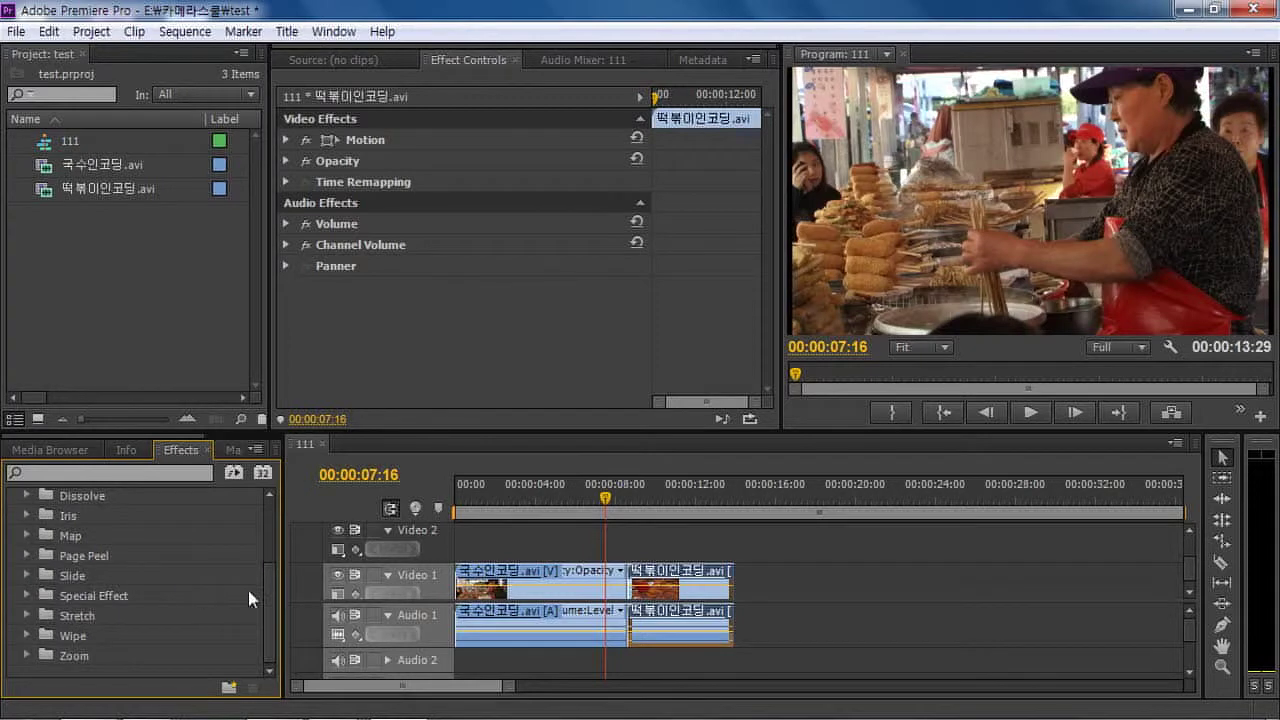
# Collapse the Video Transitions folder in the effects list
pyautogui.moveTo(264, 590); pyautogui.dragTo(270, 526)
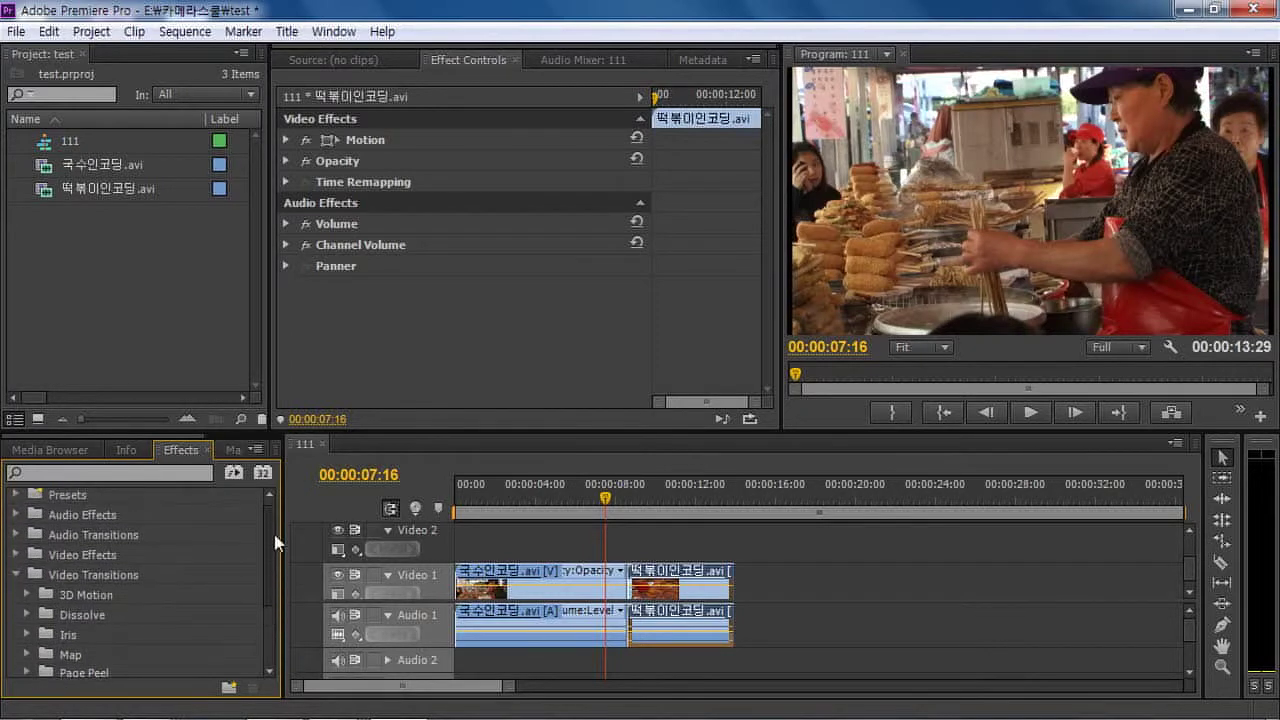
pyautogui.click(17, 577)
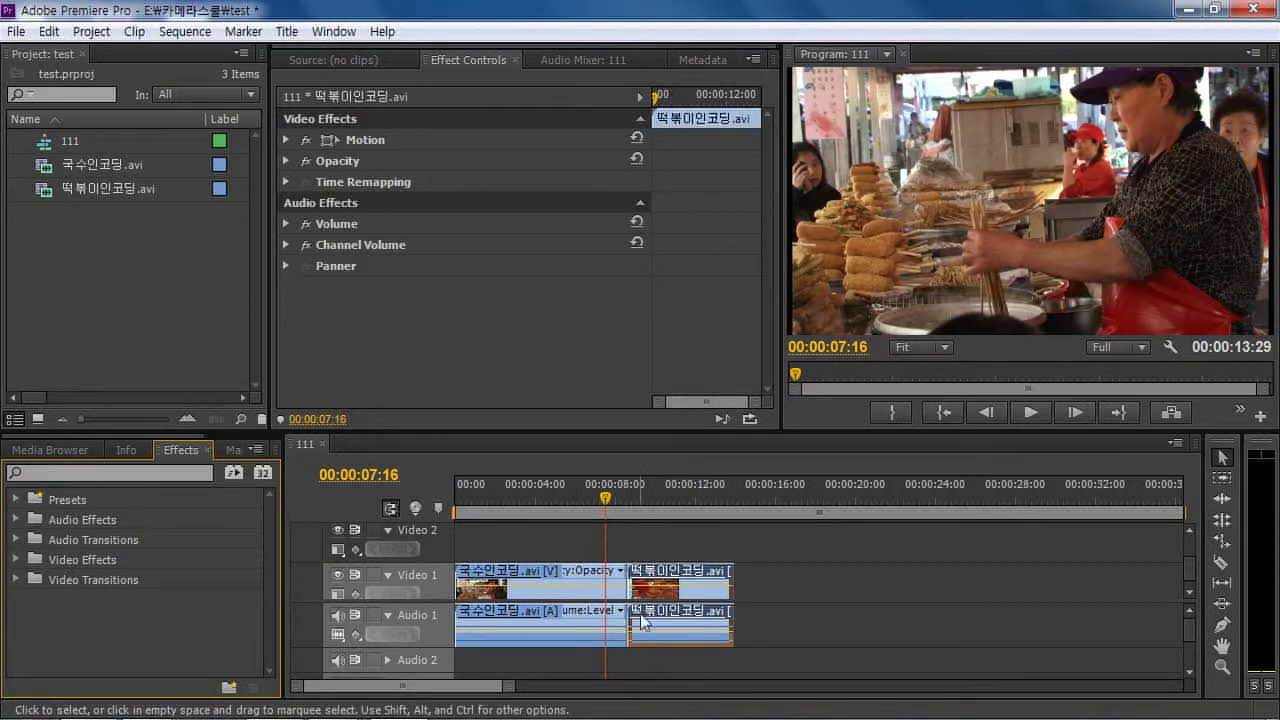
# Play the sequence from about 00:00:08:03 across the plain cut between the two clips
pyautogui.click(620, 498)
pyautogui.moveTo(620, 497); pyautogui.dragTo(620, 502)
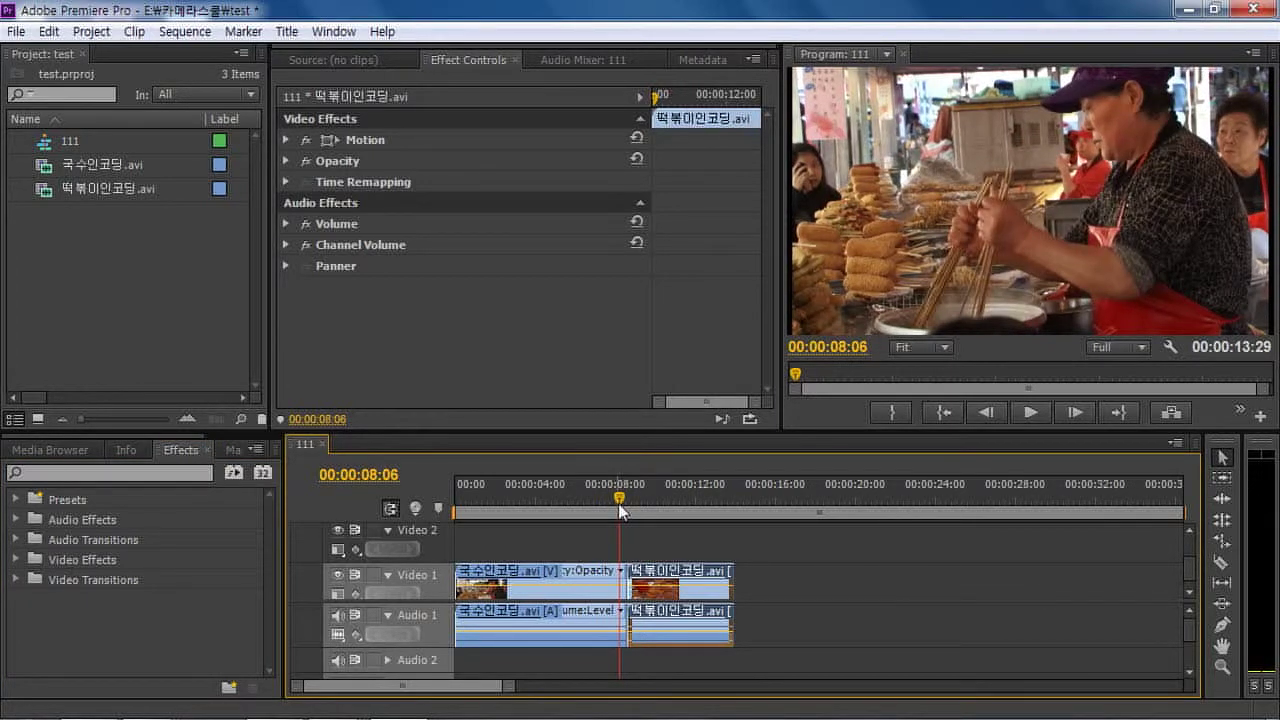
pyautogui.moveTo(620, 510)
pyautogui.mouseDown()
pyautogui.moveTo(551, 514)
pyautogui.moveTo(636, 508)
pyautogui.moveTo(616, 508)
pyautogui.mouseUp()
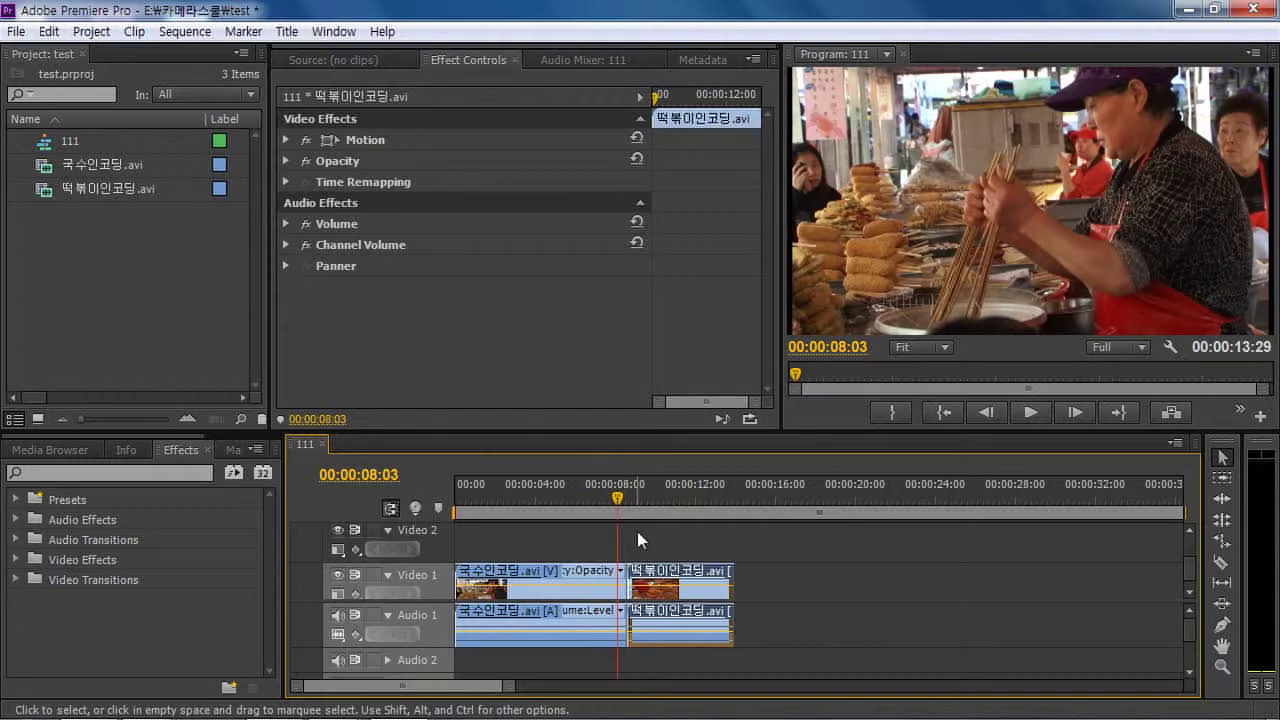
pyautogui.press('space')
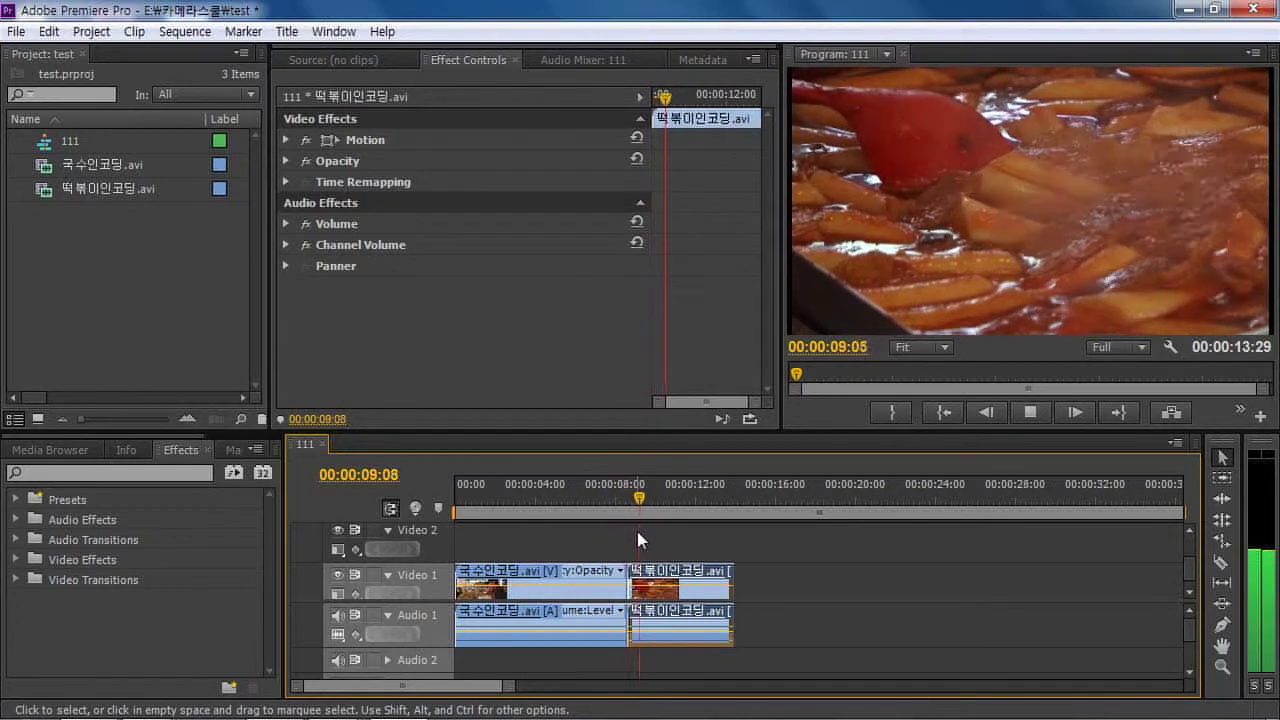
pyautogui.moveTo(614, 505); pyautogui.dragTo(620, 512)
pyautogui.press('space')
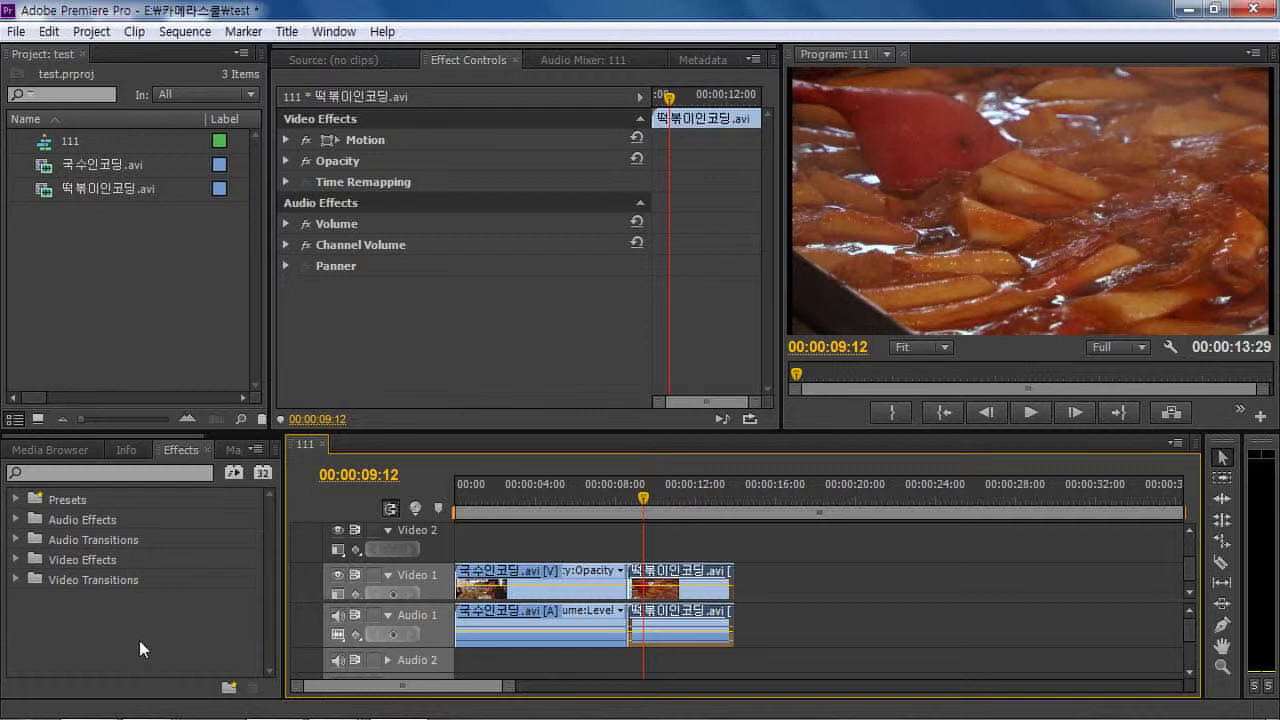
# Expand the Dissolve group under Video Transitions and bring its list of transitions into view
pyautogui.click(15, 580)
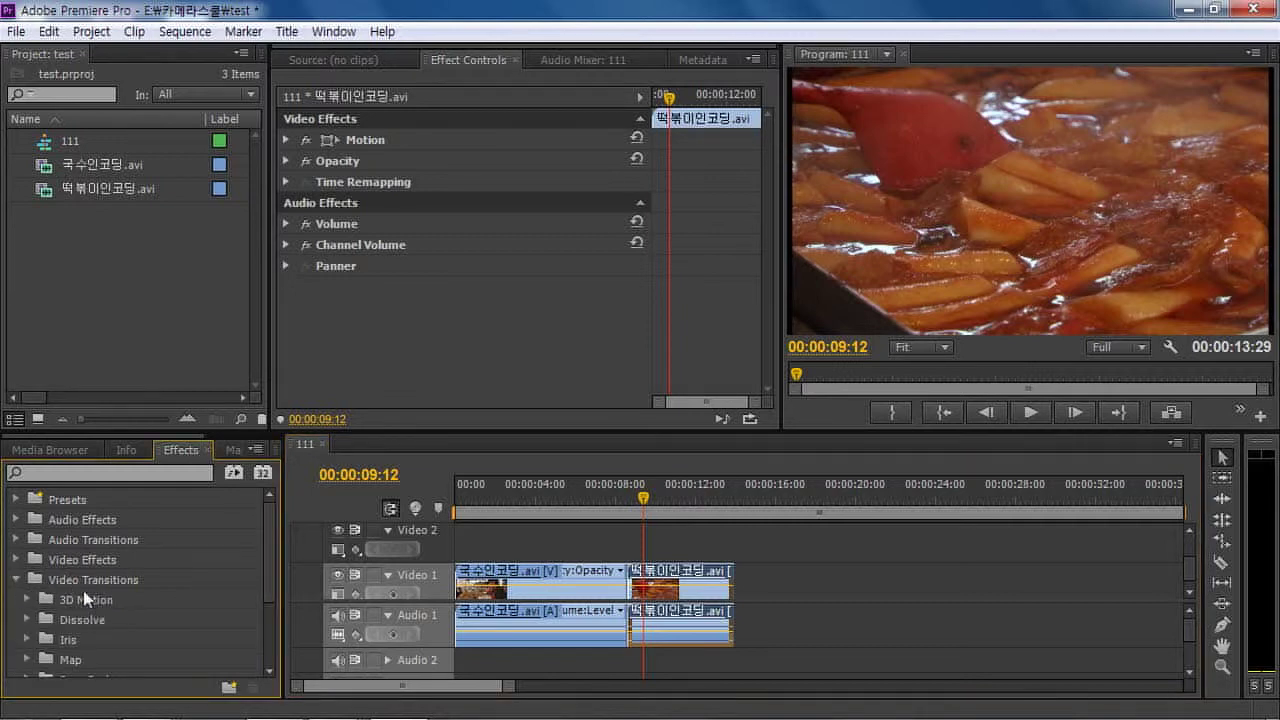
pyautogui.scroll(-1, 268, 605)
pyautogui.scroll(-4, 268, 605)
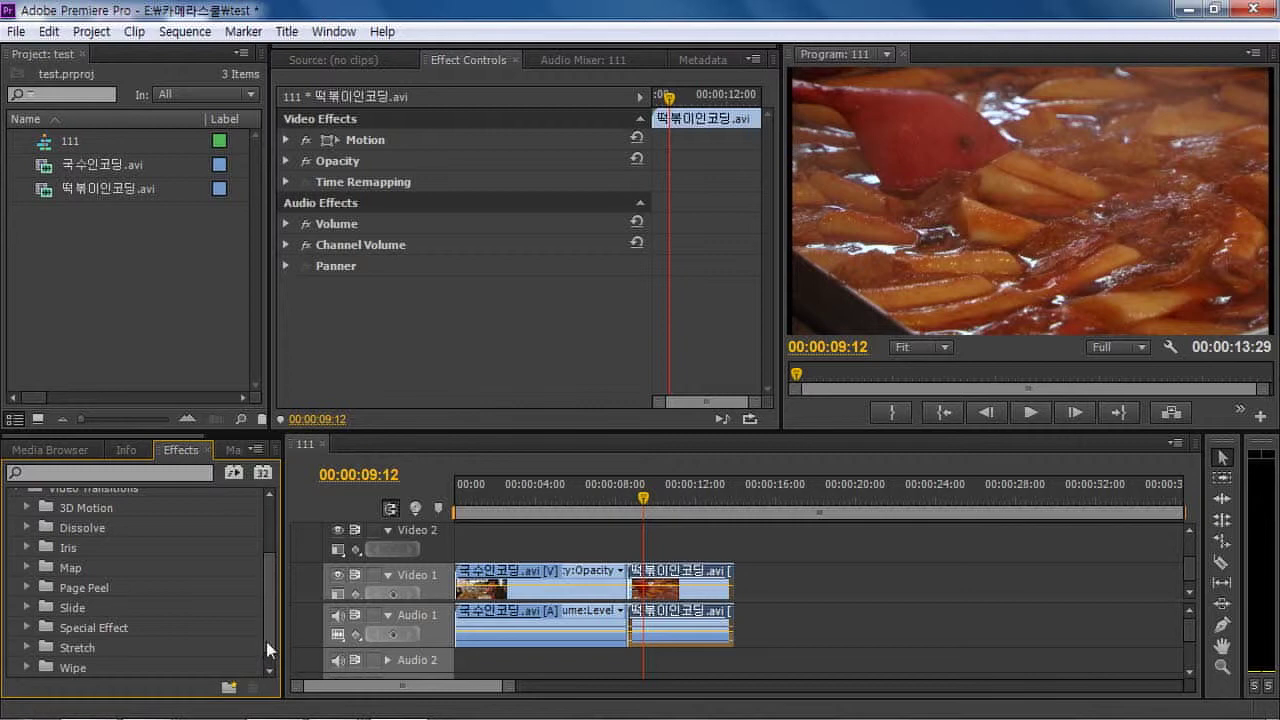
pyautogui.moveTo(274, 636); pyautogui.dragTo(272, 612)
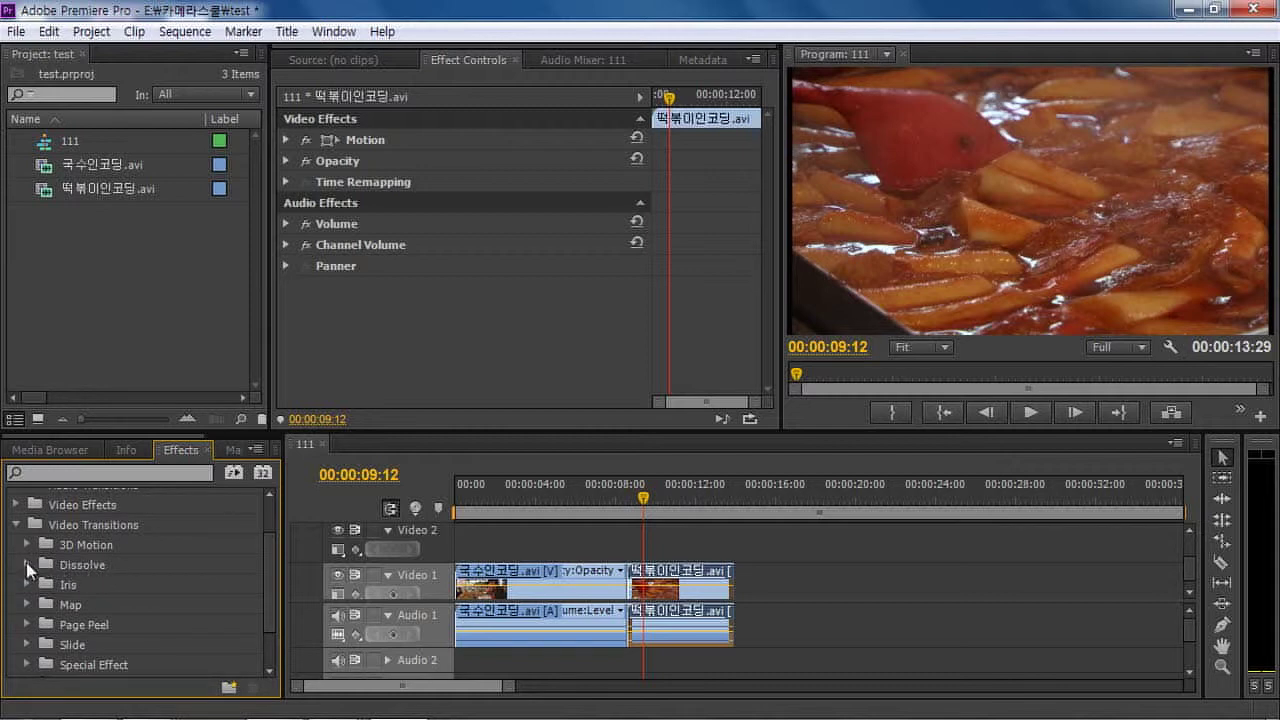
pyautogui.click(26, 565)
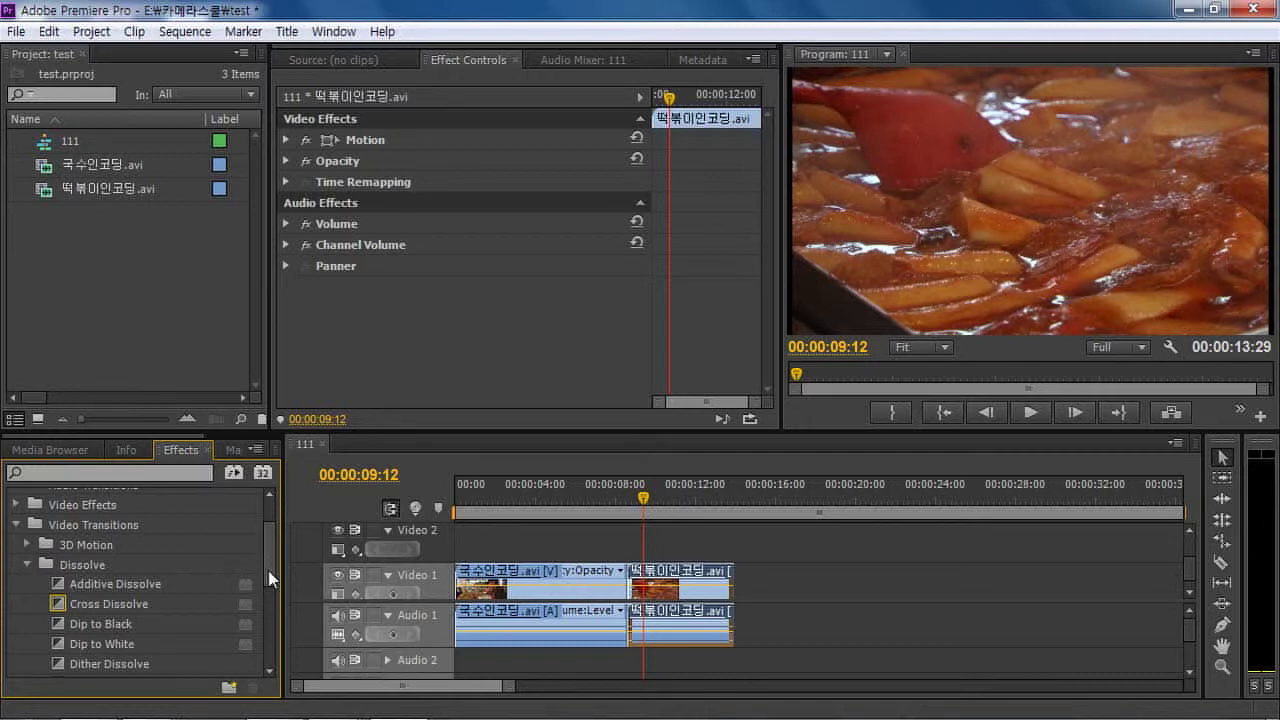
pyautogui.moveTo(270, 578); pyautogui.dragTo(274, 600)
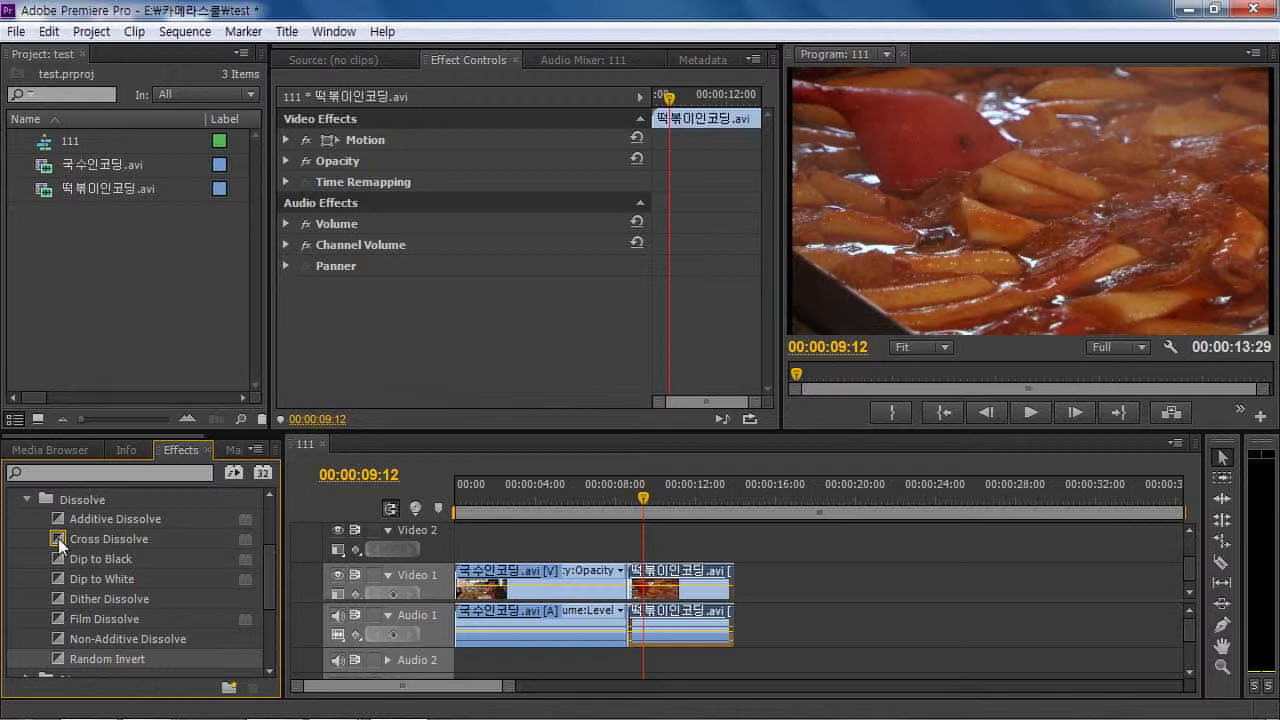
# Apply the Cross Dissolve transition to the start of the second clip at the cut on Video 1
pyautogui.click(591, 581)
pyautogui.click(664, 632)
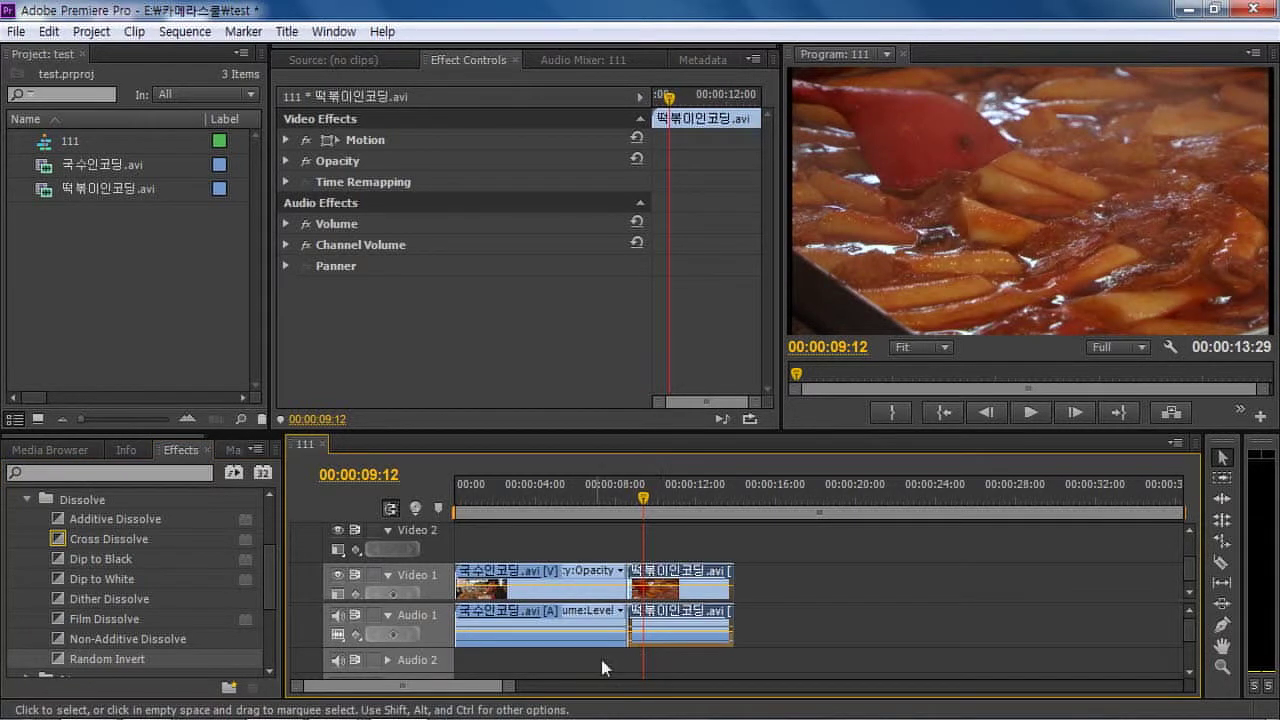
pyautogui.click(617, 505)
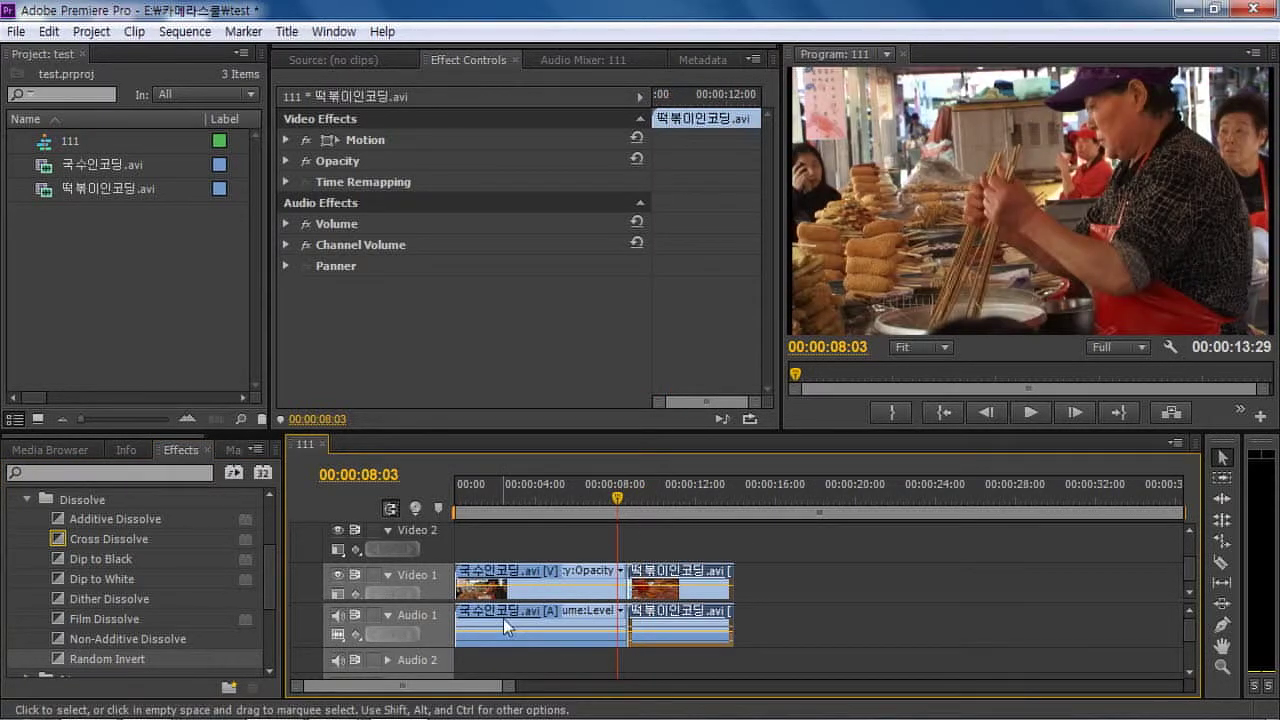
pyautogui.click(592, 500)
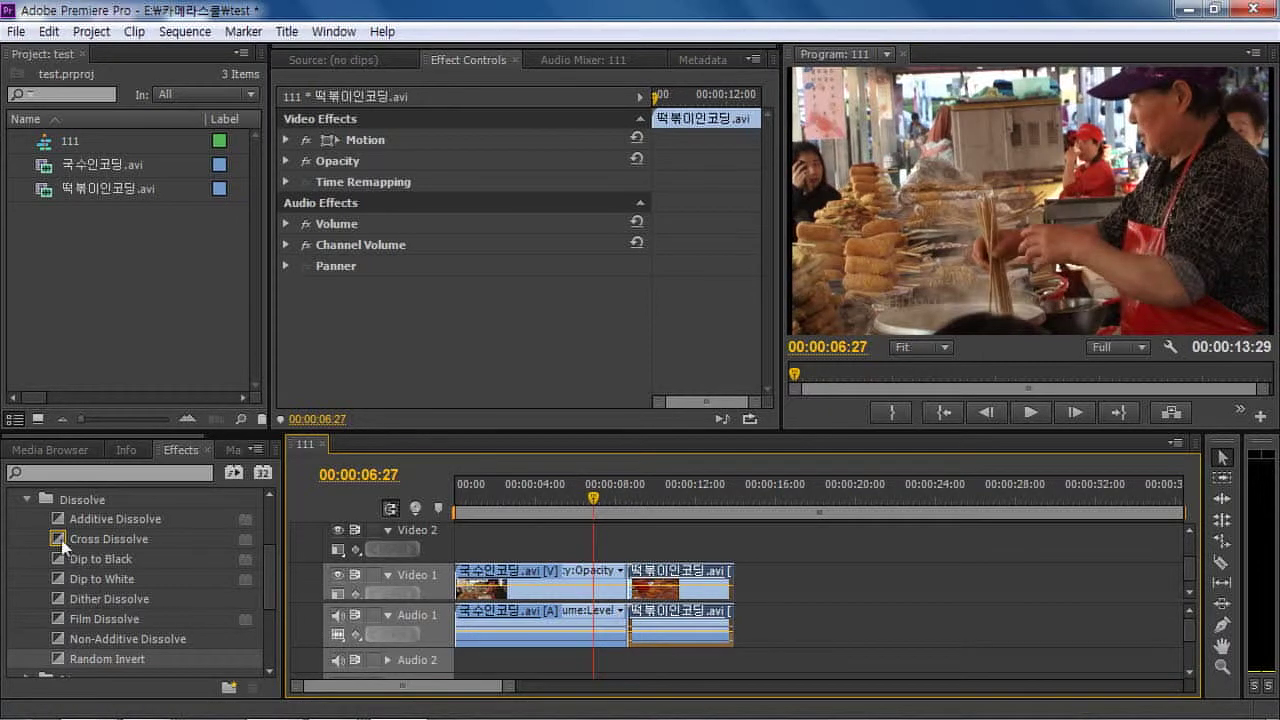
pyautogui.click(61, 540)
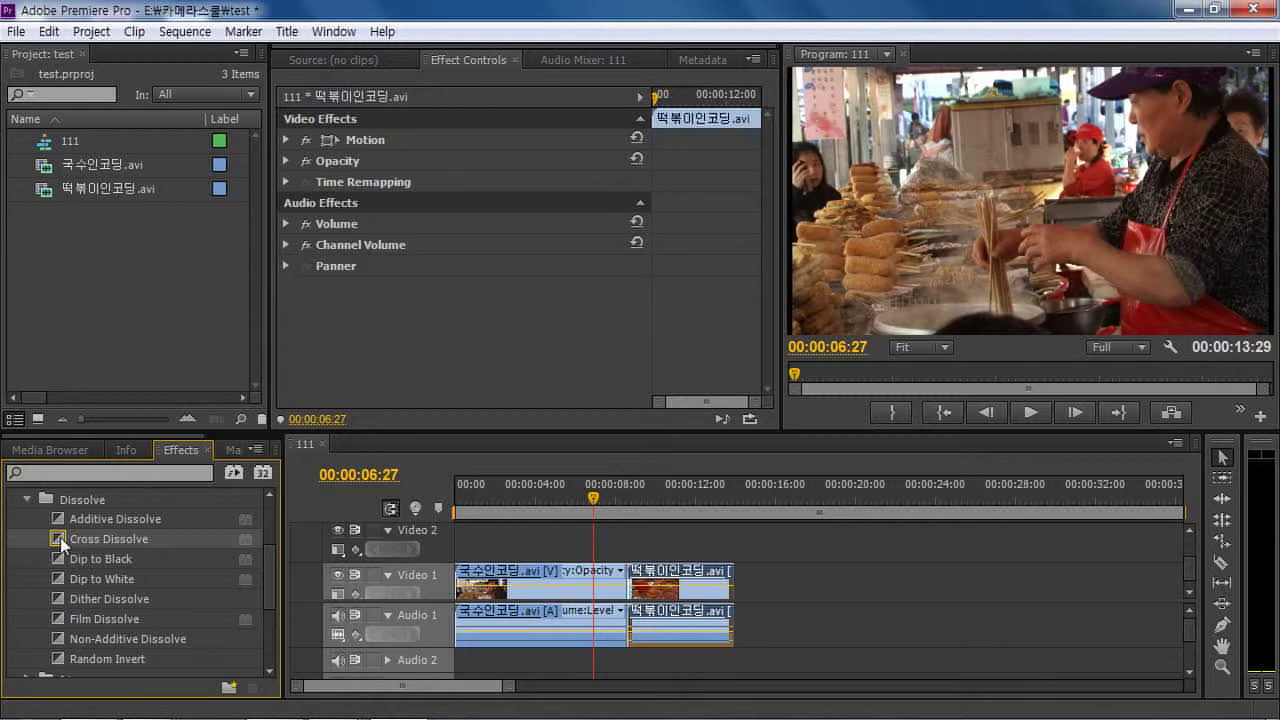
pyautogui.moveTo(61, 540); pyautogui.dragTo(620, 578)
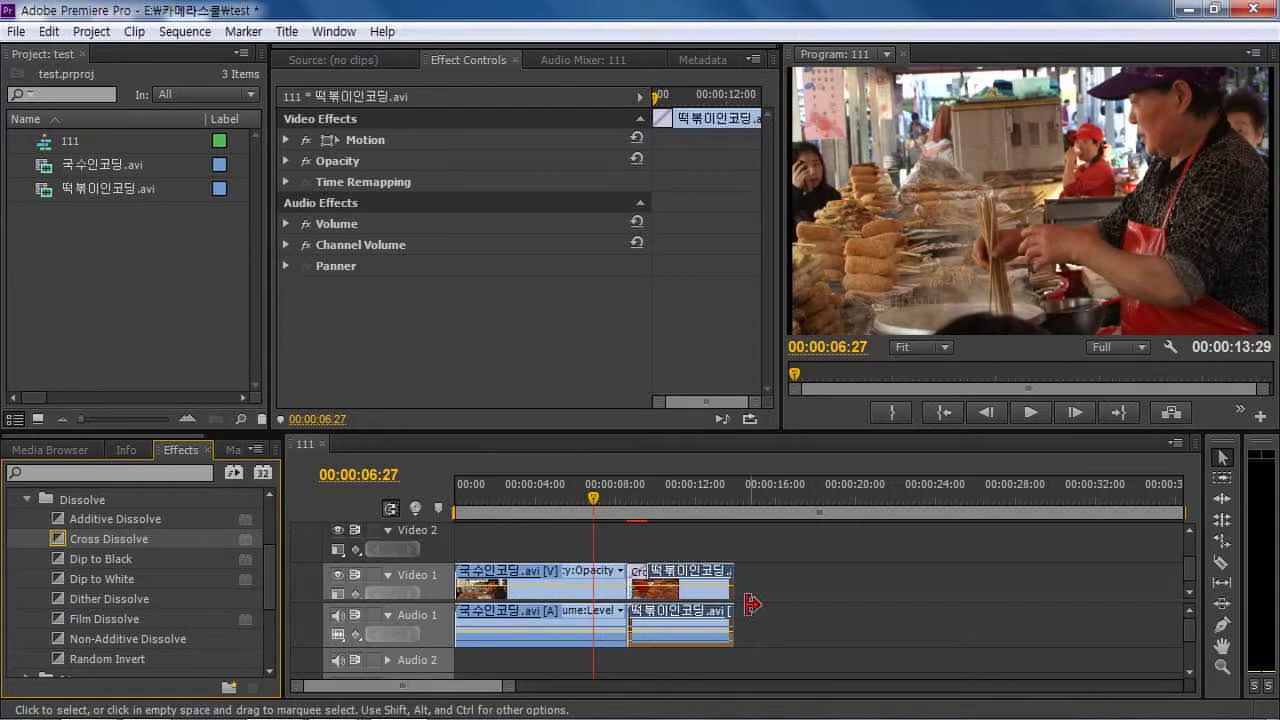
# Play the Cross Dissolve twice from about 00:00:07:24 to review the change between the clips
pyautogui.click(612, 499)
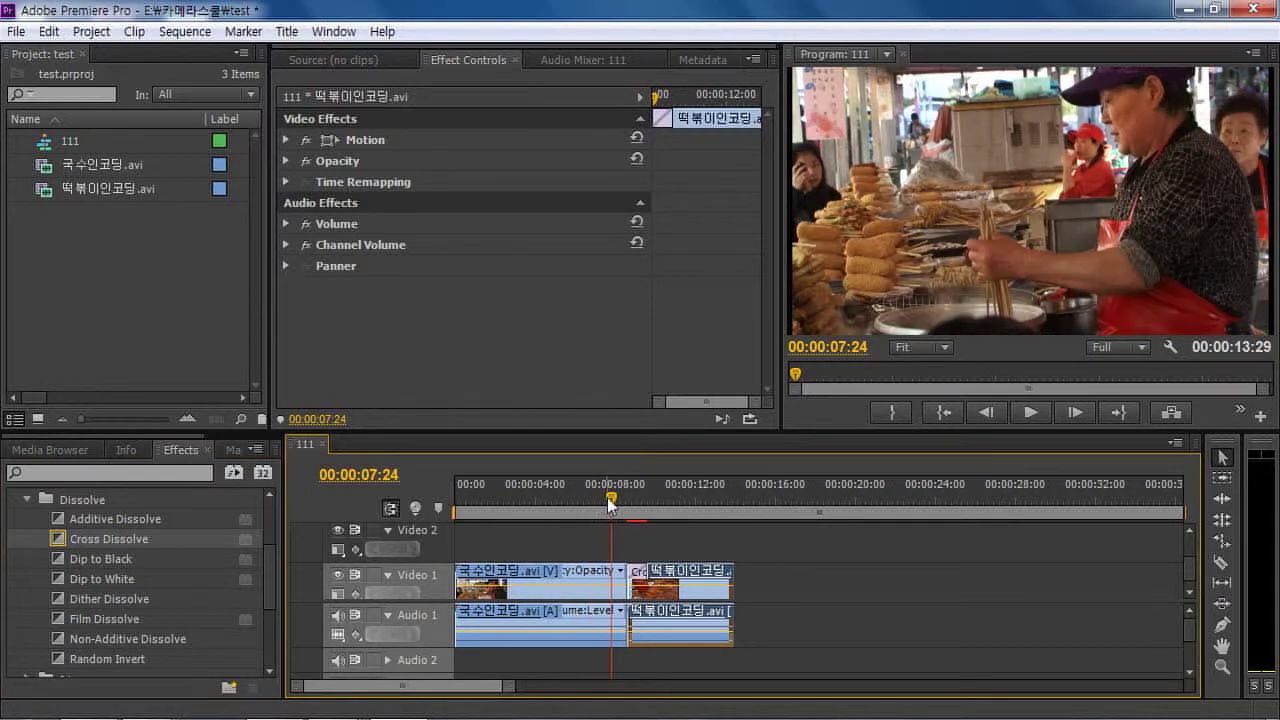
pyautogui.press('space')
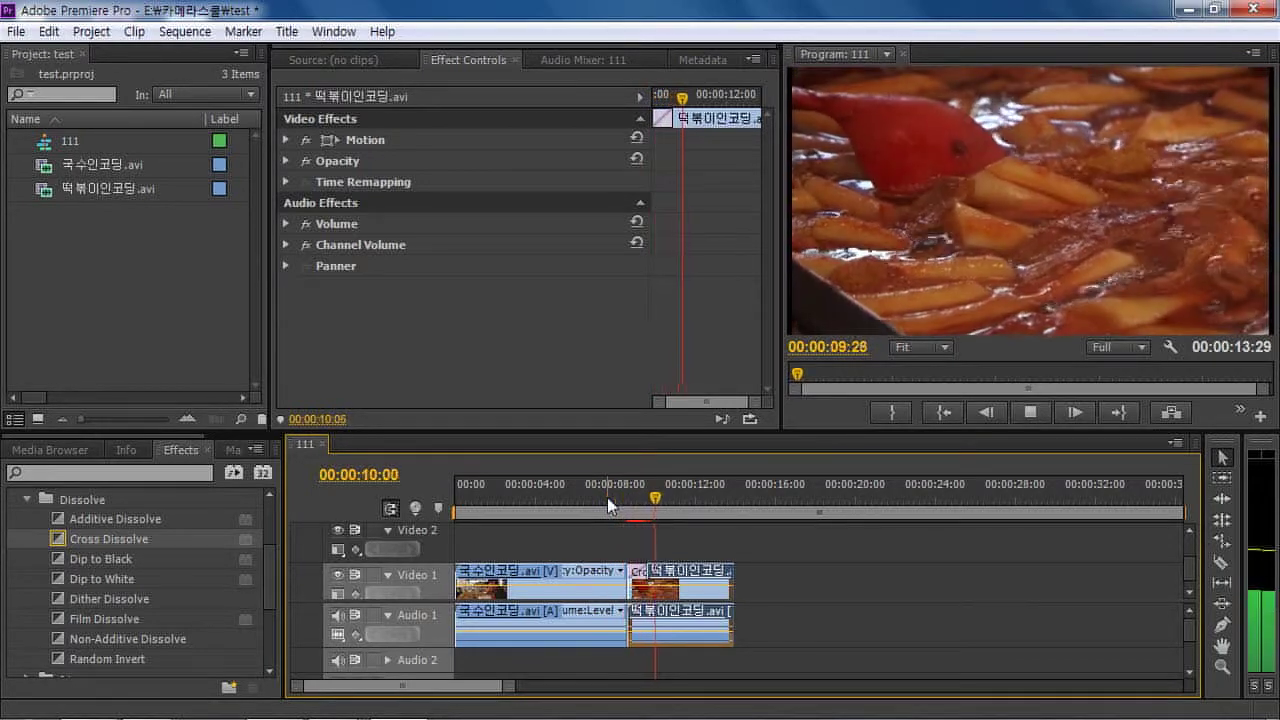
pyautogui.press('space')
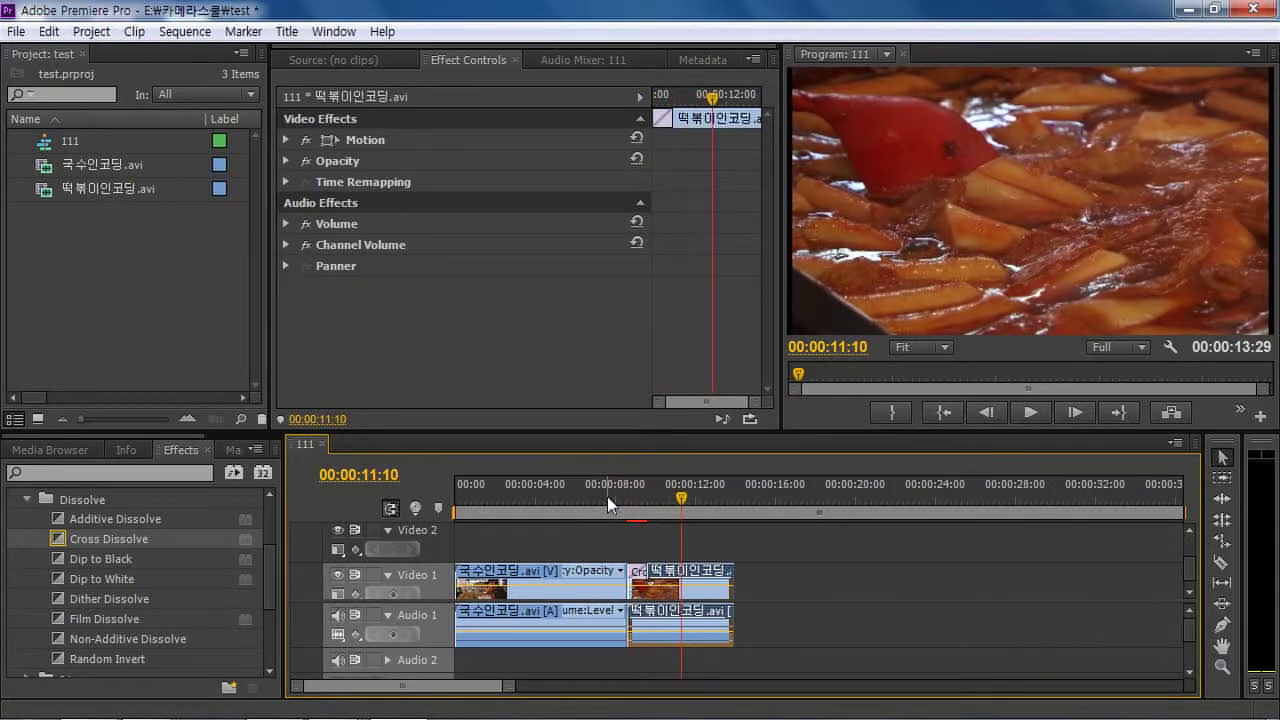
pyautogui.click(625, 500)
pyautogui.click(612, 508)
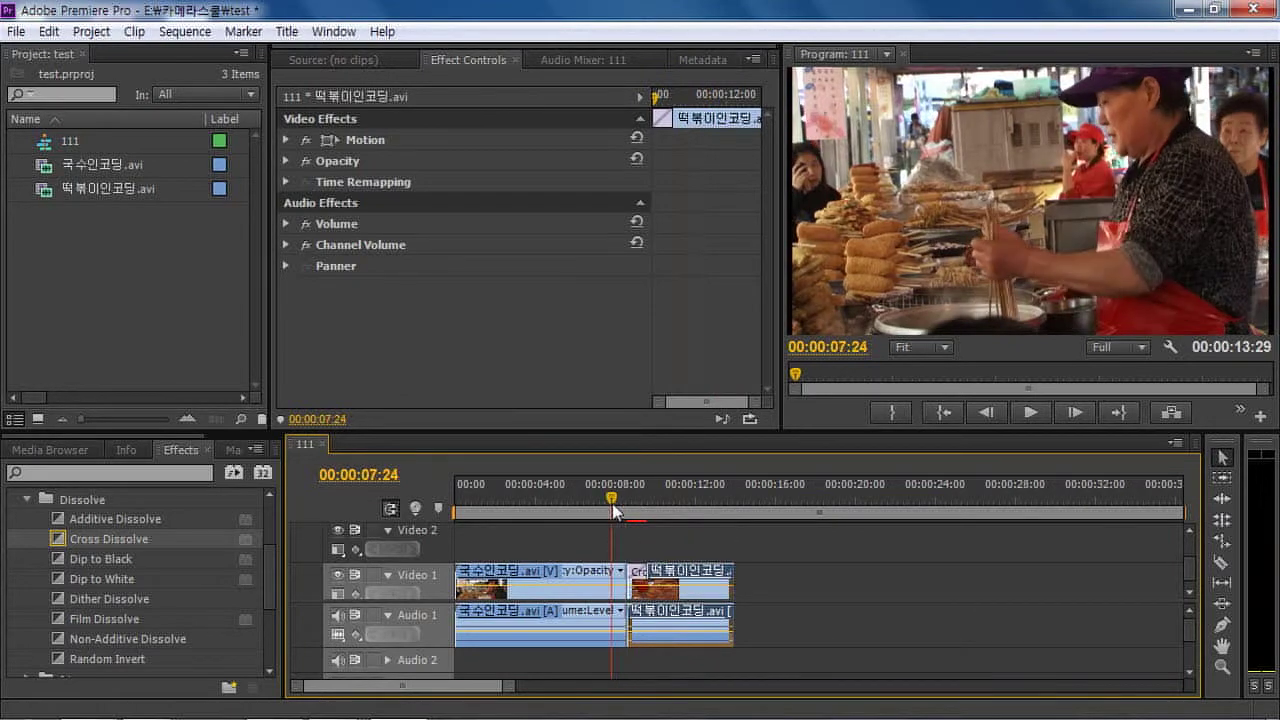
pyautogui.press('space')
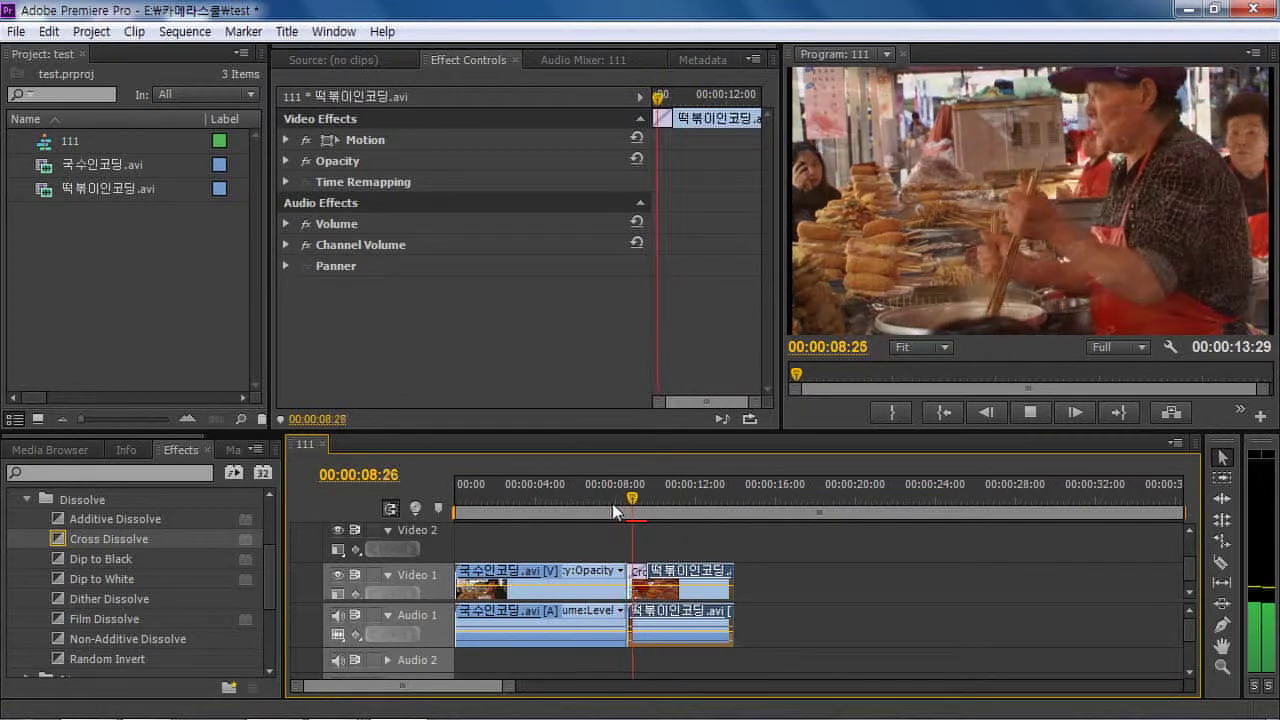
pyautogui.press('space')
# Move the second clip earlier to about 00:00:05:23, over the first clip's end, and apply Cross Dissolve at the new cut
pyautogui.moveTo(684, 598); pyautogui.dragTo(620, 600)
pyautogui.moveTo(78, 541); pyautogui.dragTo(560, 592)
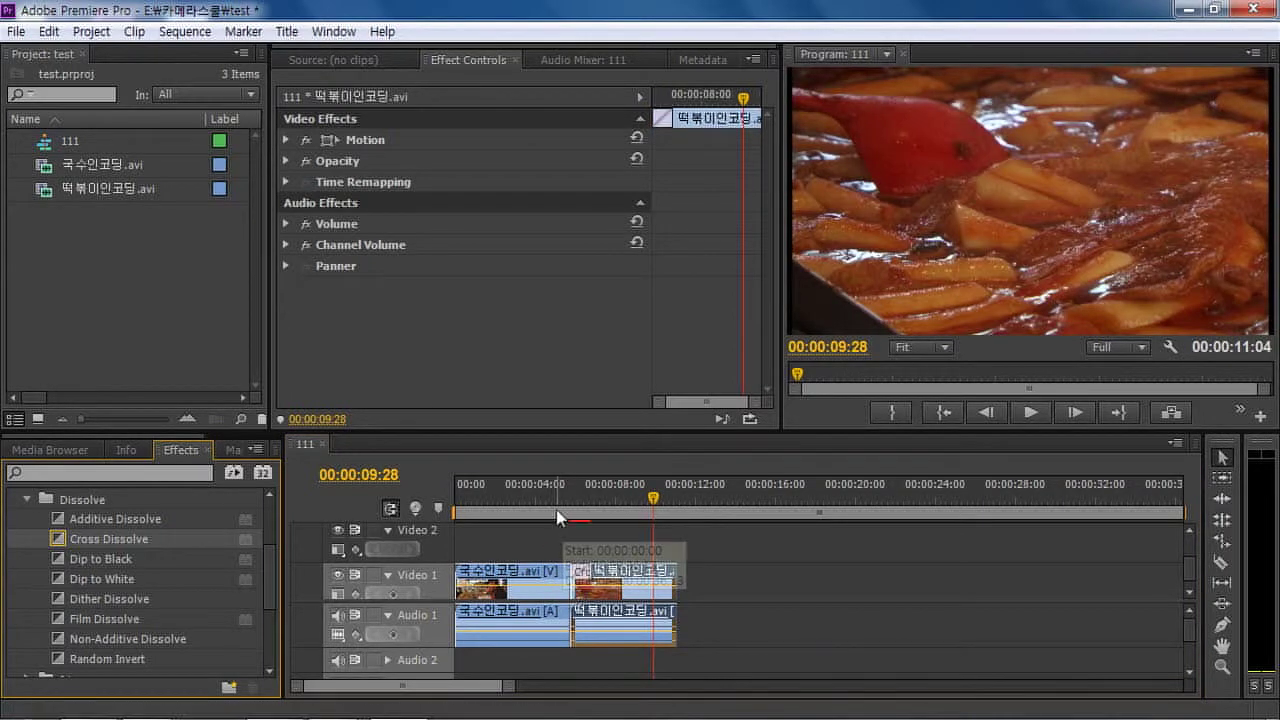
# Play the Cross Dissolve at the new cut from about 00:00:05:06, with the timeline magnified for the second playback
pyautogui.click(551, 510)
pyautogui.press('space')
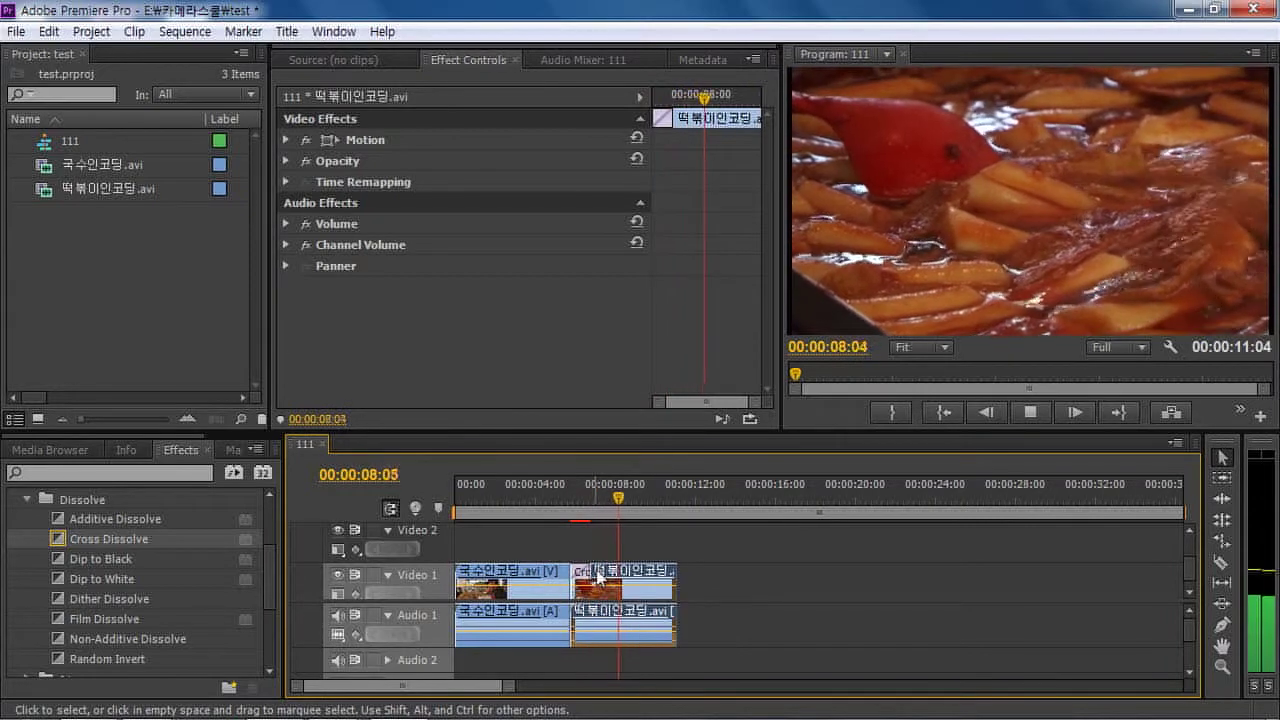
pyautogui.click(560, 508)
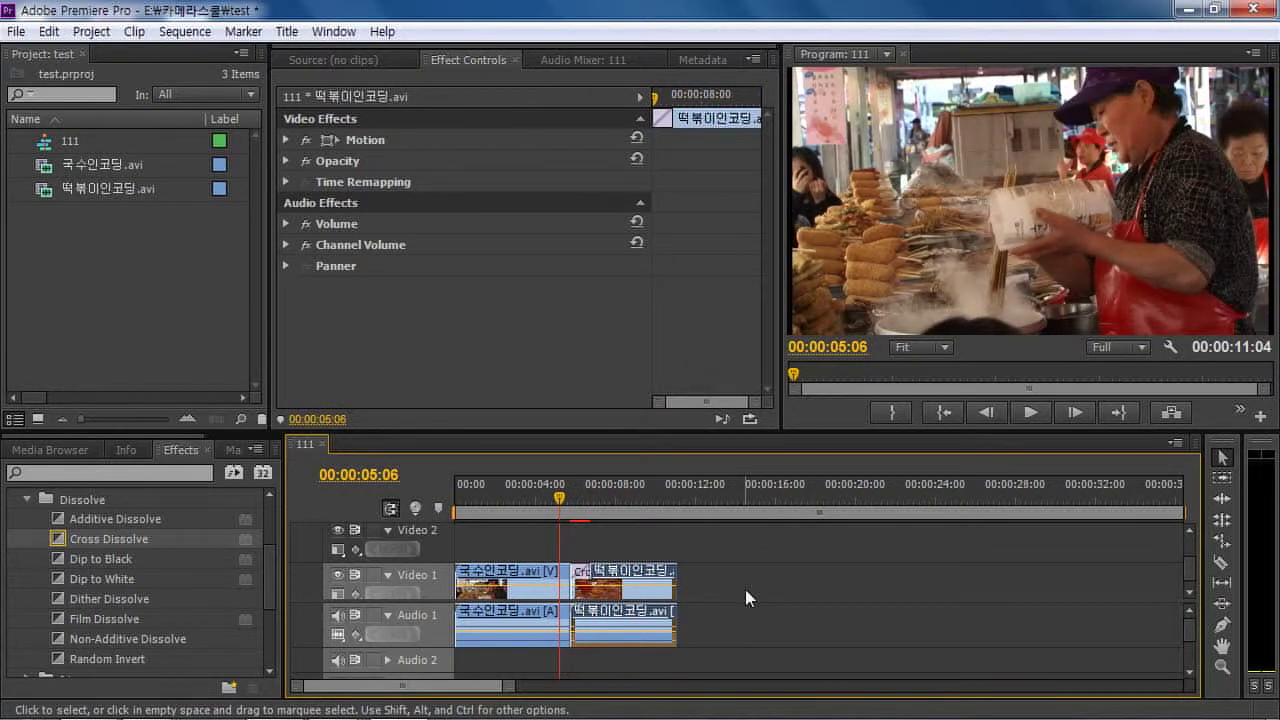
pyautogui.press('=')
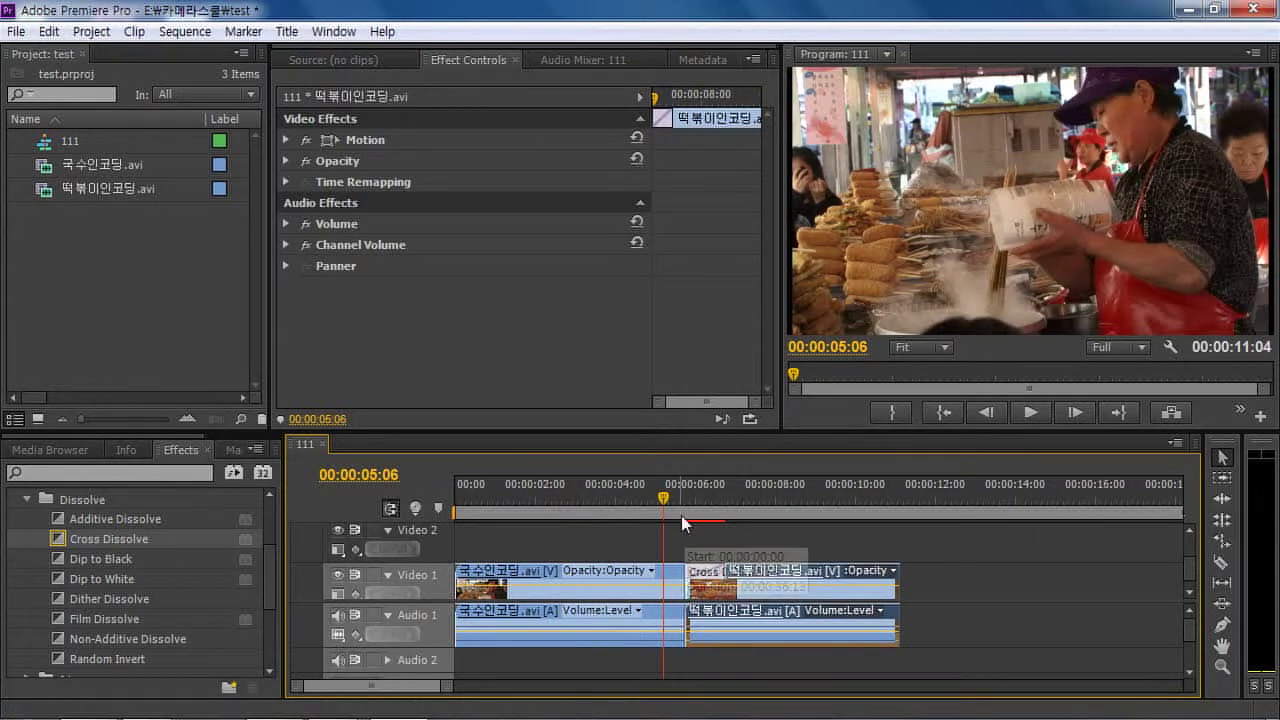
pyautogui.press('space')
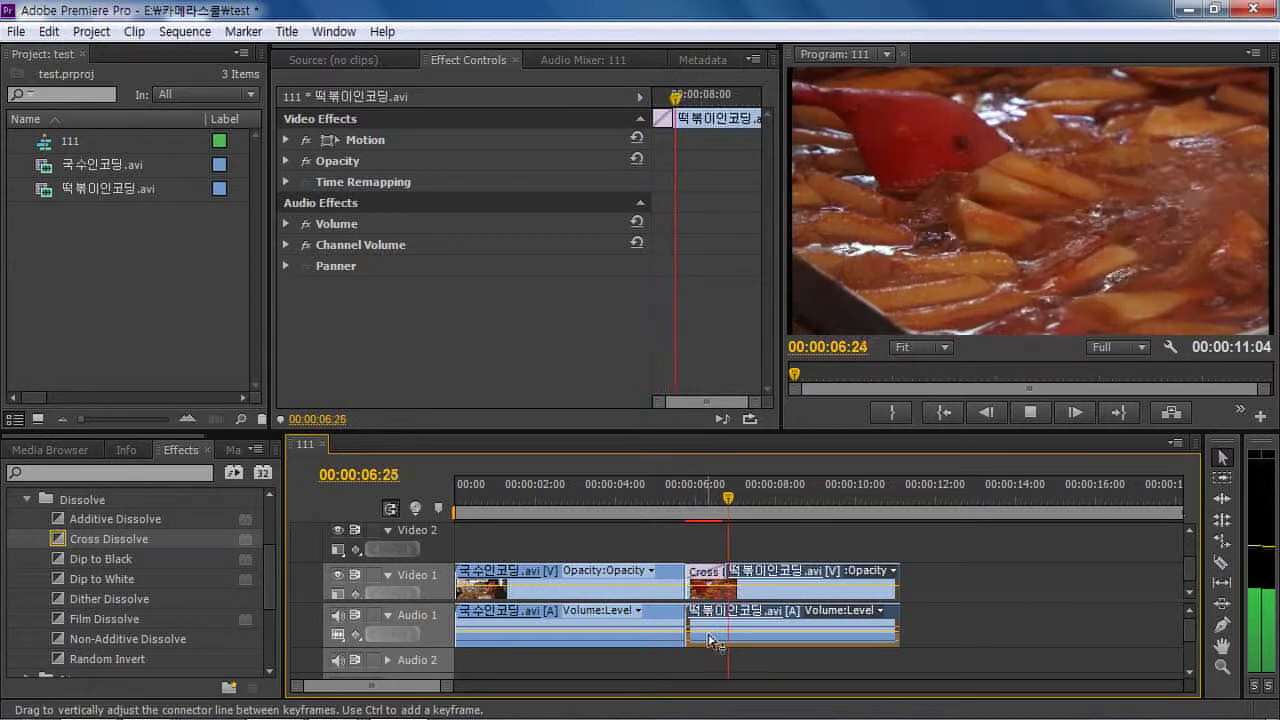
pyautogui.press('space')
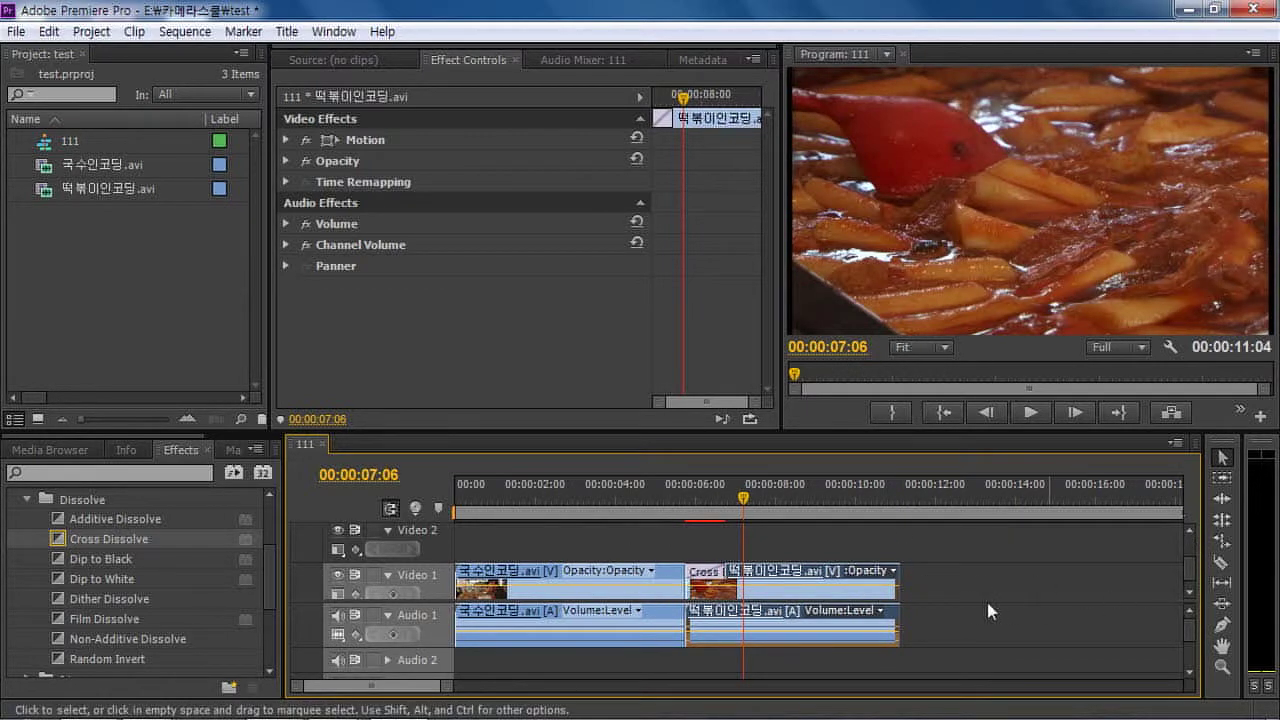
# Extend the second clip's end to about 00:00:11:20 and lengthen the Cross Dissolve to 00:00:02:22
pyautogui.click(884, 577)
pyautogui.moveTo(884, 577); pyautogui.dragTo(912, 588)
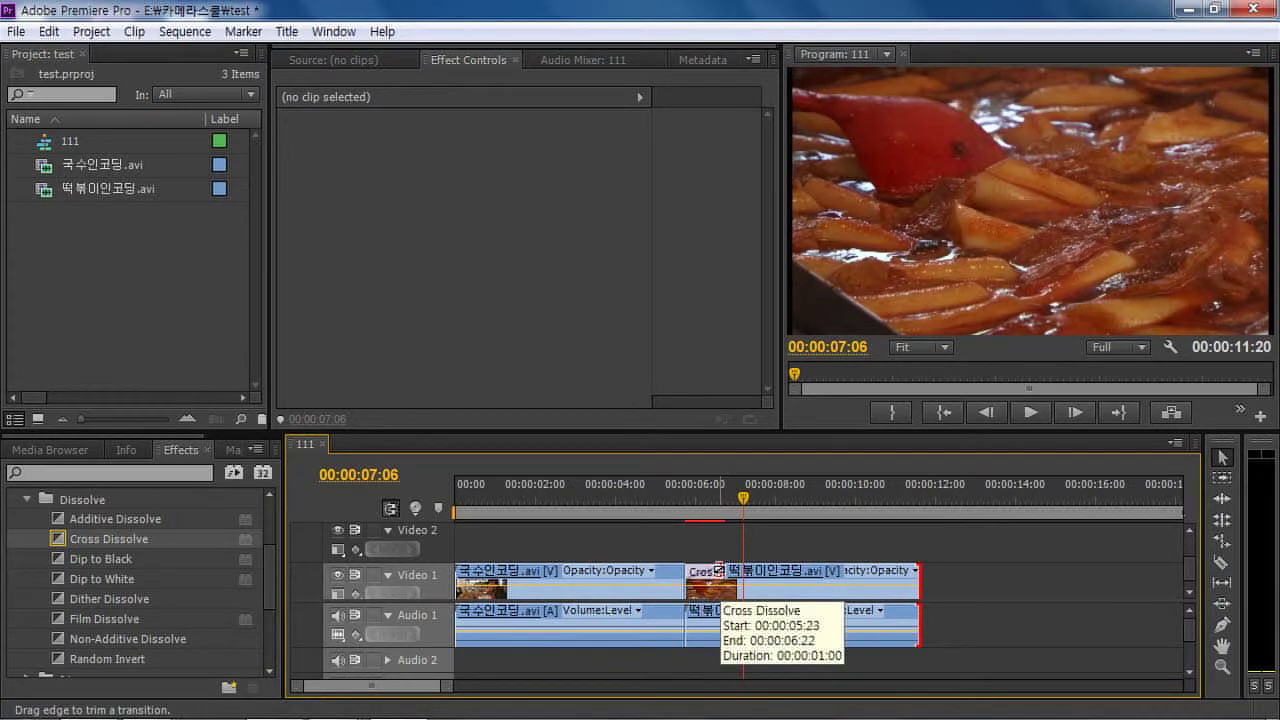
pyautogui.moveTo(718, 568); pyautogui.dragTo(790, 580)
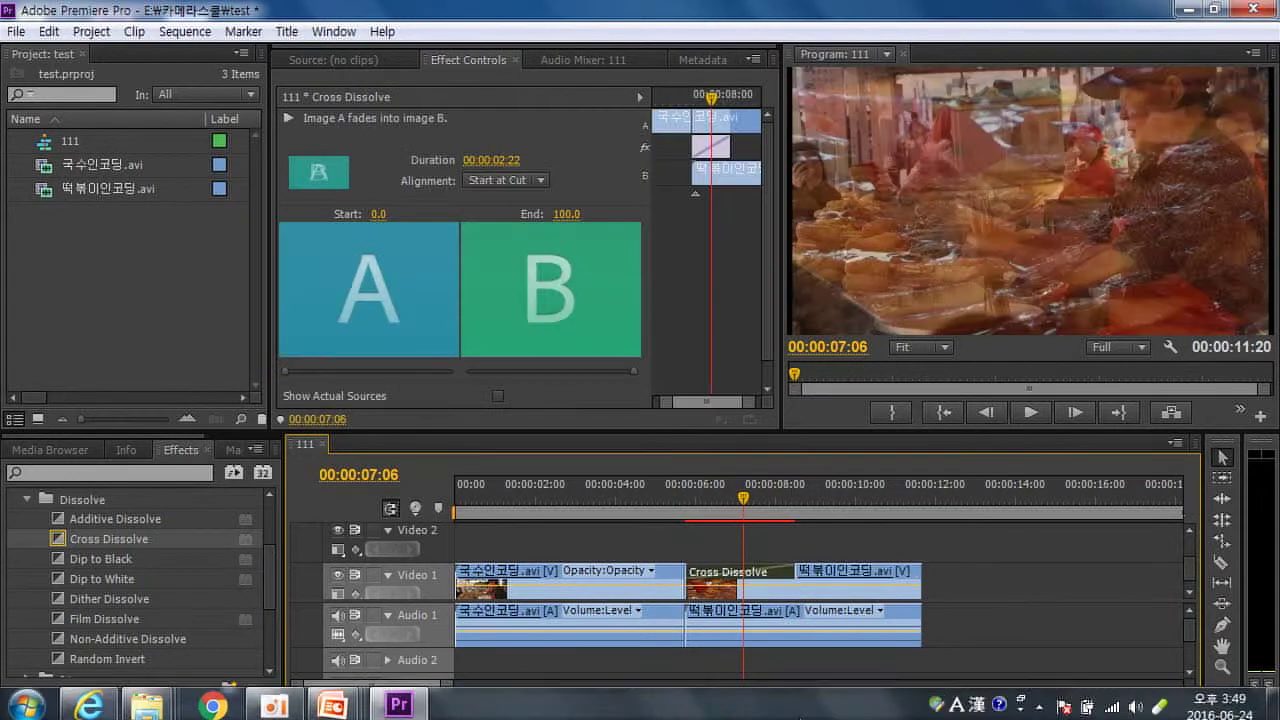
# Play the lengthened Cross Dissolve from before the cut and review its settings in Effect Controls
pyautogui.click(667, 505)
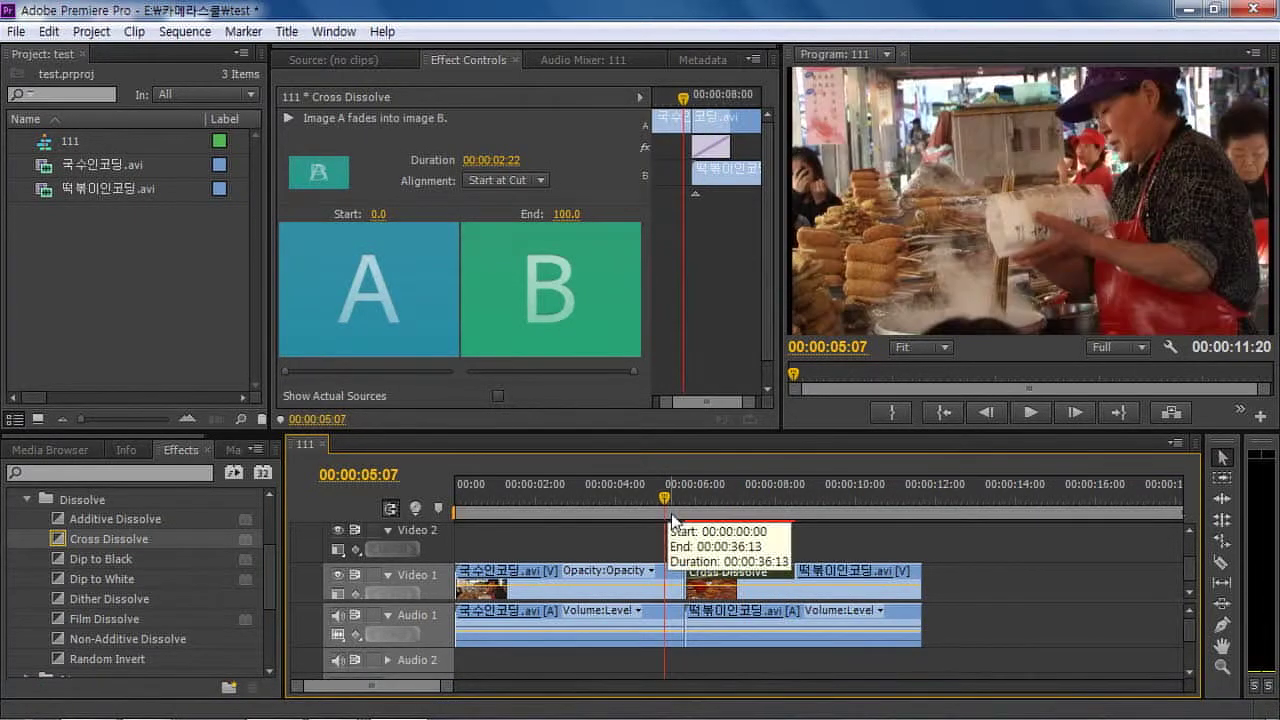
pyautogui.press('space')
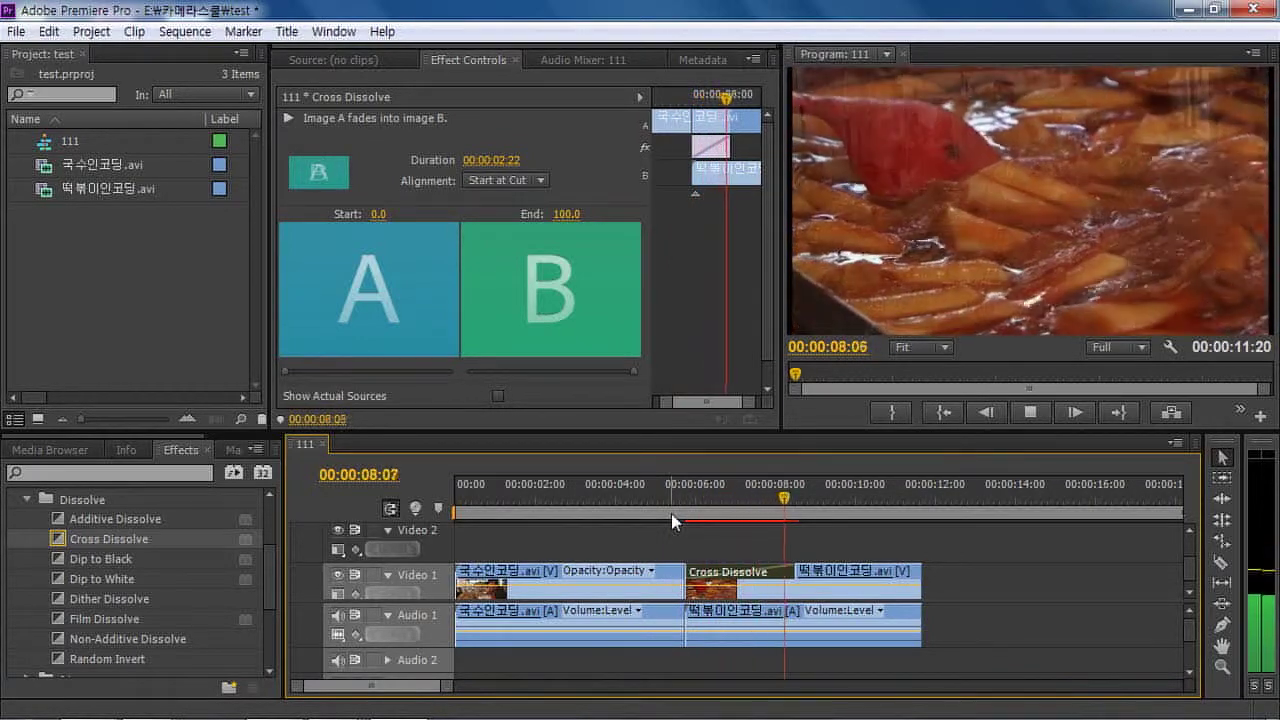
pyautogui.press('space')
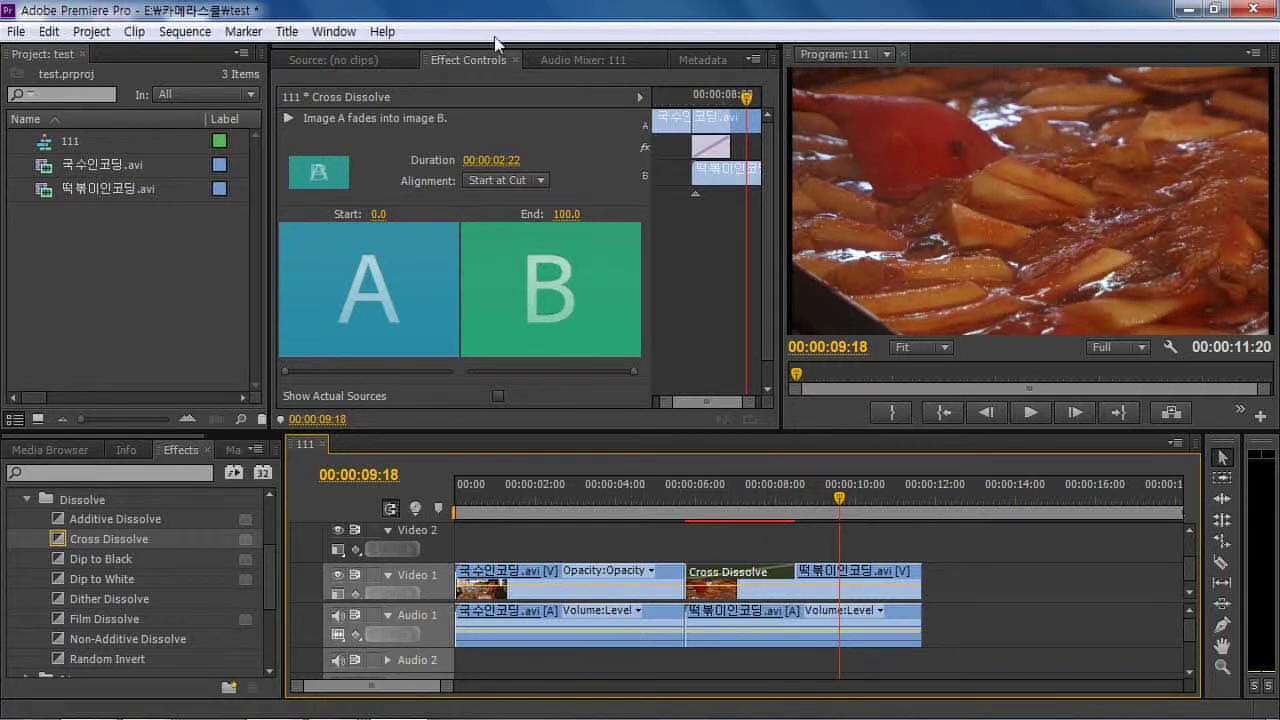
pyautogui.click(551, 58)
pyautogui.click(490, 62)
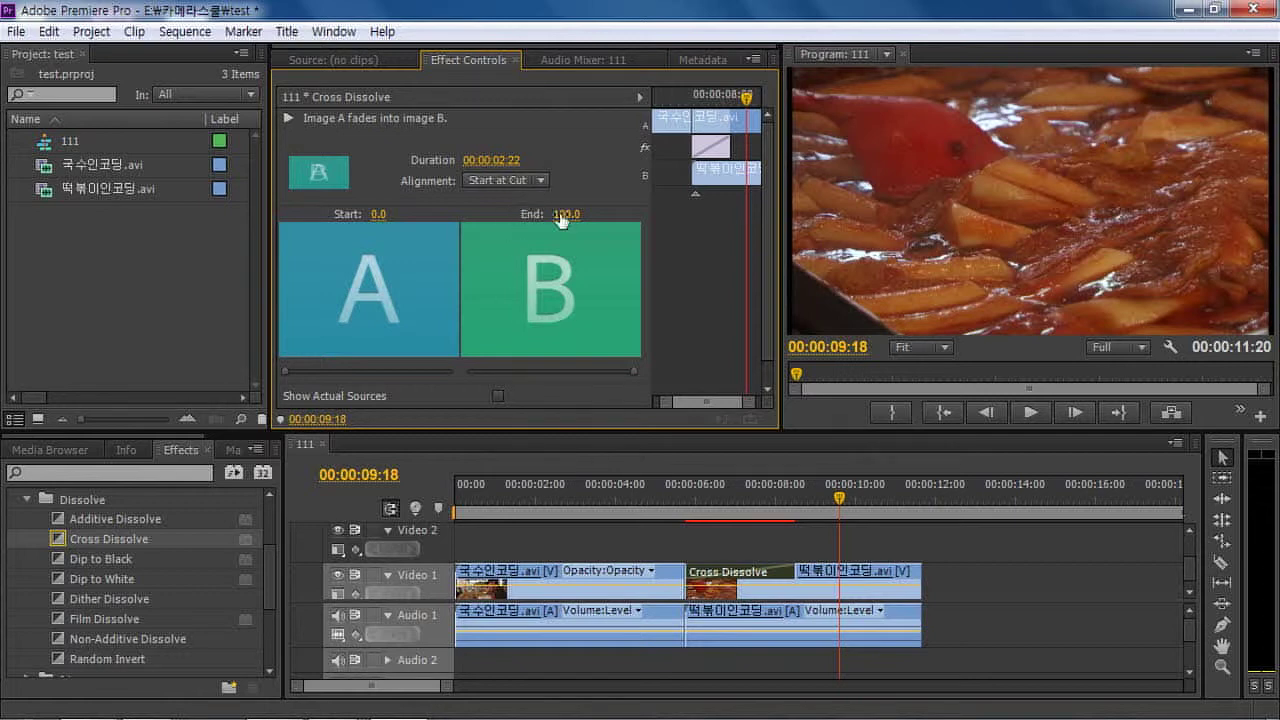
pyautogui.click(681, 502)
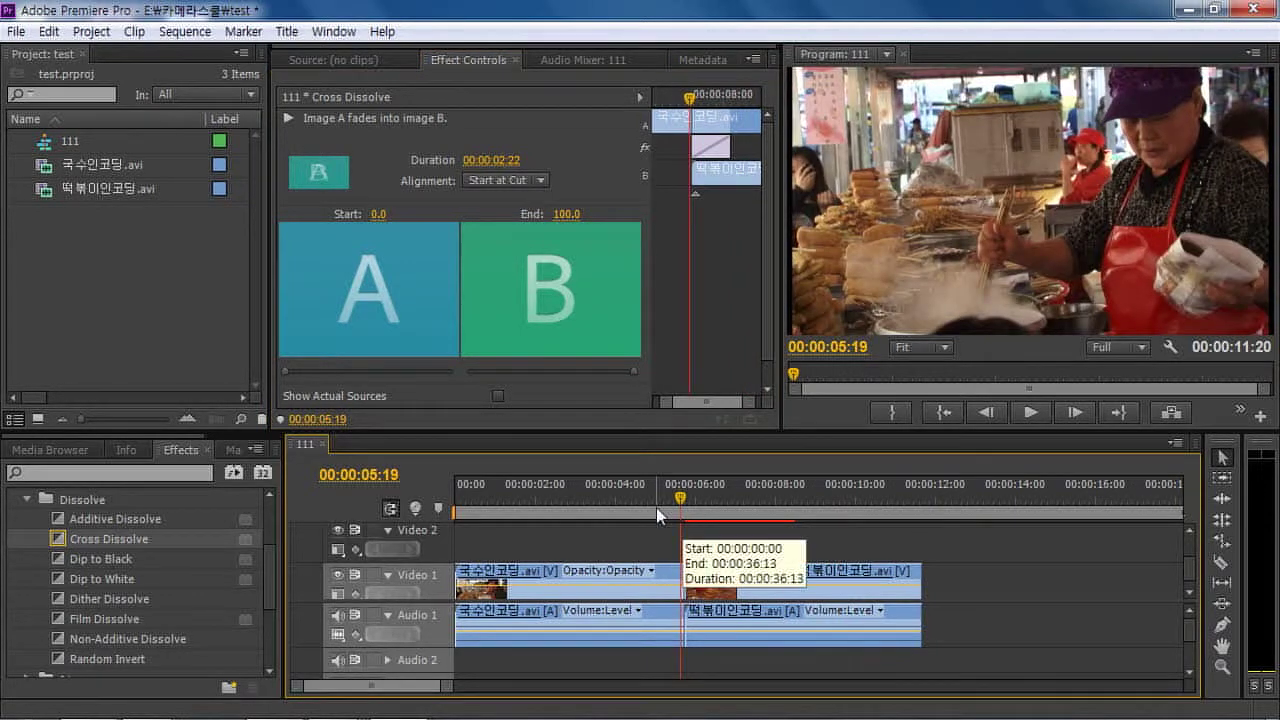
pyautogui.press('space')
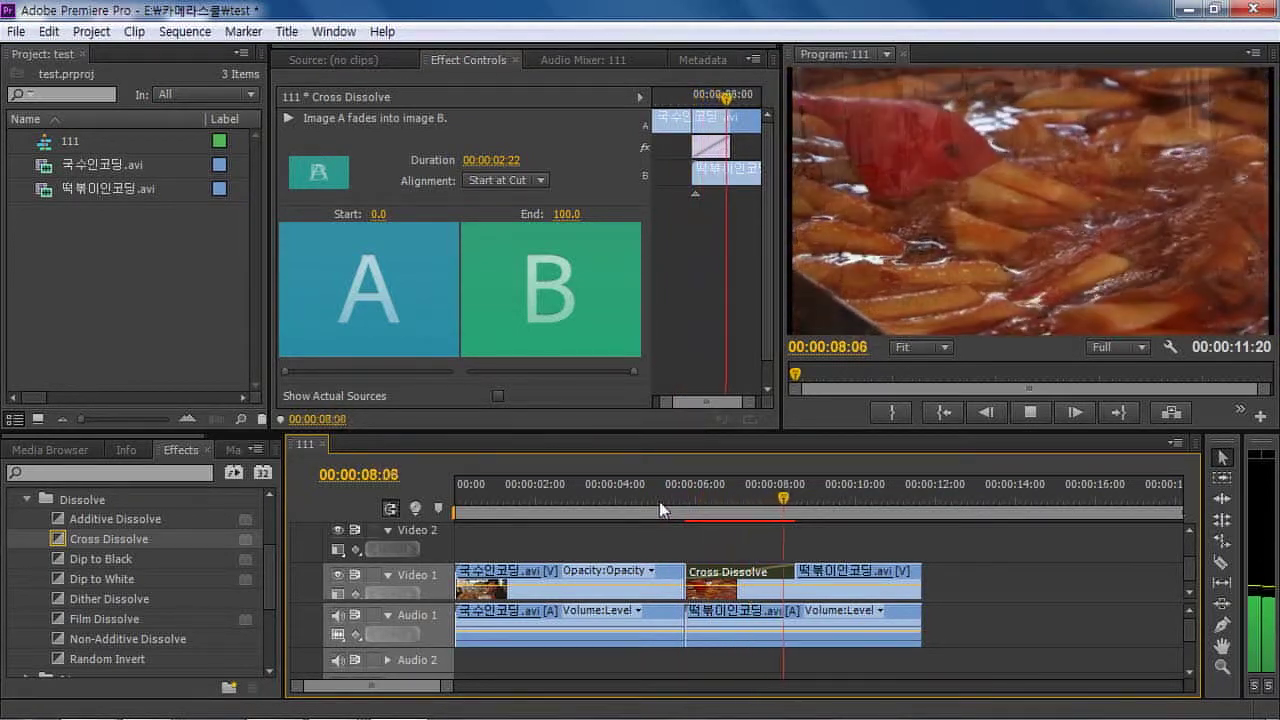
# Remove the Cross Dissolve between the two clips and play across the plain cut from about 00:00:05:16
pyautogui.press('space')
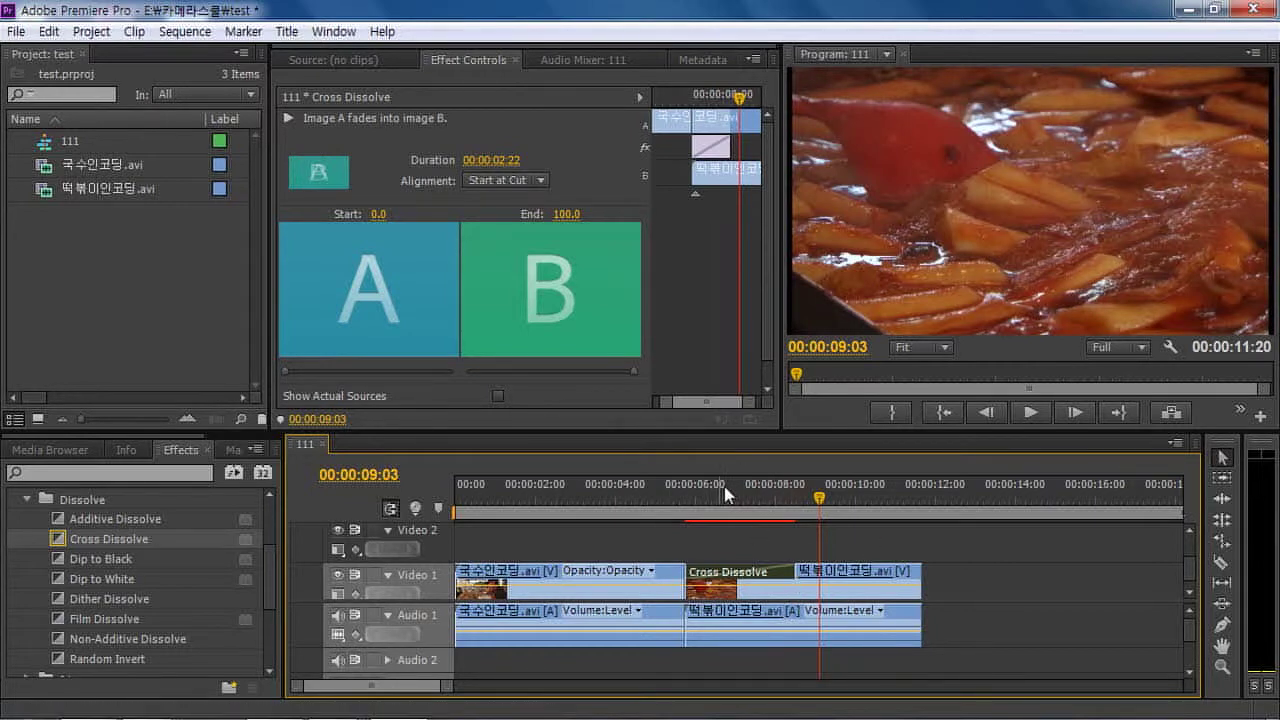
pyautogui.press('Up')
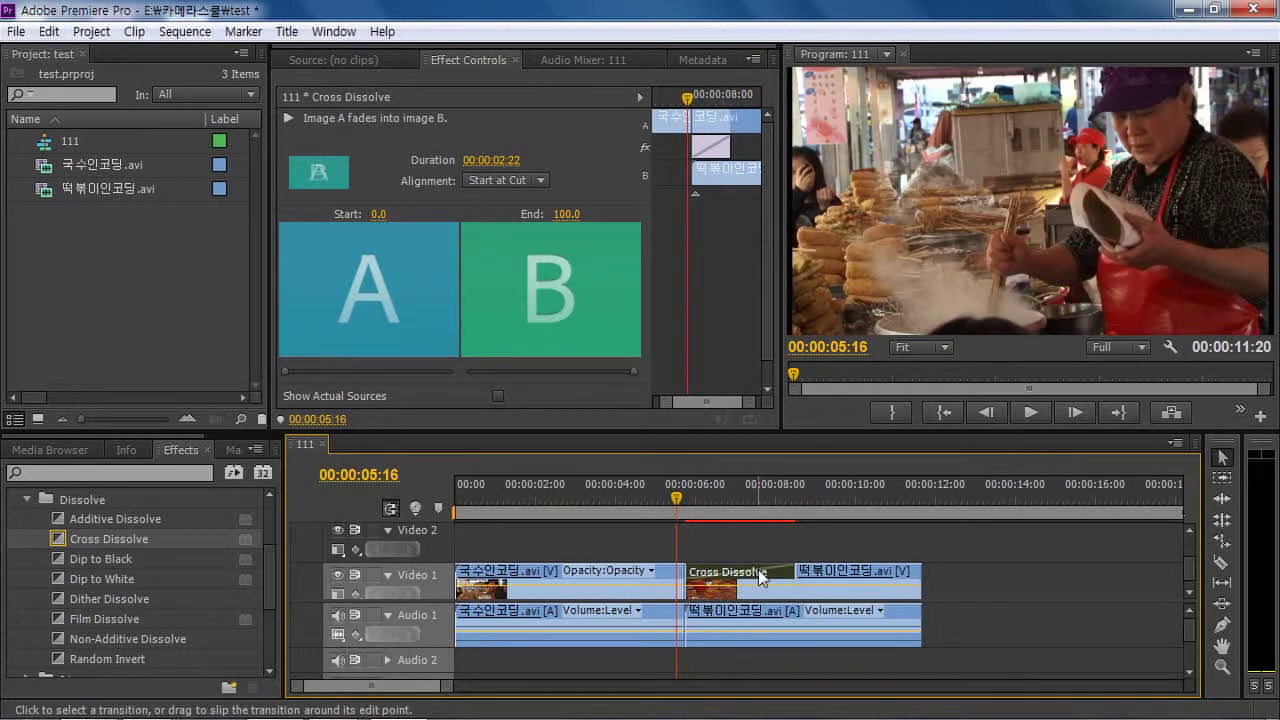
pyautogui.click(823, 589)
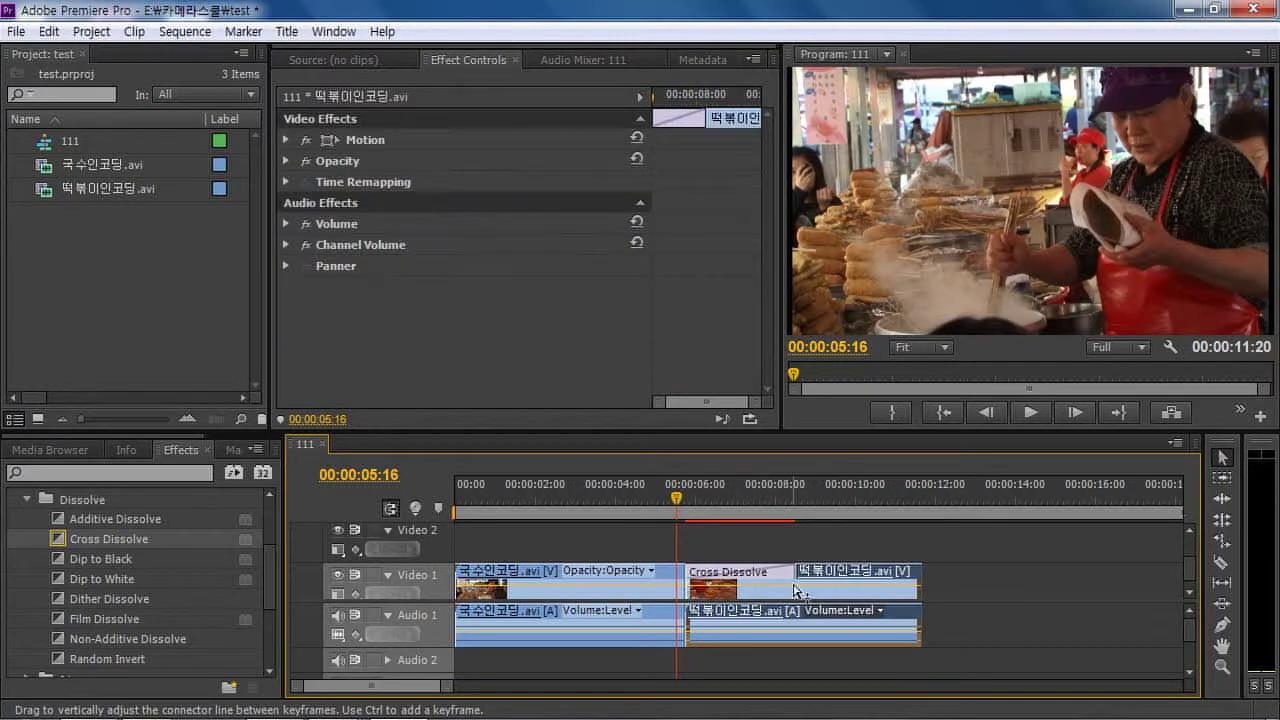
pyautogui.click(776, 572)
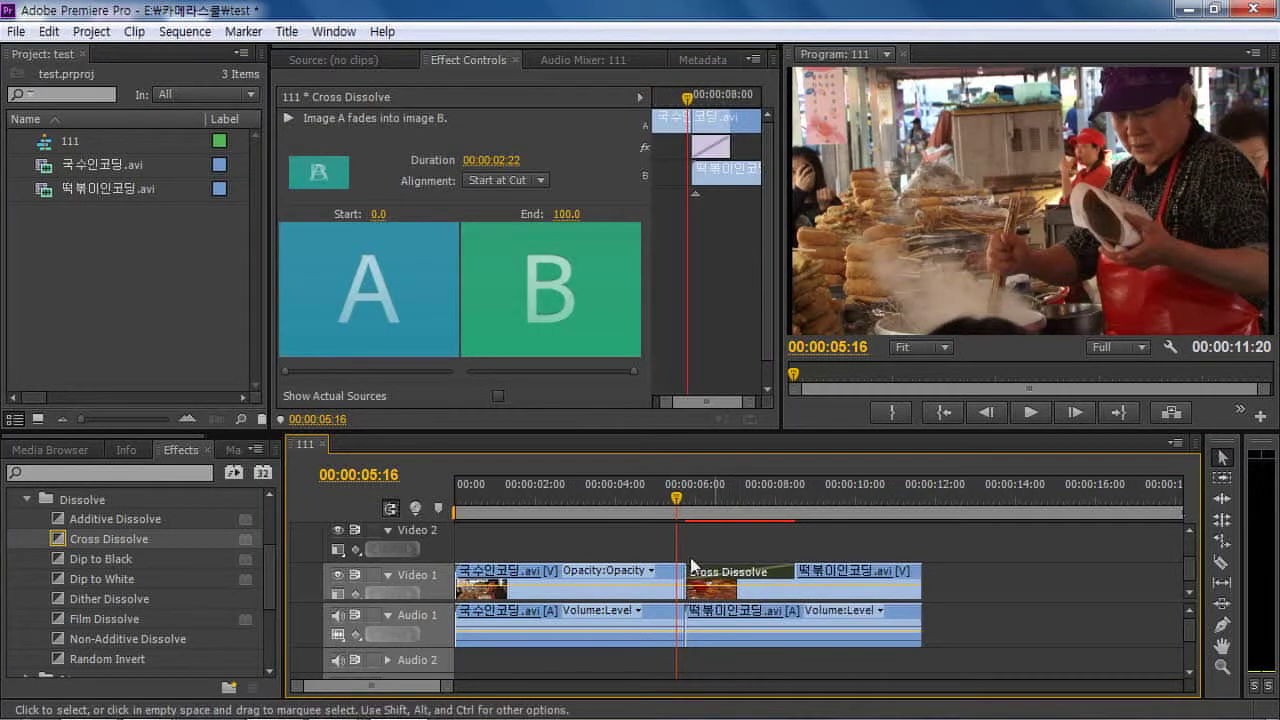
pyautogui.rightClick(766, 574)
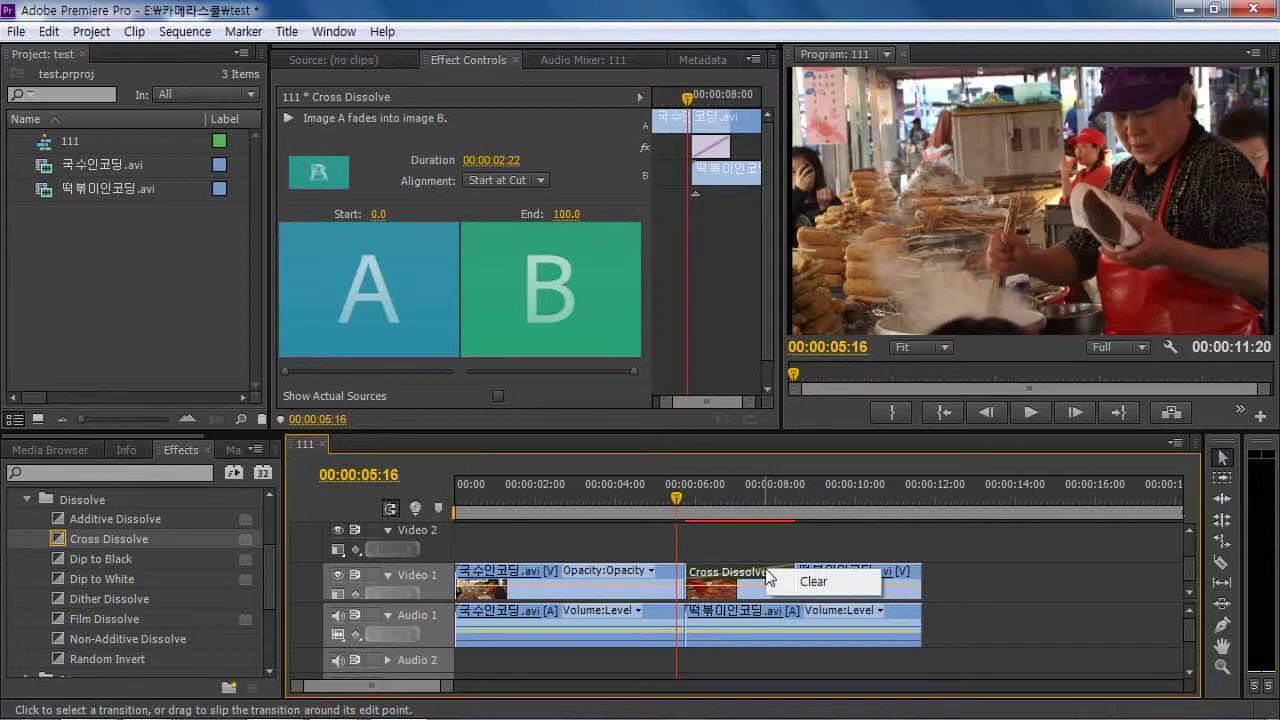
pyautogui.click(818, 583)
pyautogui.press('space')
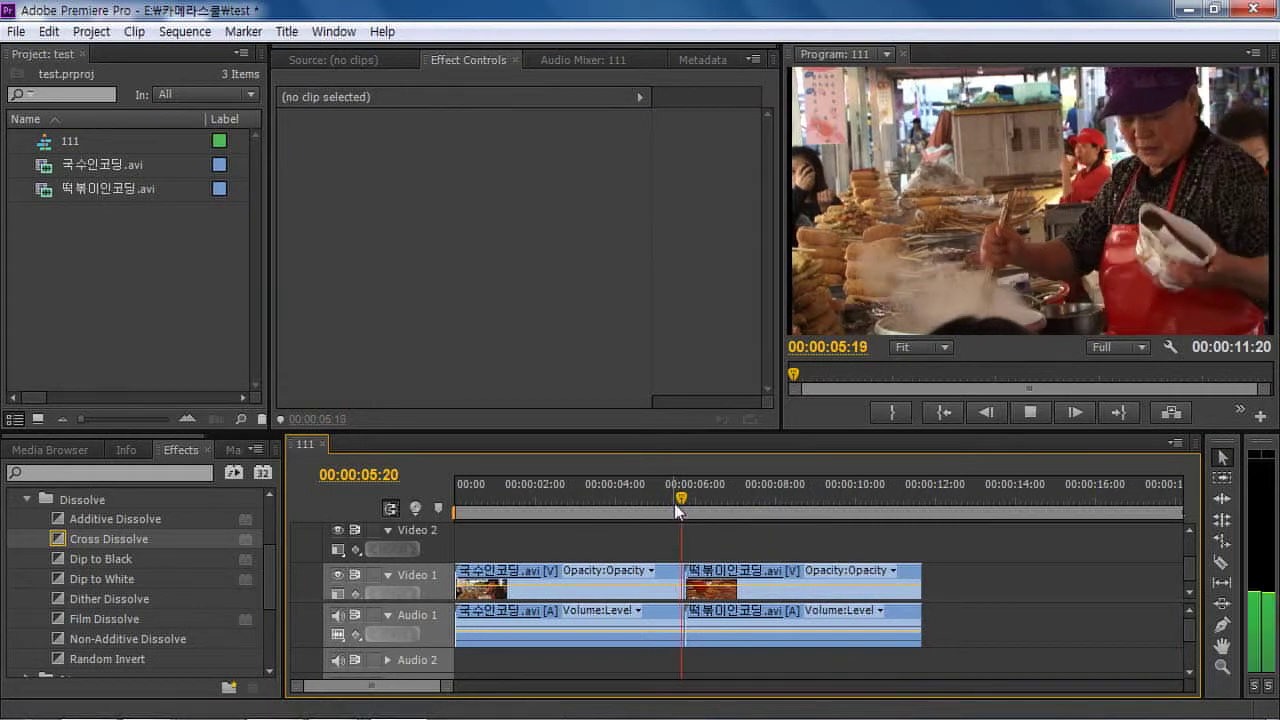
pyautogui.press('space')
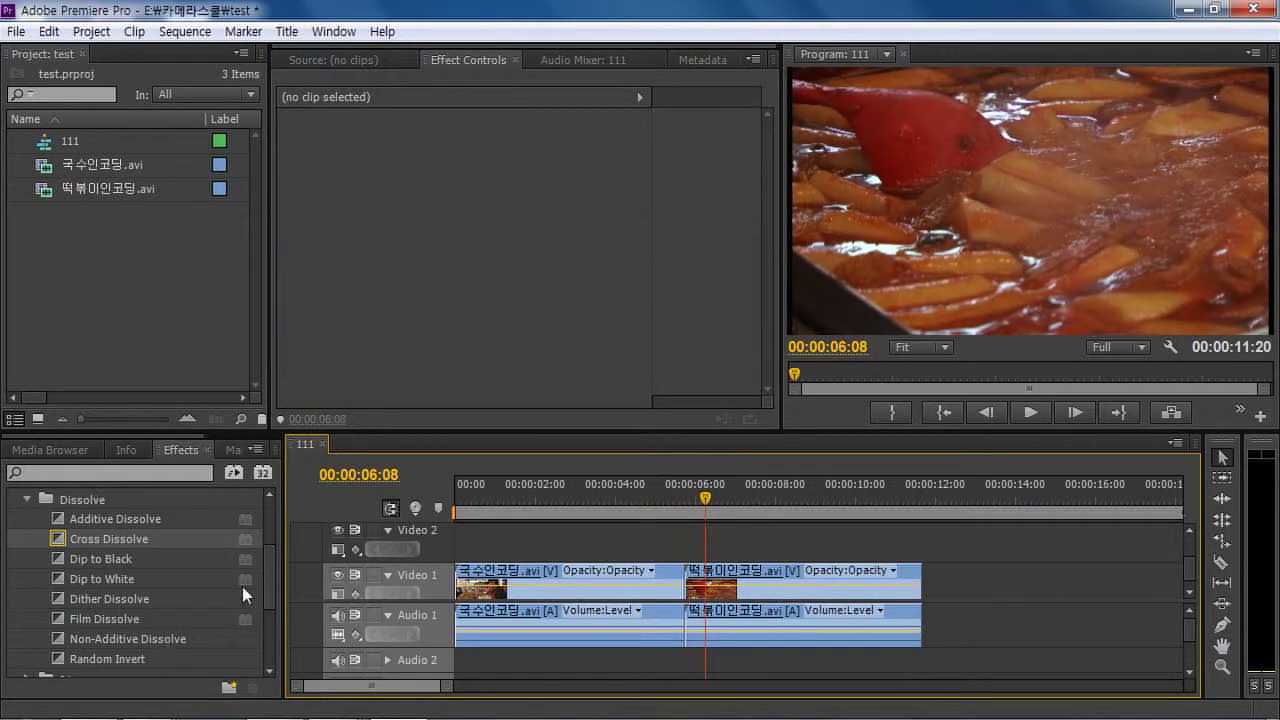
# Apply the Dip to White transition from the Dissolve group at the cut between the two clips on Video 1
pyautogui.scroll(-1, 264, 590)
pyautogui.scroll(2, 264, 590)
pyautogui.scroll(-2, 263, 590)
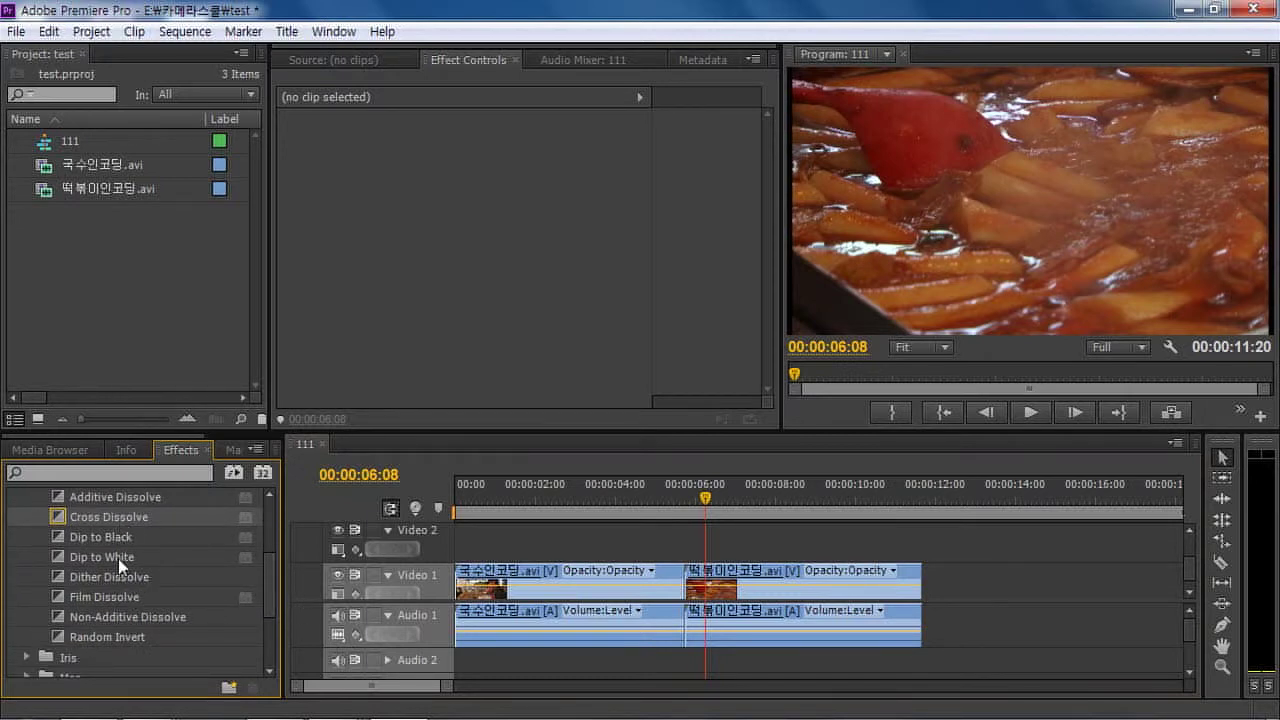
pyautogui.click(118, 557)
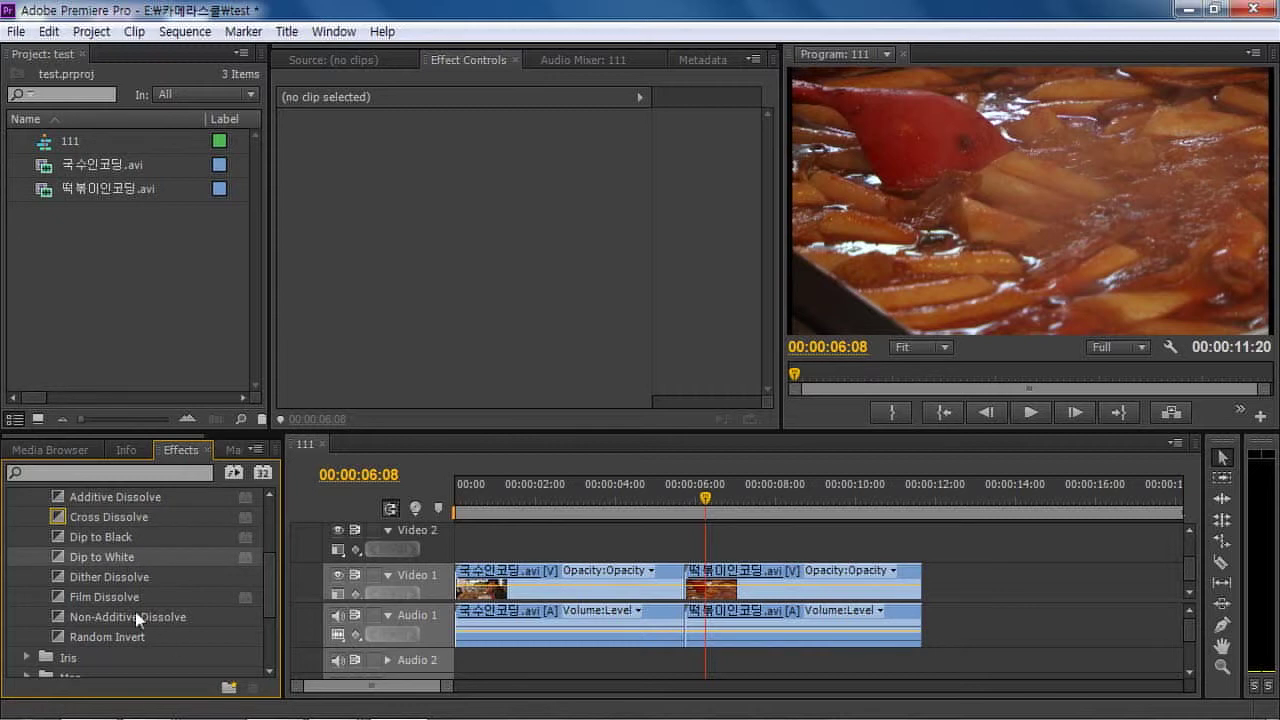
pyautogui.moveTo(60, 562); pyautogui.dragTo(692, 578)
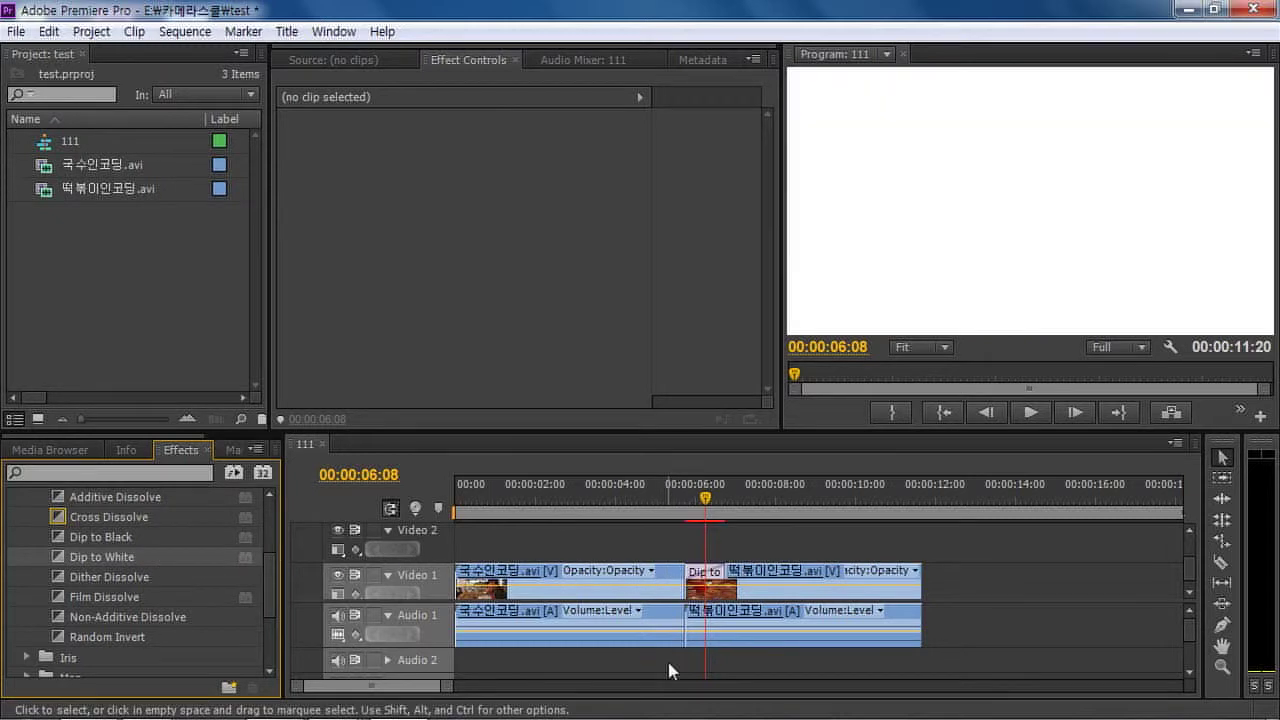
# Play the Dip to White transition from about 00:00:05:09
pyautogui.click(667, 498)
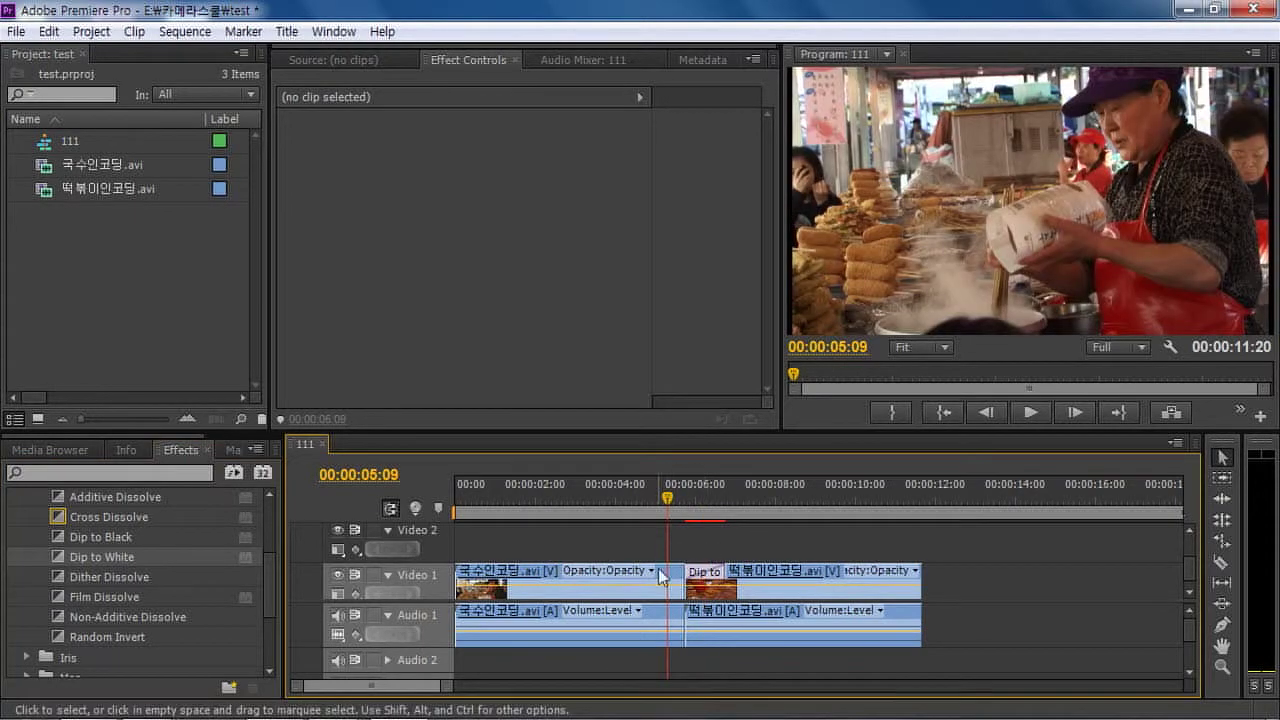
pyautogui.press('space')
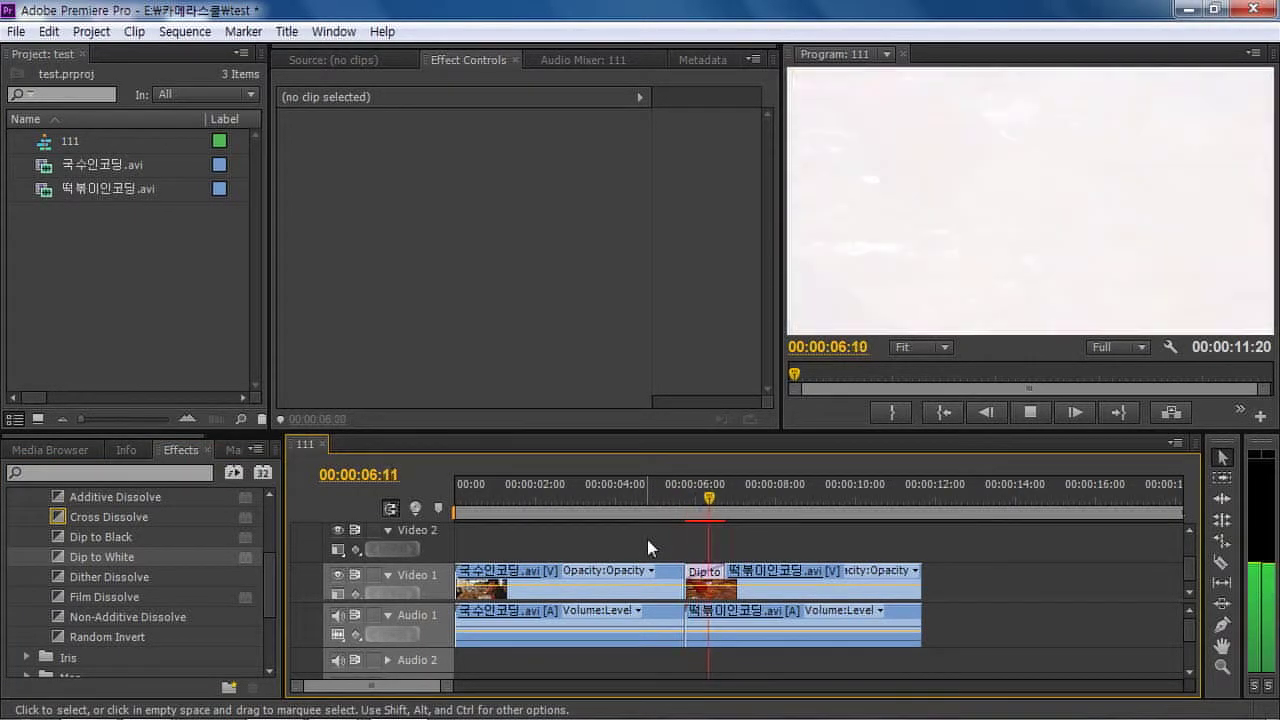
pyautogui.press('space')
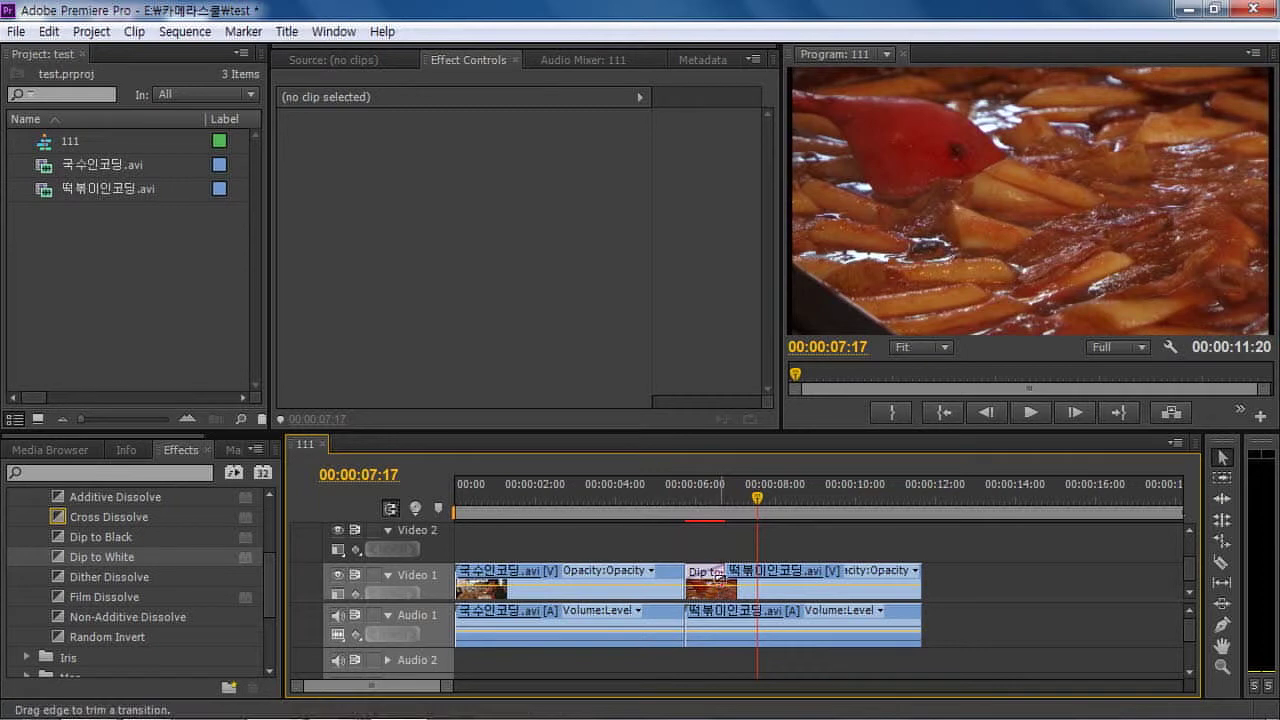
# Shorten the Dip to White transition to 00:00:00:26 and play it from 00:00:05:12
pyautogui.moveTo(725, 620); pyautogui.dragTo(689, 543)
pyautogui.press('Up')
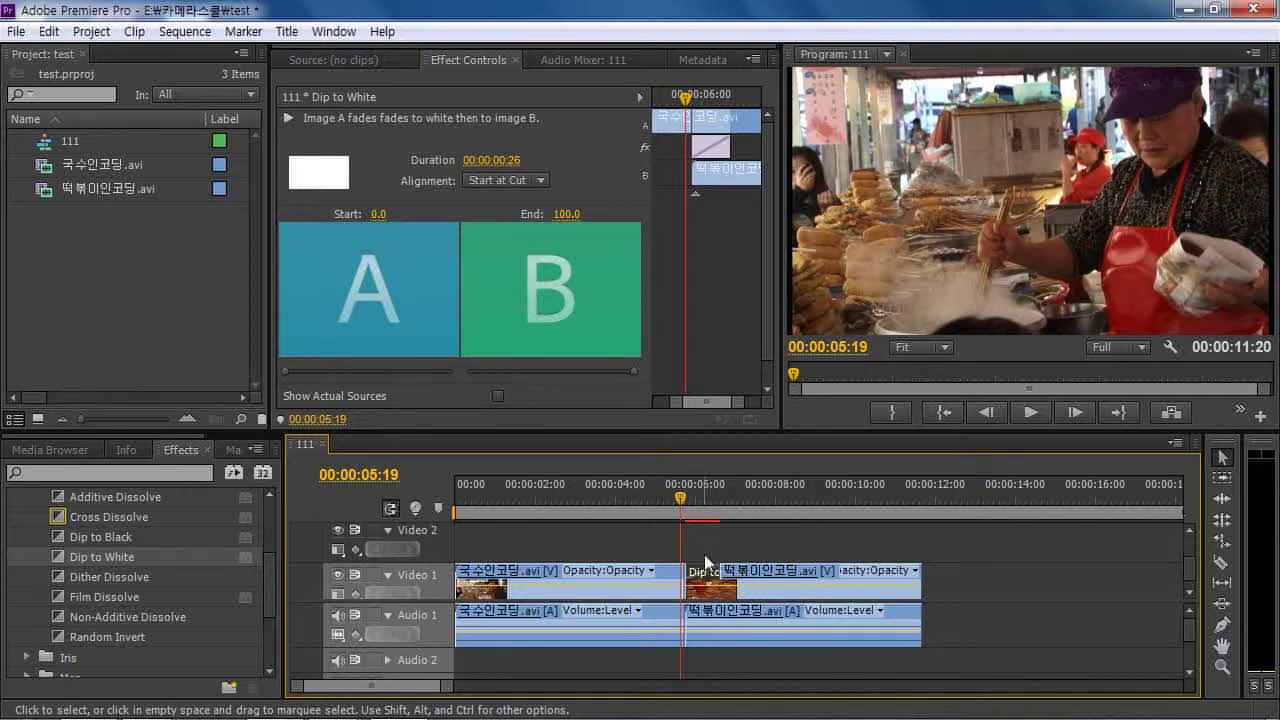
pyautogui.click(668, 503)
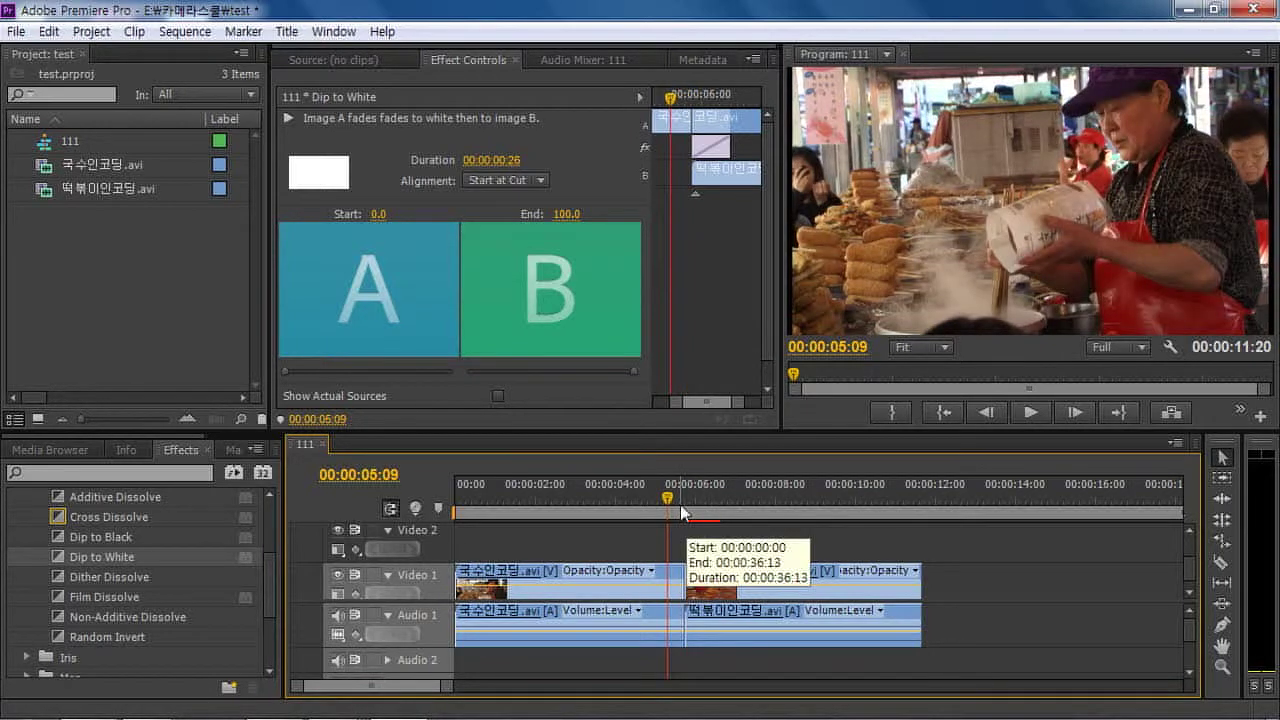
pyautogui.press('Right')
pyautogui.press('Right')
pyautogui.press('Right')
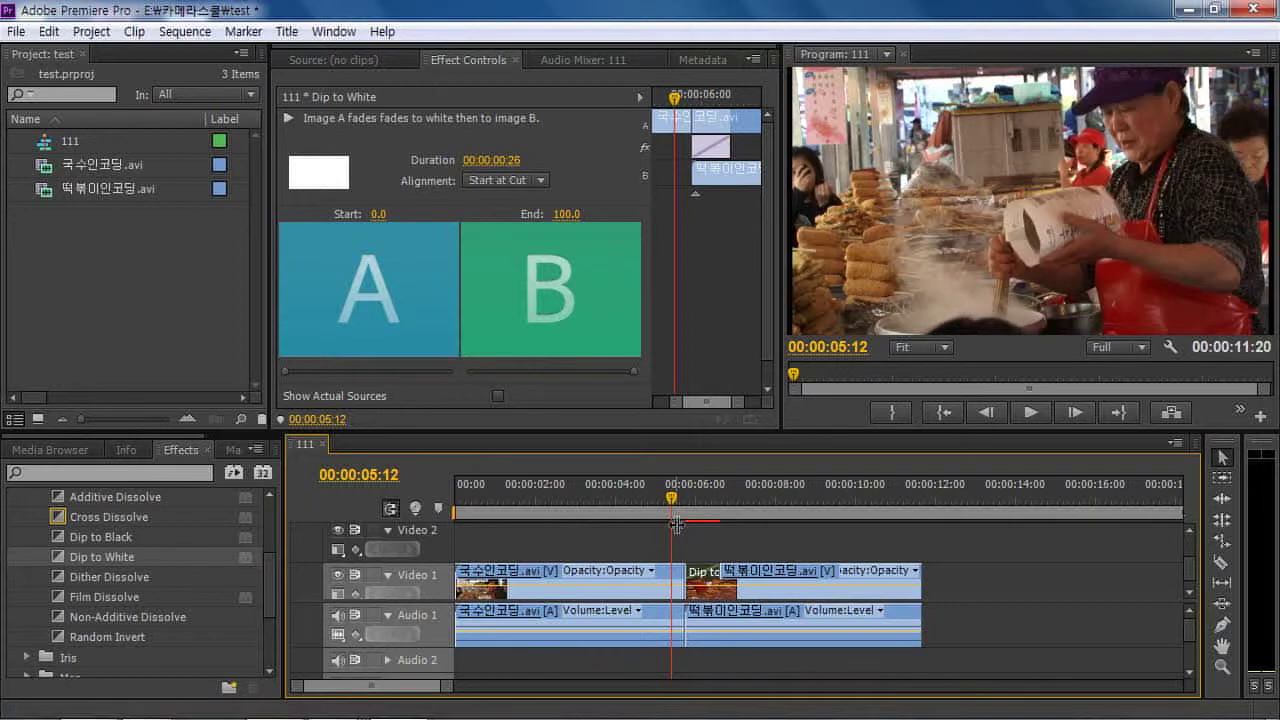
pyautogui.press('space')
pyautogui.press('space')
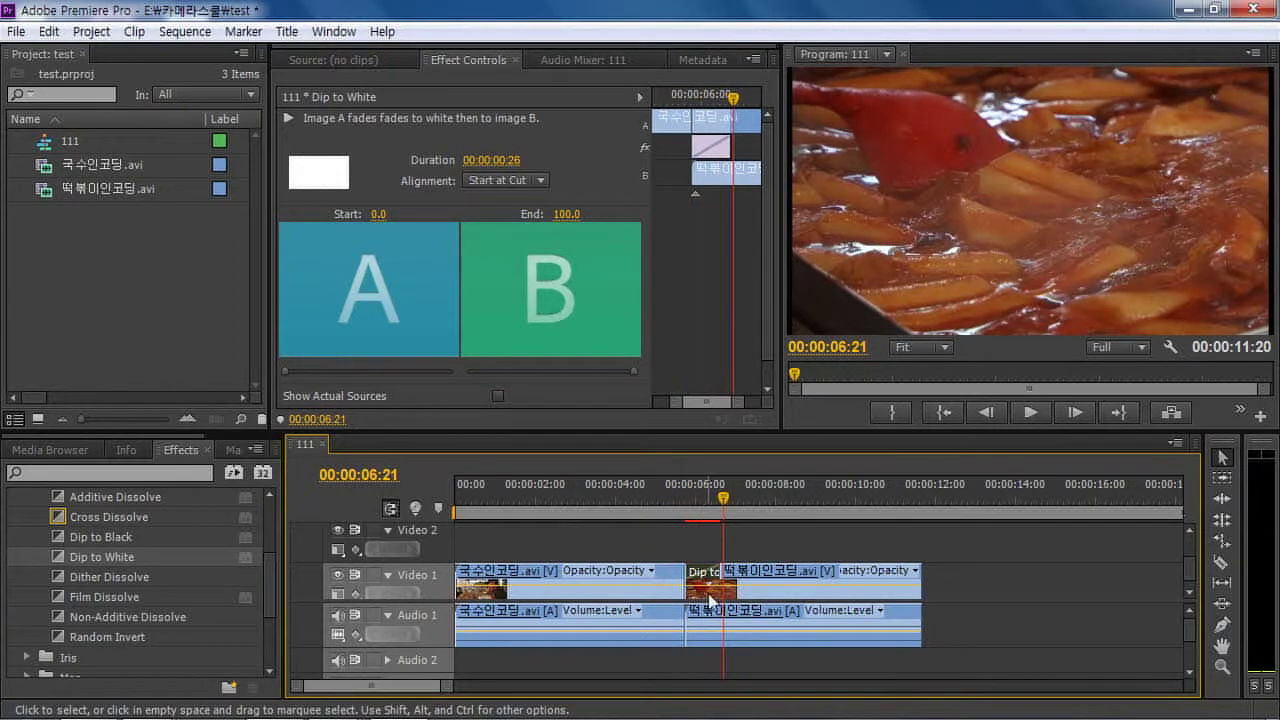
# Remove the Dip to White transition from the cut and collapse the Dissolve group of video transitions
pyautogui.rightClick(706, 576)
pyautogui.click(740, 583)
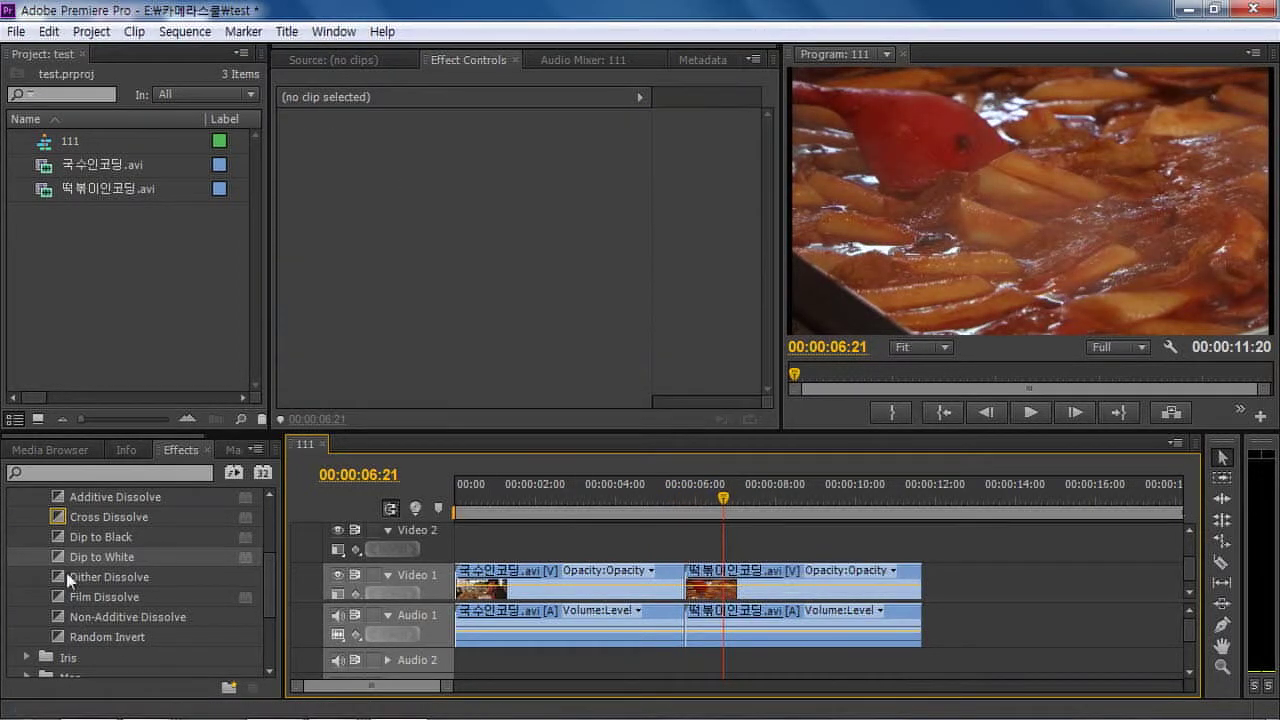
pyautogui.scroll(3, 173, 577)
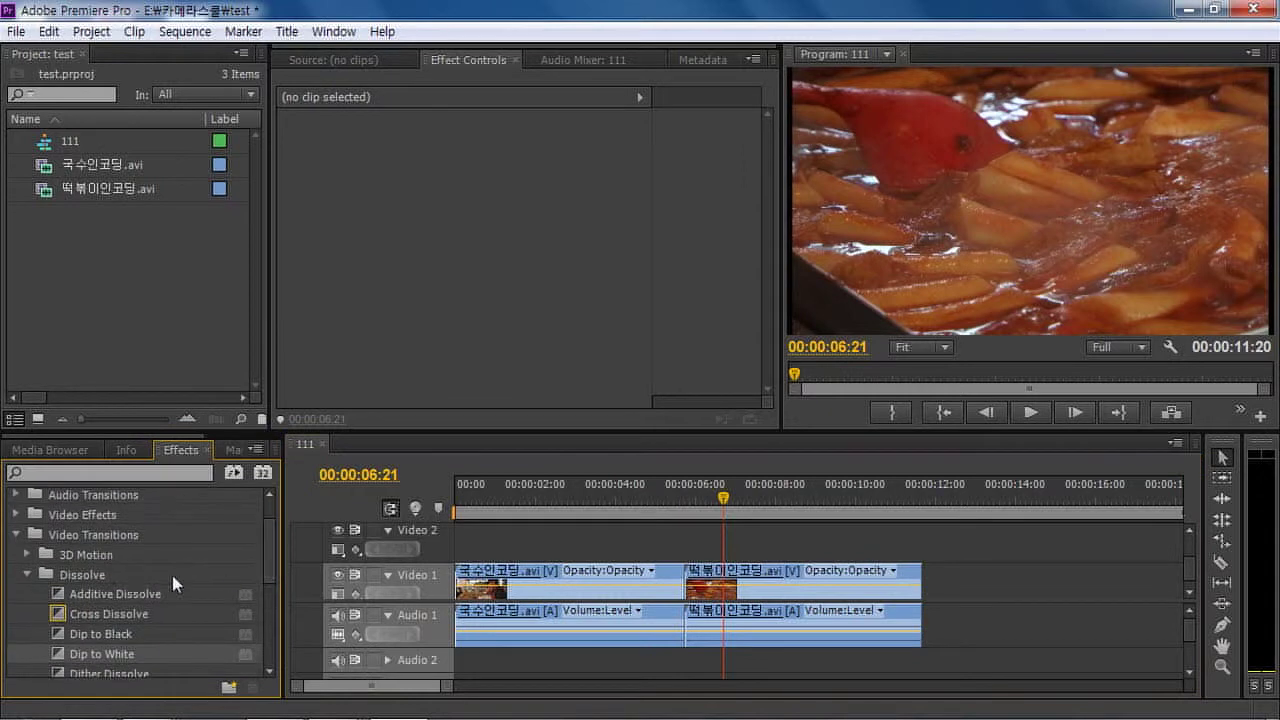
pyautogui.click(28, 575)
# Apply the Iris Round transition from the Iris group at the cut between the two clips
pyautogui.scroll(-1, 271, 600)
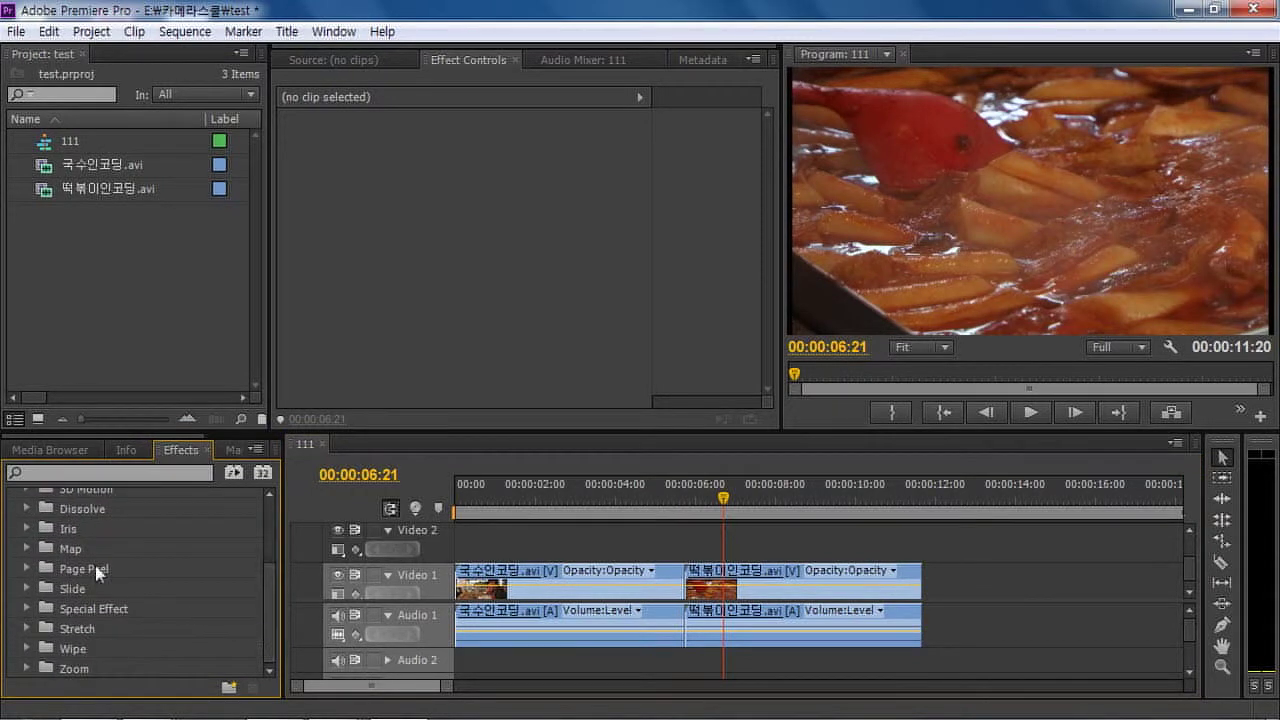
pyautogui.click(26, 529)
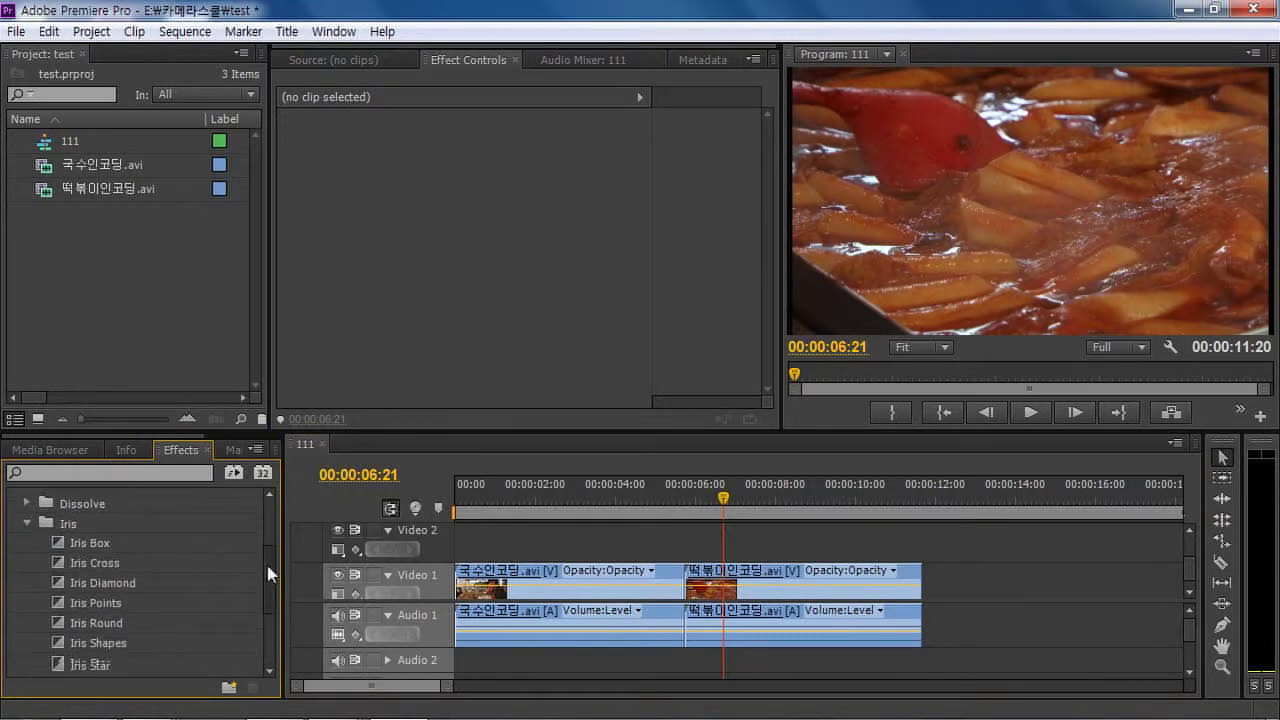
pyautogui.moveTo(268, 572); pyautogui.dragTo(268, 580)
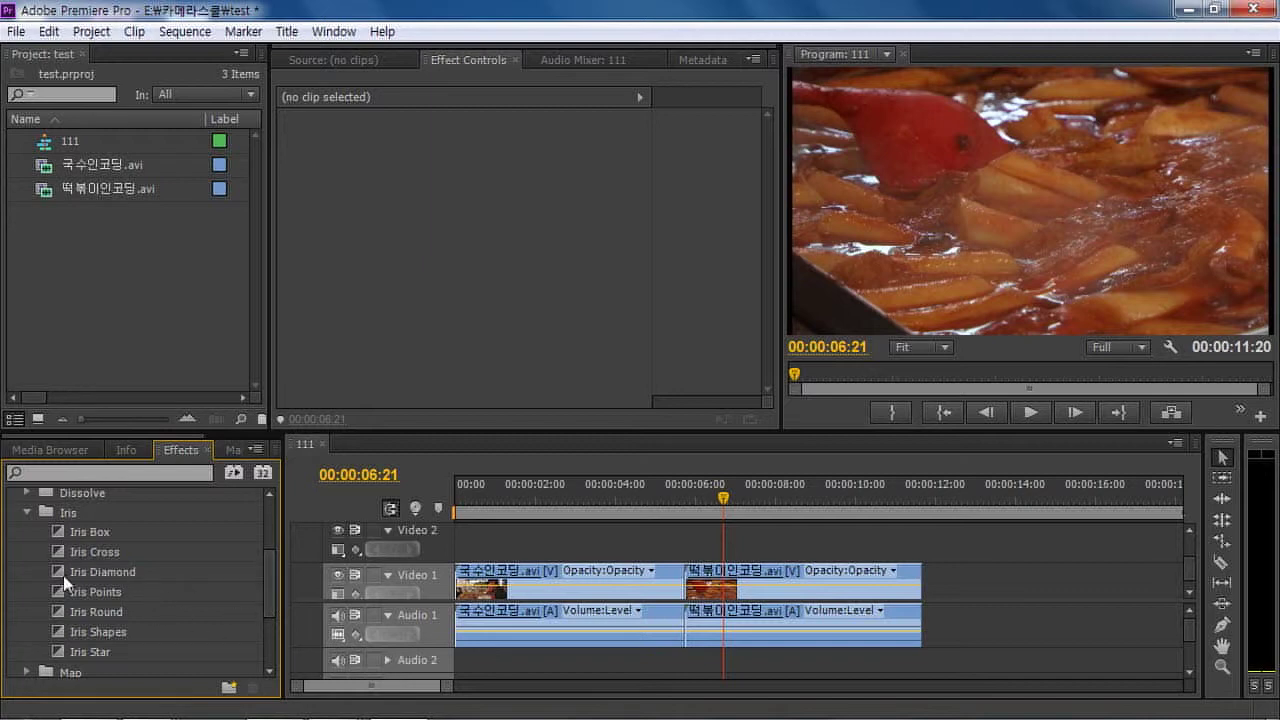
pyautogui.moveTo(58, 609); pyautogui.dragTo(550, 592)
pyautogui.moveTo(647, 588); pyautogui.dragTo(685, 588)
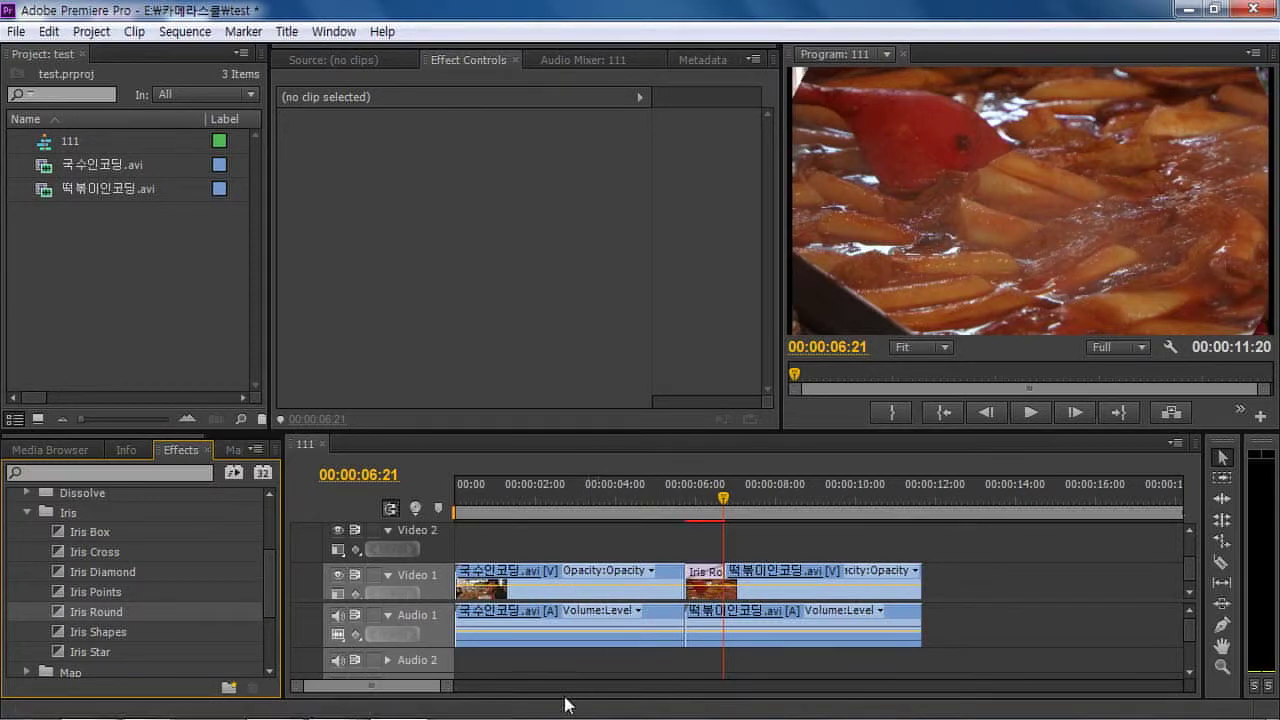
# Play the Iris Round transition from shortly before the cut
pyautogui.click(669, 497)
pyautogui.press('space')
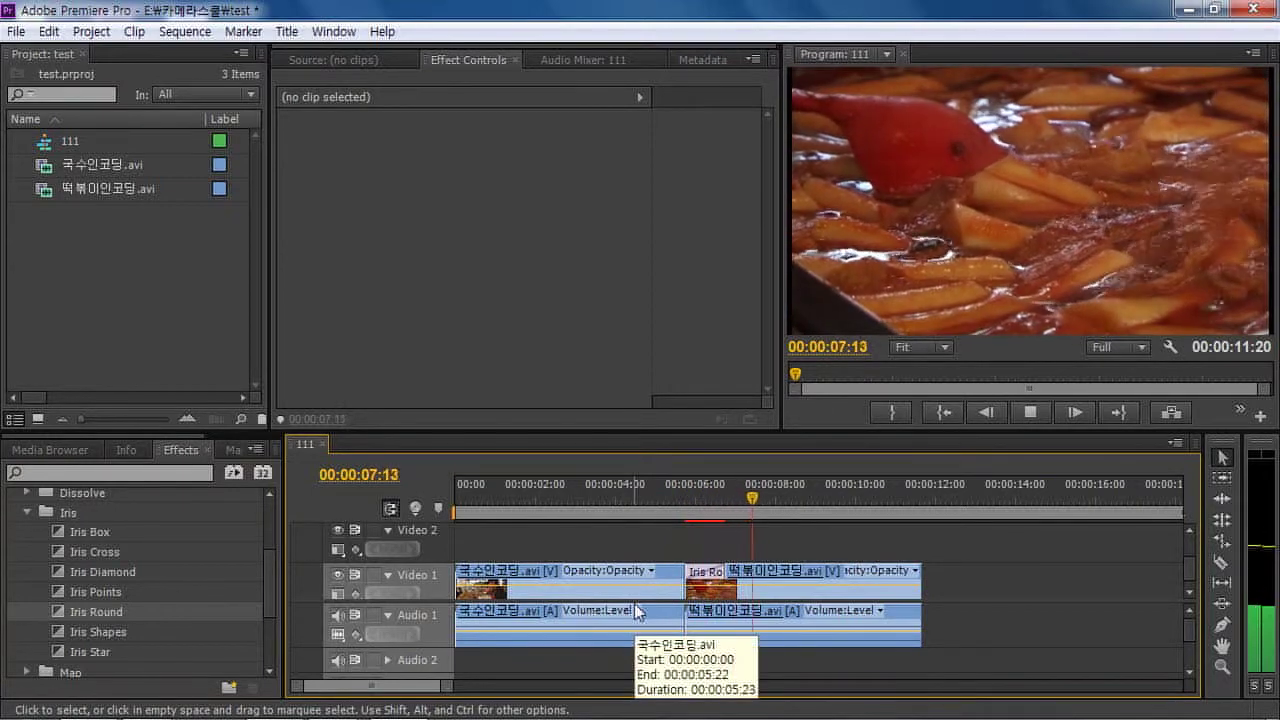
pyautogui.press('space')
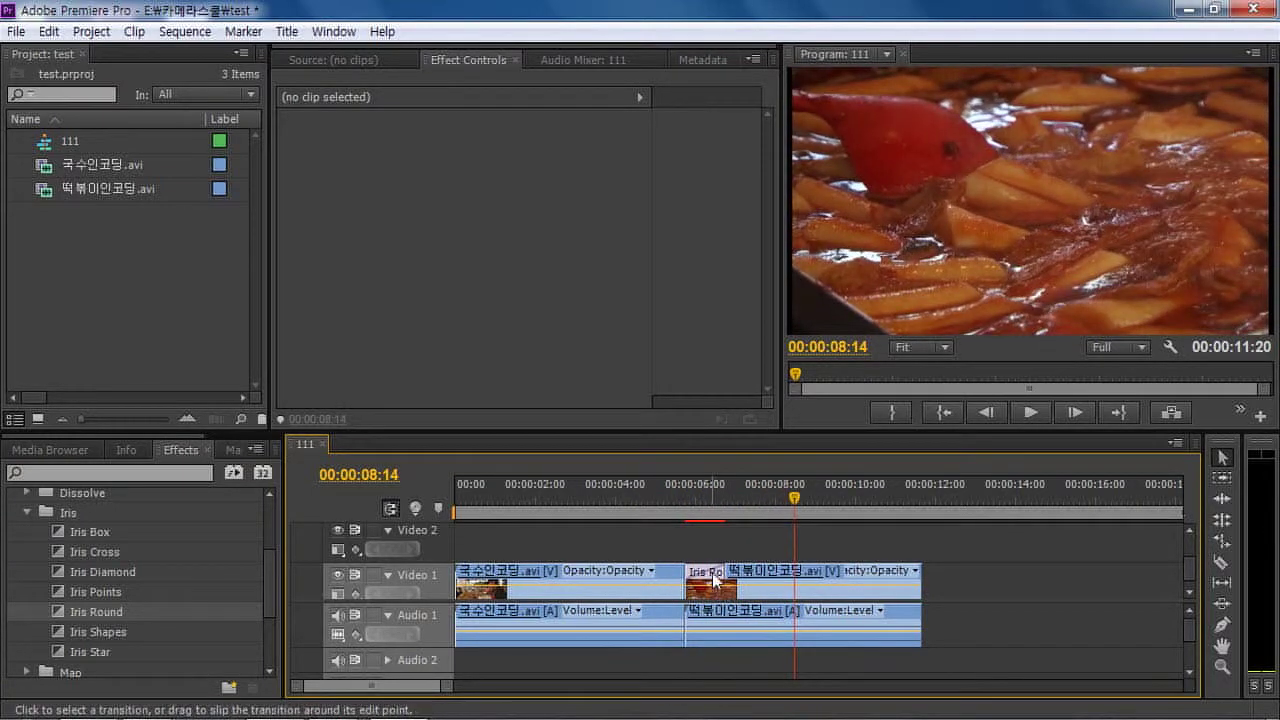
# Remove the Iris Round transition from the cut and collapse the Iris group of video transitions
pyautogui.click(715, 580)
pyautogui.press('Delete')
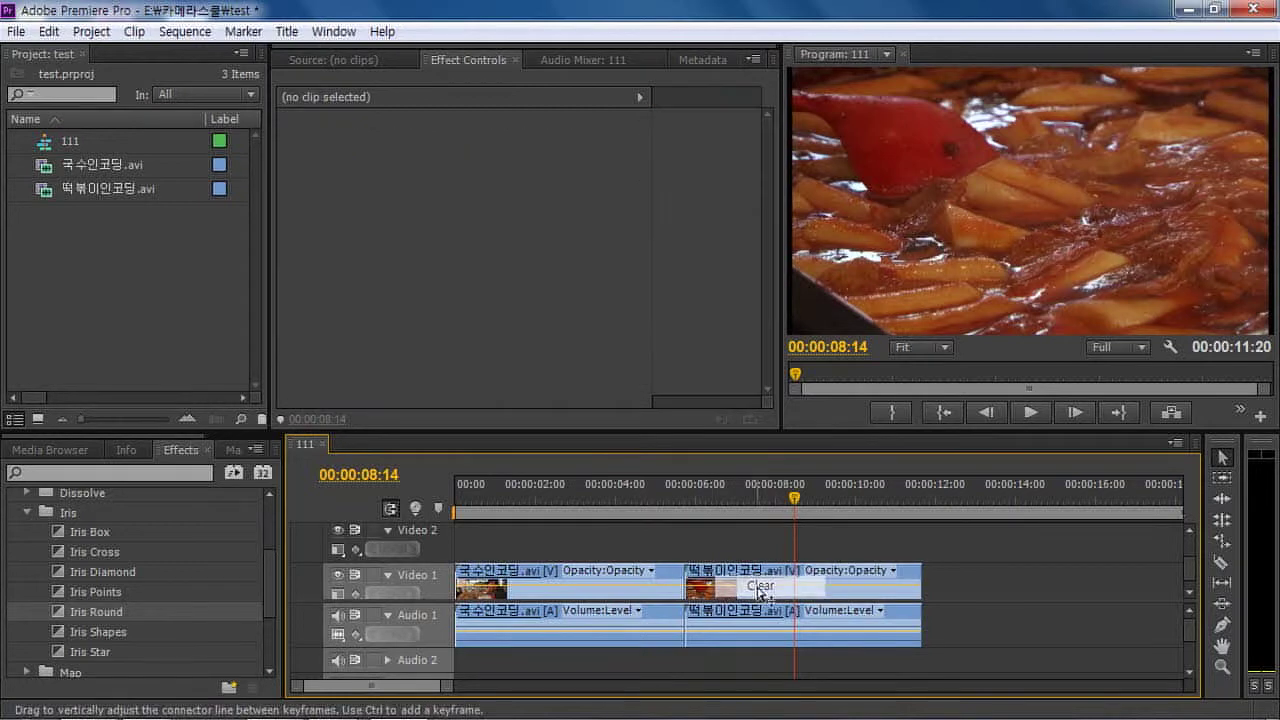
pyautogui.click(25, 512)
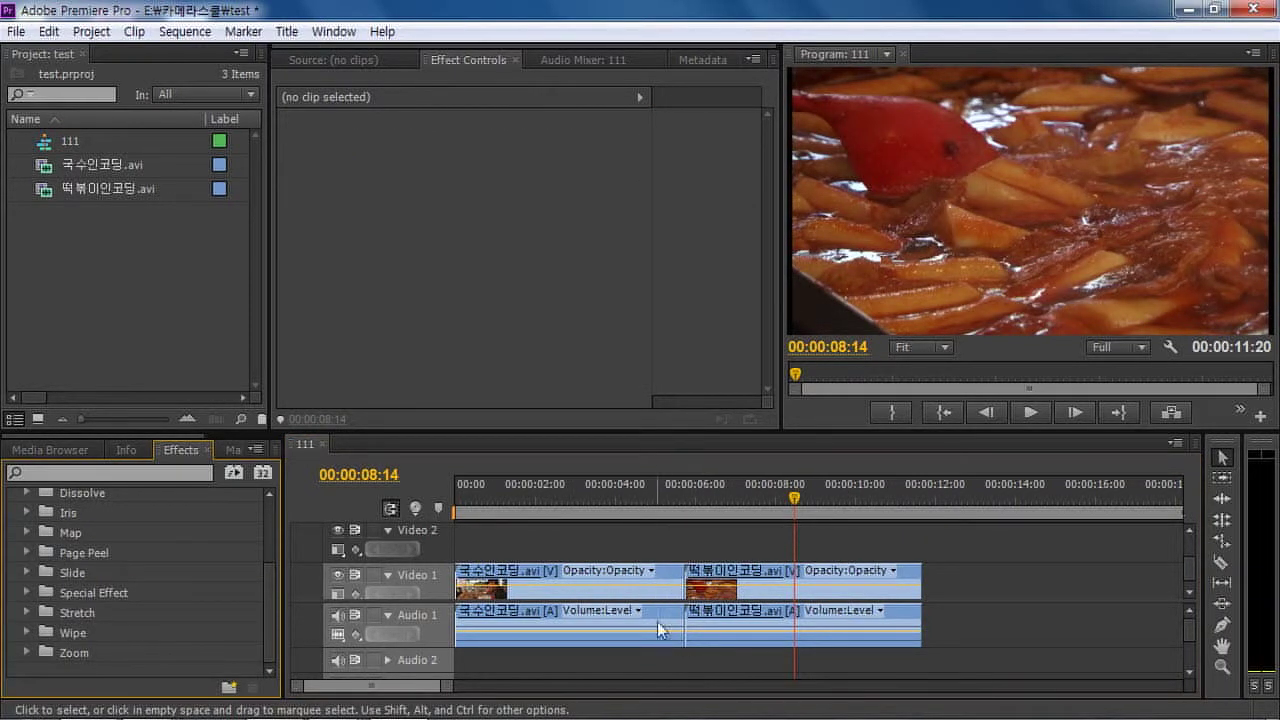
# Apply the Cross Zoom transition from the Zoom group at the cut and shorten it to 00:00:00:18
pyautogui.click(662, 500)
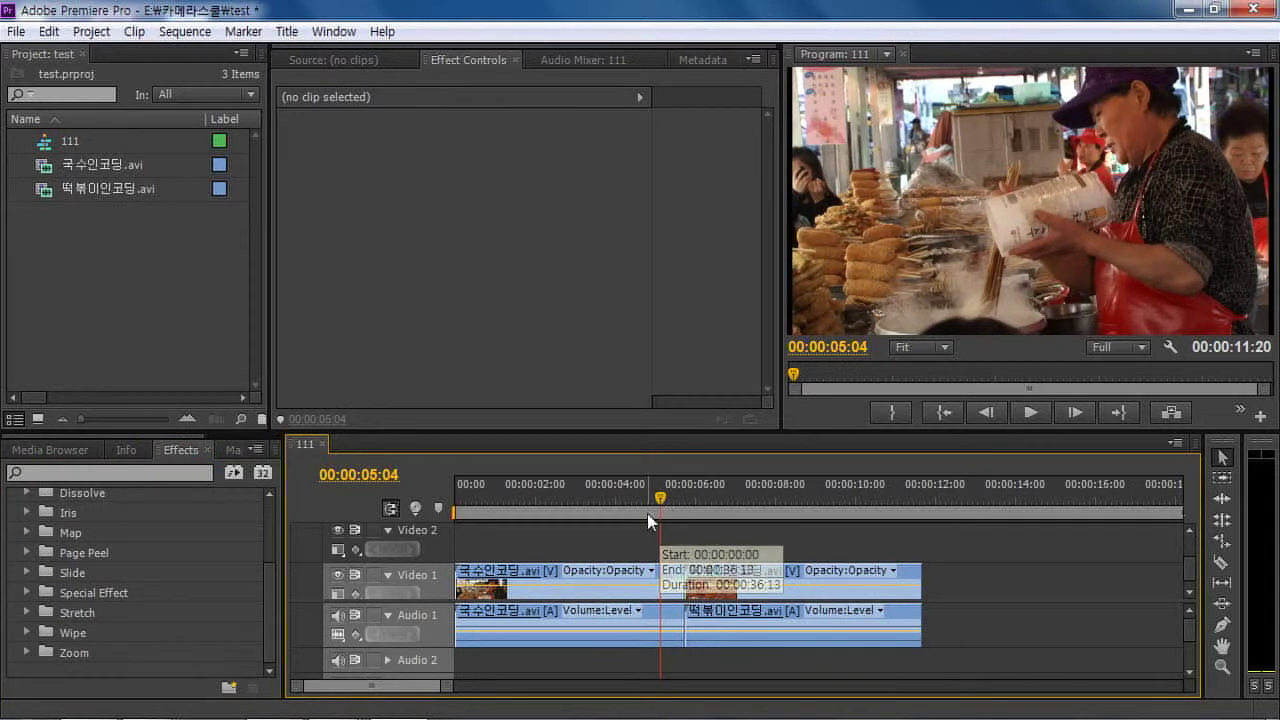
pyautogui.moveTo(650, 508); pyautogui.dragTo(671, 508)
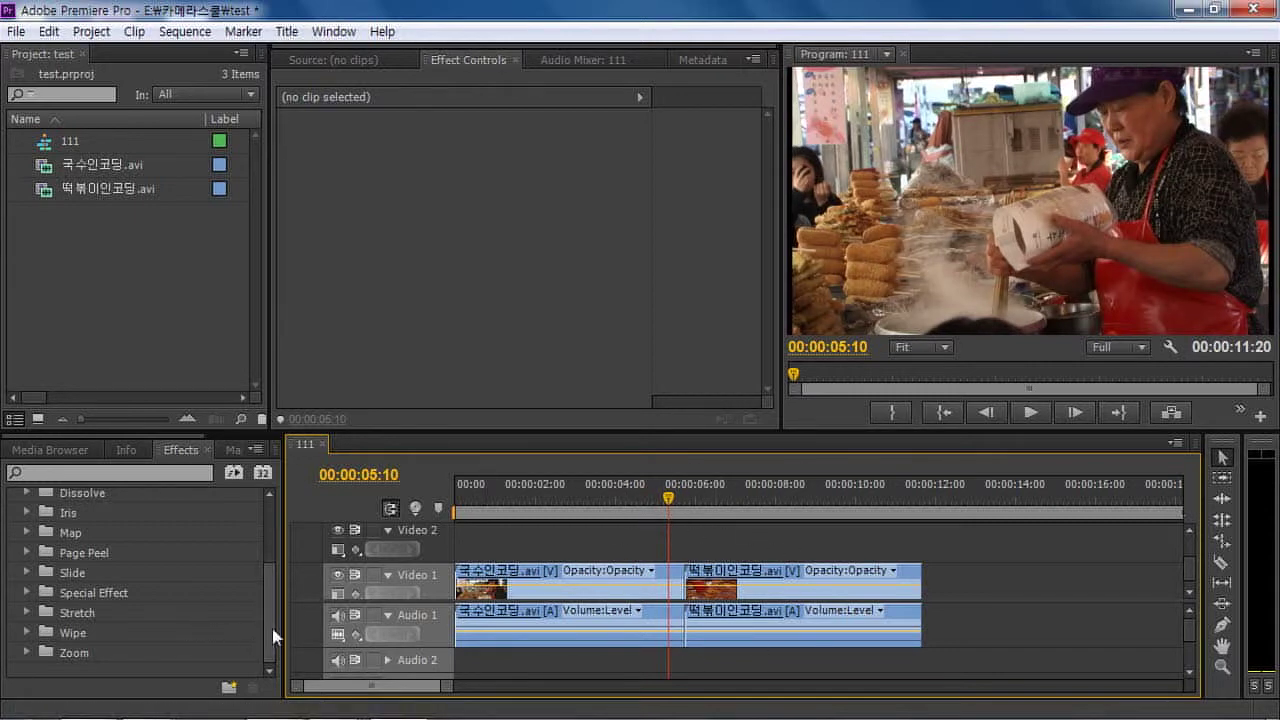
pyautogui.scroll(1, 272, 629)
pyautogui.scroll(-1, 272, 629)
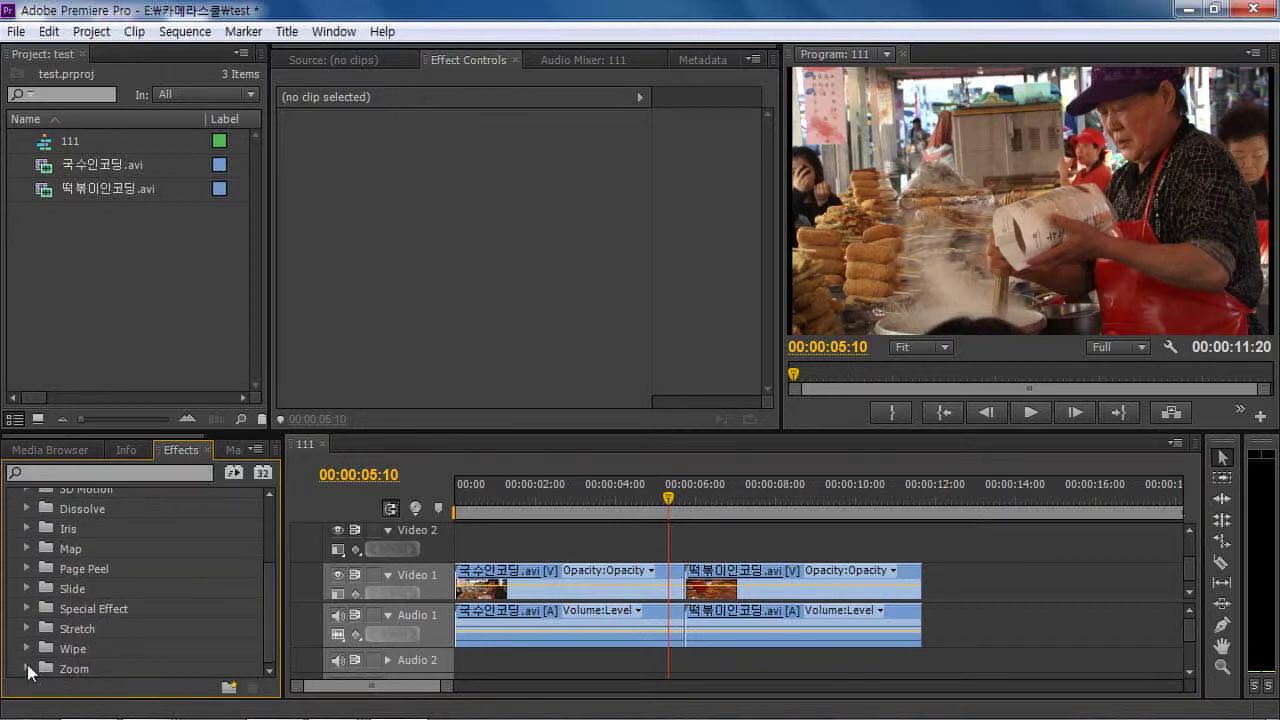
pyautogui.click(27, 666)
pyautogui.scroll(-4, 270, 616)
pyautogui.moveTo(128, 607); pyautogui.dragTo(680, 576)
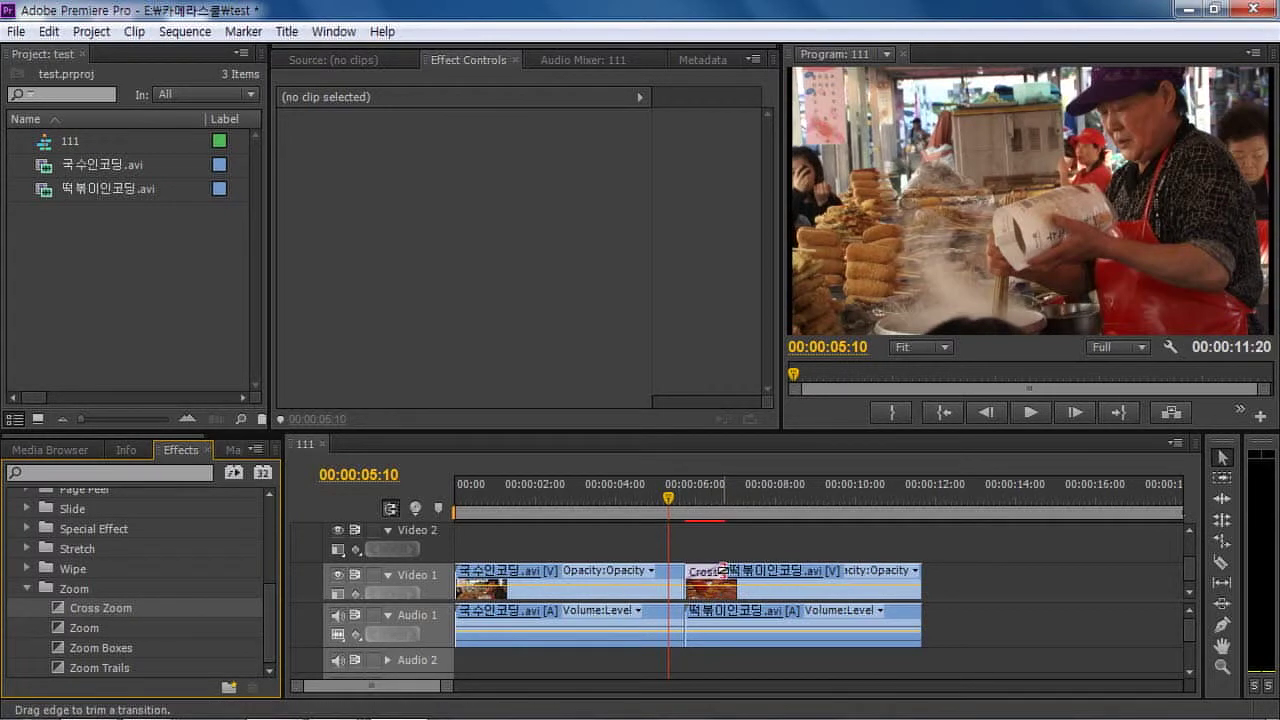
pyautogui.moveTo(722, 571); pyautogui.dragTo(706, 588)
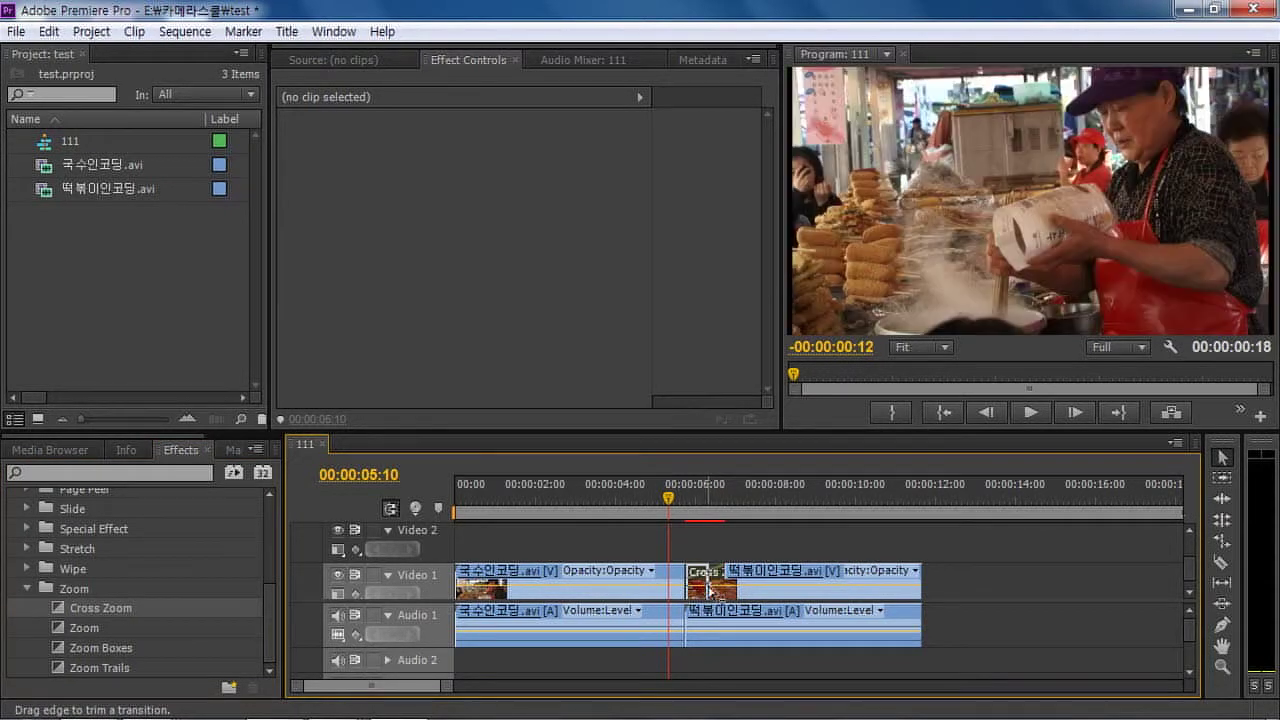
# Play the shortened Cross Zoom transition from before the cut
pyautogui.click(655, 512)
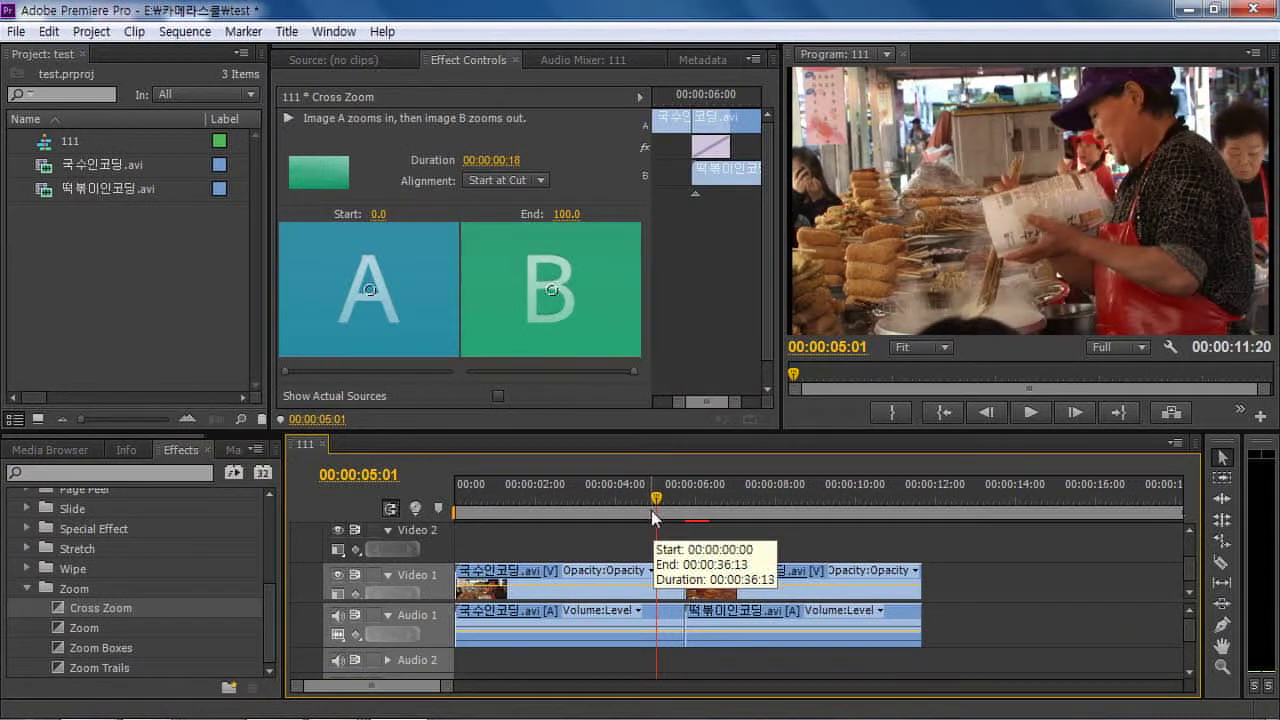
pyautogui.click(640, 512)
pyautogui.press('space')
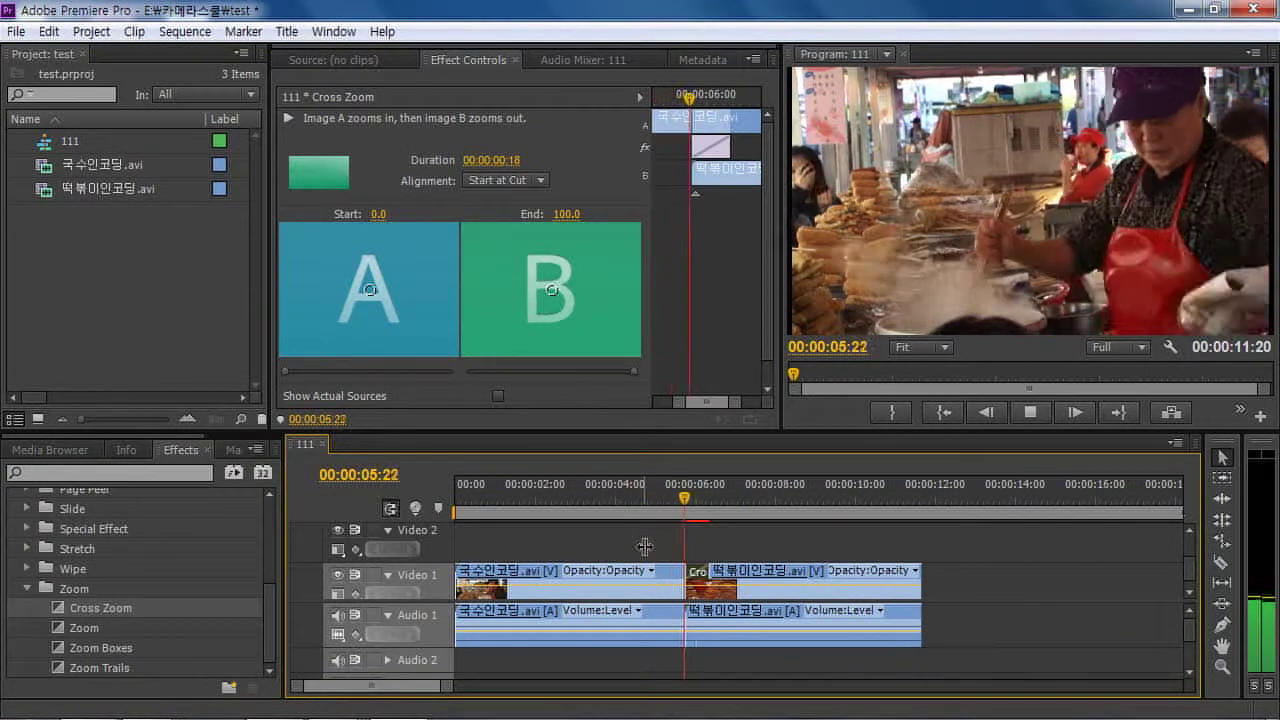
pyautogui.press('space')
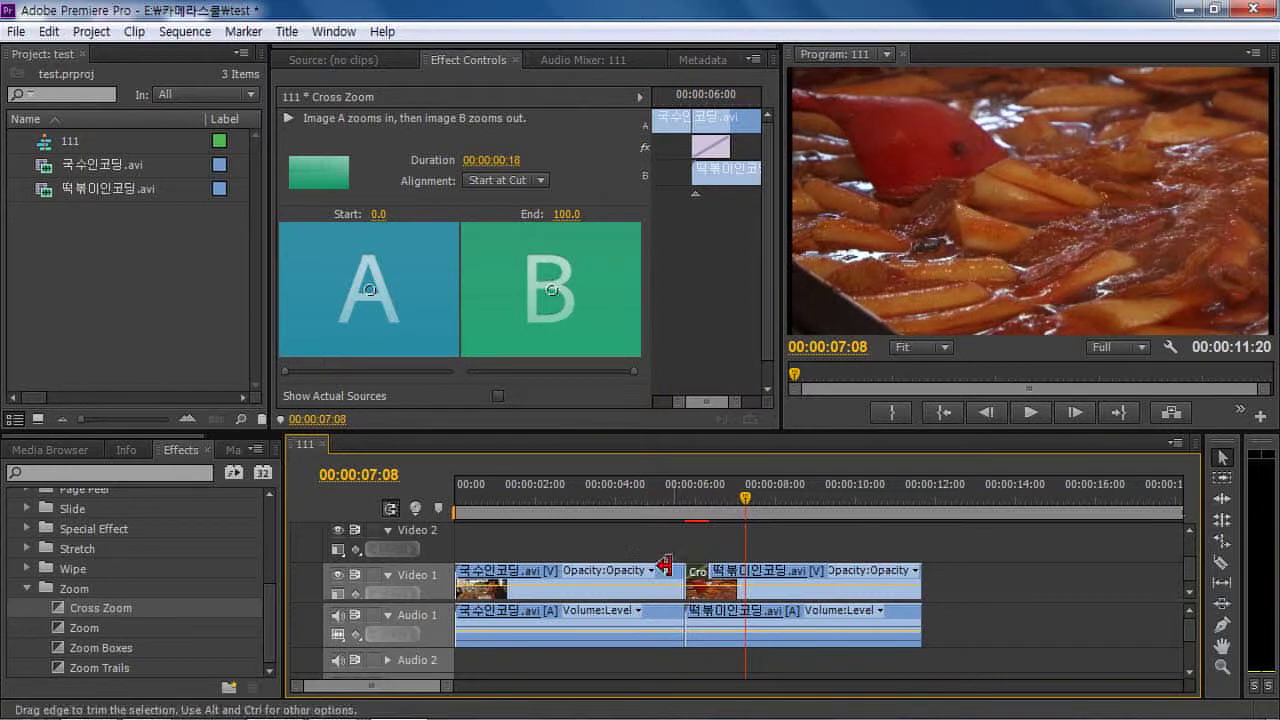
# Remove the Cross Zoom transition from the cut and move the playhead to 00:00:05:09
pyautogui.click(698, 512)
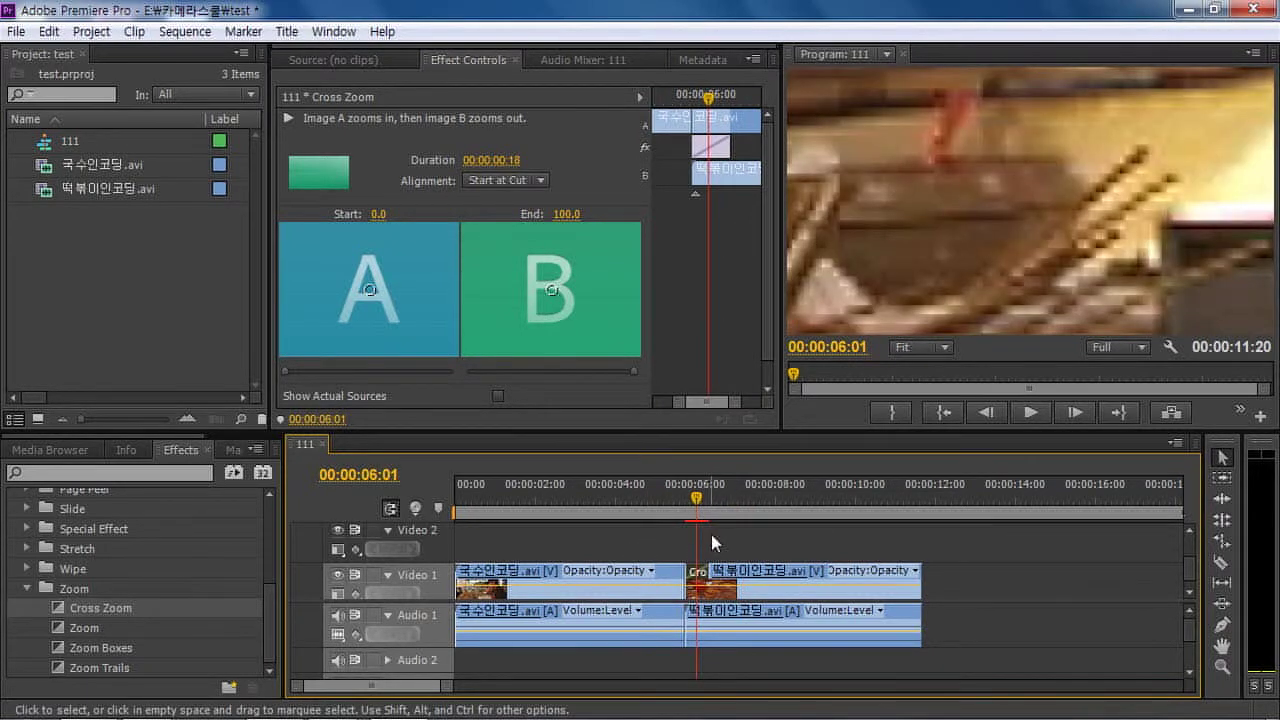
pyautogui.press('=')
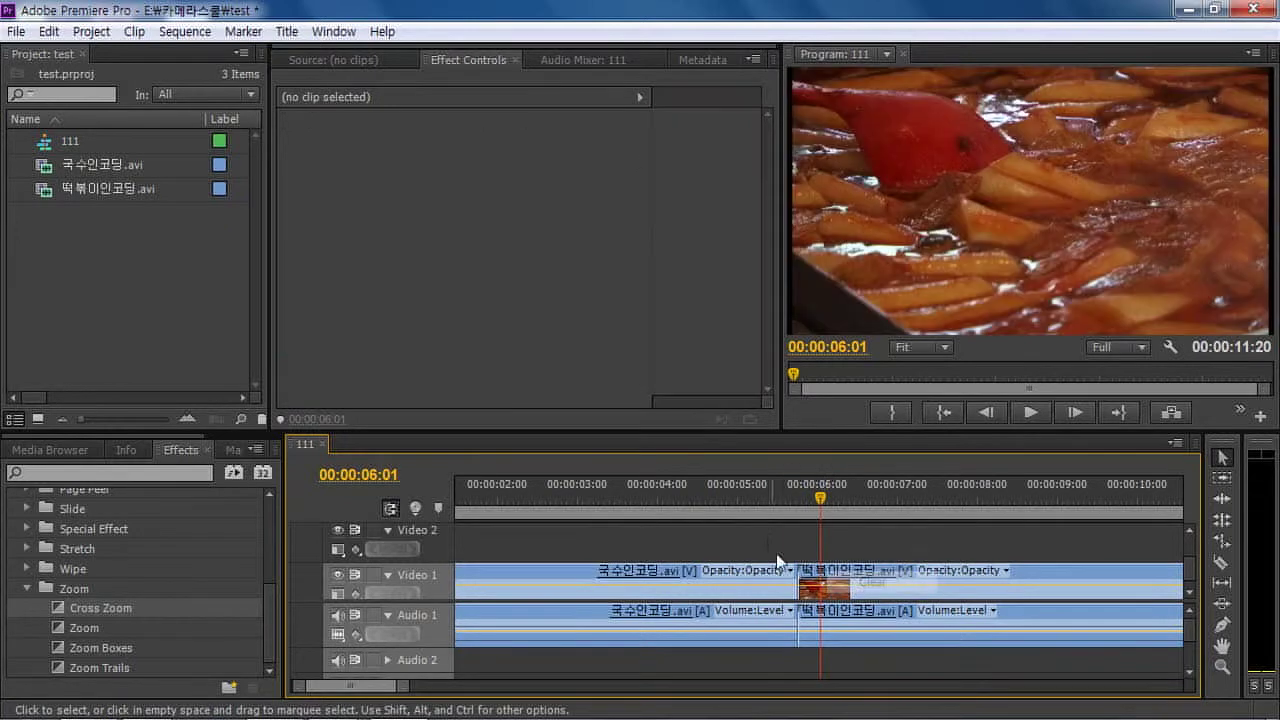
pyautogui.click(760, 508)
pyautogui.press('-')
pyautogui.press('-')
pyautogui.press('-')
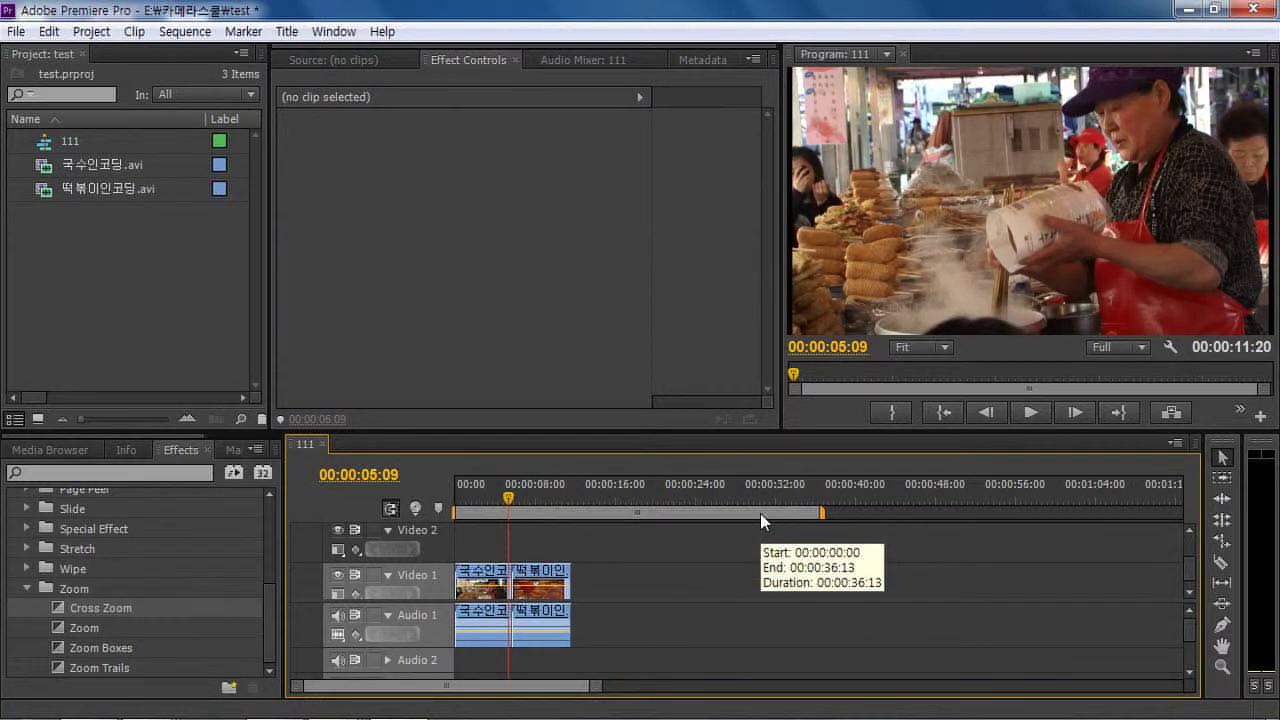
pyautogui.press('=')
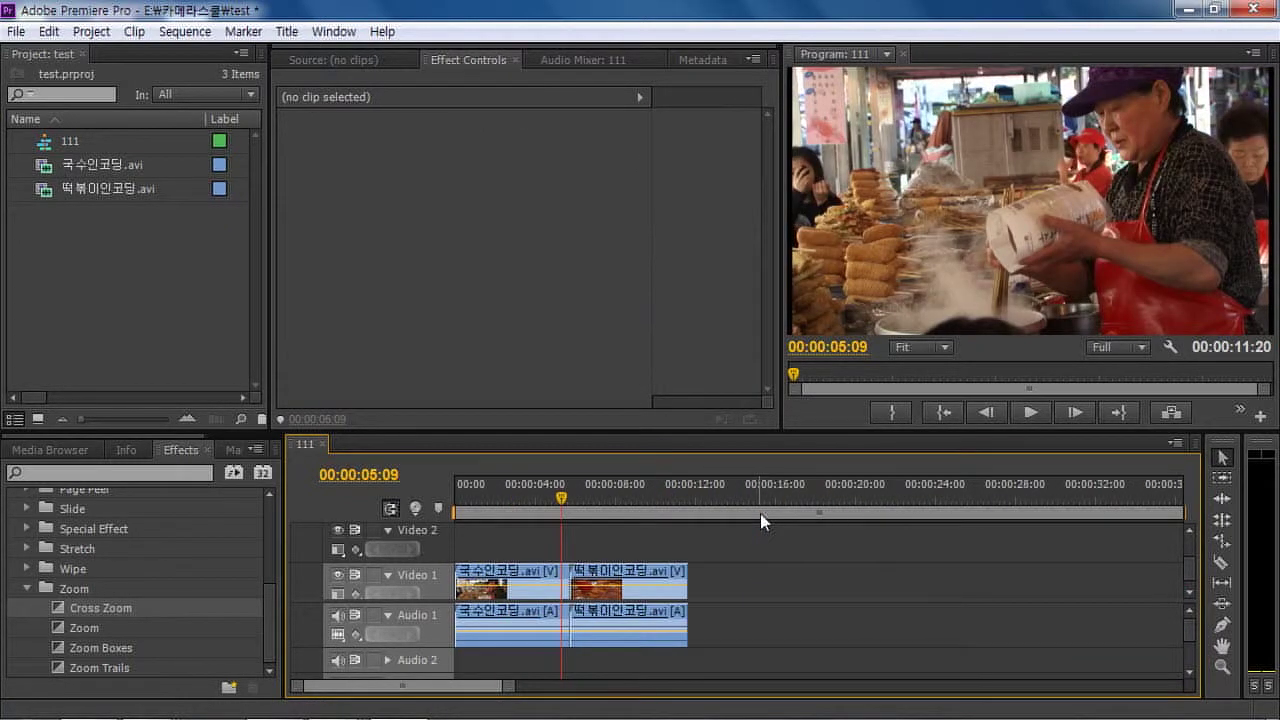
# Collapse the Zoom group and the Video Transitions folder, and expand Video Effects to browse its groups
pyautogui.click(26, 589)
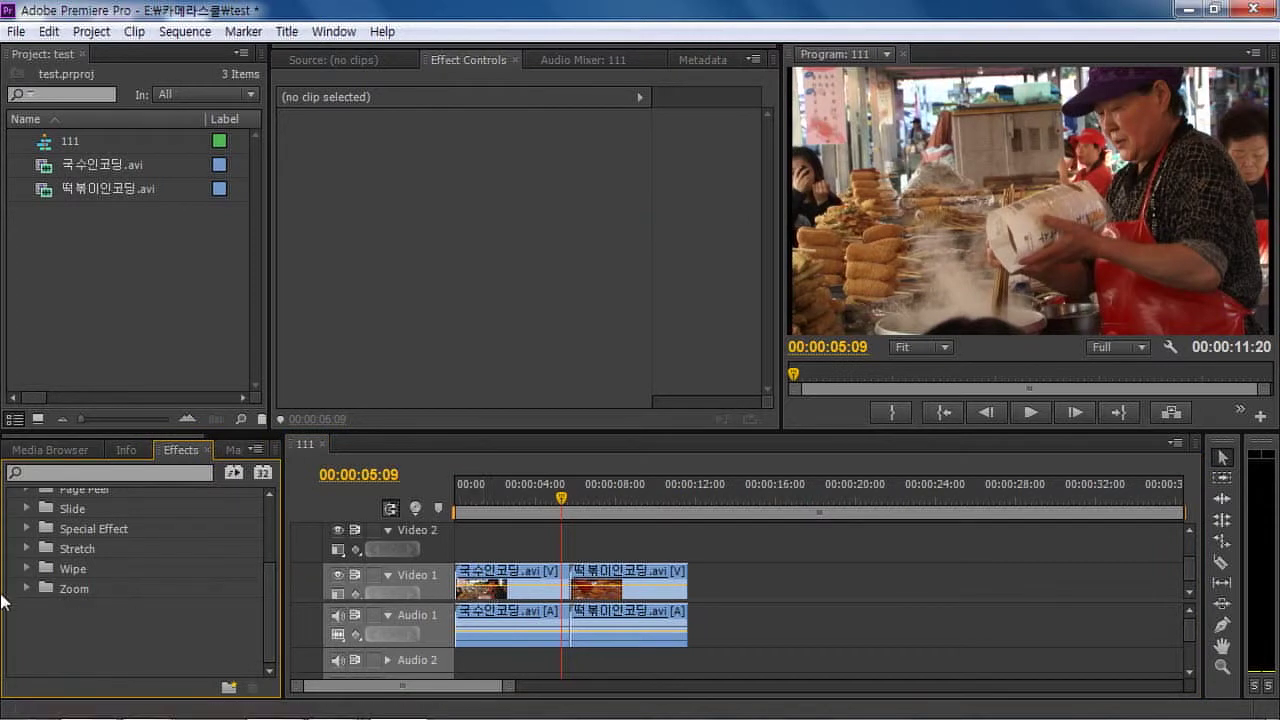
pyautogui.moveTo(269, 613); pyautogui.dragTo(271, 590)
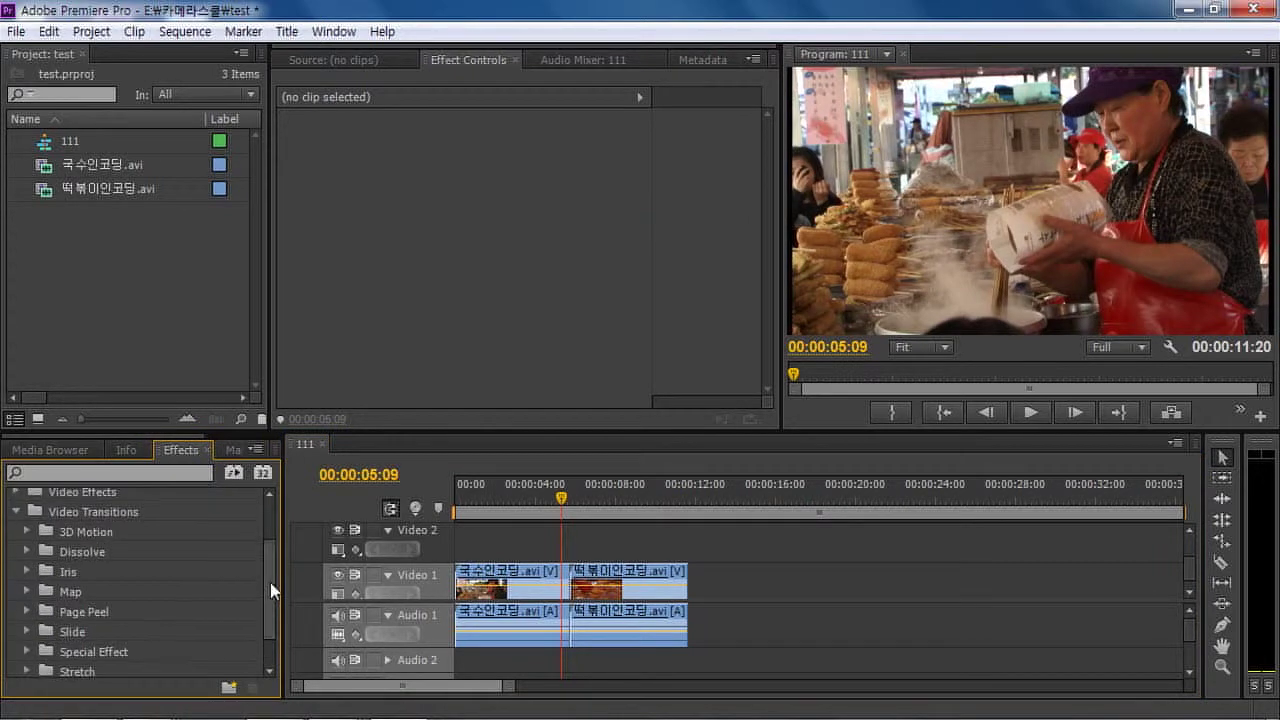
pyautogui.click(17, 513)
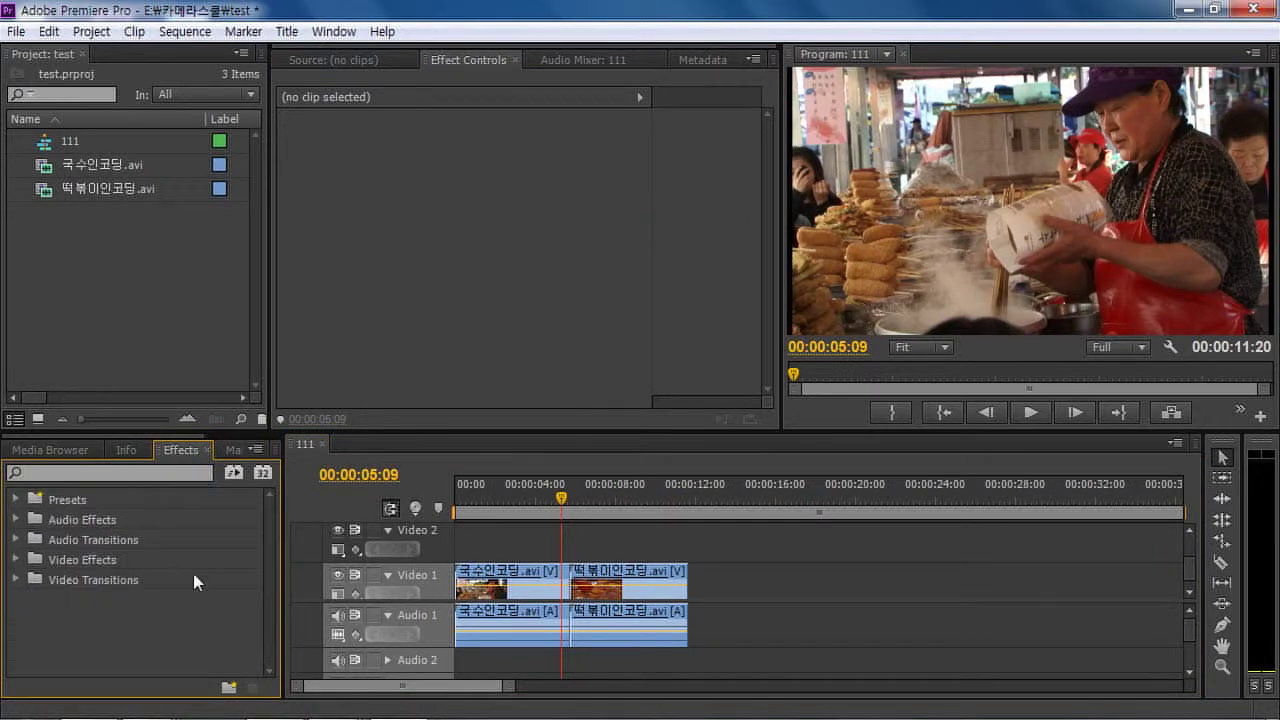
pyautogui.click(16, 560)
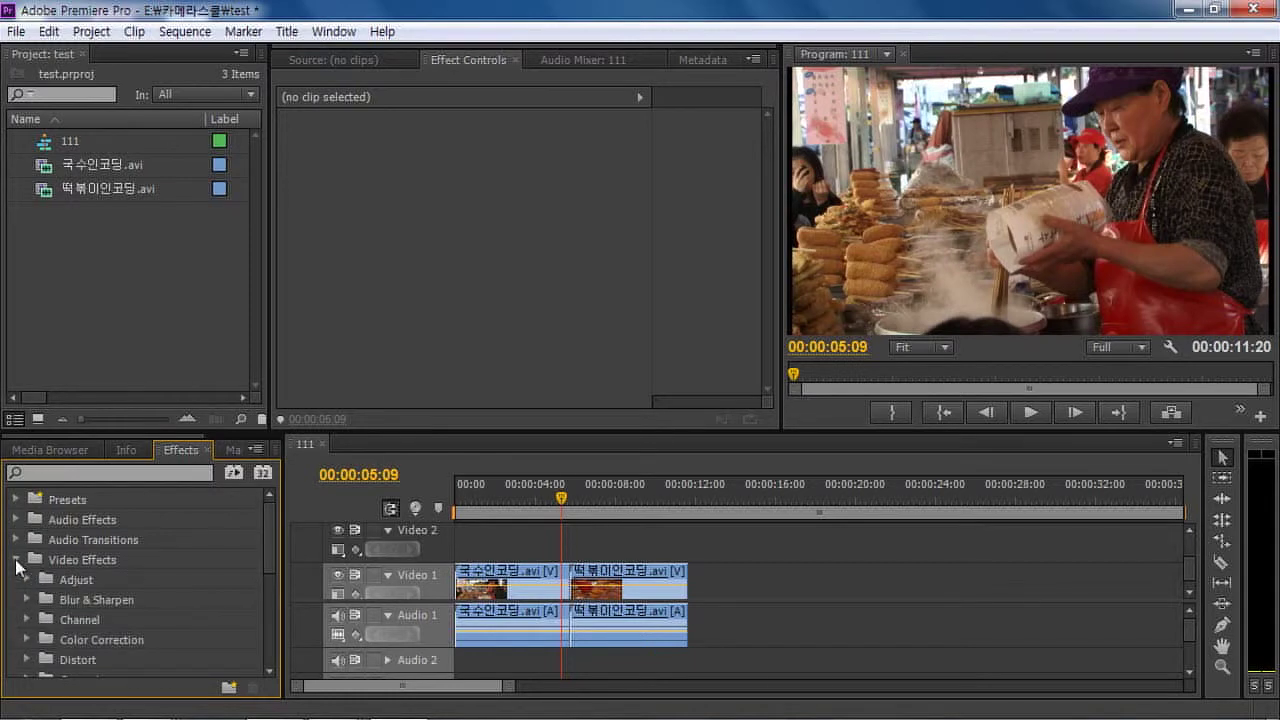
pyautogui.moveTo(270, 562); pyautogui.dragTo(264, 604)
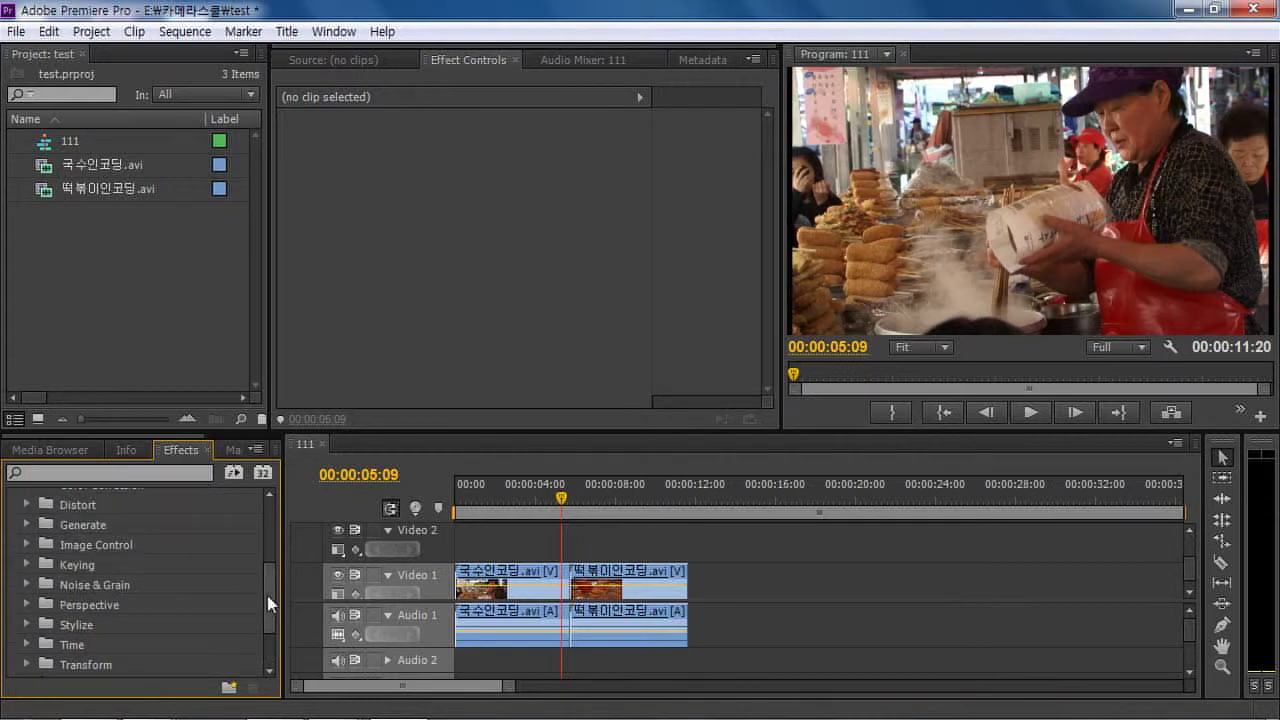
# Select the second timeline clip and expand the Color Correction group of the video effects
pyautogui.click(625, 592)
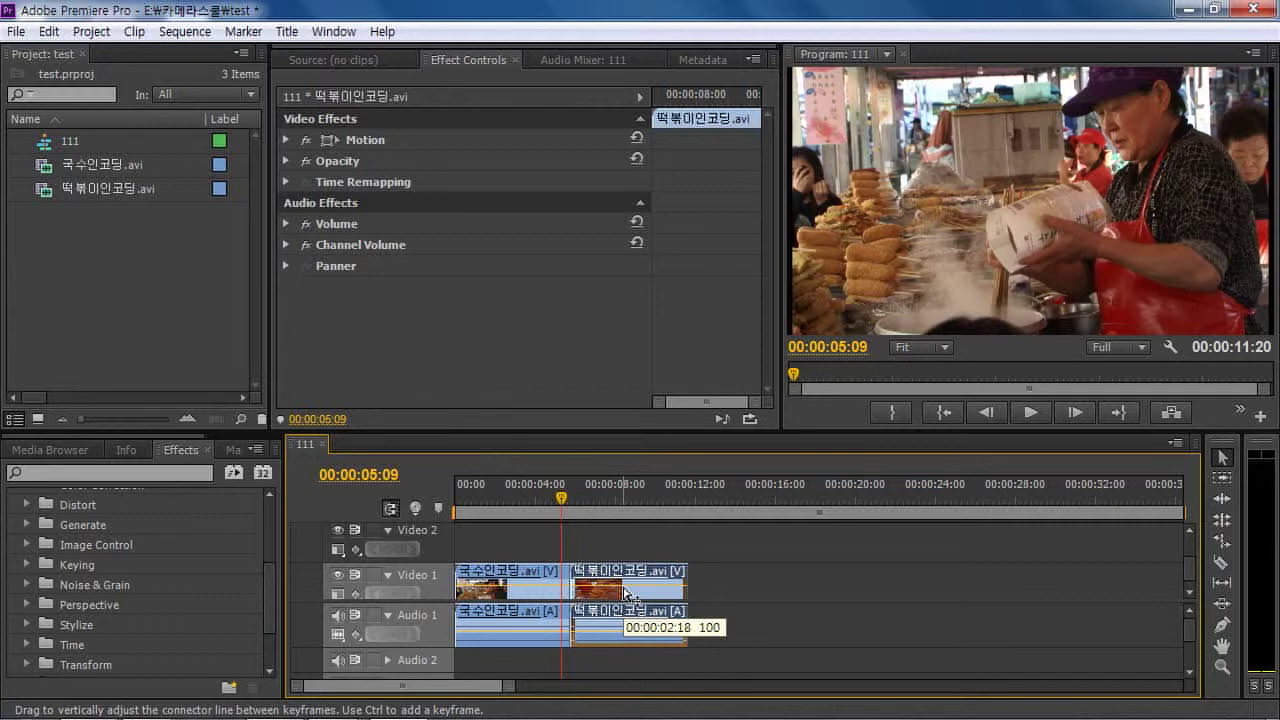
pyautogui.moveTo(265, 605); pyautogui.dragTo(271, 577)
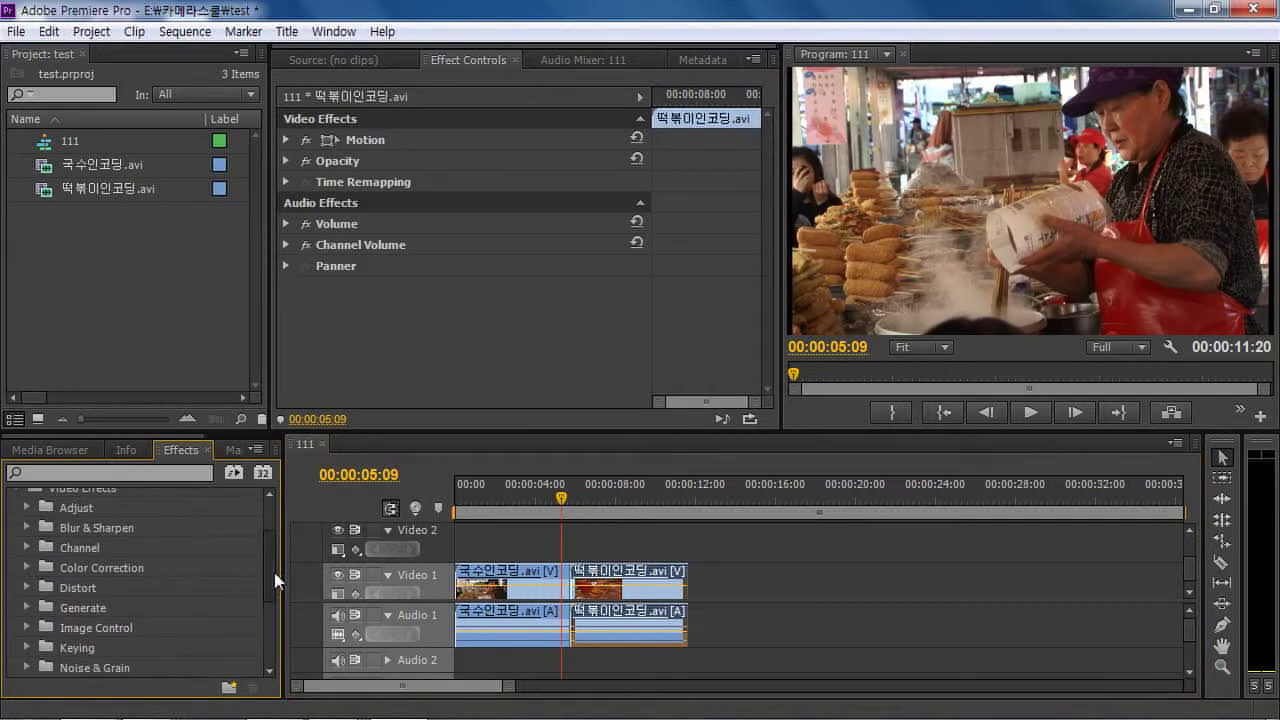
pyautogui.click(25, 567)
pyautogui.moveTo(272, 552)
pyautogui.mouseDown()
pyautogui.moveTo(268, 603)
pyautogui.moveTo(265, 559)
pyautogui.mouseUp()
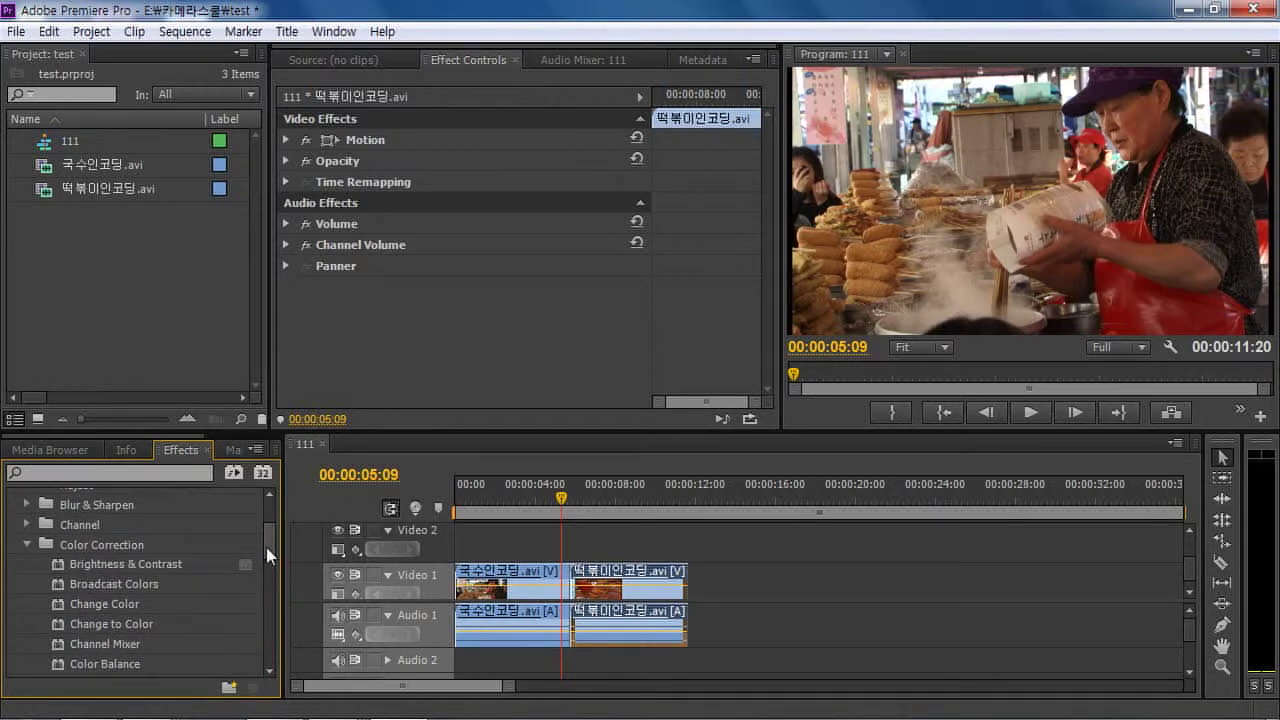
# Try the Brightness & Contrast effect on the first timeline clip and undo it
pyautogui.click(199, 617)
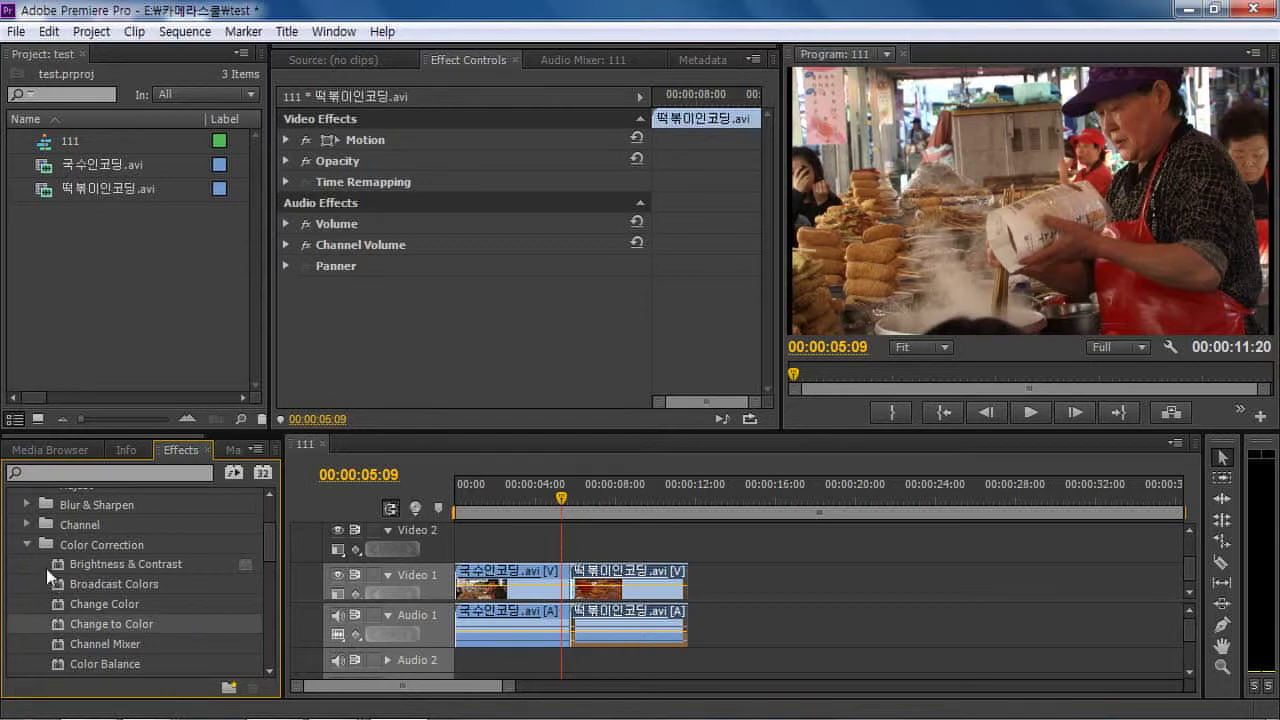
pyautogui.moveTo(55, 562); pyautogui.dragTo(480, 592)
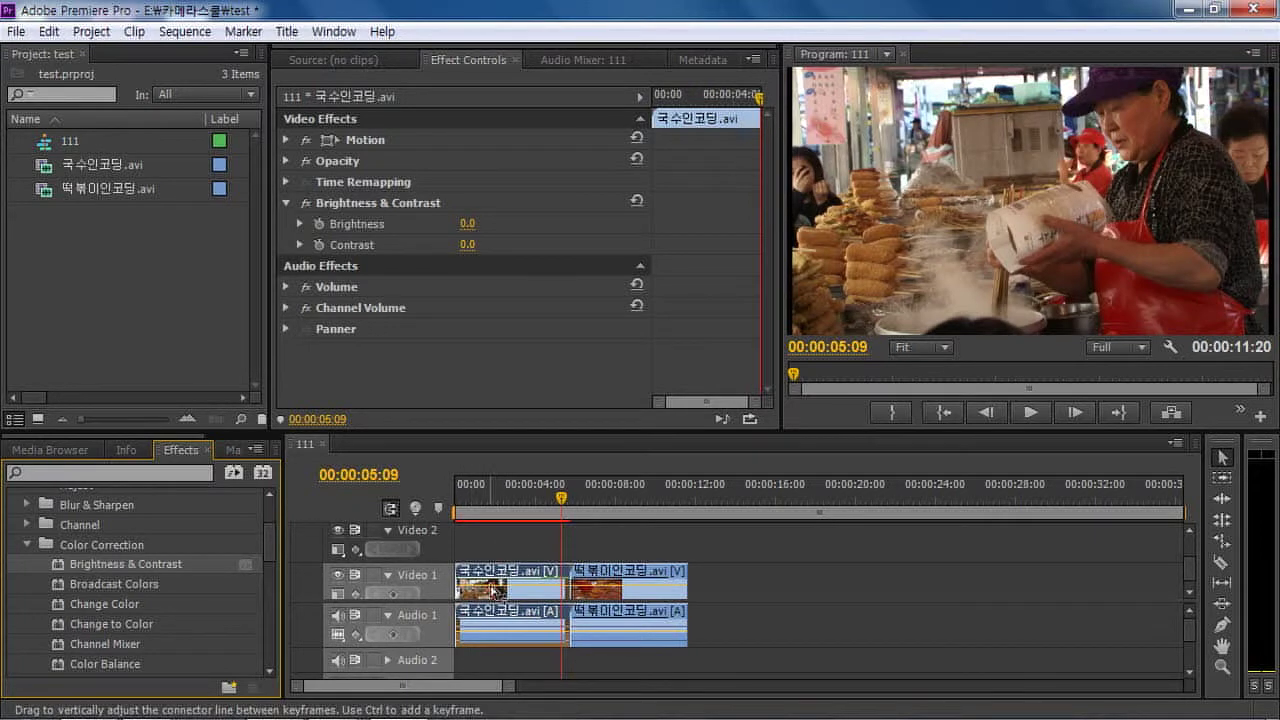
pyautogui.hotkey('ctrl', 'z')
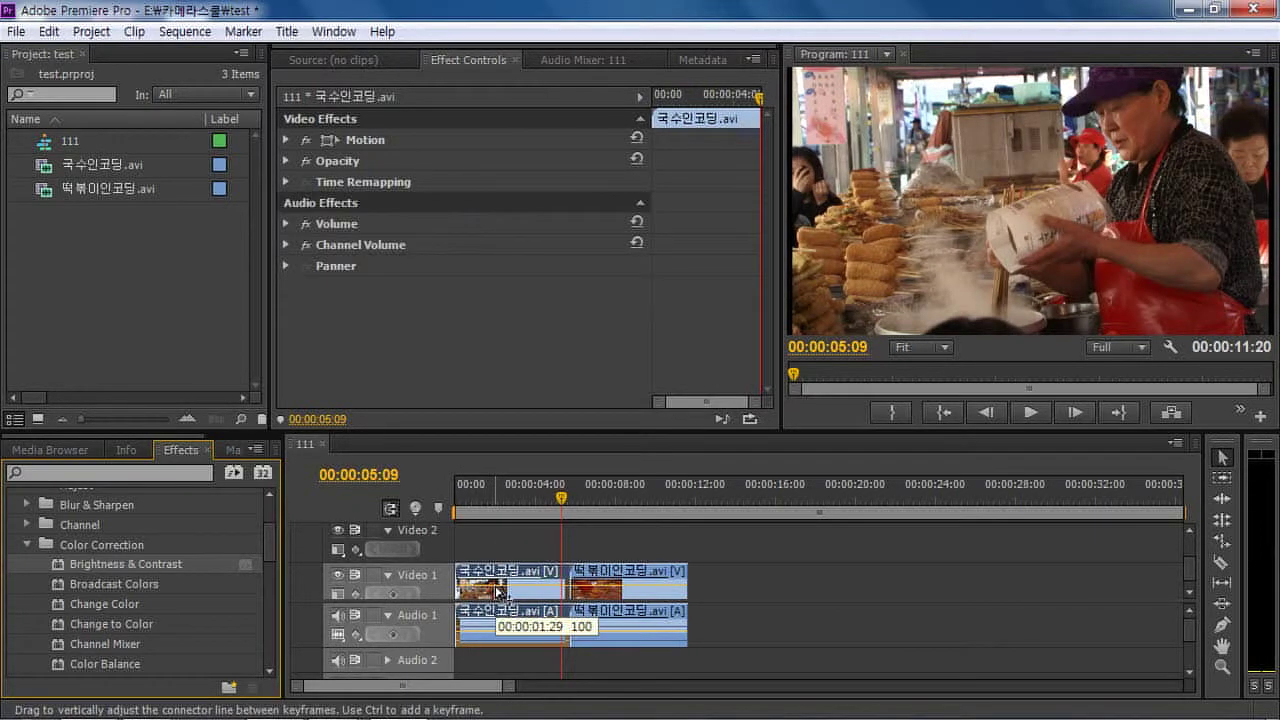
# Look at the audio mixer and compare the effect controls of the second and first timeline clips
pyautogui.click(575, 60)
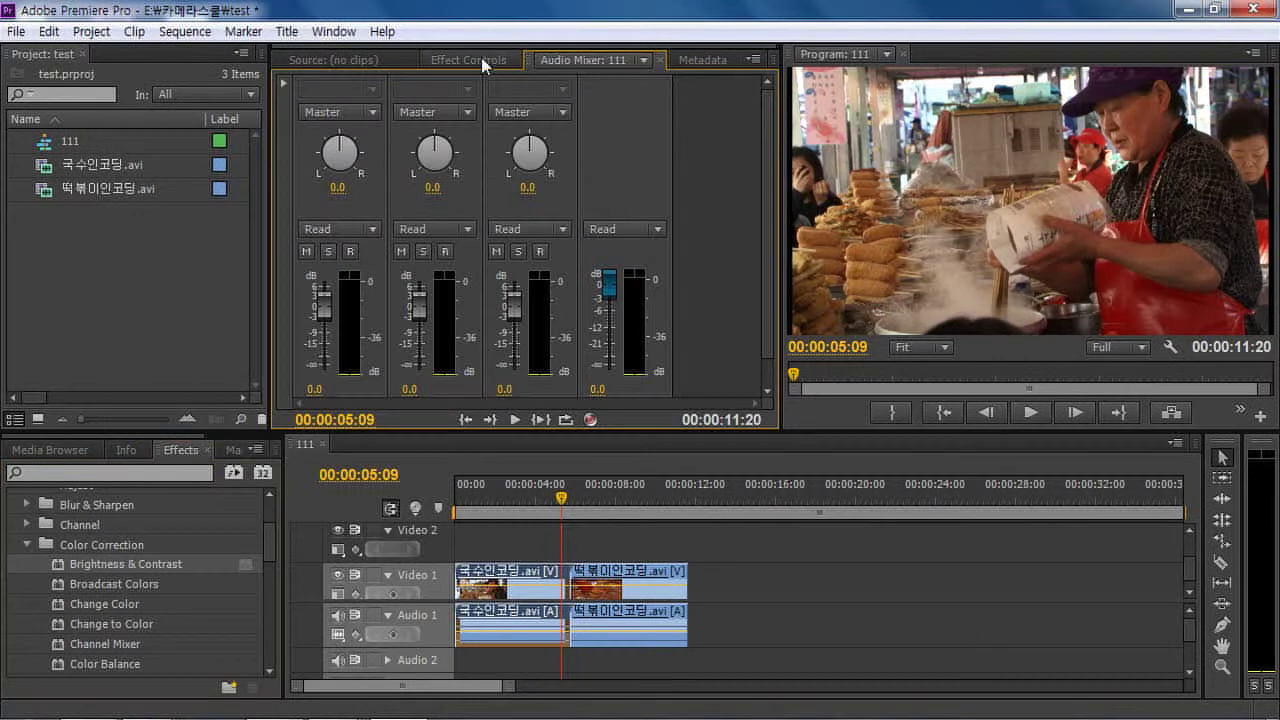
pyautogui.click(470, 60)
pyautogui.click(570, 60)
pyautogui.click(482, 62)
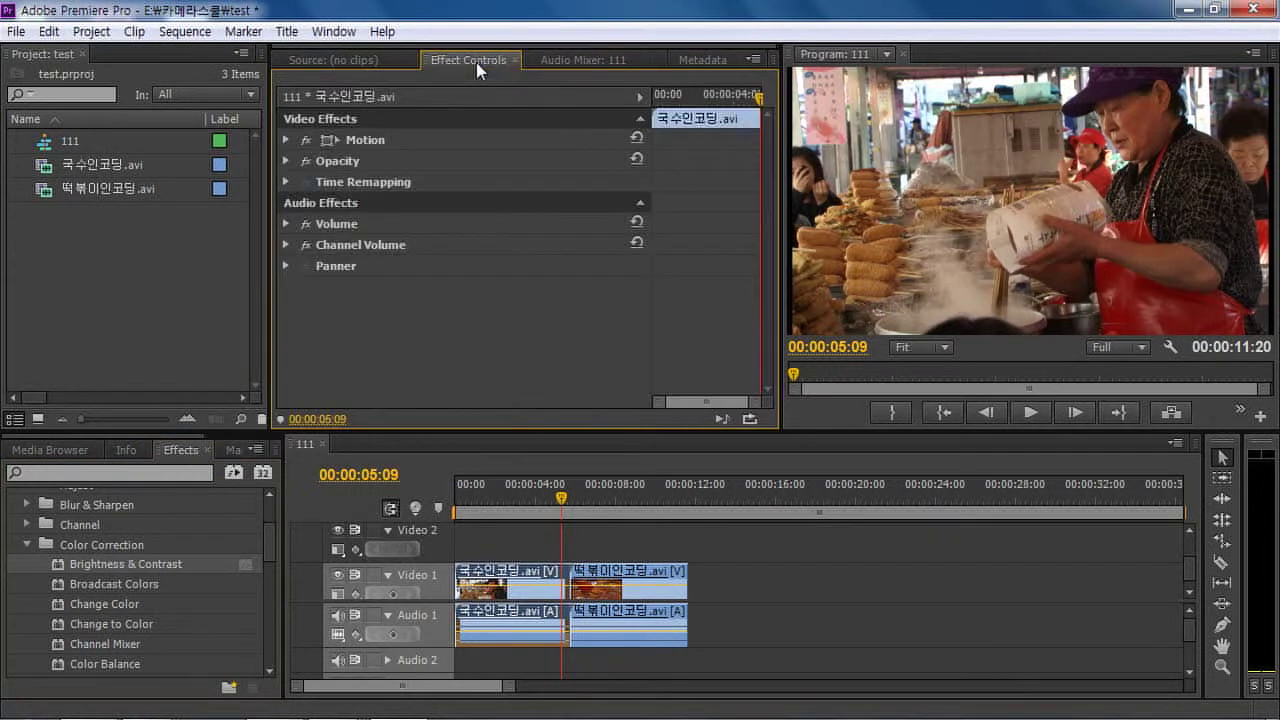
pyautogui.click(610, 595)
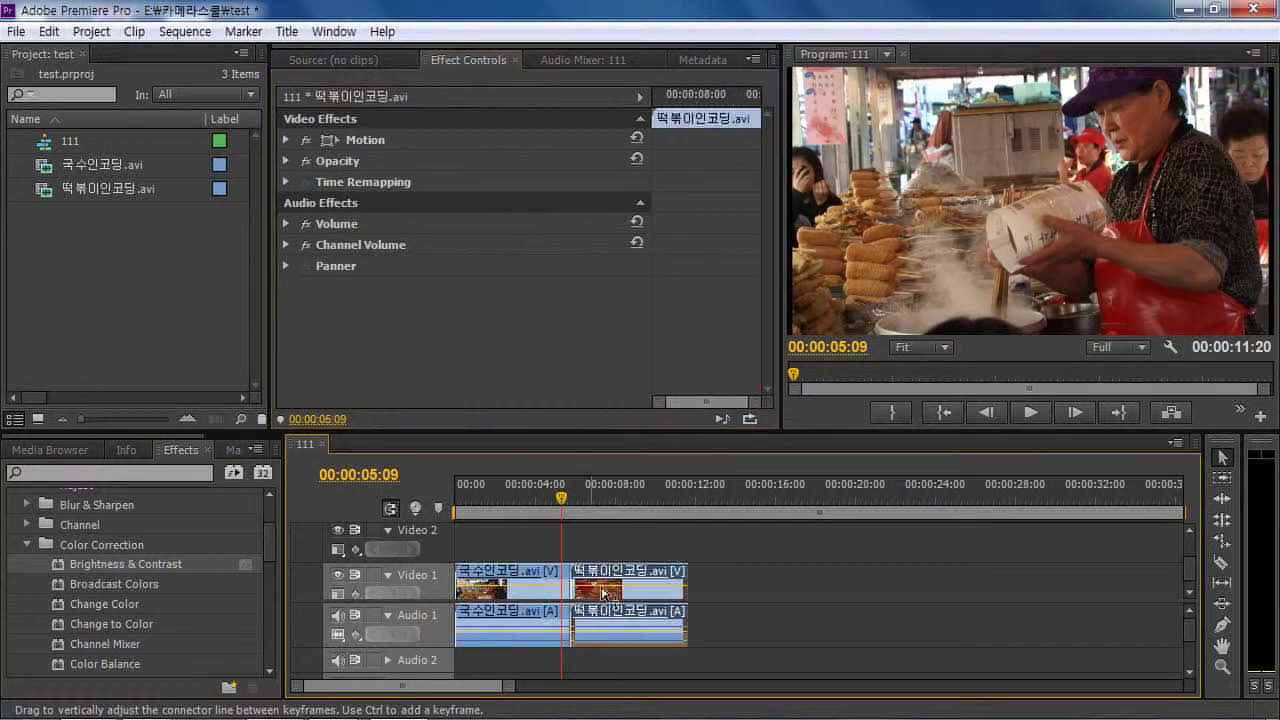
pyautogui.click(512, 597)
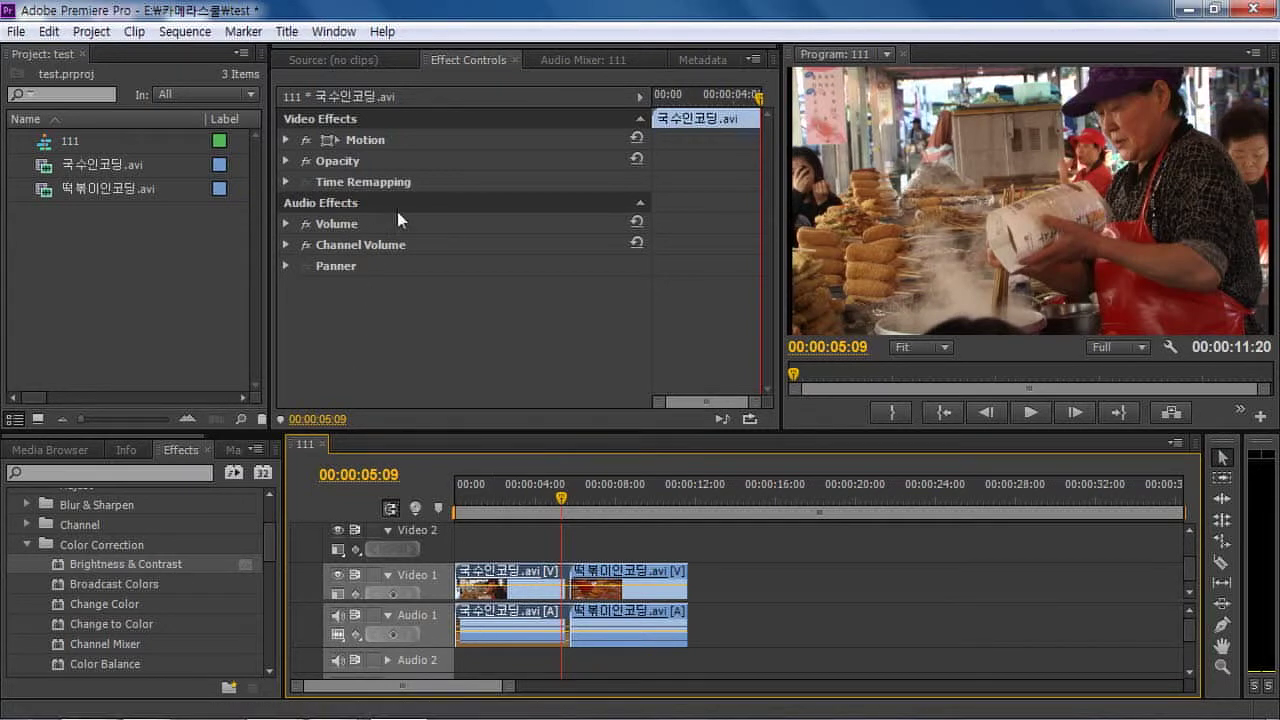
# Apply the Brightness & Contrast effect to the first timeline clip and show its parameters
pyautogui.click(133, 564)
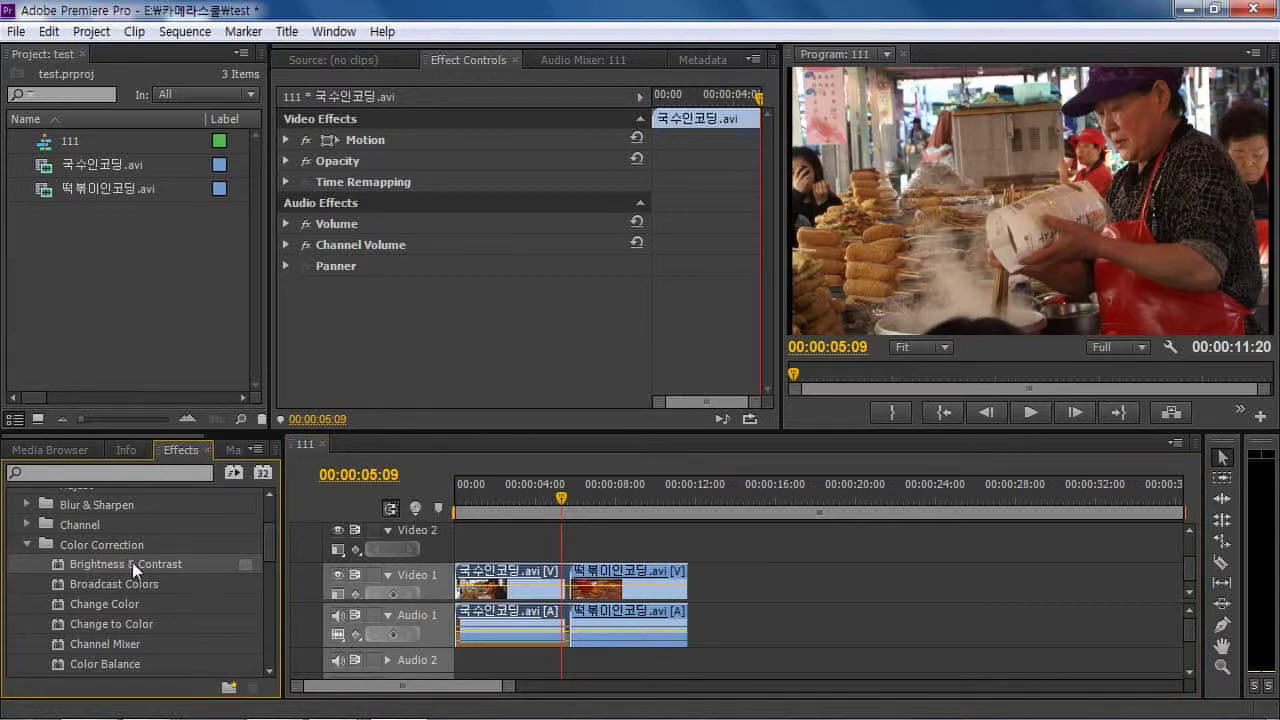
pyautogui.moveTo(137, 564); pyautogui.dragTo(486, 587)
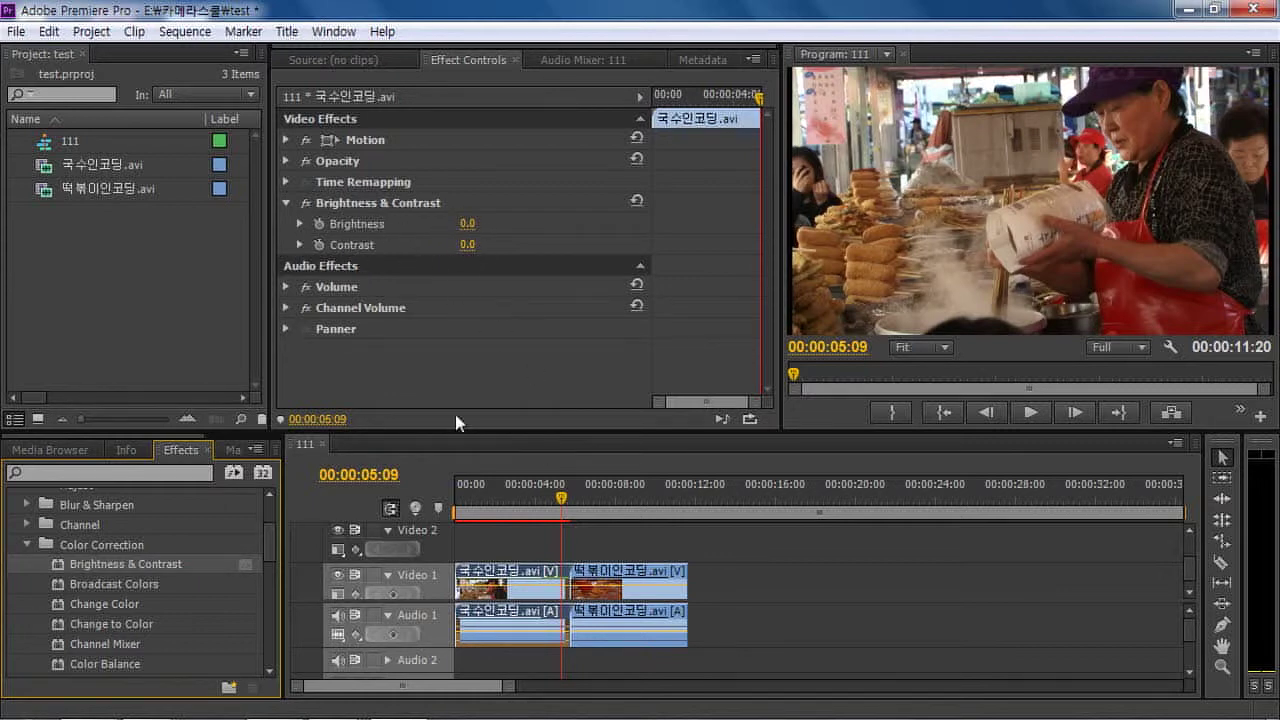
pyautogui.click(287, 203)
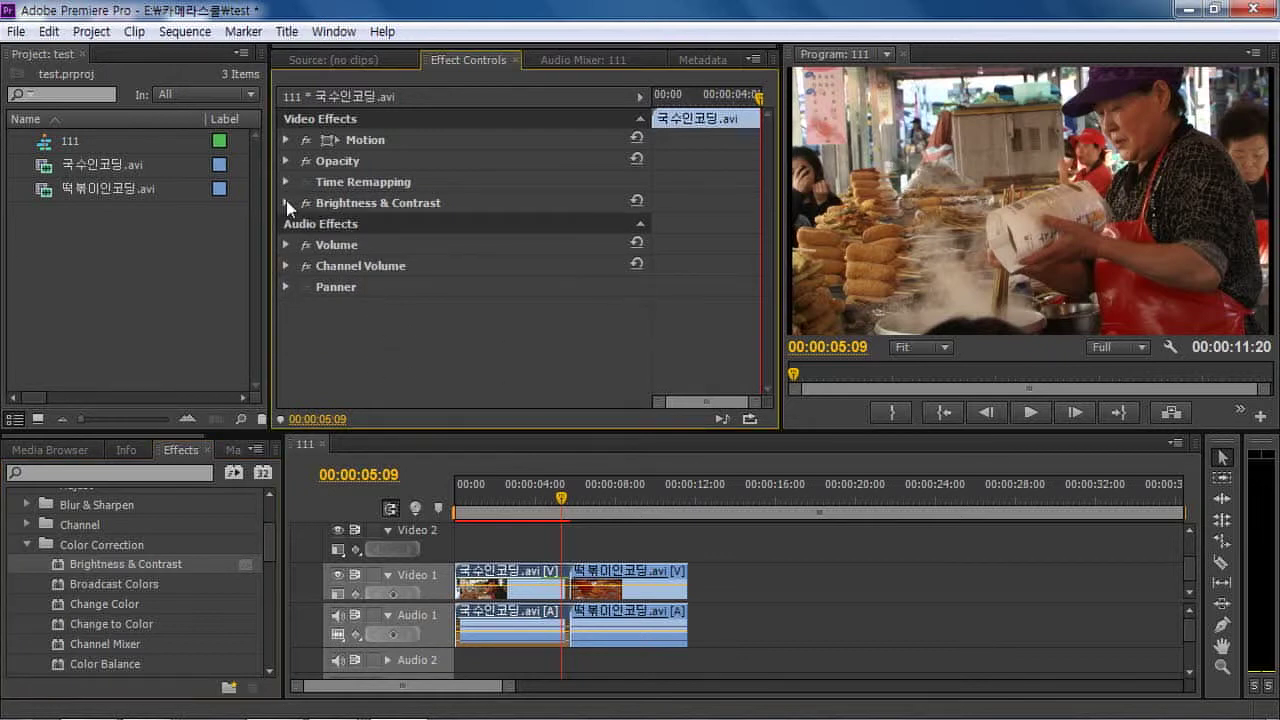
pyautogui.click(287, 203)
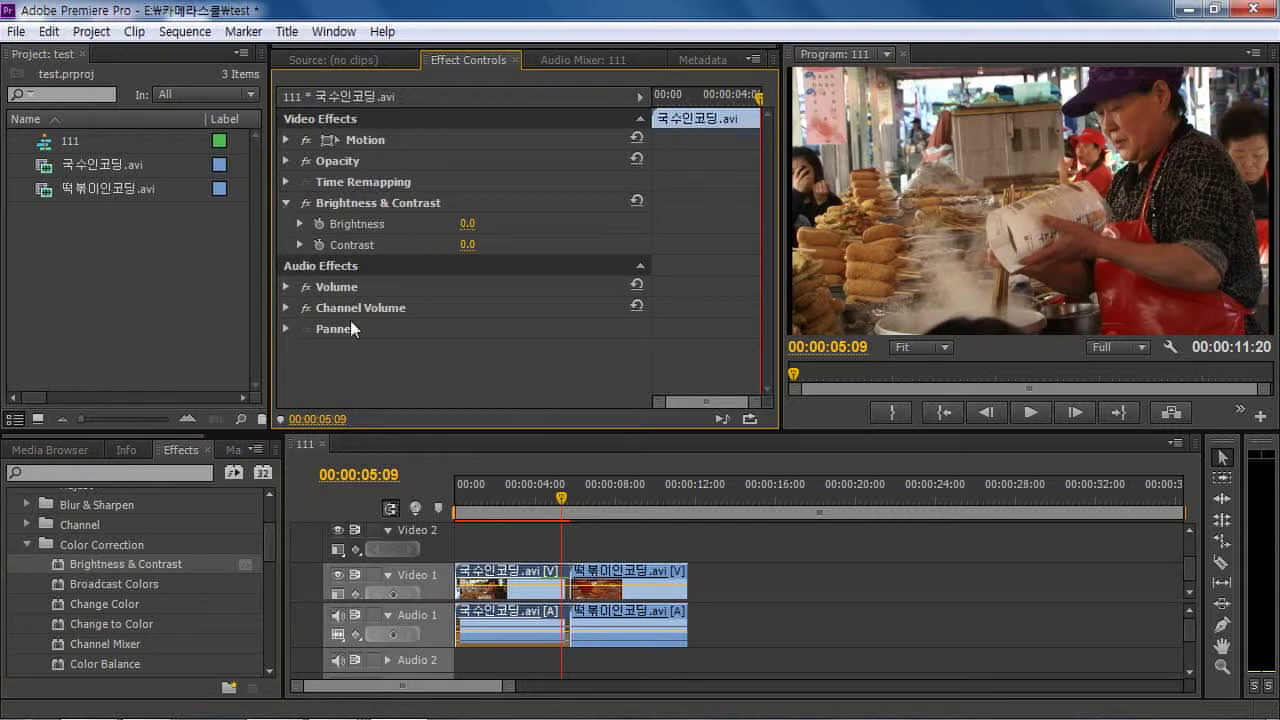
# With the playhead at 00:00:03:27, set the first clip's Brightness to 2.5 and Contrast to 1.9
pyautogui.click(300, 224)
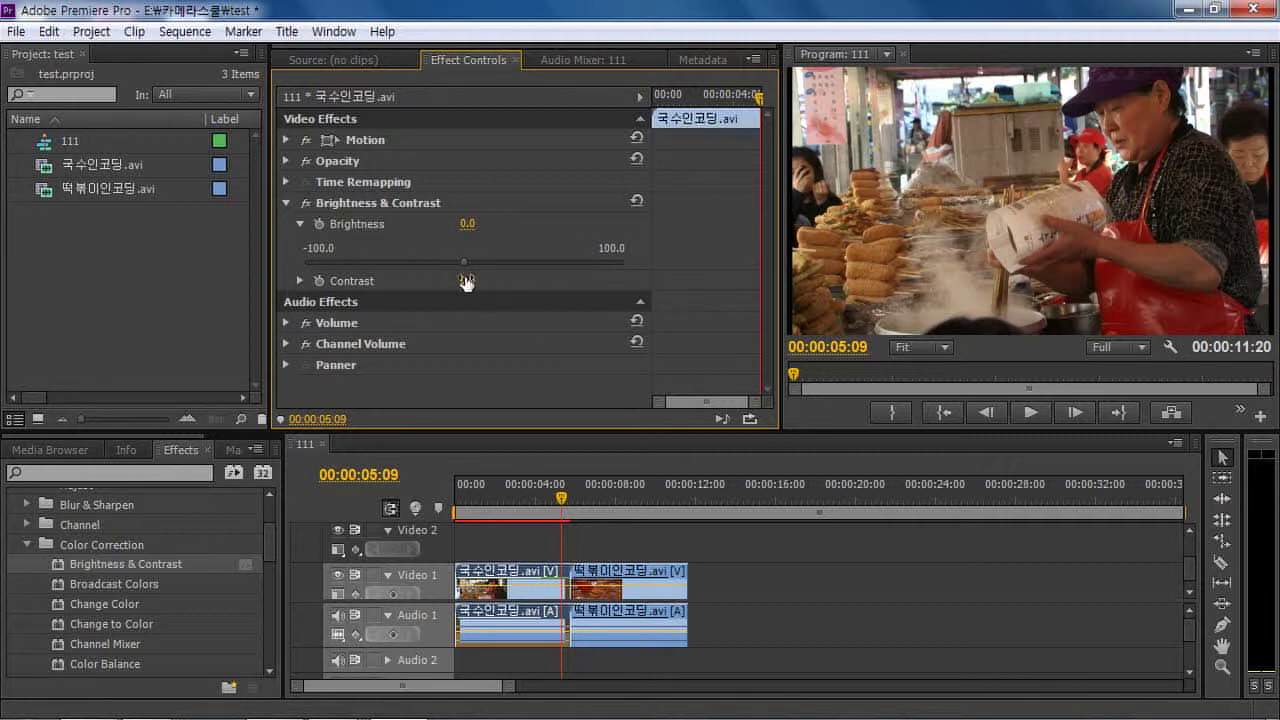
pyautogui.click(531, 502)
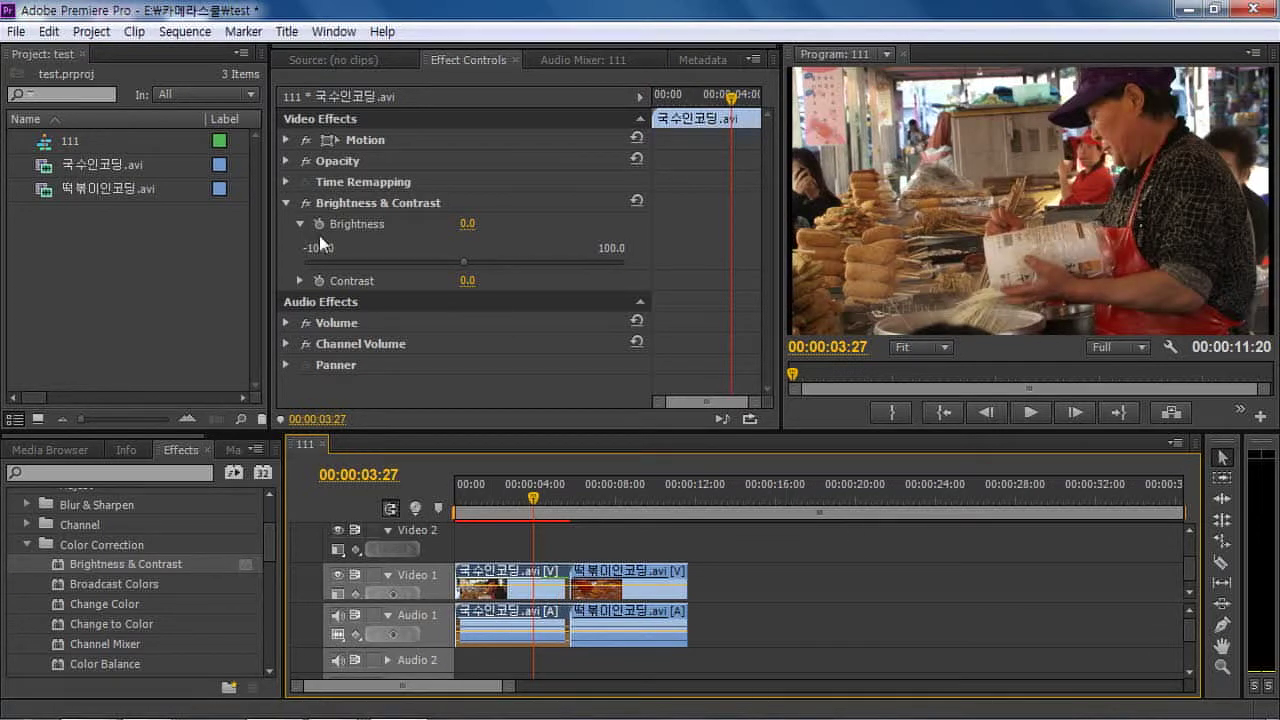
pyautogui.click(463, 262)
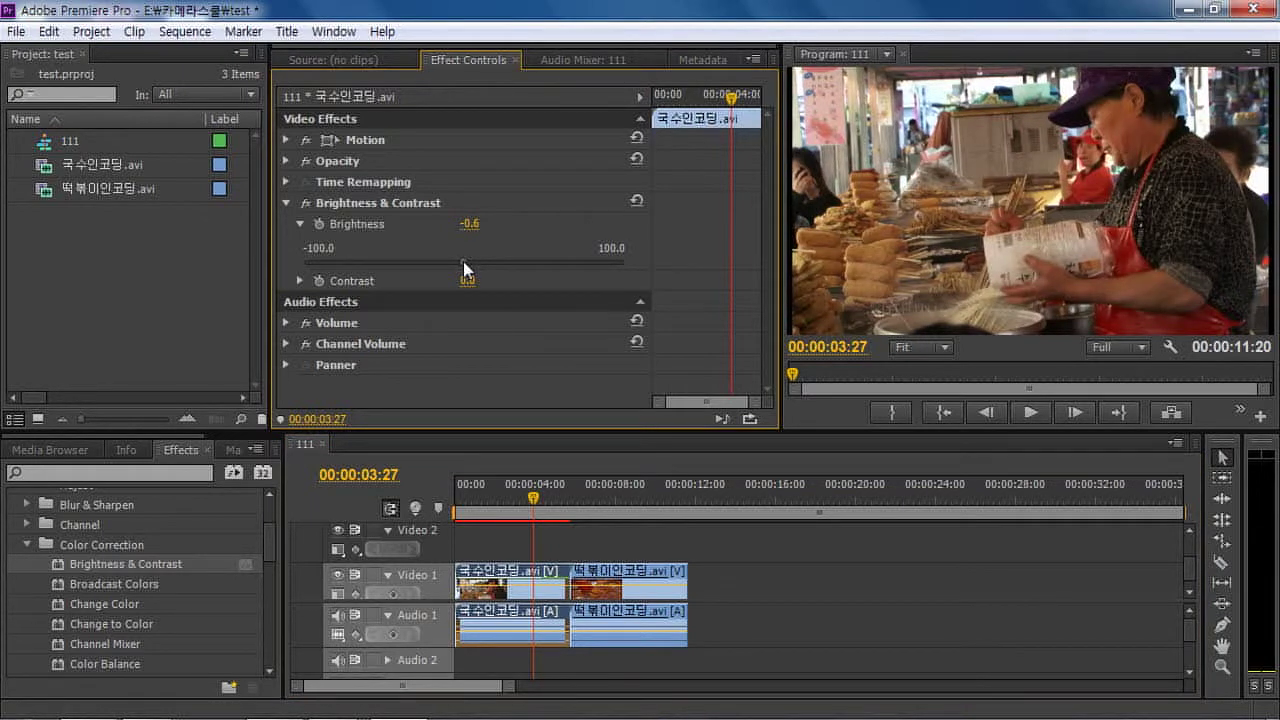
pyautogui.moveTo(467, 263)
pyautogui.mouseDown()
pyautogui.moveTo(608, 271)
pyautogui.moveTo(302, 265)
pyautogui.moveTo(472, 283)
pyautogui.moveTo(415, 271)
pyautogui.moveTo(250, 285)
pyautogui.moveTo(470, 277)
pyautogui.mouseUp()
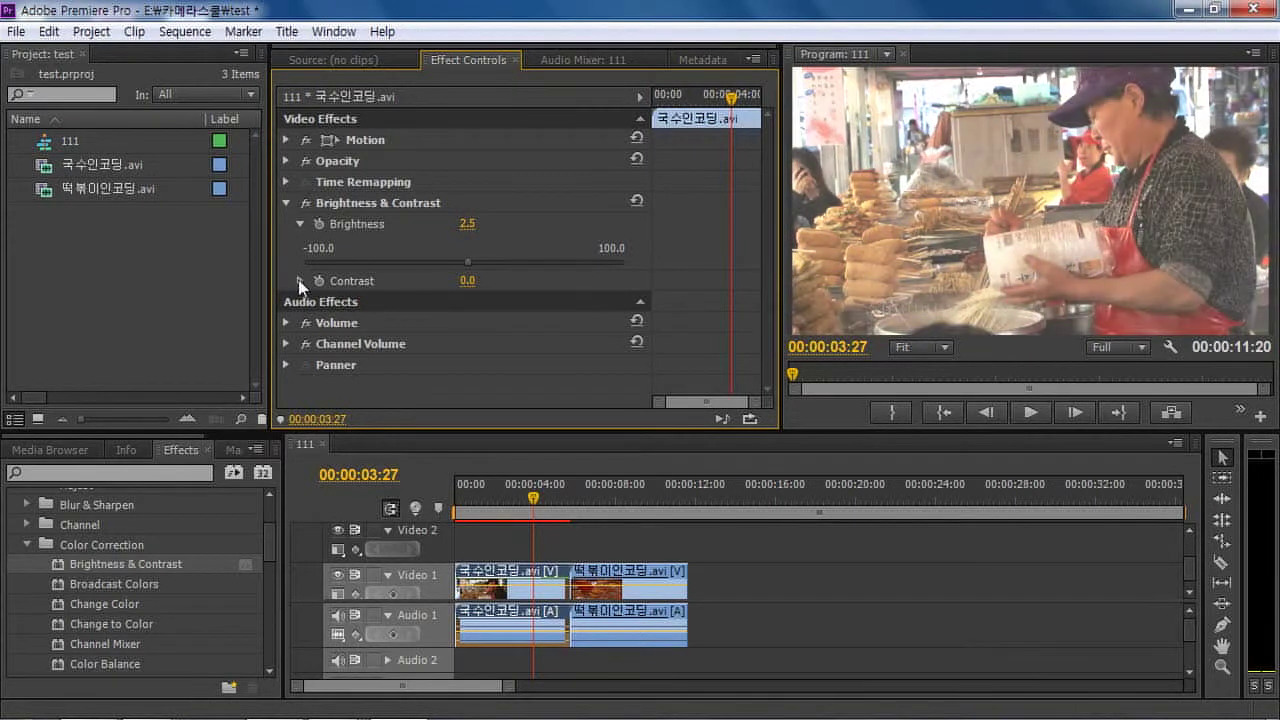
pyautogui.click(299, 283)
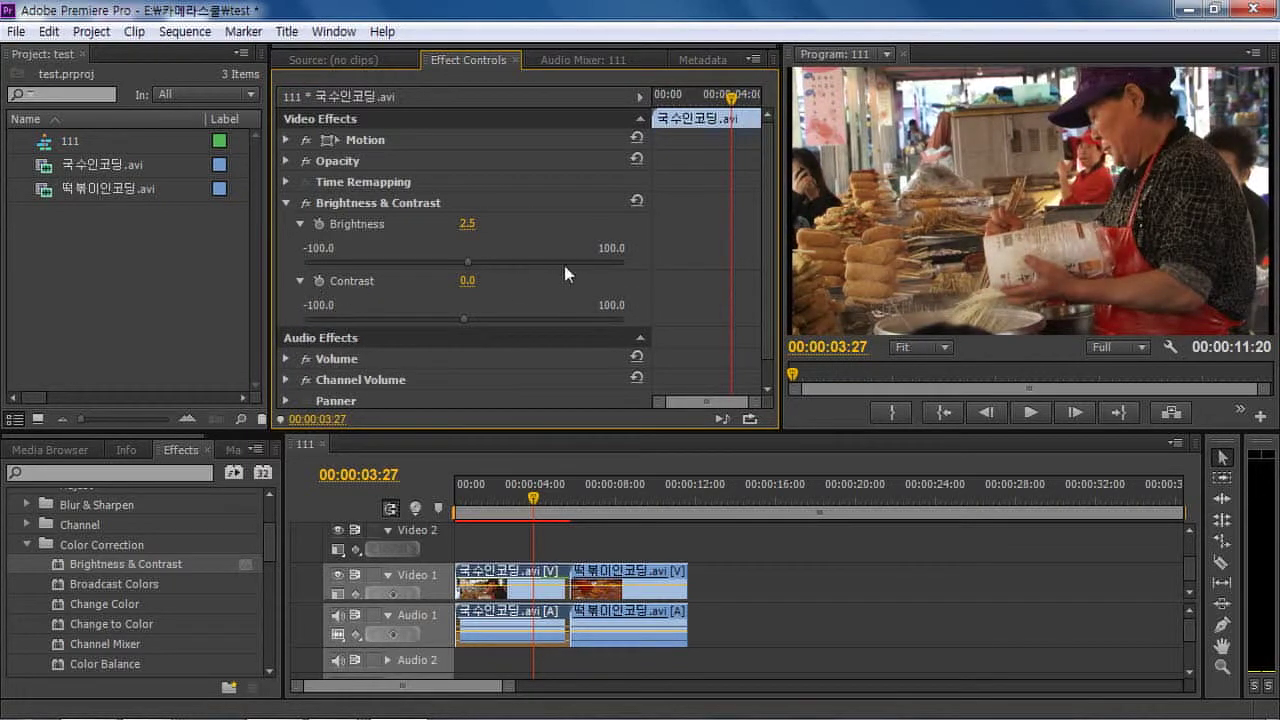
pyautogui.moveTo(462, 317)
pyautogui.mouseDown()
pyautogui.moveTo(578, 316)
pyautogui.moveTo(369, 319)
pyautogui.moveTo(468, 320)
pyautogui.mouseUp()
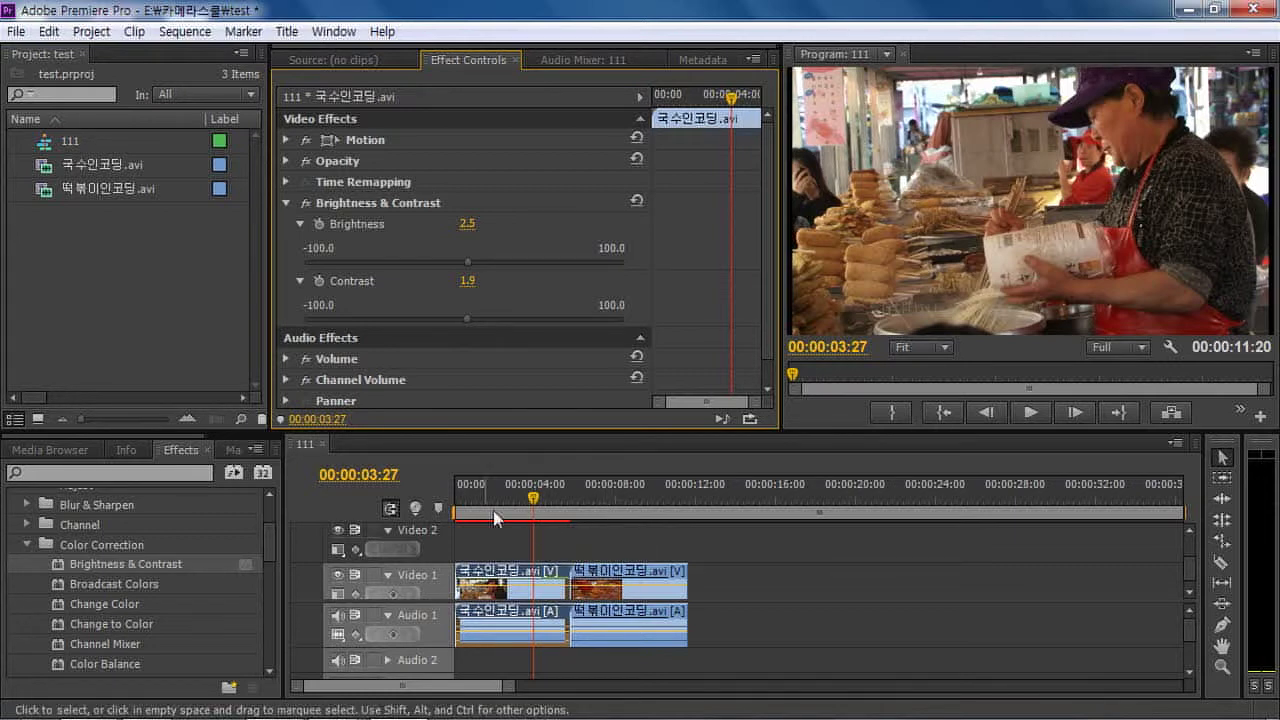
# Set both Brightness and Contrast of the first clip's Brightness & Contrast effect to 0
pyautogui.click(467, 225)
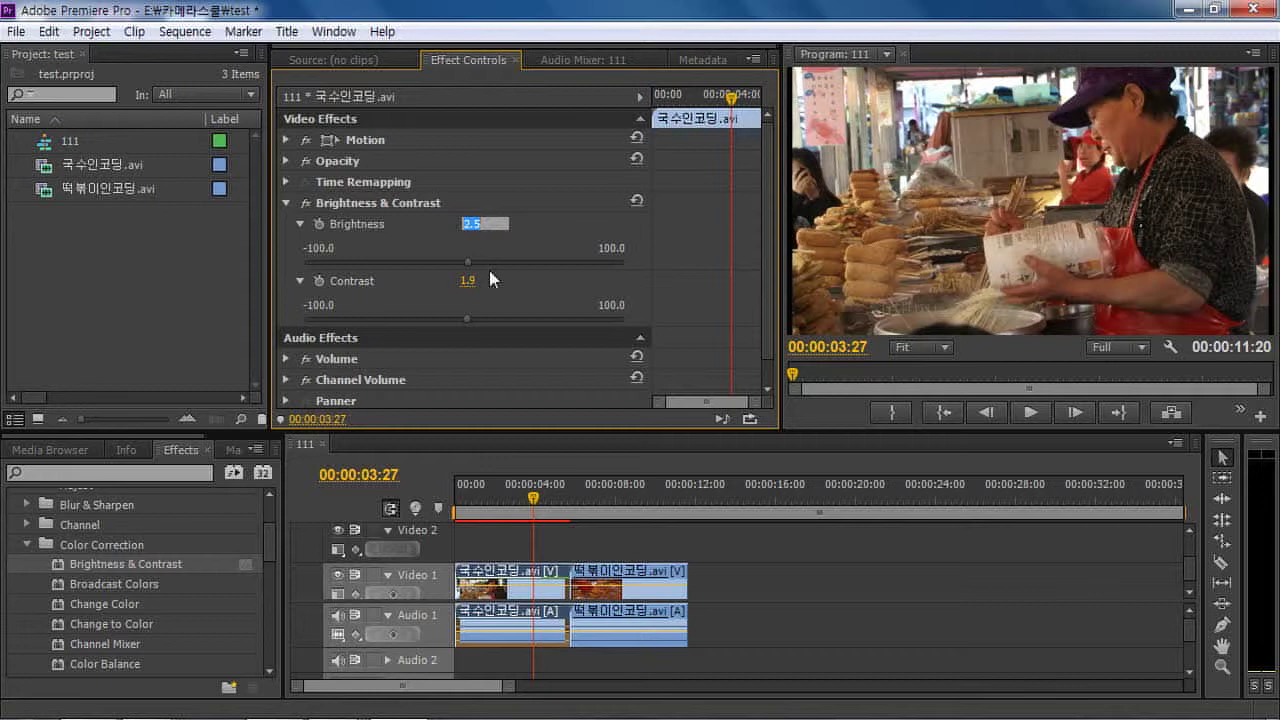
pyautogui.write('0')
pyautogui.press('Return')
pyautogui.click(467, 281)
pyautogui.write('0')
pyautogui.press('Return')
# Move the second clip about 4 seconds away from the first, and split the first clip at 00:00:01:25 and 00:00:03:09
pyautogui.moveTo(640, 585); pyautogui.dragTo(716, 585)
pyautogui.moveTo(505, 498)
pyautogui.mouseDown()
pyautogui.moveTo(517, 498)
pyautogui.moveTo(494, 510)
pyautogui.mouseUp()
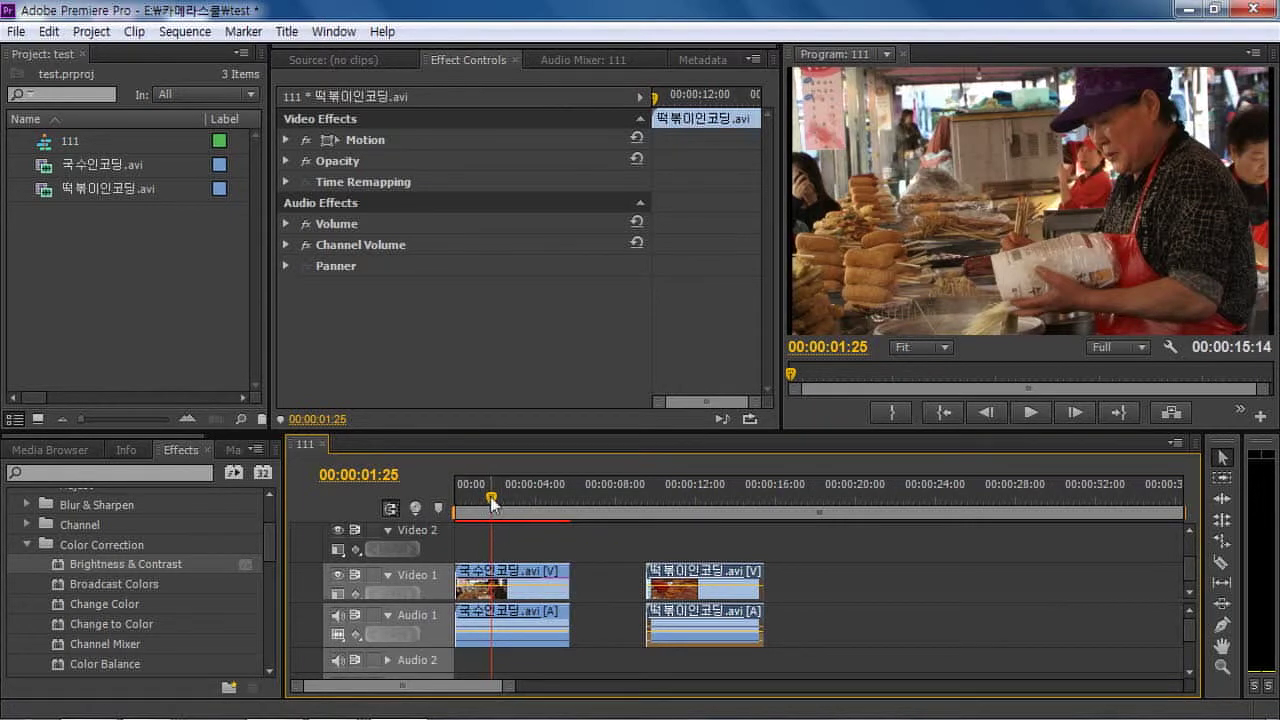
pyautogui.click(1222, 562)
pyautogui.click(491, 586)
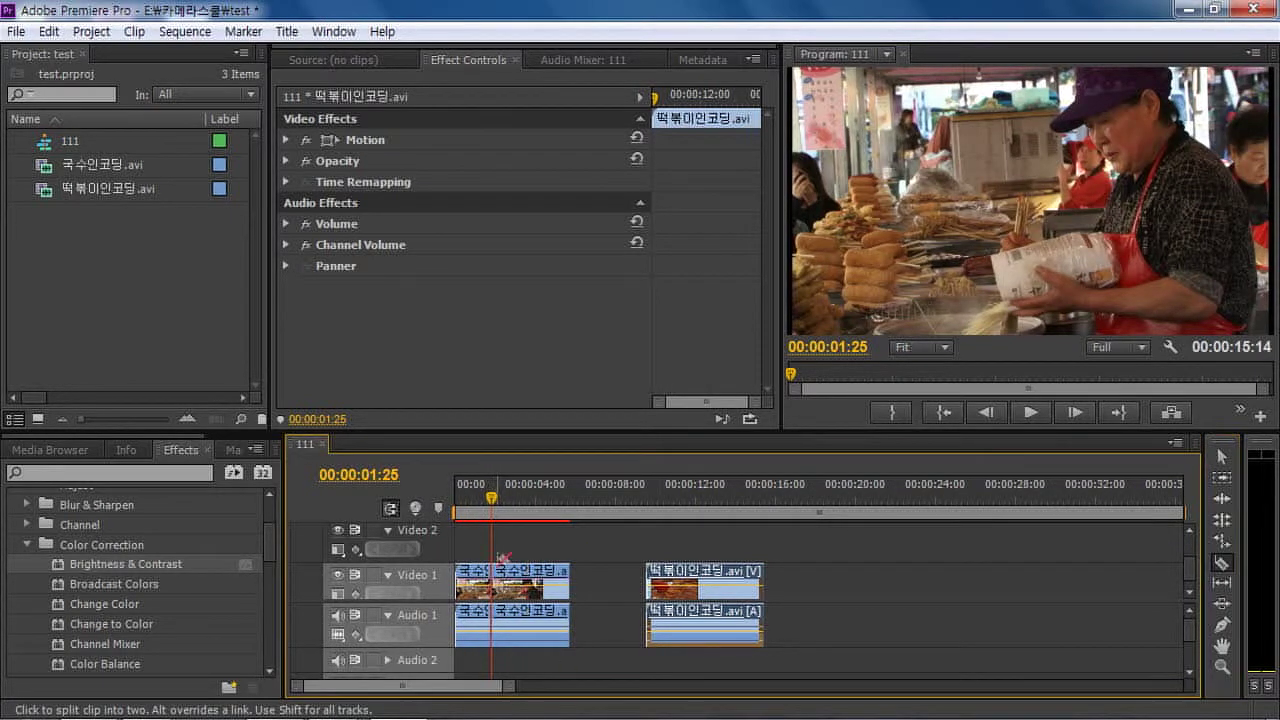
pyautogui.moveTo(496, 494)
pyautogui.mouseDown()
pyautogui.moveTo(534, 497)
pyautogui.moveTo(521, 497)
pyautogui.mouseUp()
pyautogui.click(521, 590)
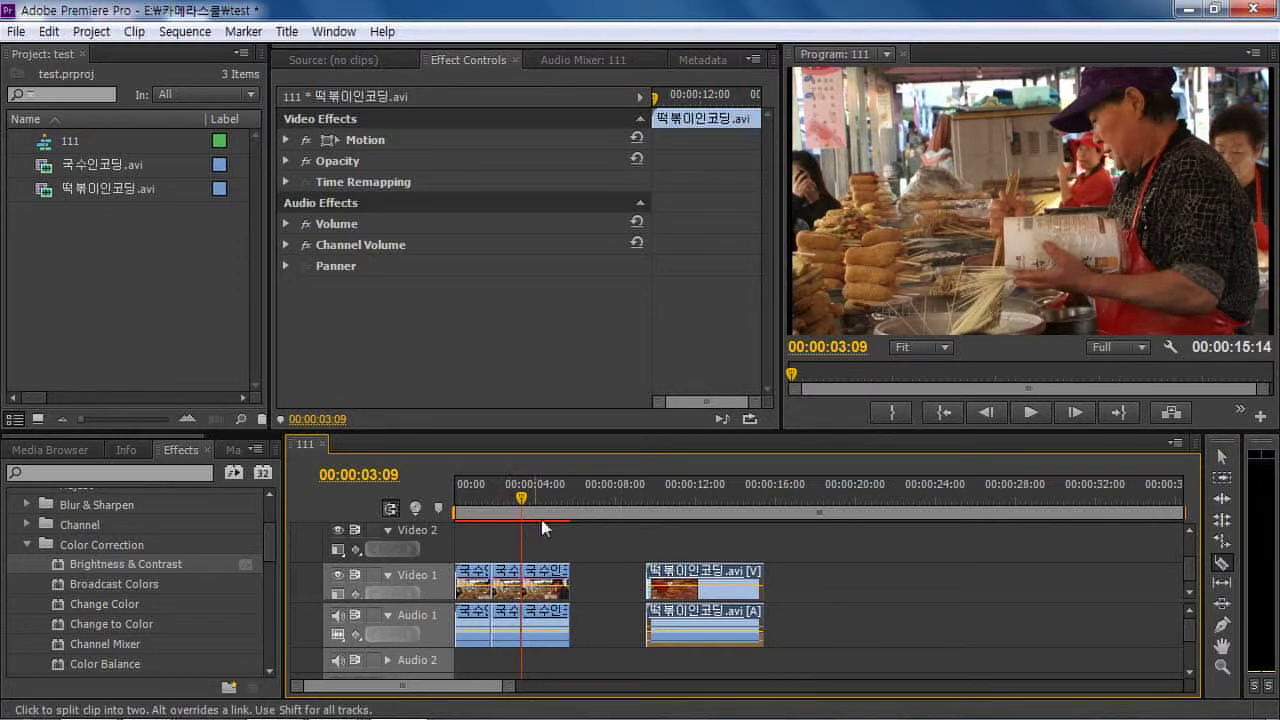
# Select pieces of the split first clip with the Selection tool to check their Brightness & Contrast settings
pyautogui.click(1222, 460)
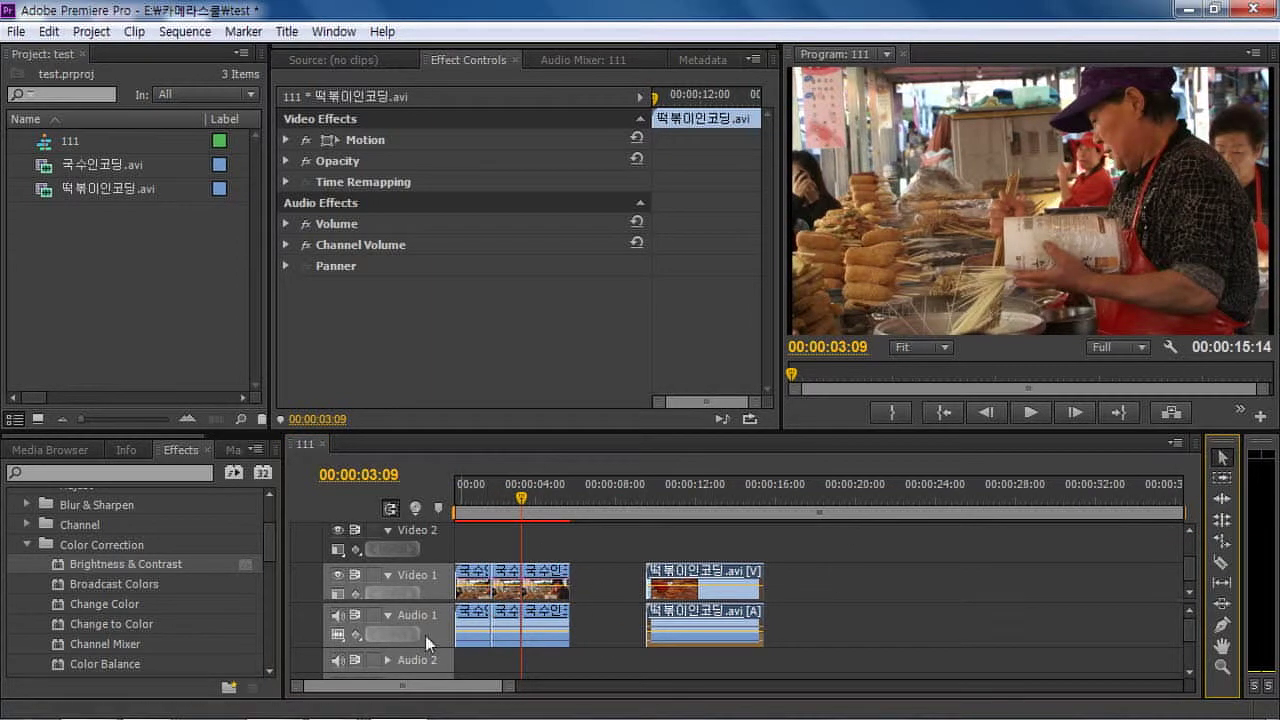
pyautogui.click(505, 592)
pyautogui.click(503, 598)
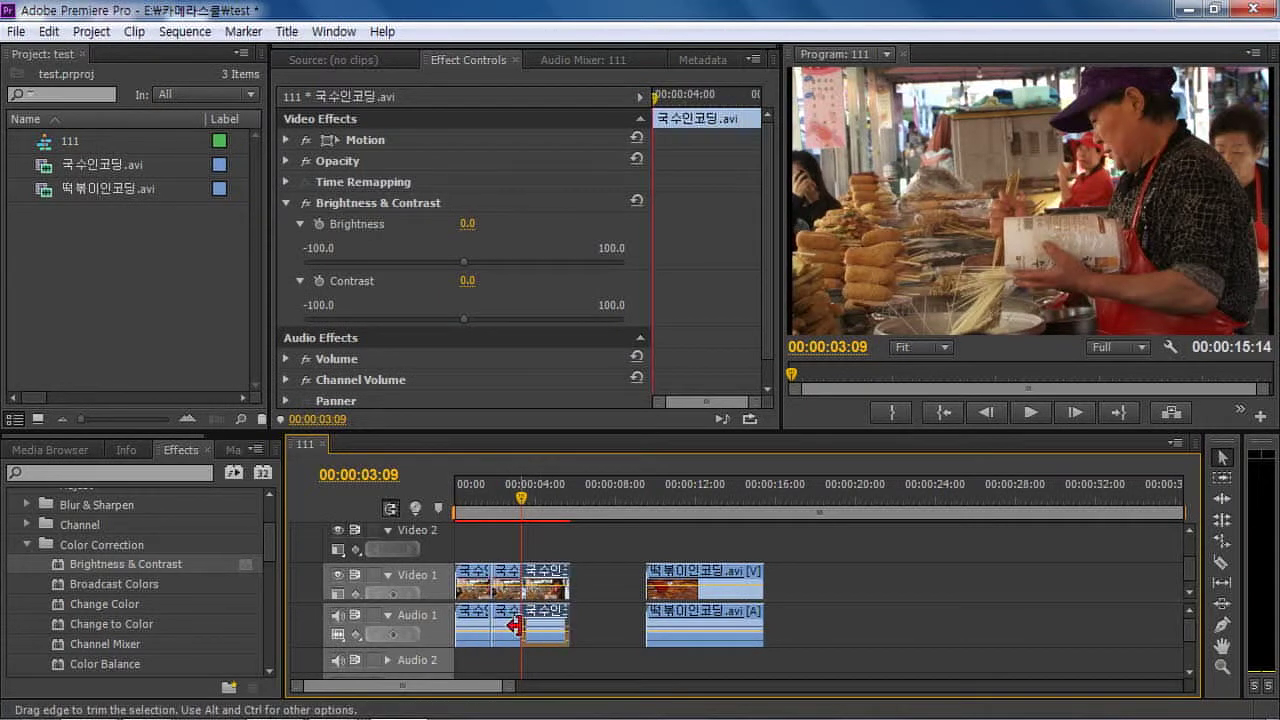
# Apply a second Brightness & Contrast effect to the middle piece of the split clip and, at 00:00:02:25, set its Brightness to 73.0
pyautogui.click(507, 604)
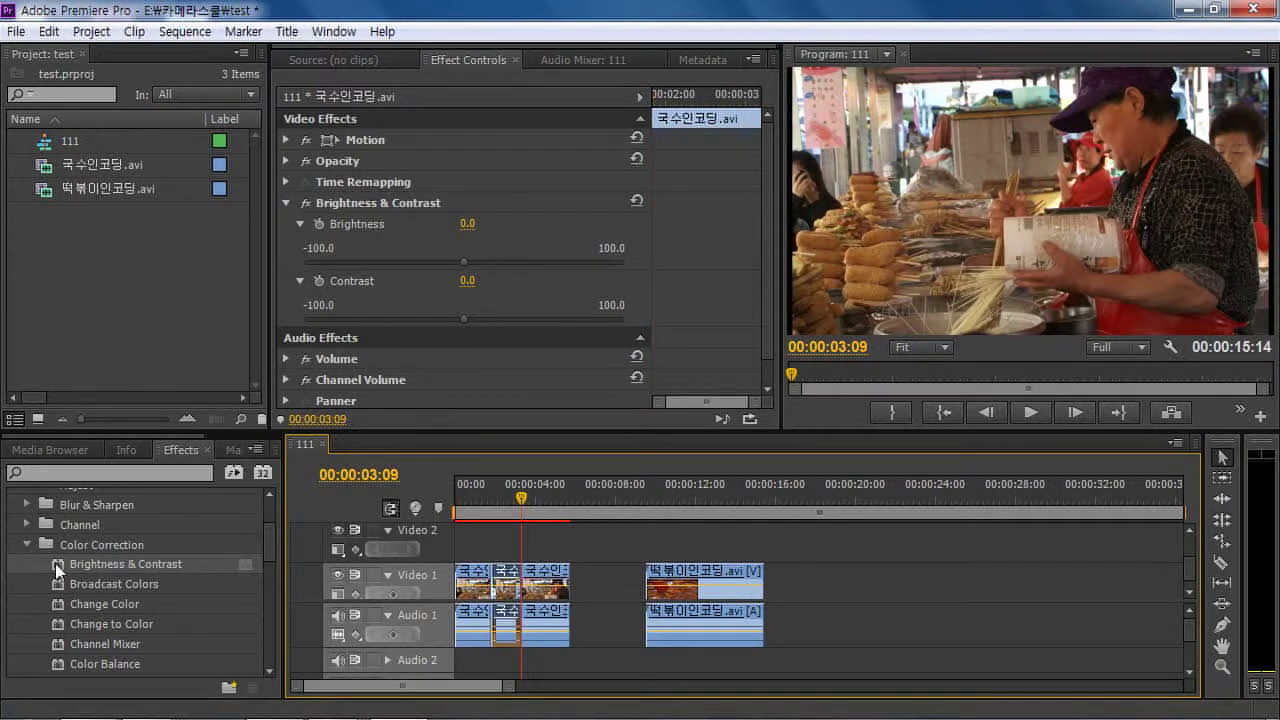
pyautogui.moveTo(57, 570); pyautogui.dragTo(508, 602)
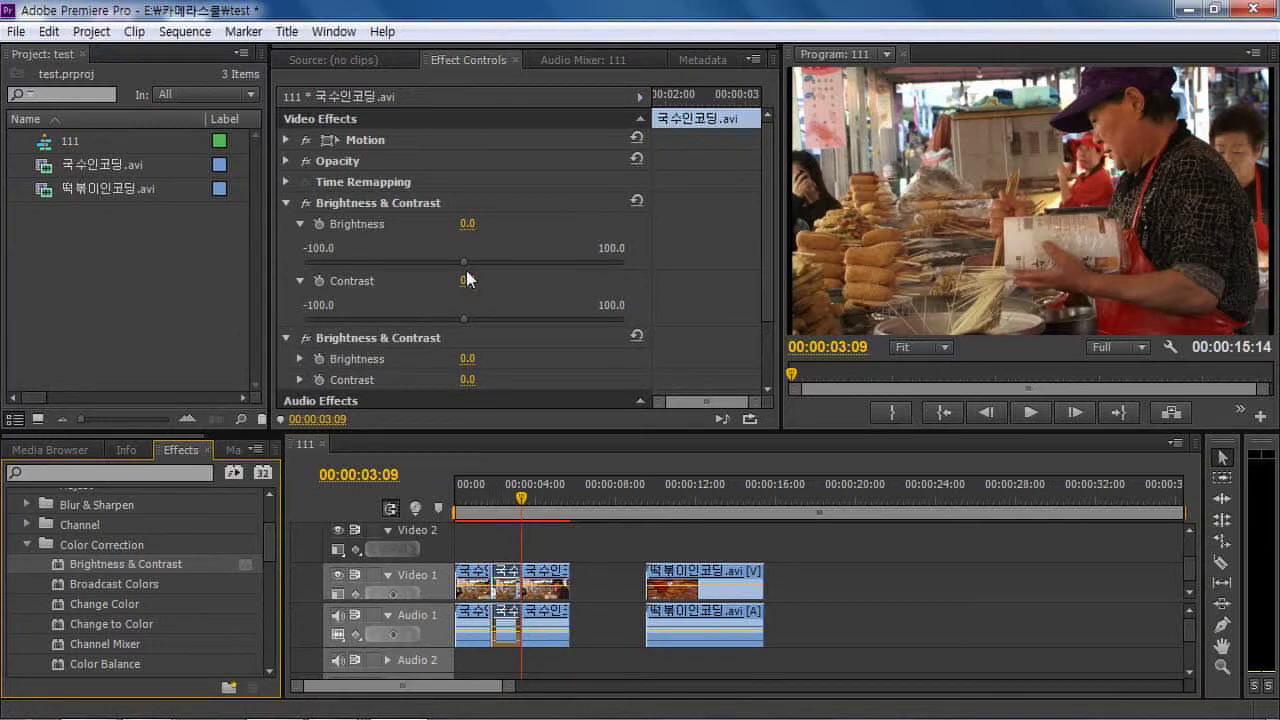
pyautogui.moveTo(517, 494); pyautogui.dragTo(511, 500)
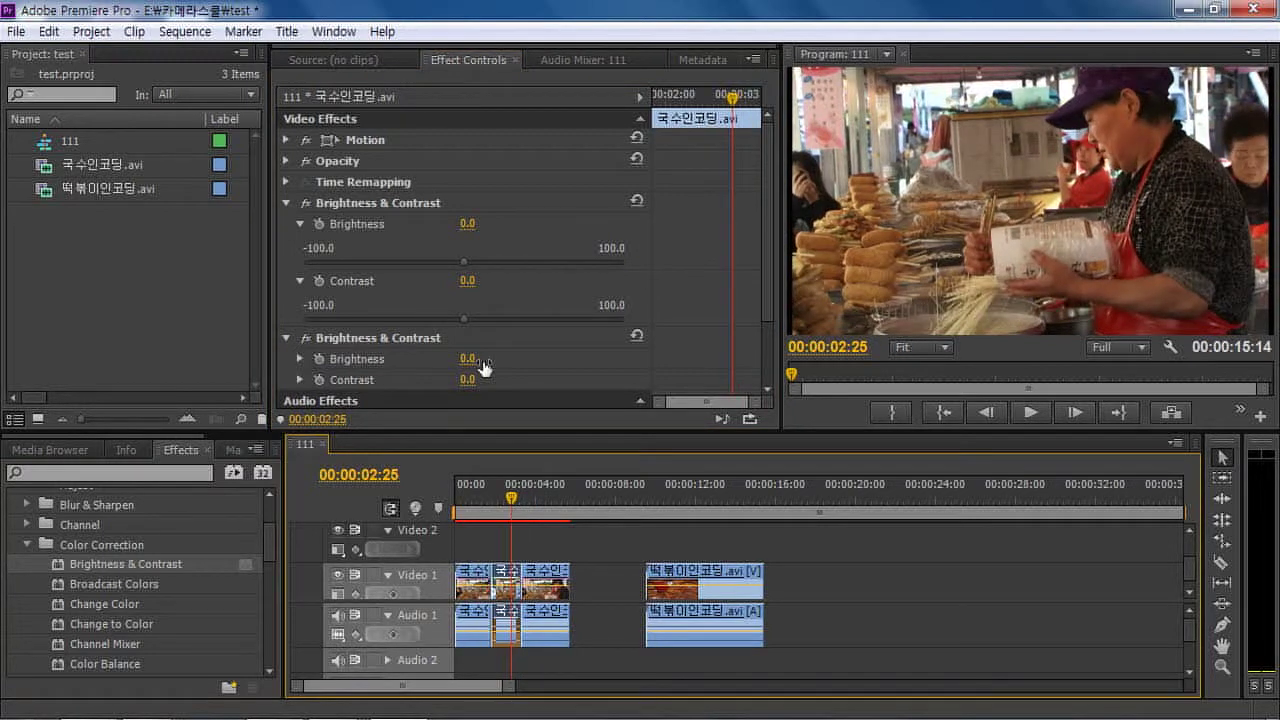
pyautogui.click(301, 360)
pyautogui.moveTo(465, 397); pyautogui.dragTo(581, 400)
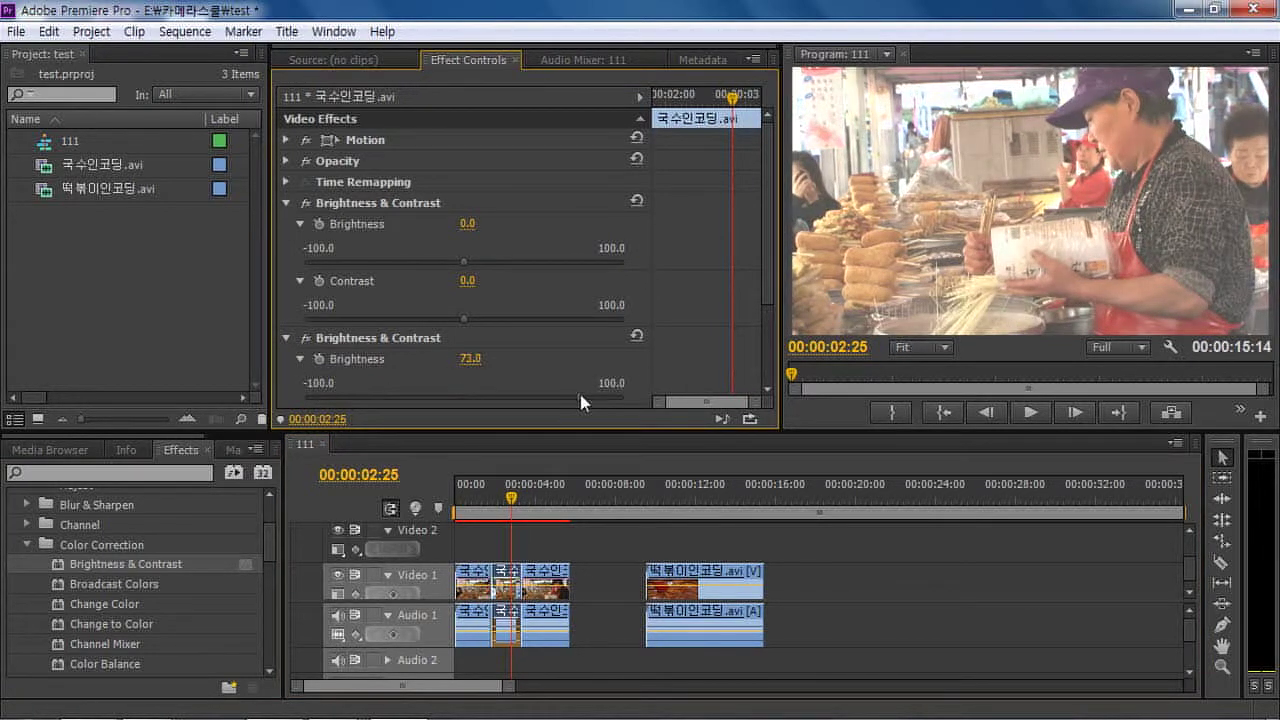
# Compare the effect settings of the three split pieces, and play the sequence from 00:00:01:09 to review the middle piece's brightness
pyautogui.click(482, 500)
pyautogui.click(480, 597)
pyautogui.click(510, 600)
pyautogui.click(545, 605)
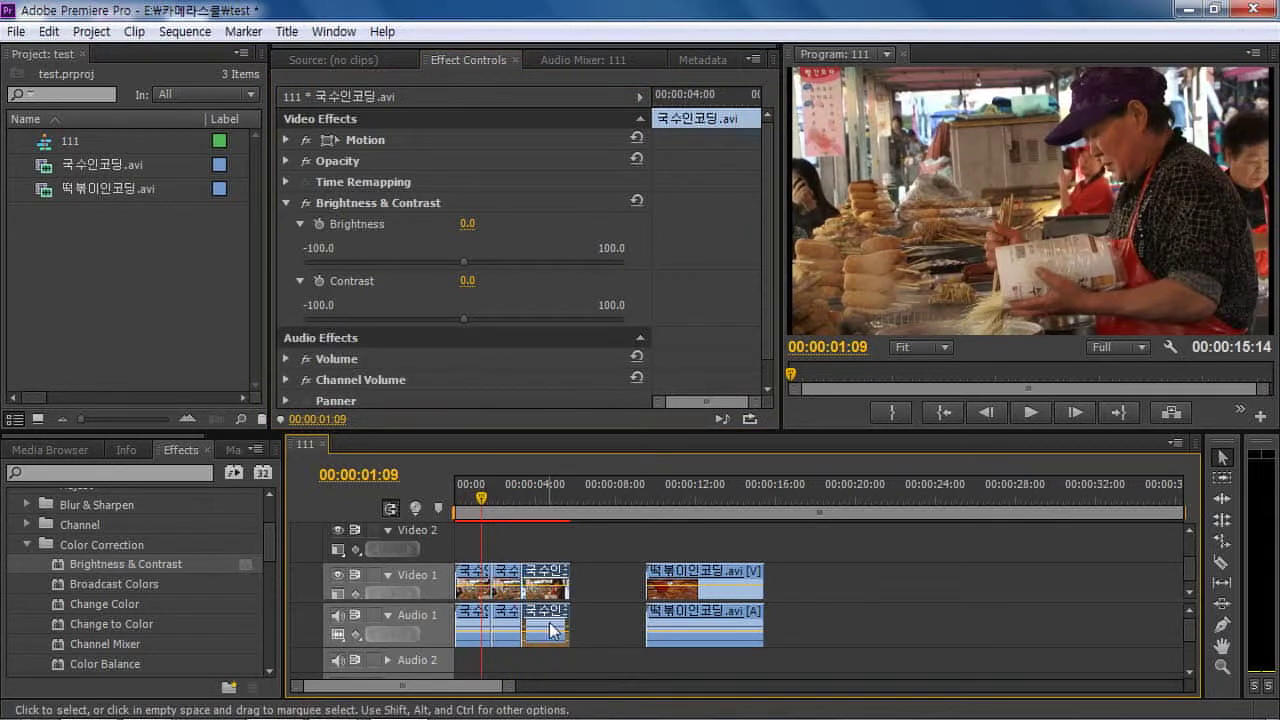
pyautogui.click(507, 608)
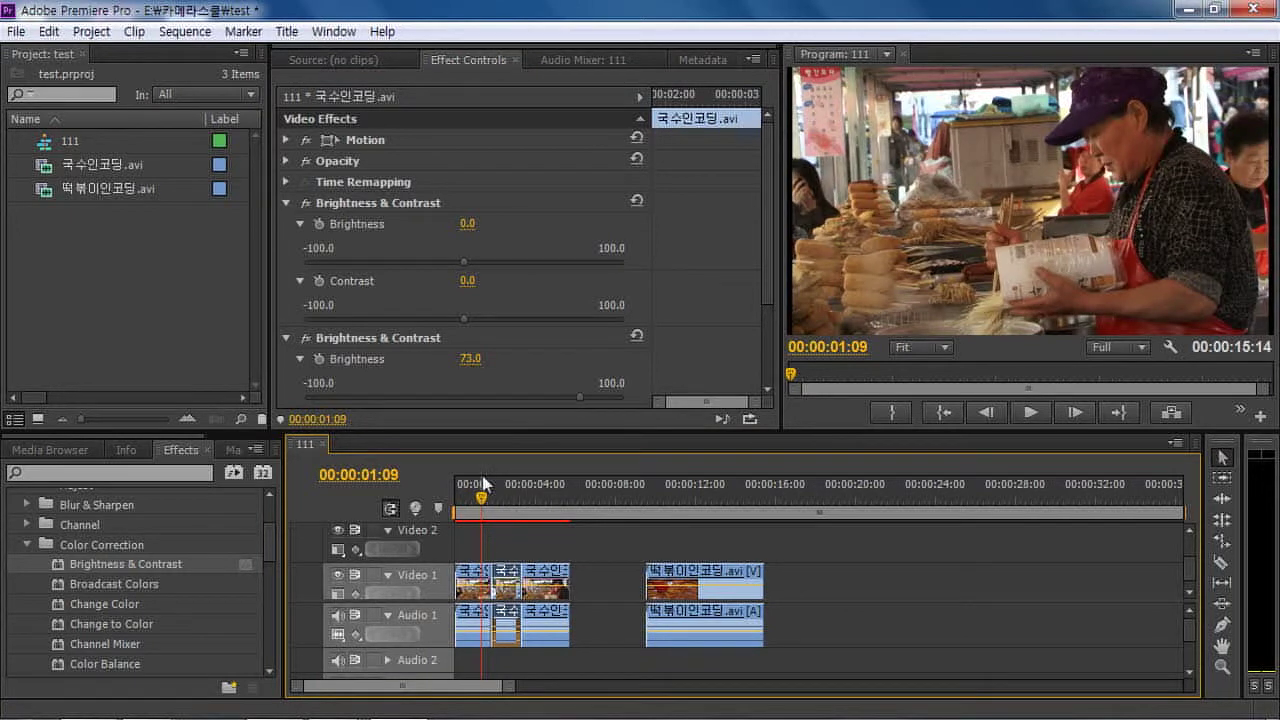
pyautogui.press('space')
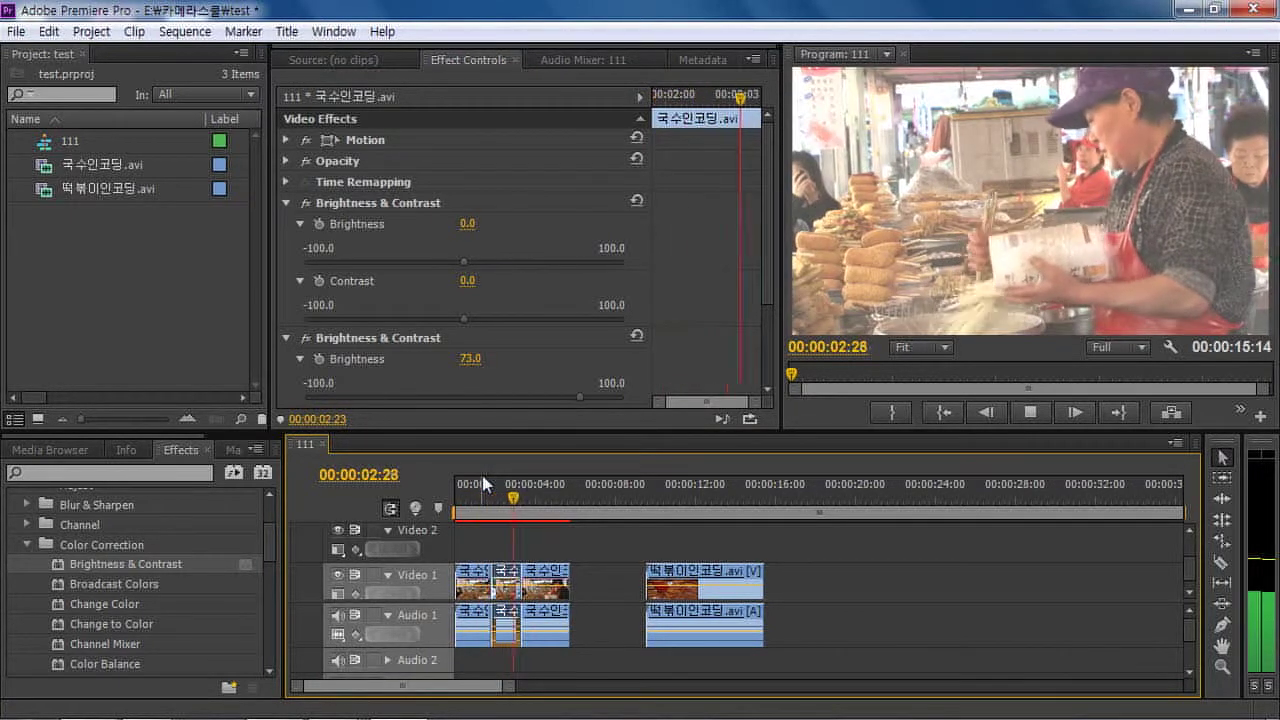
pyautogui.press('space')
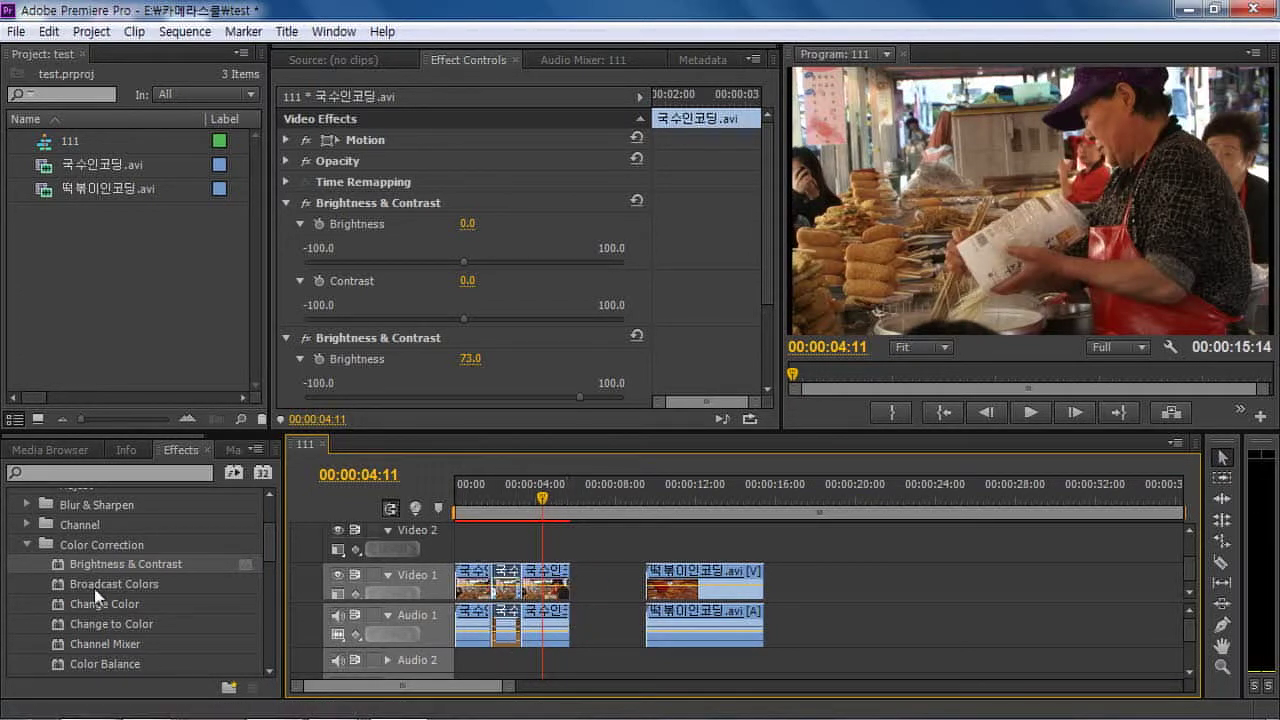
# Apply the Color Balance effect to the third piece of the split clip and set its Shadow Red Balance to 100.0
pyautogui.moveTo(271, 549); pyautogui.dragTo(272, 571)
pyautogui.moveTo(127, 603); pyautogui.dragTo(541, 590)
pyautogui.click(768, 280)
pyautogui.scroll(-3, 768, 290)
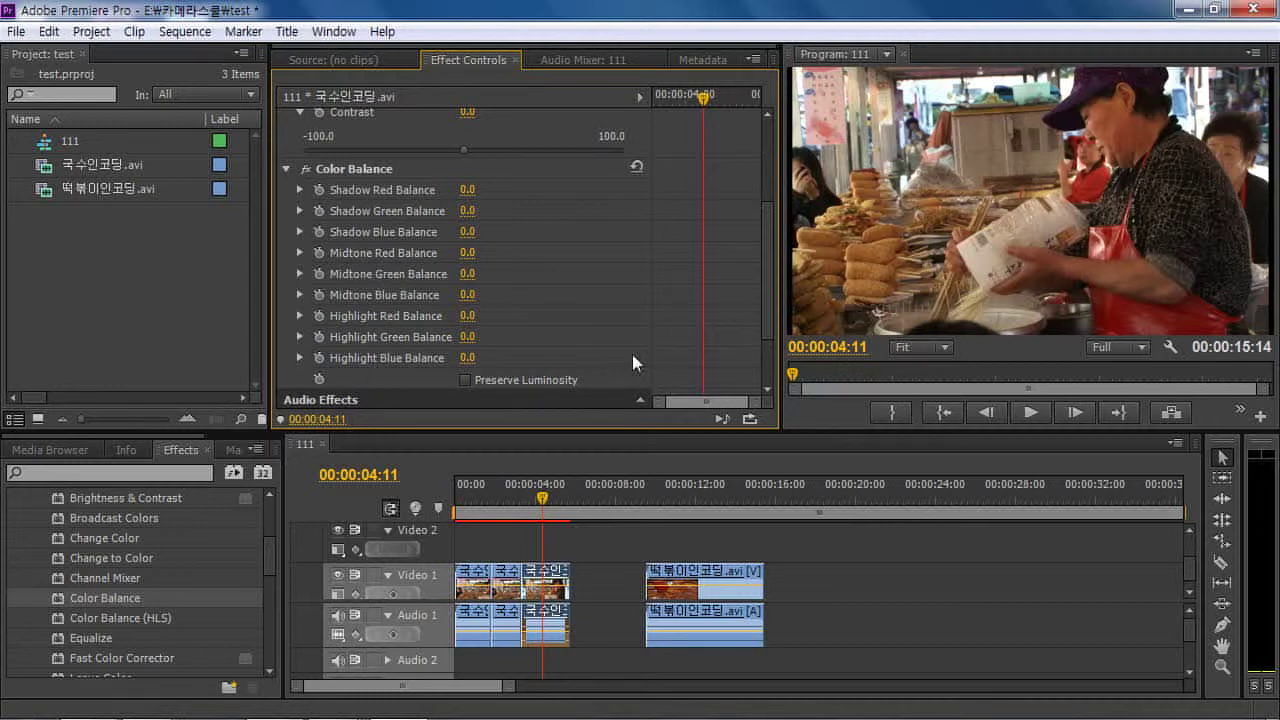
pyautogui.moveTo(763, 346)
pyautogui.mouseDown()
pyautogui.moveTo(766, 380)
pyautogui.moveTo(773, 338)
pyautogui.mouseUp()
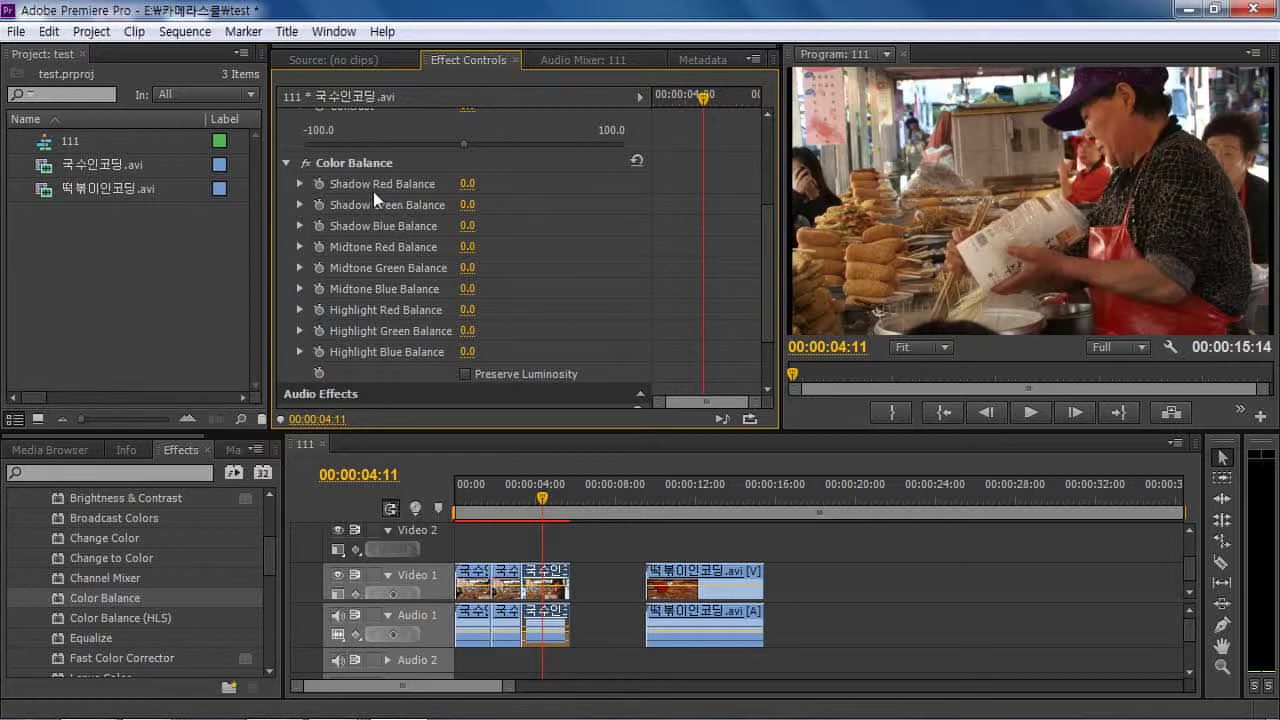
pyautogui.click(298, 185)
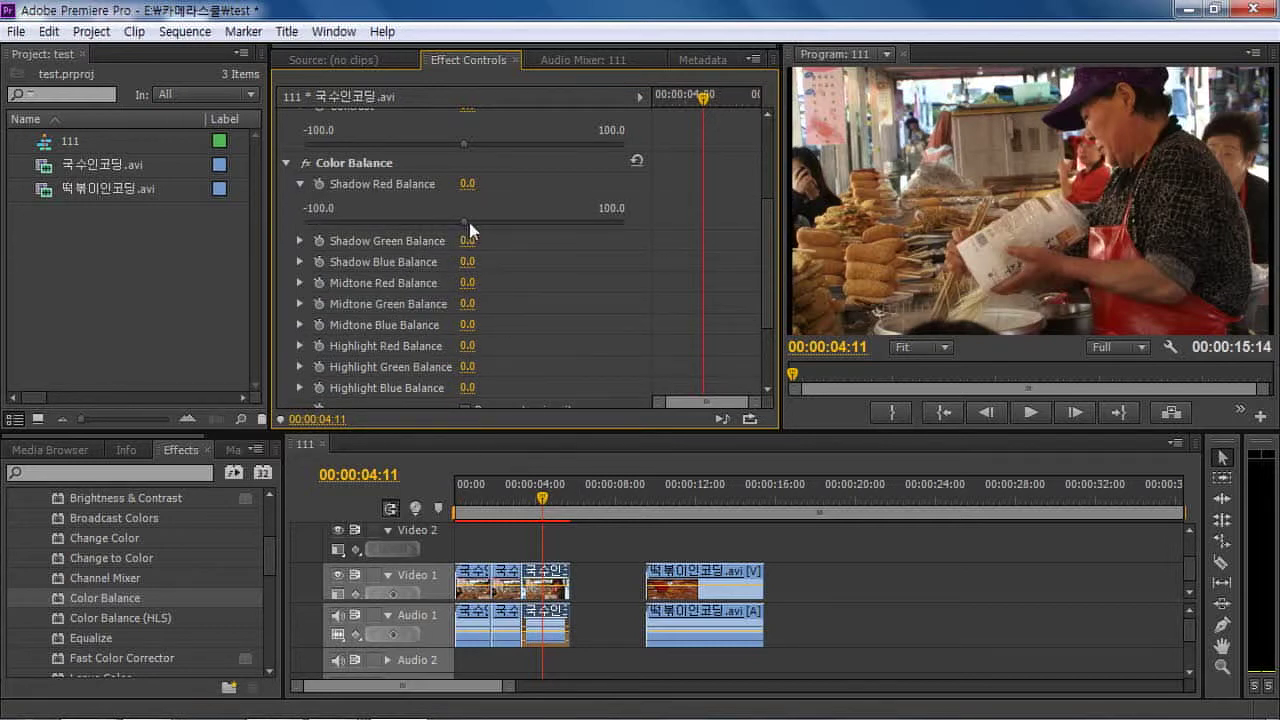
pyautogui.moveTo(469, 222); pyautogui.dragTo(623, 221)
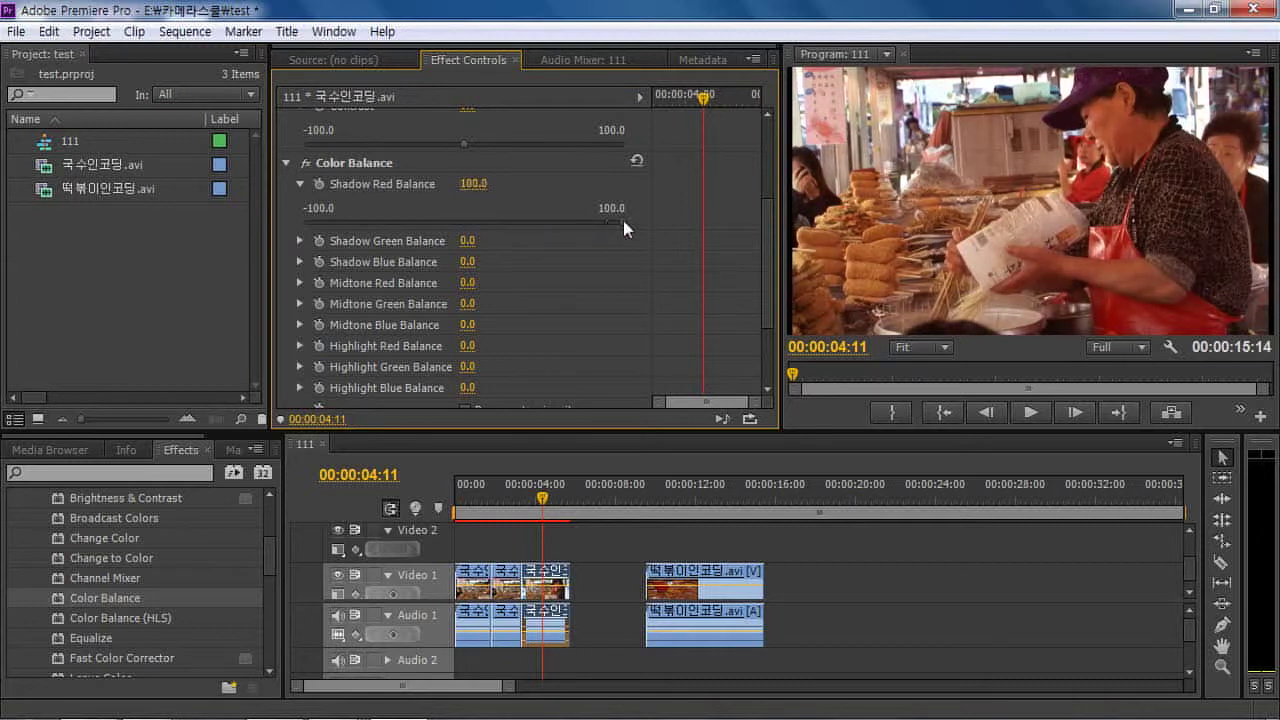
# Check the effect settings of the middle and third pieces, and play the sequence from 00:00:01:07 to compare their looks
pyautogui.click(491, 497)
pyautogui.click(510, 597)
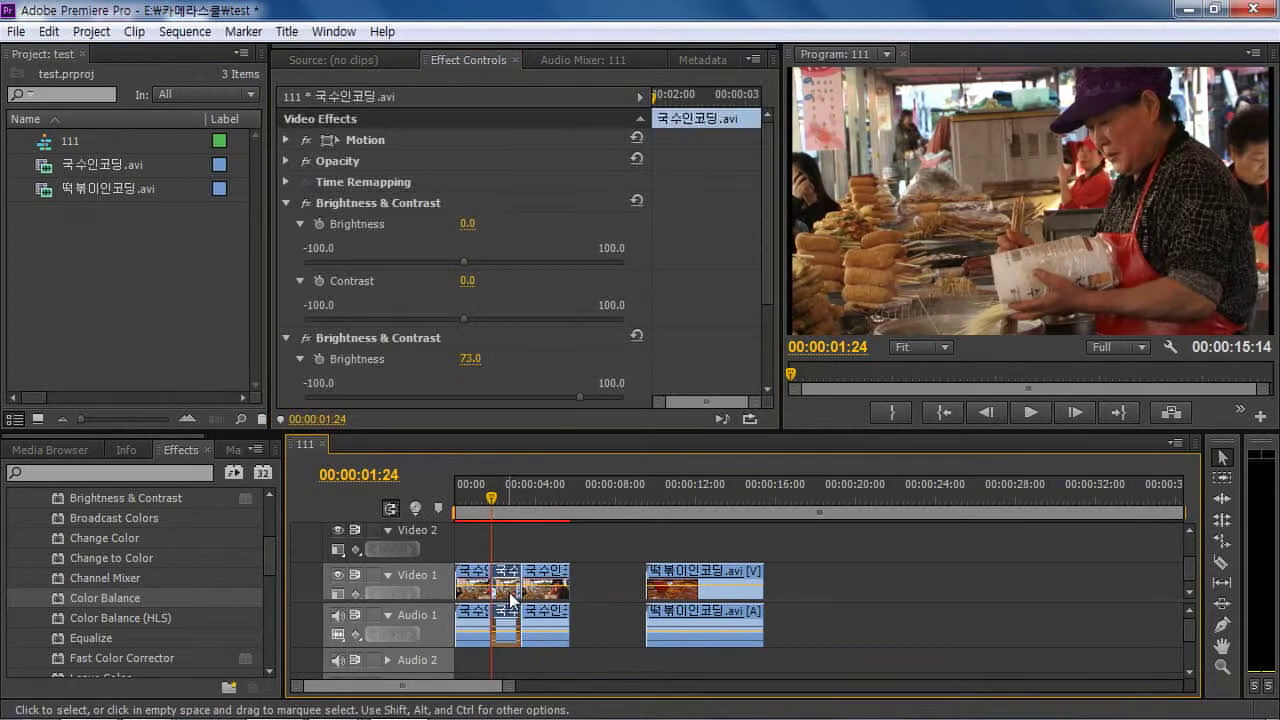
pyautogui.click(547, 600)
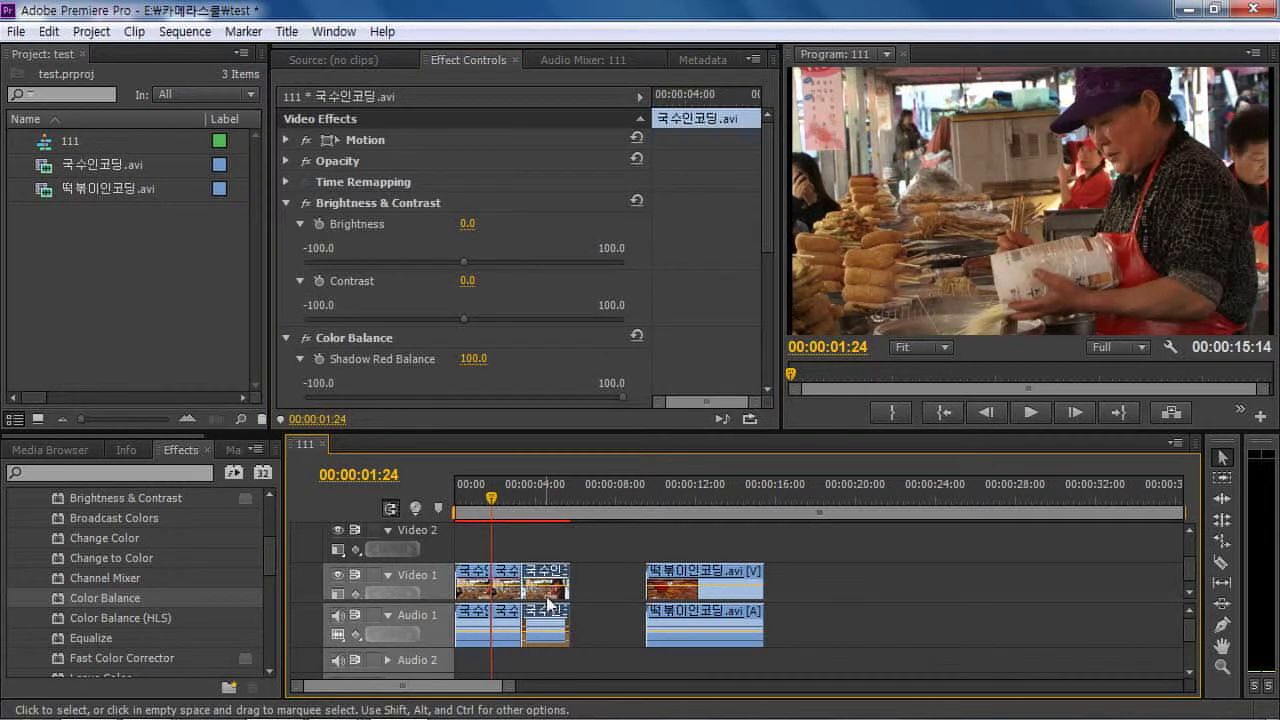
pyautogui.click(477, 500)
pyautogui.moveTo(480, 508); pyautogui.dragTo(484, 514)
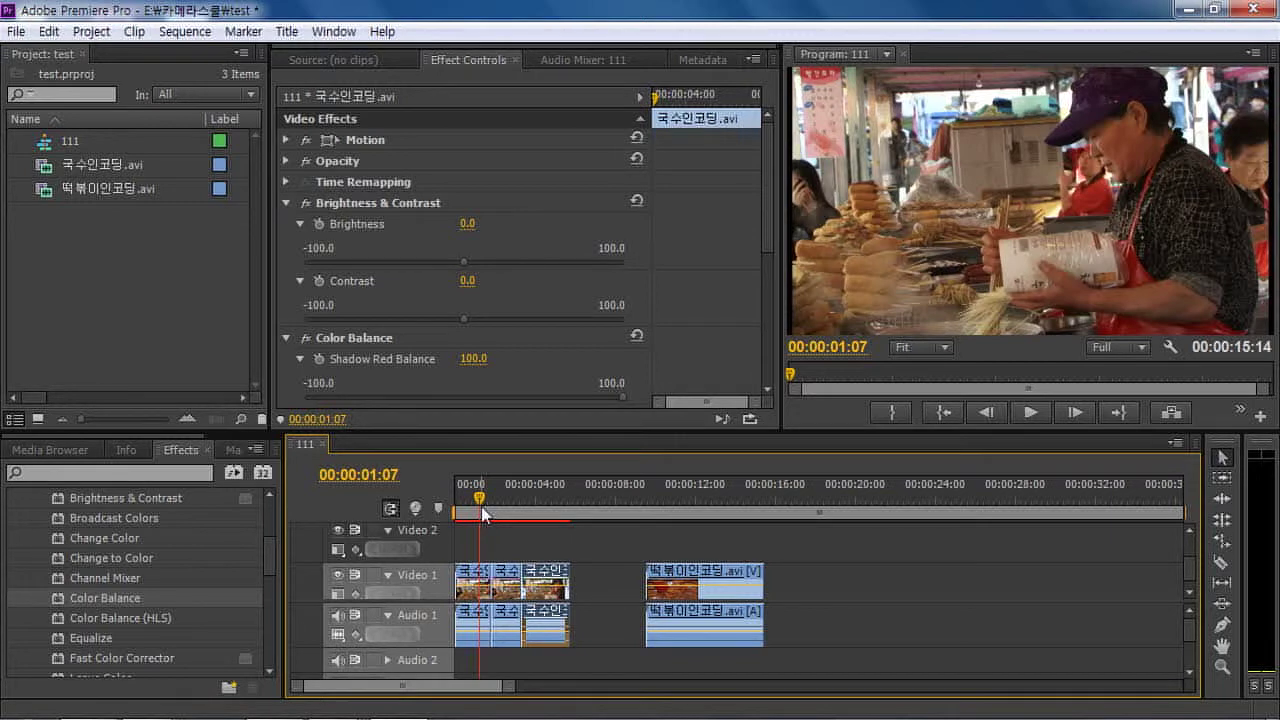
pyautogui.press('space')
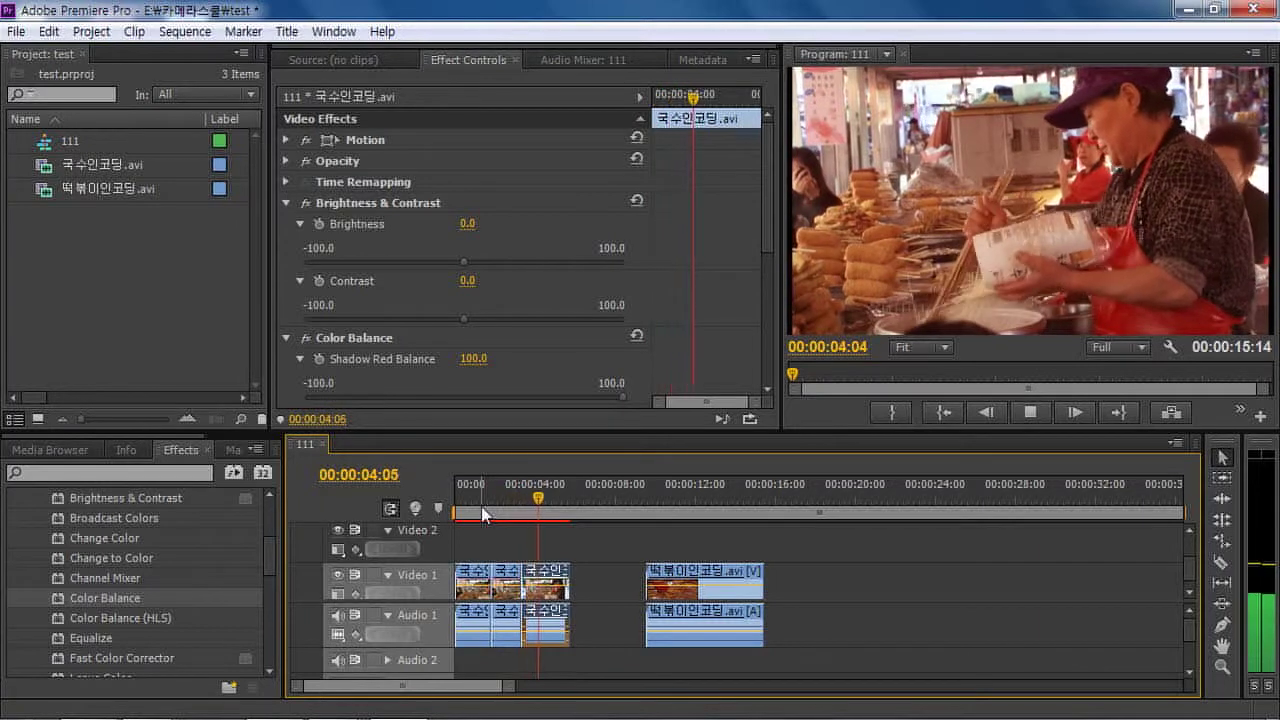
pyautogui.press('space')
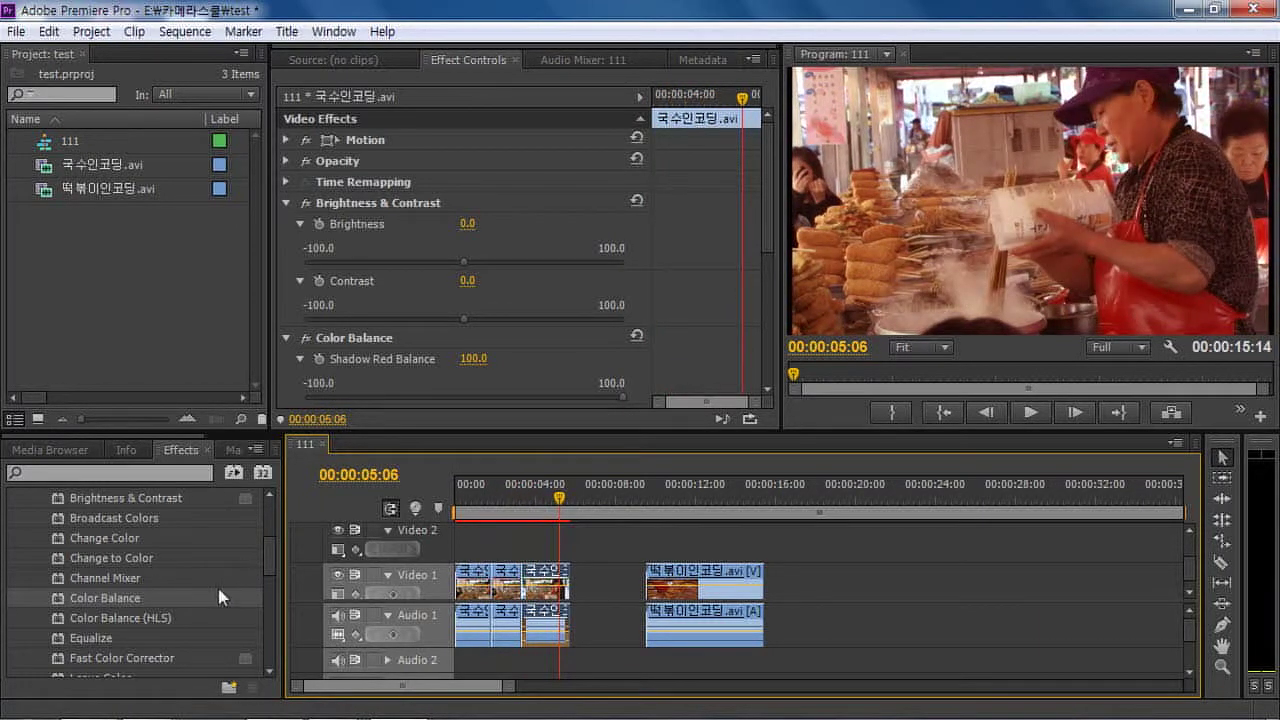
# Try the Broadcast Colors effect on the first piece of the split clip, check its color-safe options, and undo it
pyautogui.scroll(2, 265, 563)
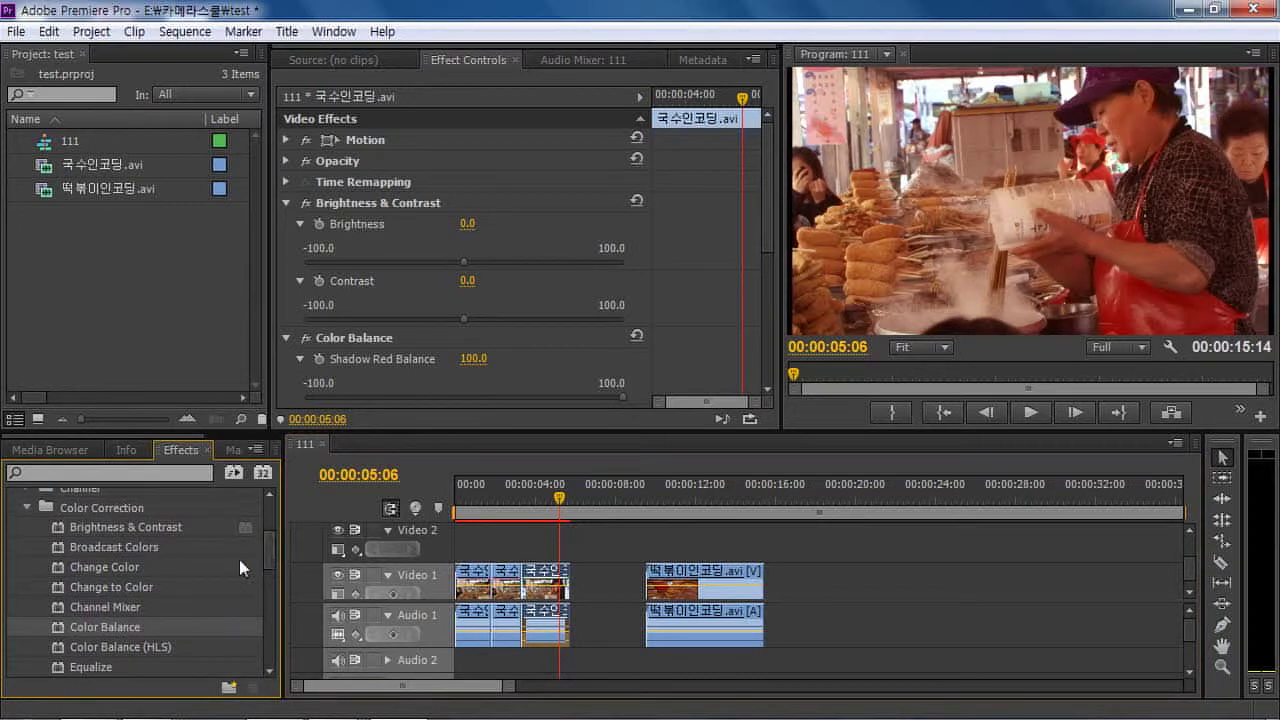
pyautogui.moveTo(267, 552)
pyautogui.mouseDown()
pyautogui.moveTo(258, 610)
pyautogui.moveTo(268, 555)
pyautogui.mouseUp()
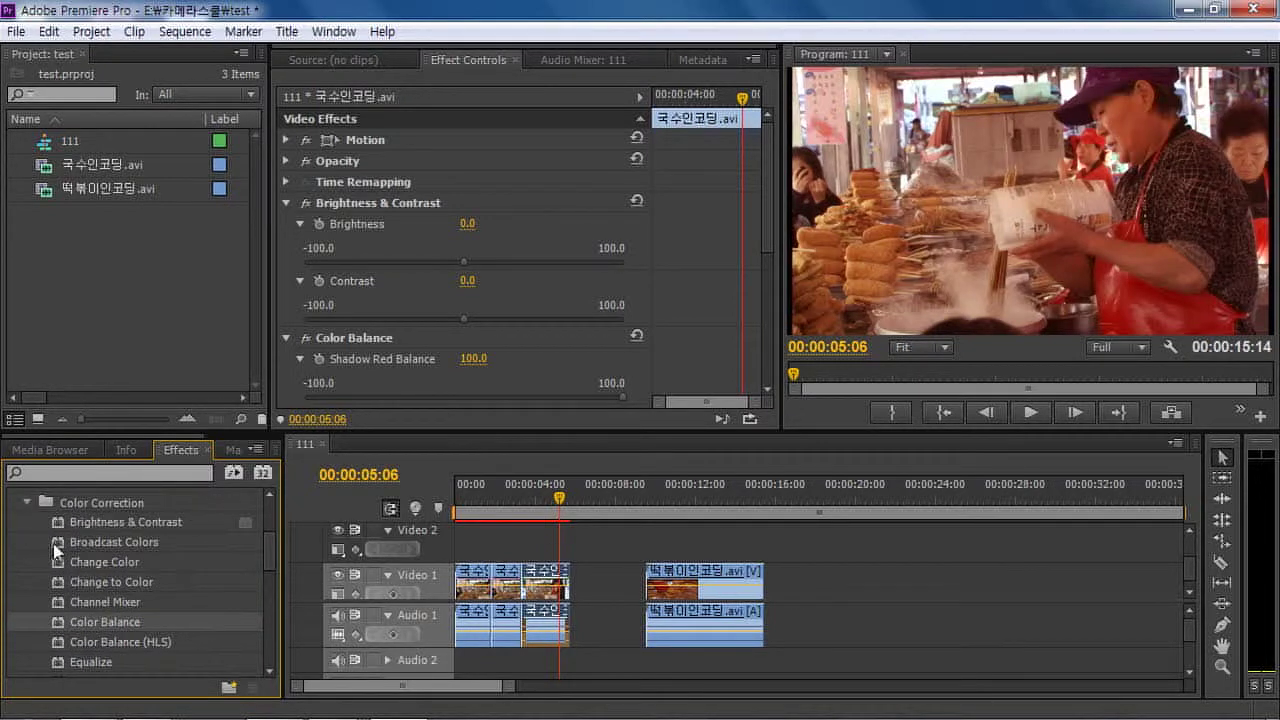
pyautogui.moveTo(55, 550); pyautogui.dragTo(470, 588)
pyautogui.click(467, 513)
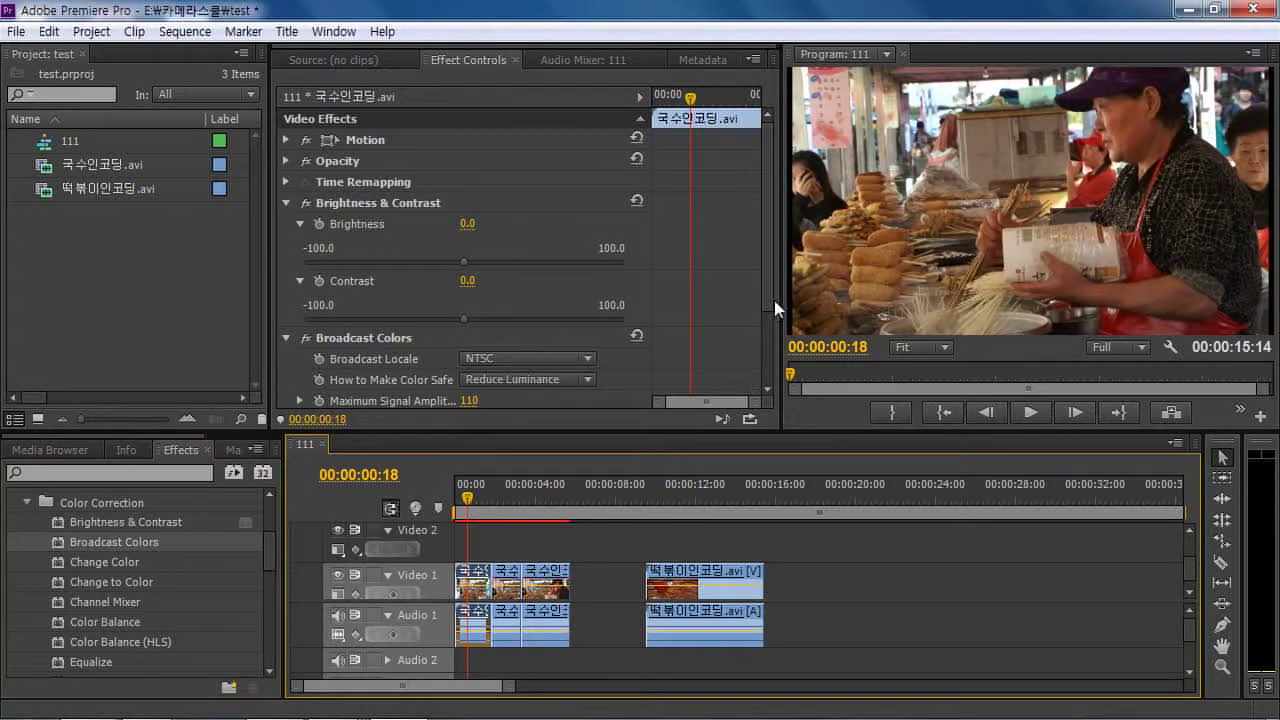
pyautogui.scroll(-1, 765, 330)
pyautogui.scroll(-1, 765, 330)
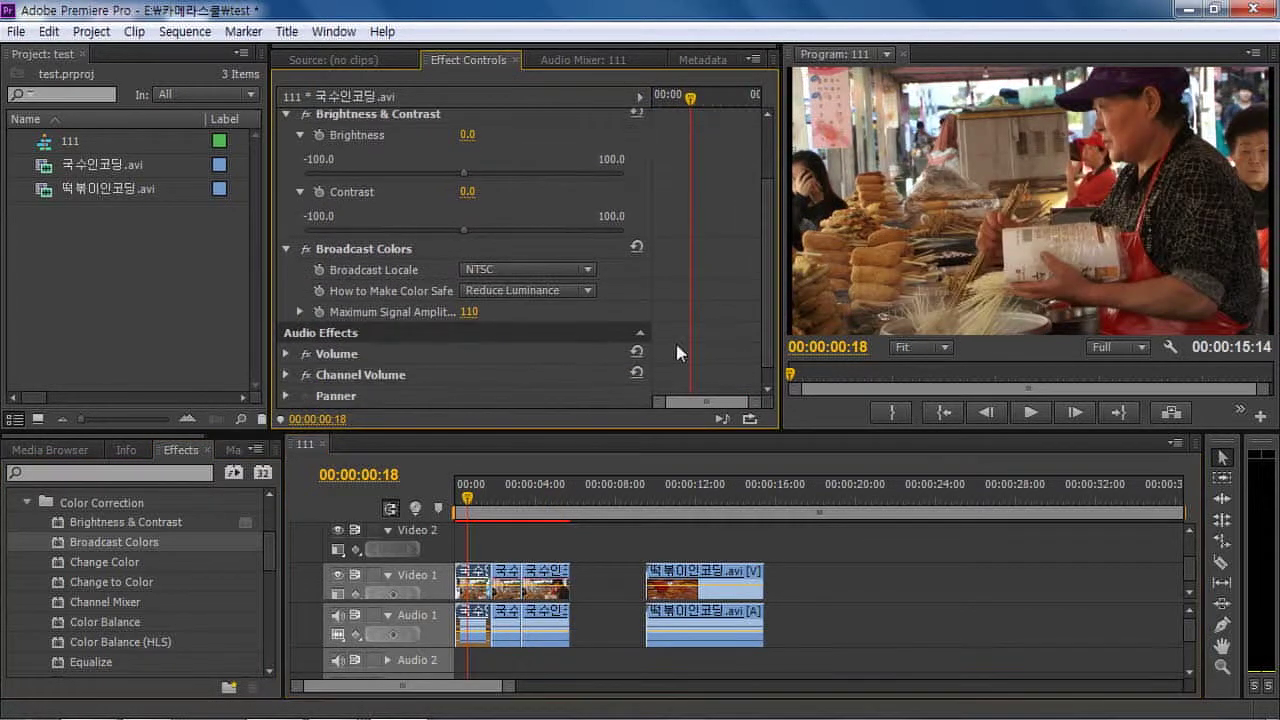
pyautogui.click(588, 290)
pyautogui.press('Escape')
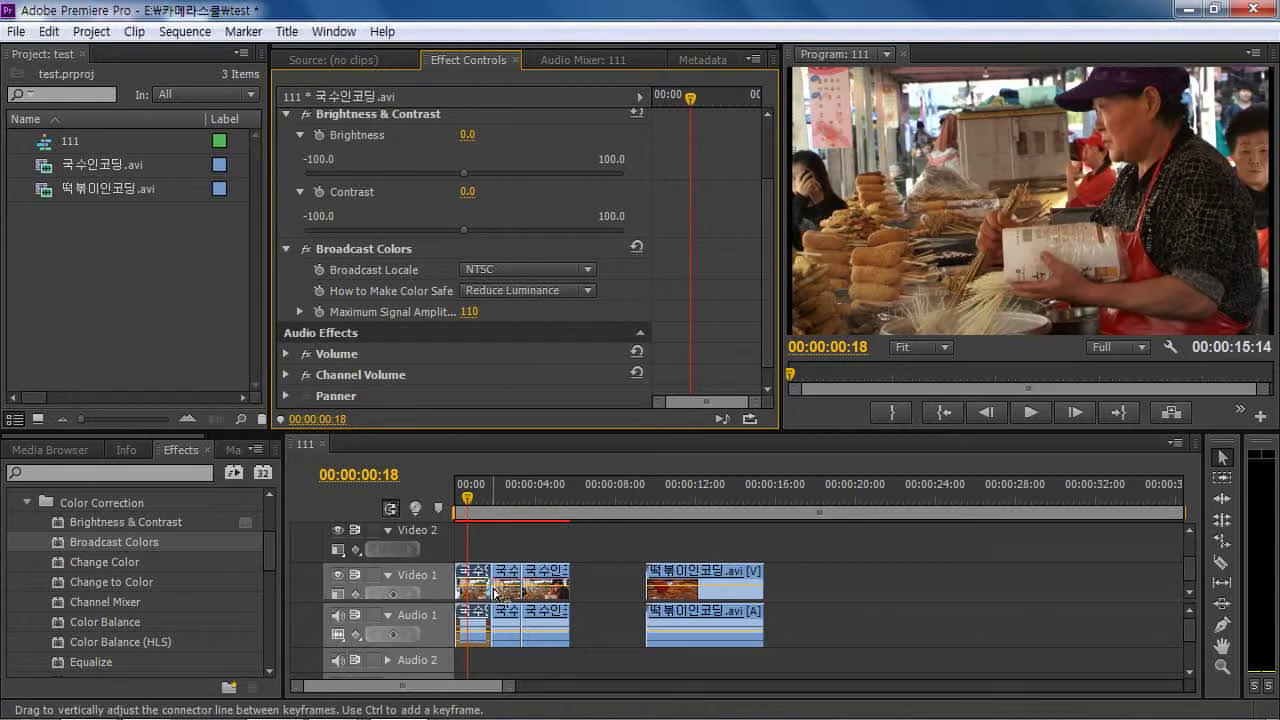
pyautogui.hotkey('ctrl', 'z')
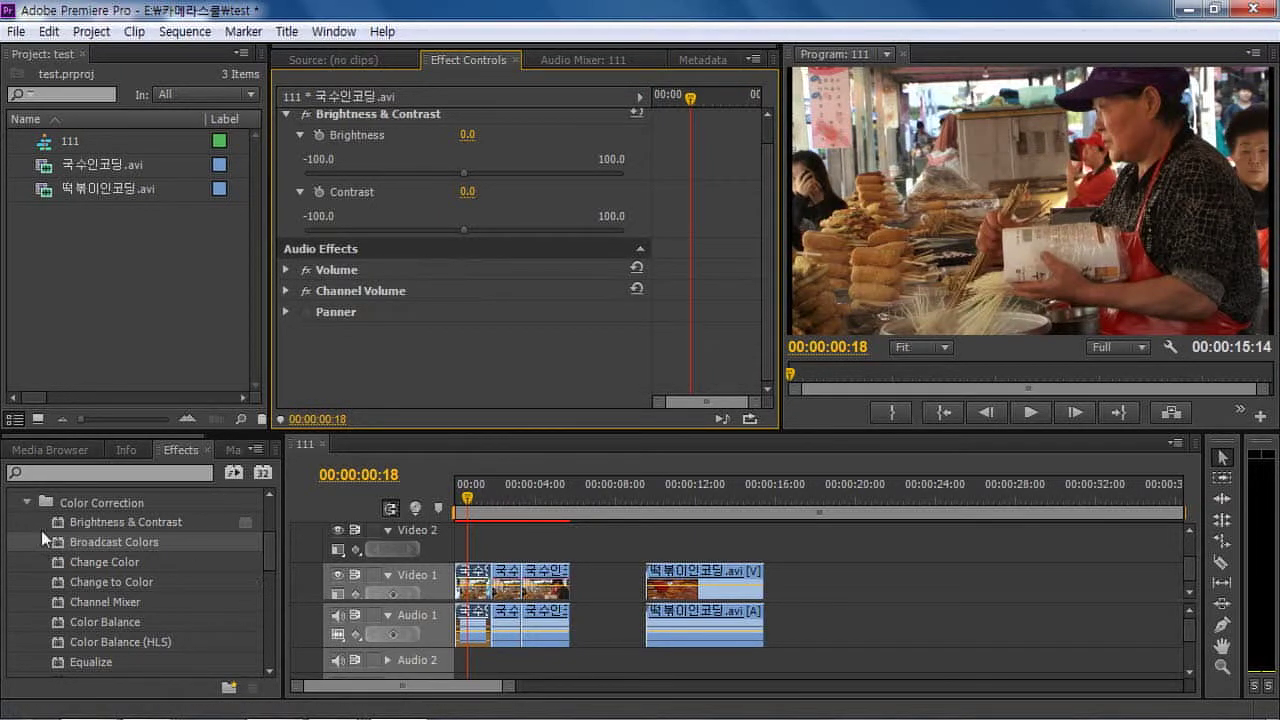
# Apply the Noise effect from Noise & Grain to the first piece of the split clip and set Amount of Noise to 53.1 %
pyautogui.click(27, 502)
pyautogui.moveTo(268, 577)
pyautogui.mouseDown()
pyautogui.moveTo(270, 635)
pyautogui.moveTo(270, 596)
pyautogui.mouseUp()
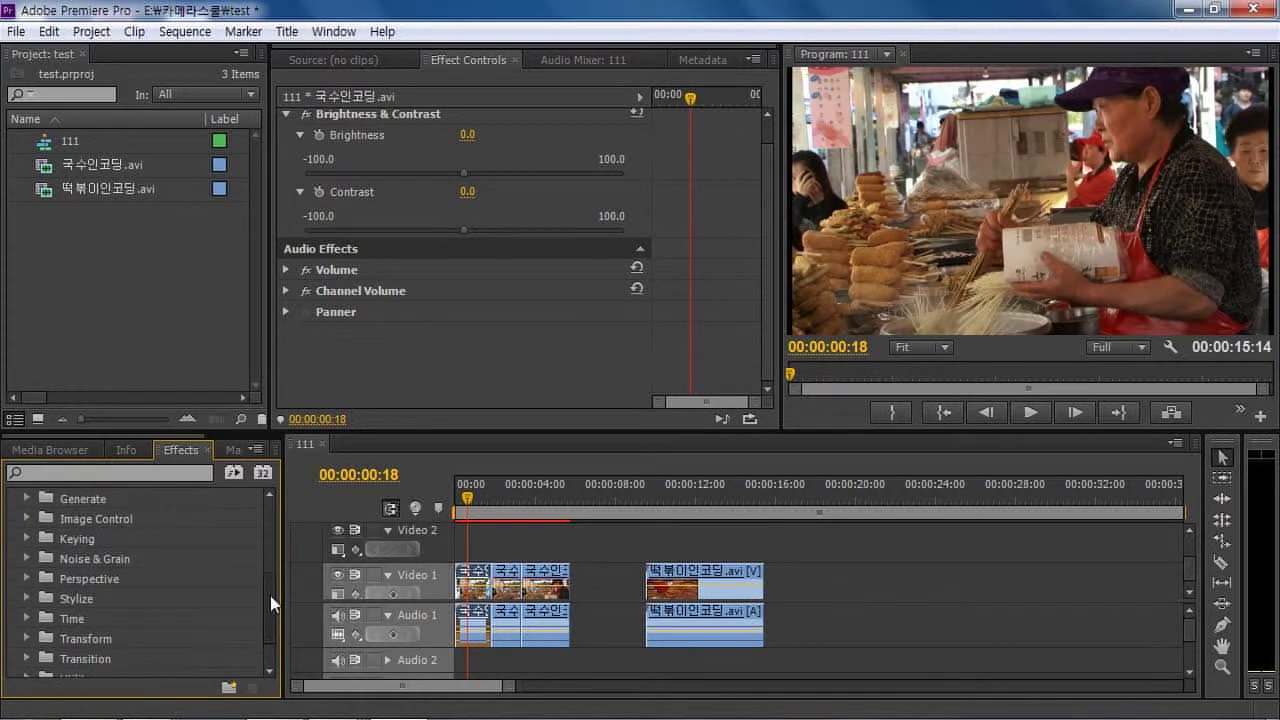
pyautogui.click(27, 559)
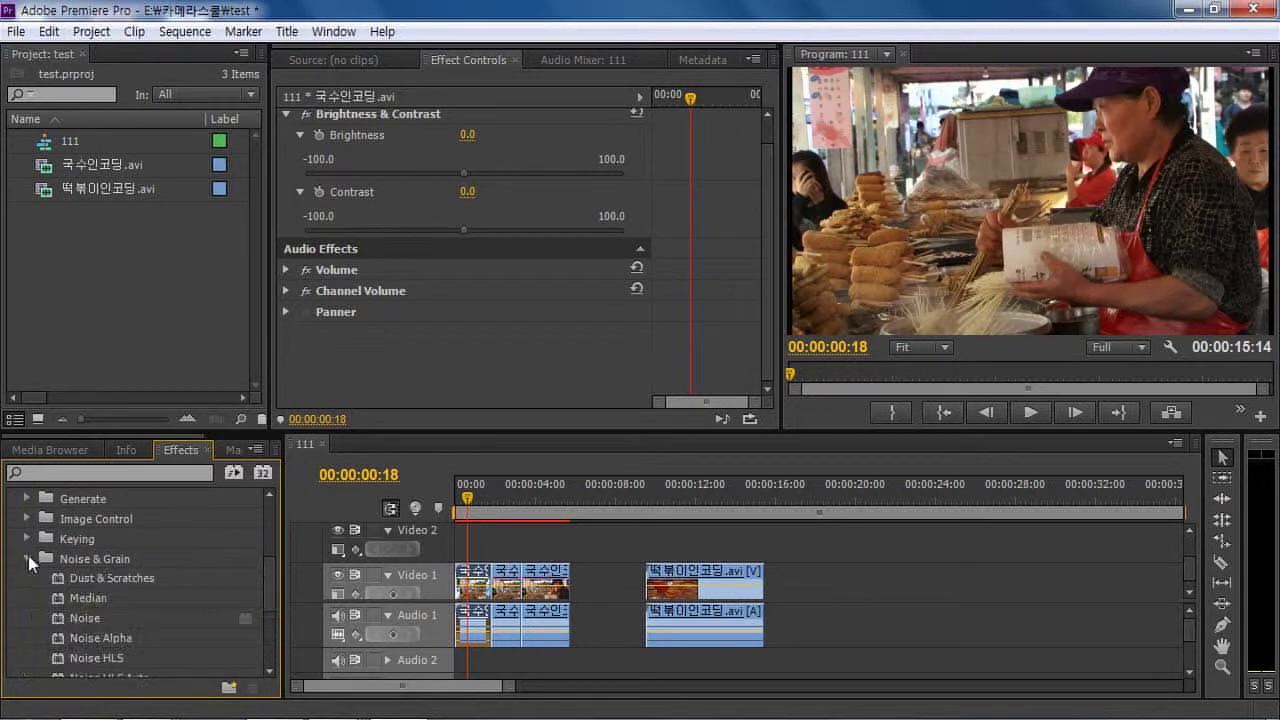
pyautogui.moveTo(270, 599); pyautogui.dragTo(271, 620)
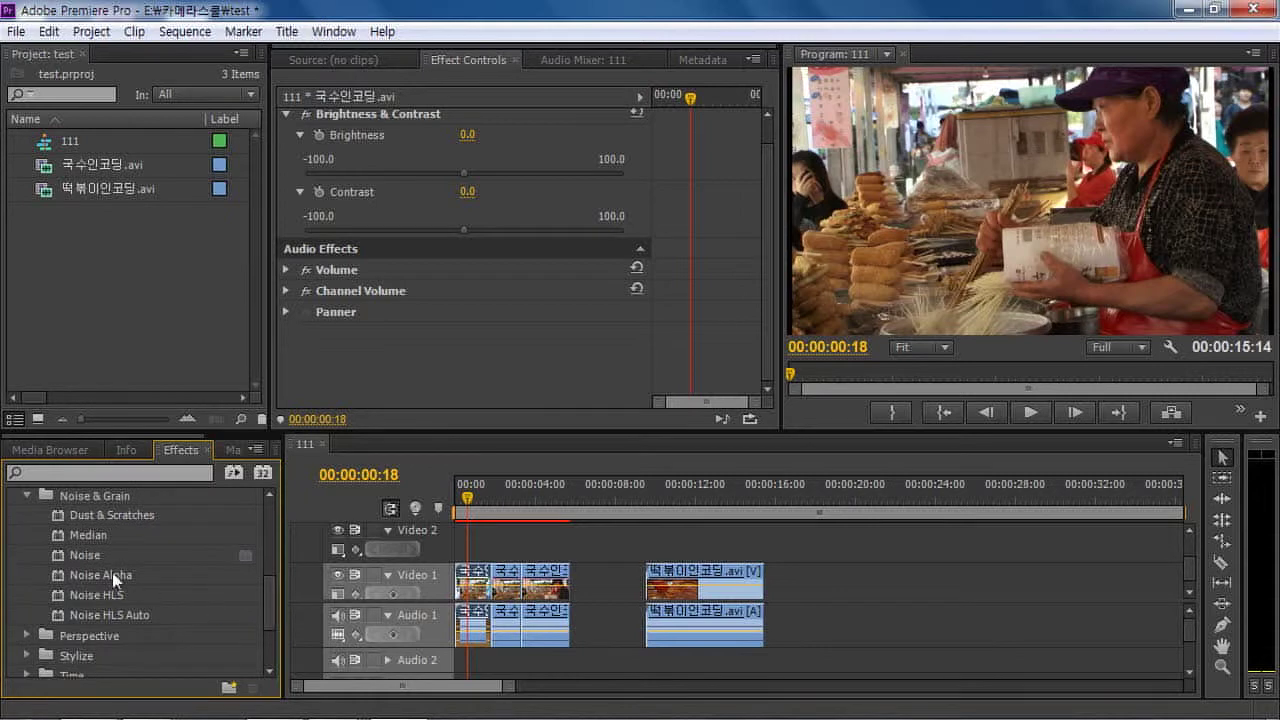
pyautogui.moveTo(90, 556); pyautogui.dragTo(472, 588)
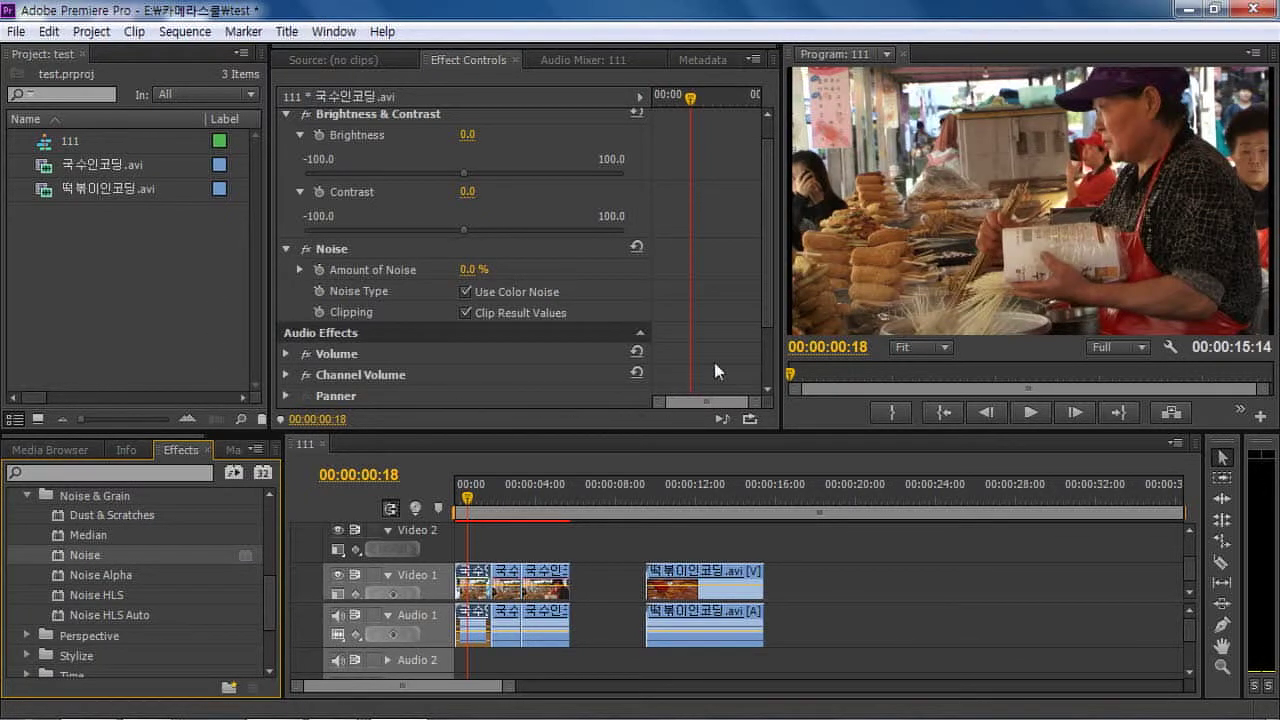
pyautogui.scroll(-1, 766, 364)
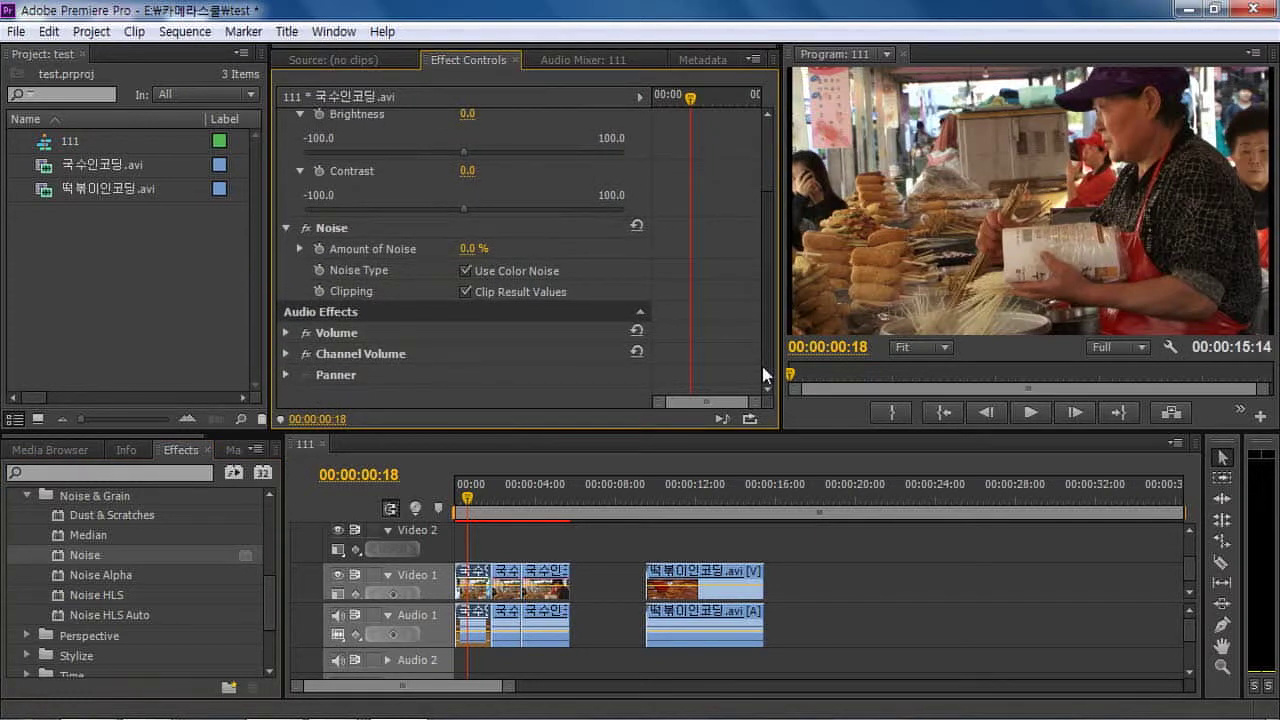
pyautogui.scroll(2, 768, 365)
pyautogui.click(299, 297)
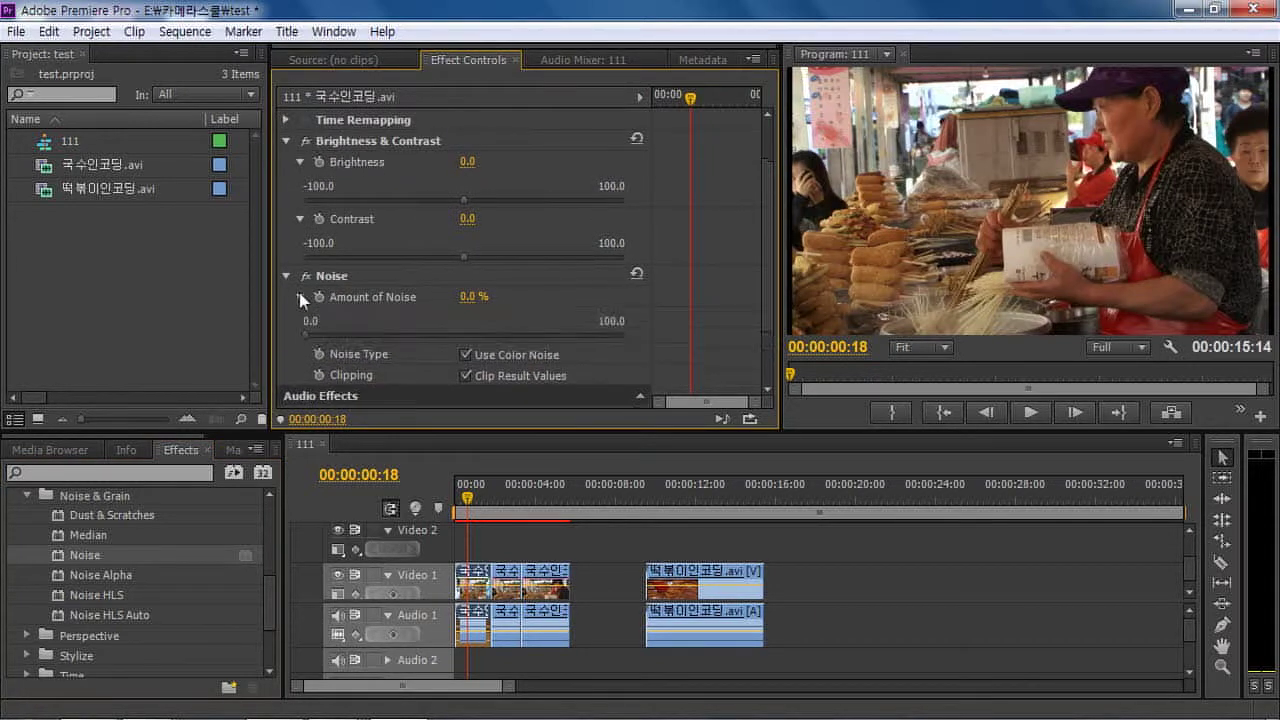
pyautogui.moveTo(310, 334); pyautogui.dragTo(473, 345)
# Play the sequence from its beginning to review all three pieces, and select the third piece to check its effects
pyautogui.press('Home')
pyautogui.press('space')
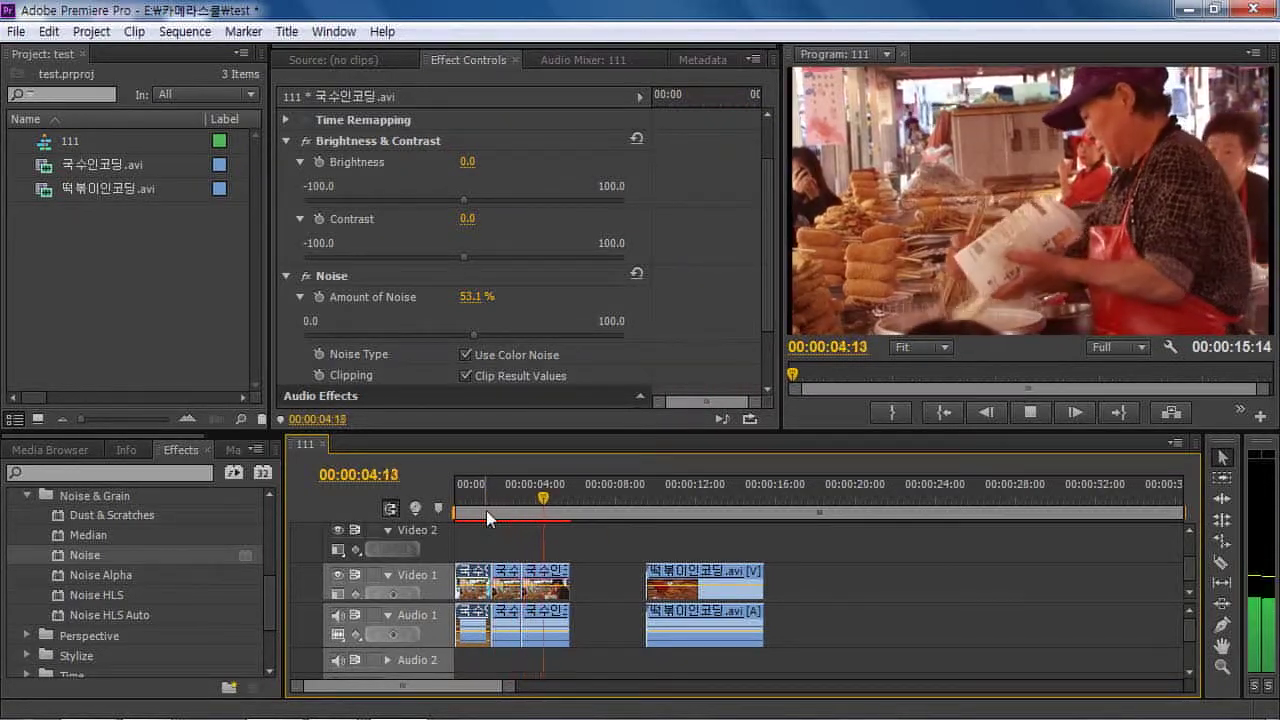
pyautogui.press('space')
pyautogui.click(540, 585)
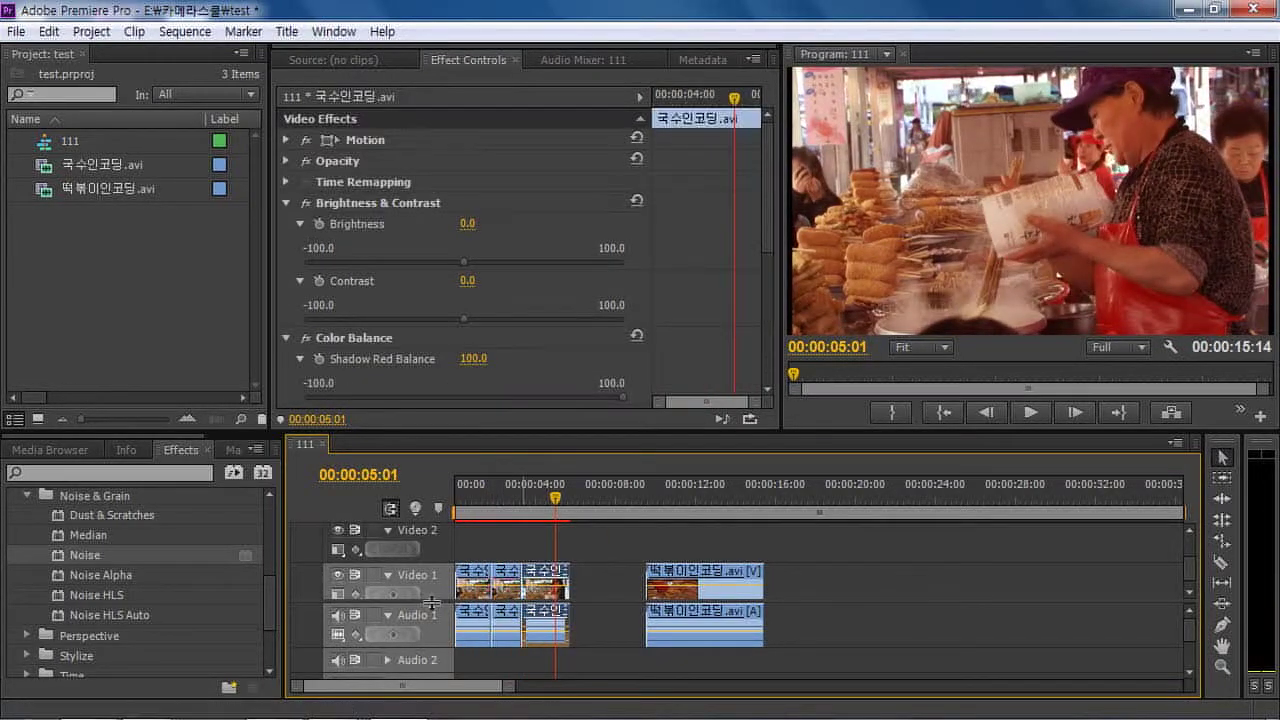
# Collapse the Noise & Grain effects folder, return to the start of the effects list, and move the playhead back over the third piece
pyautogui.scroll(3, 268, 603)
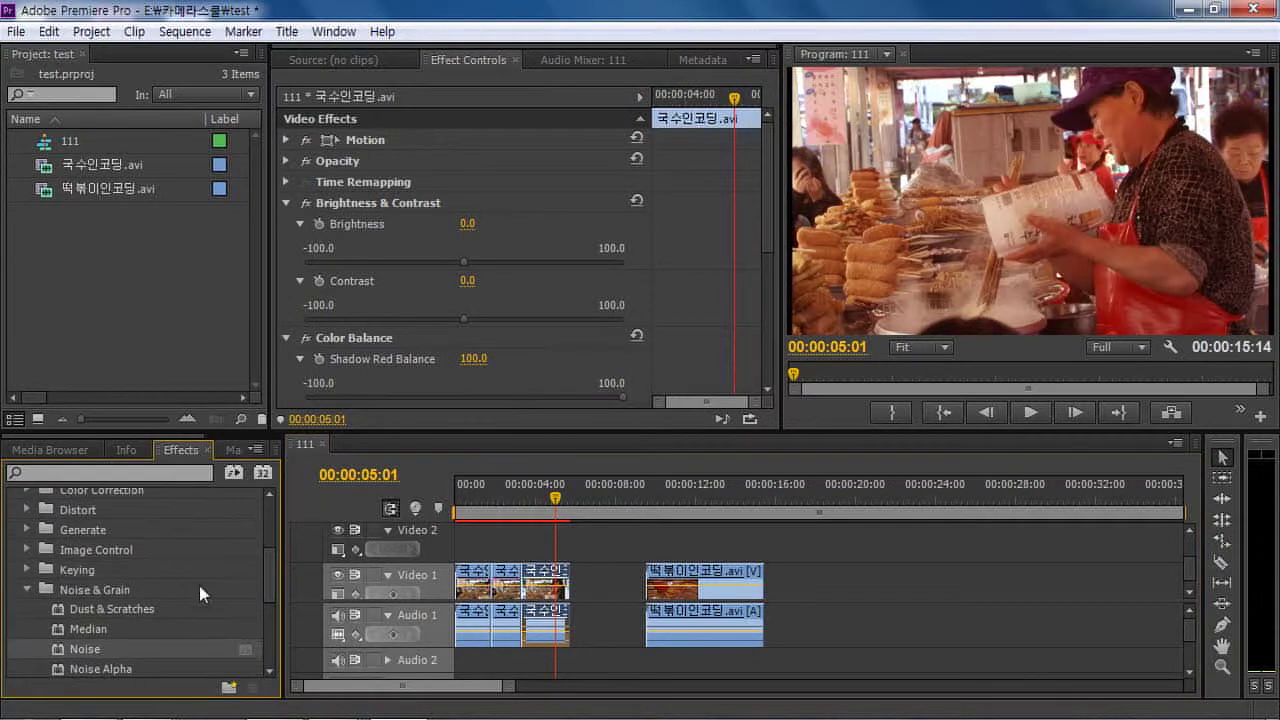
pyautogui.click(26, 590)
pyautogui.moveTo(268, 608); pyautogui.dragTo(266, 553)
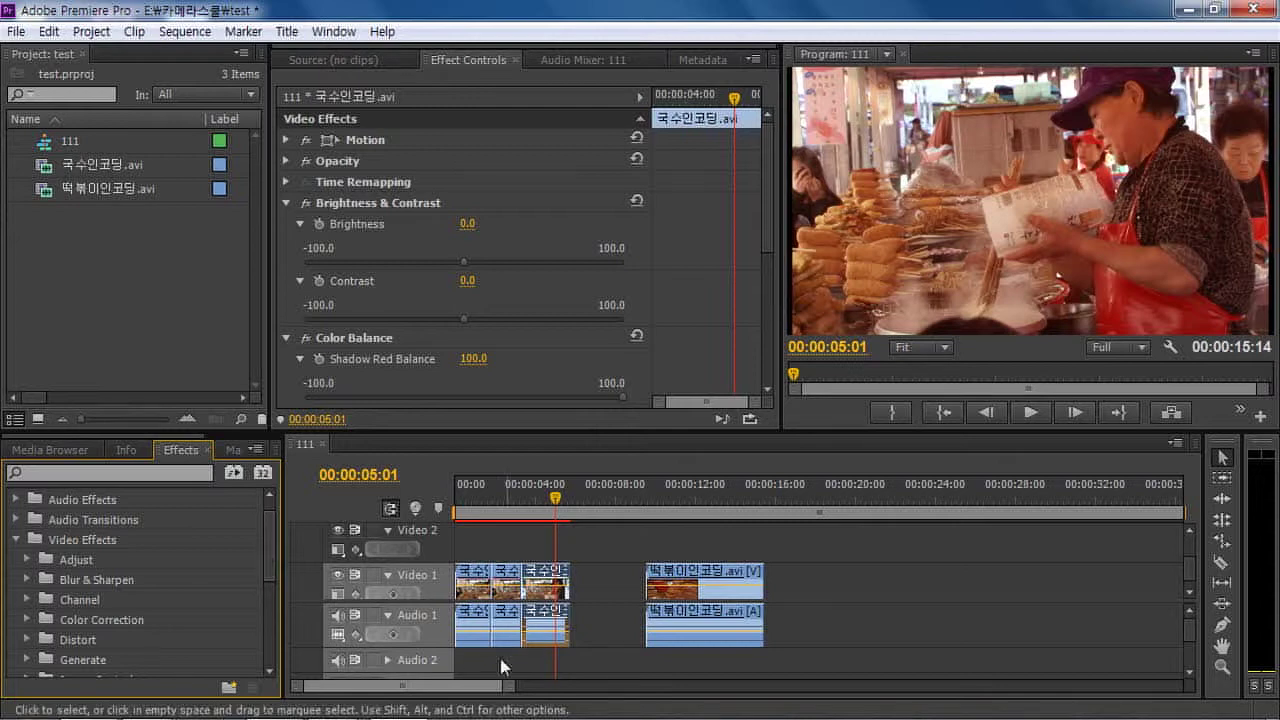
pyautogui.click(689, 505)
pyautogui.click(547, 500)
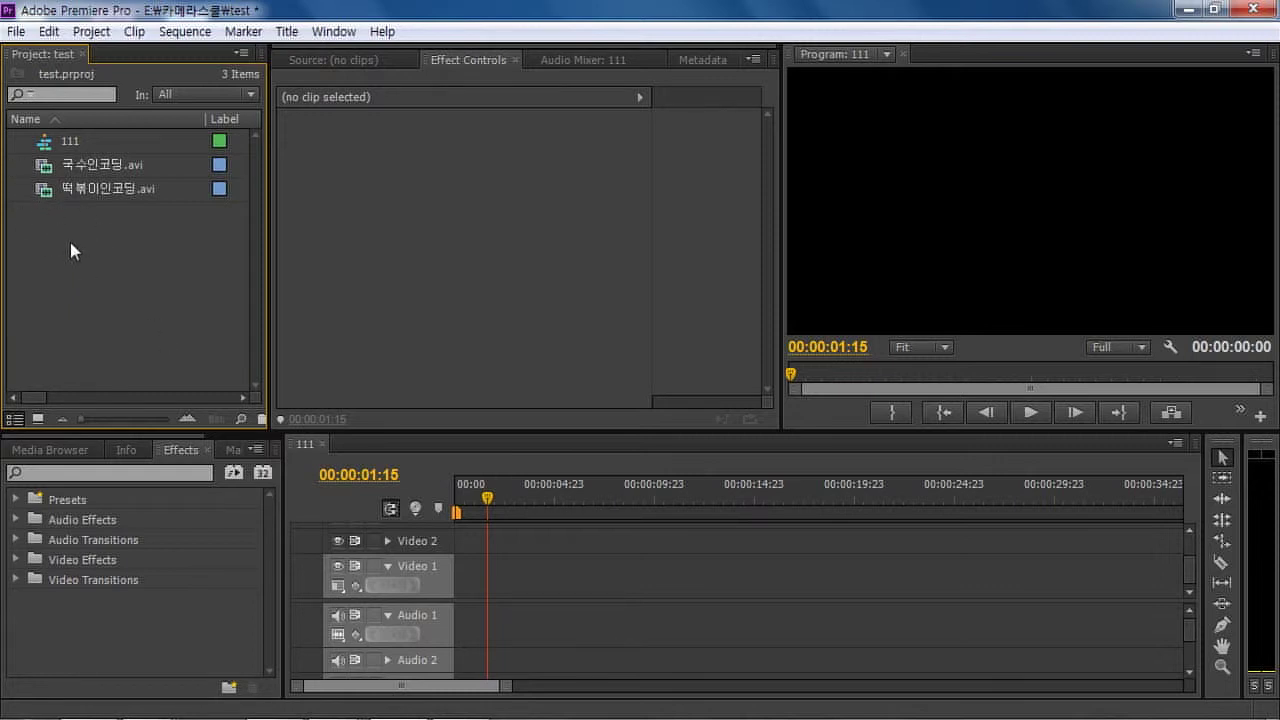
# Import 외경인코딩.avi from the 영상소스 folder into the project and place it at the start of the Video 1 and Audio 1 tracks
pyautogui.moveTo(160, 717)
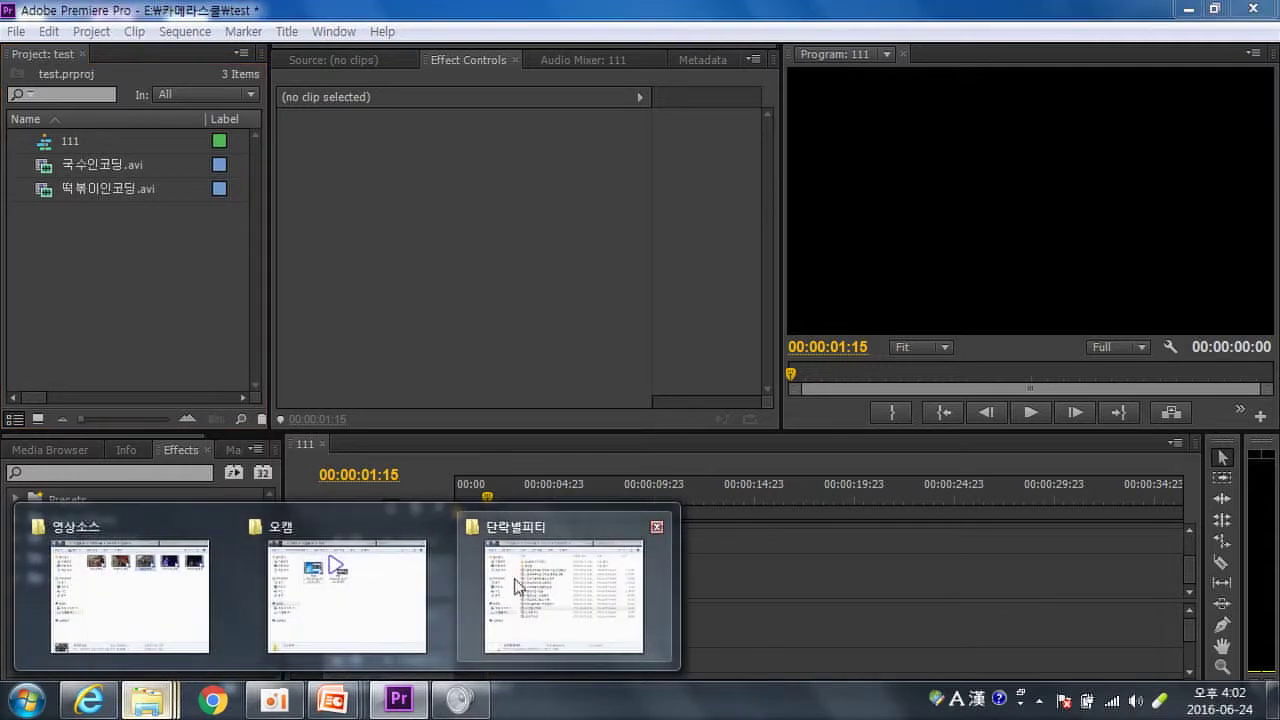
pyautogui.click(150, 610)
pyautogui.moveTo(934, 232); pyautogui.dragTo(127, 312)
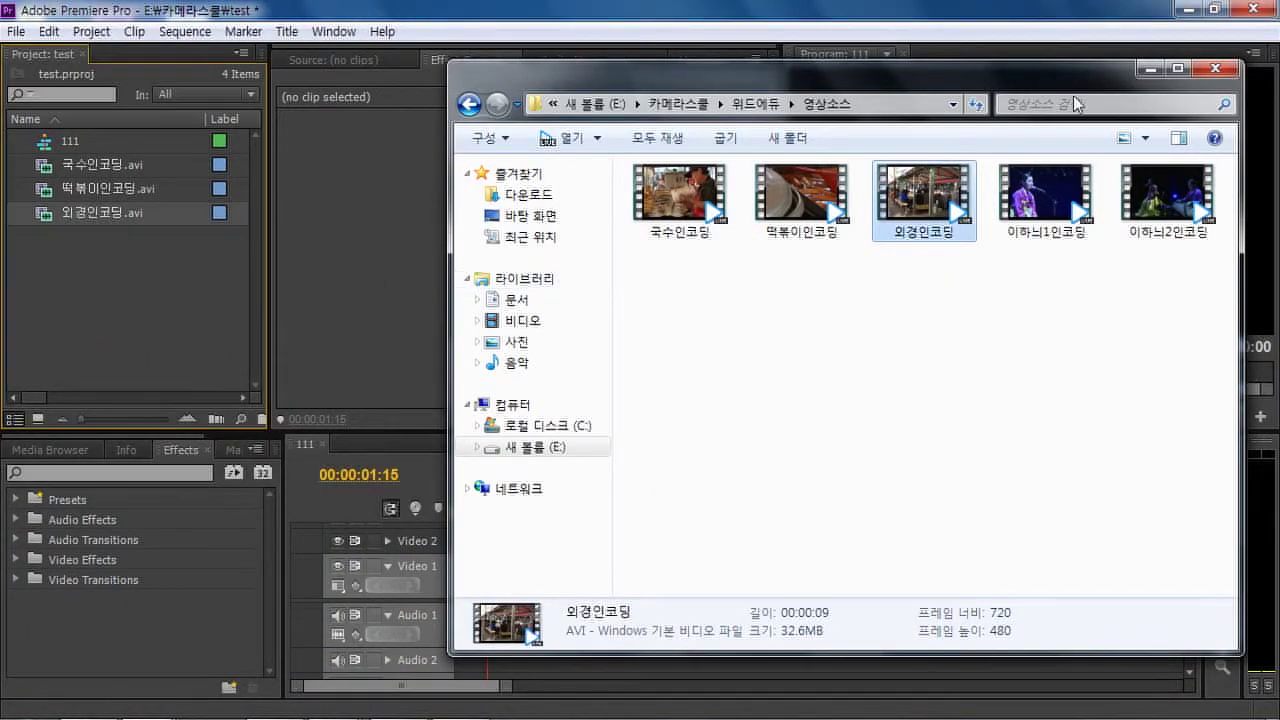
pyautogui.click(1152, 70)
pyautogui.moveTo(45, 214); pyautogui.dragTo(462, 578)
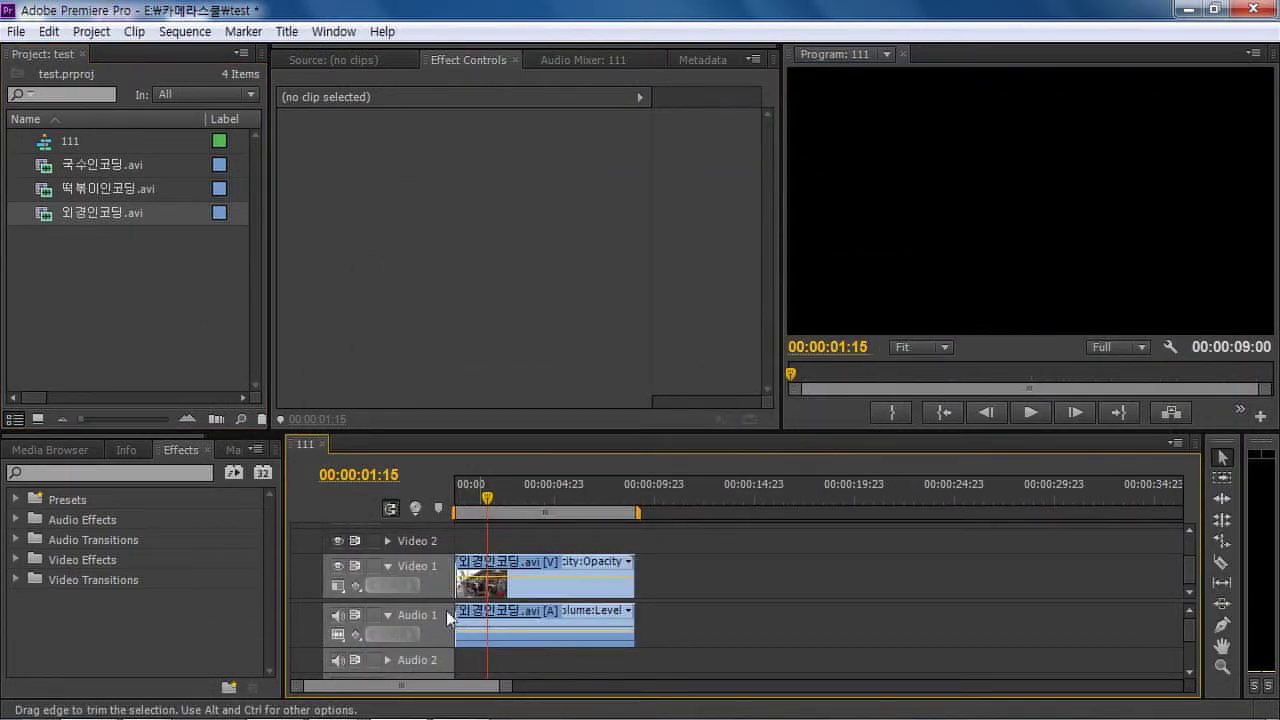
# Play the sequence from near its beginning to listen to the original sound of the placed clip
pyautogui.moveTo(508, 502); pyautogui.dragTo(477, 509)
pyautogui.press('space')
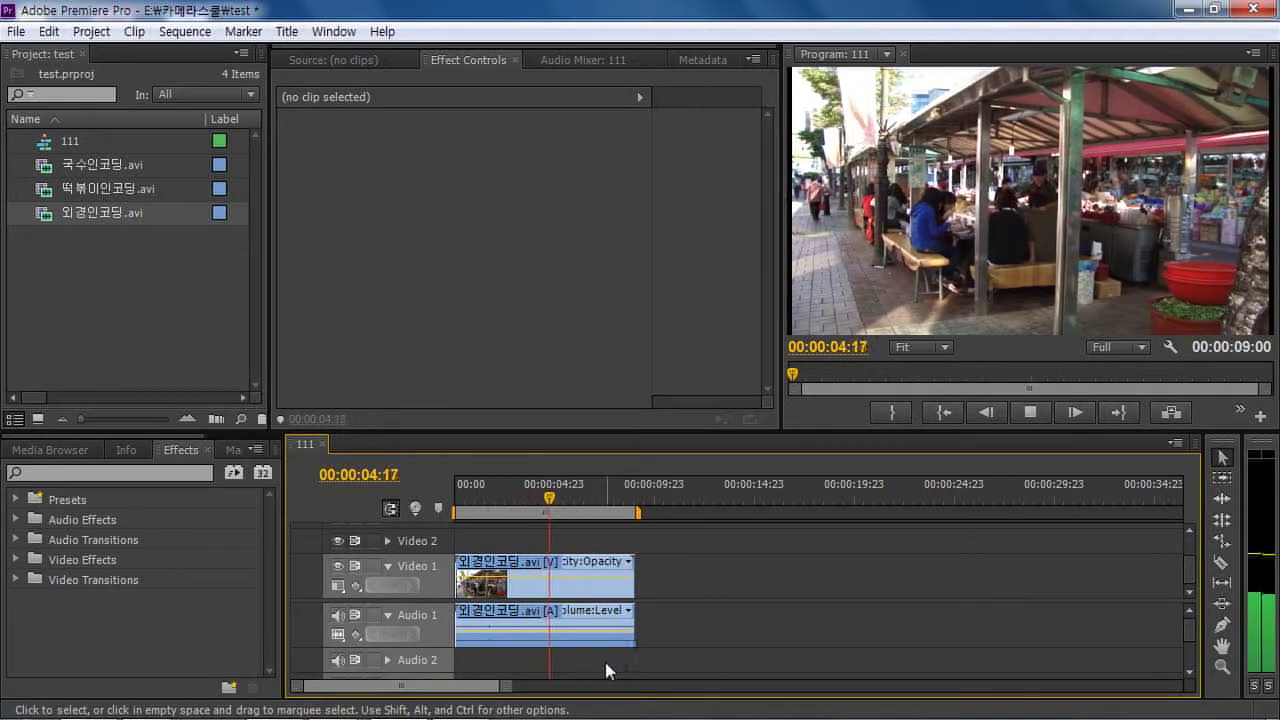
pyautogui.press('space')
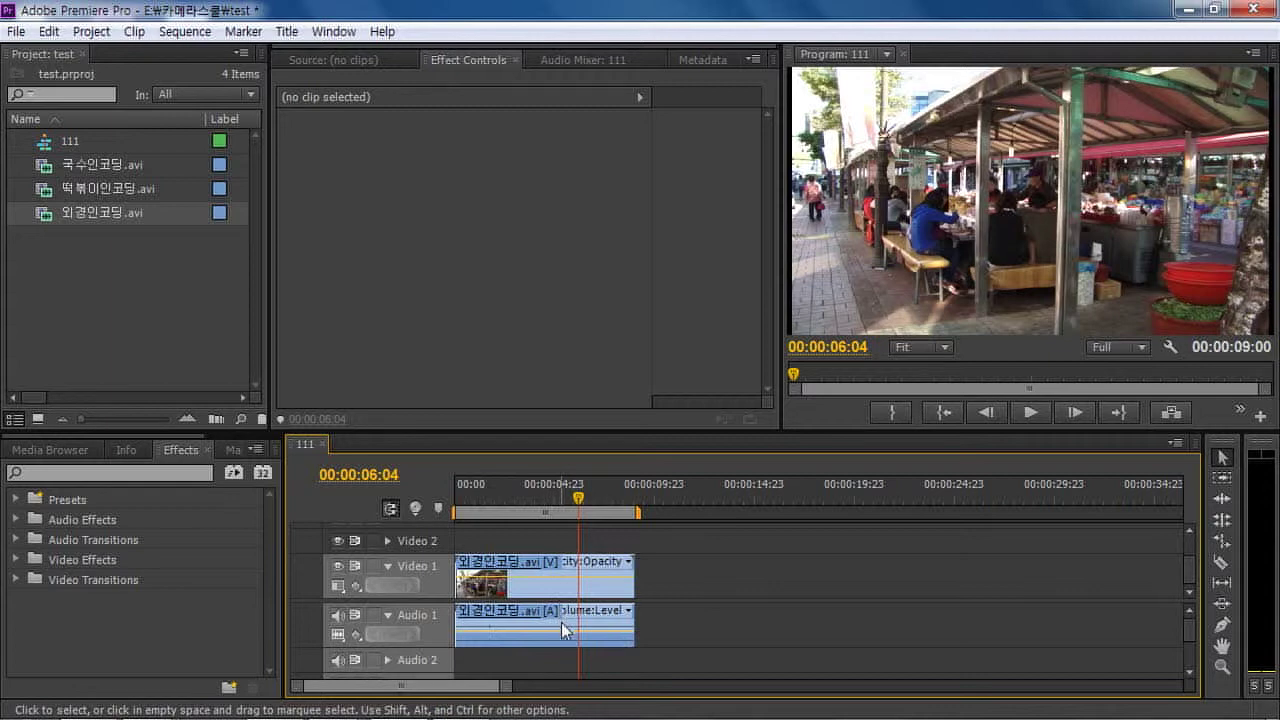
# Adjust the volume line of the clip on Audio 1, raising it to 6.02 dB and lowering it again to about 2.33 dB
pyautogui.moveTo(563, 640)
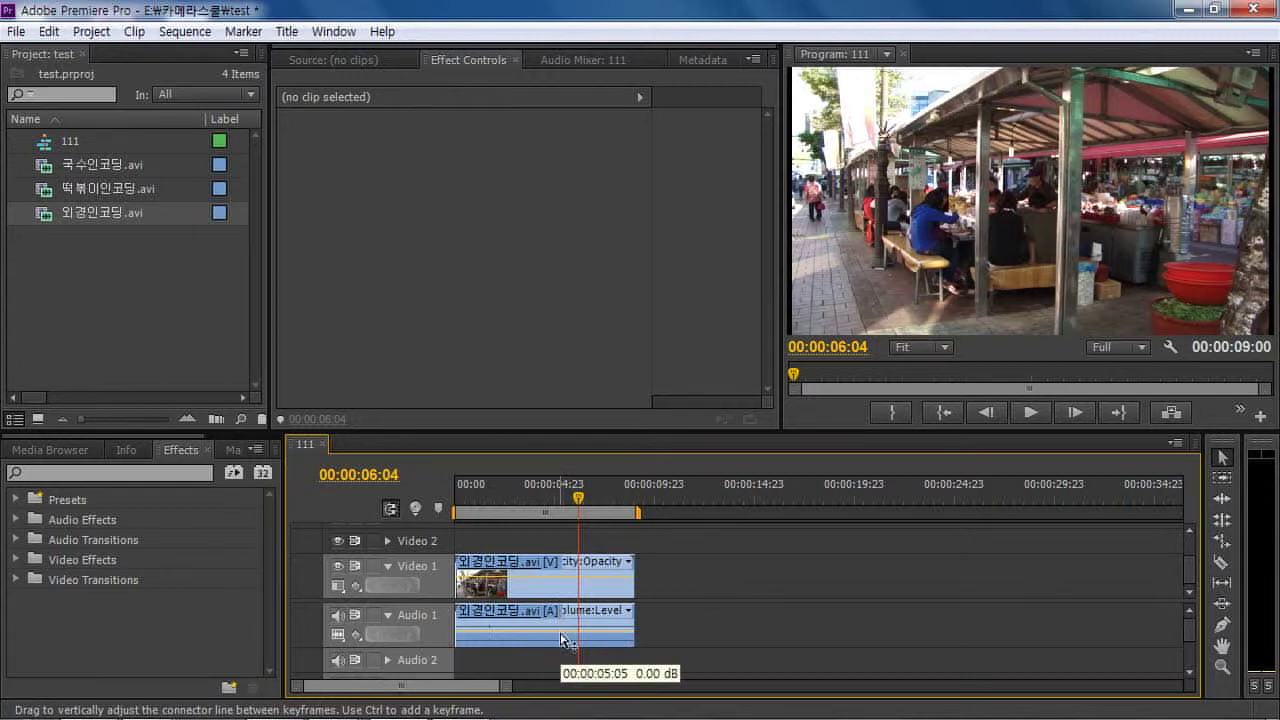
pyautogui.click(563, 640)
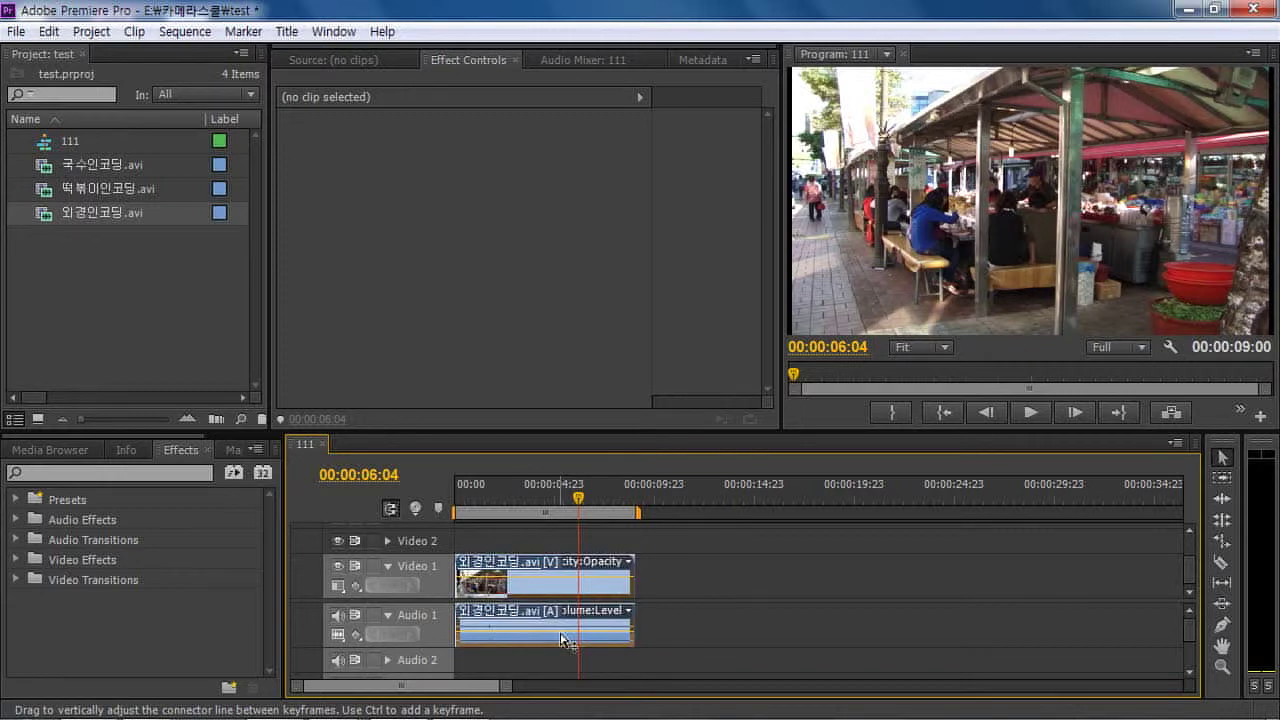
pyautogui.moveTo(565, 640); pyautogui.dragTo(565, 622)
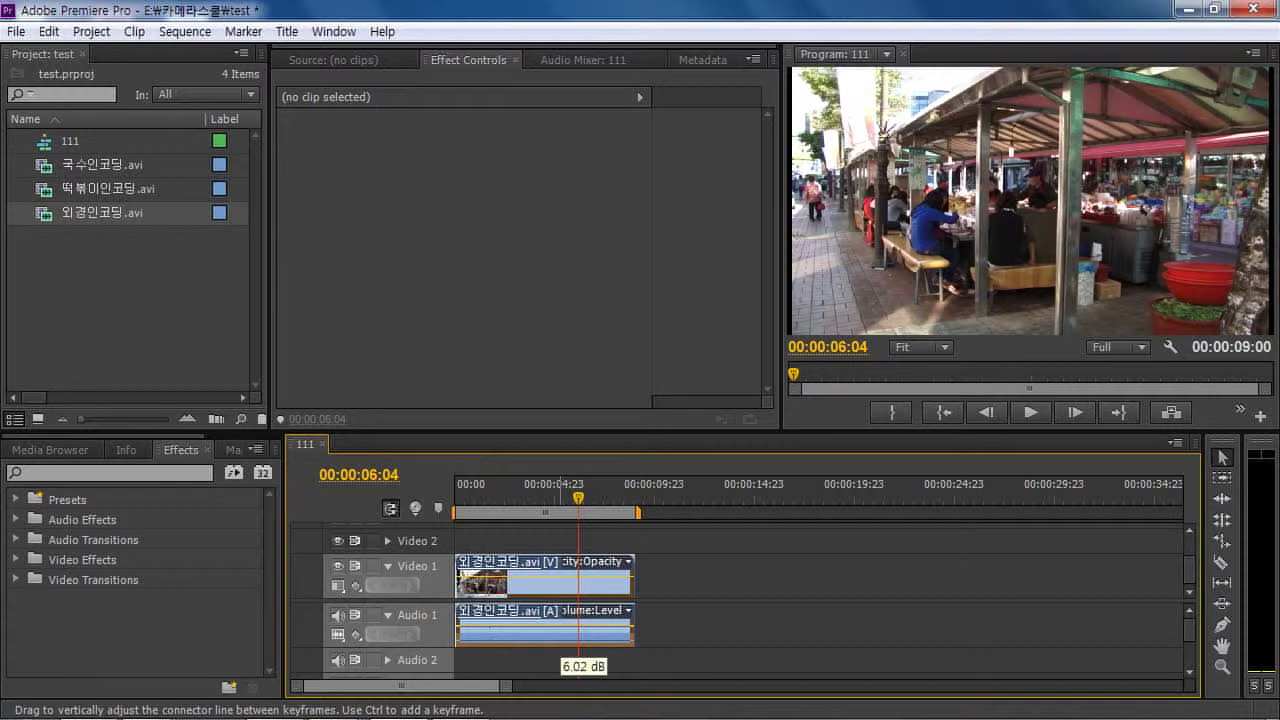
pyautogui.moveTo(565, 622); pyautogui.dragTo(565, 638)
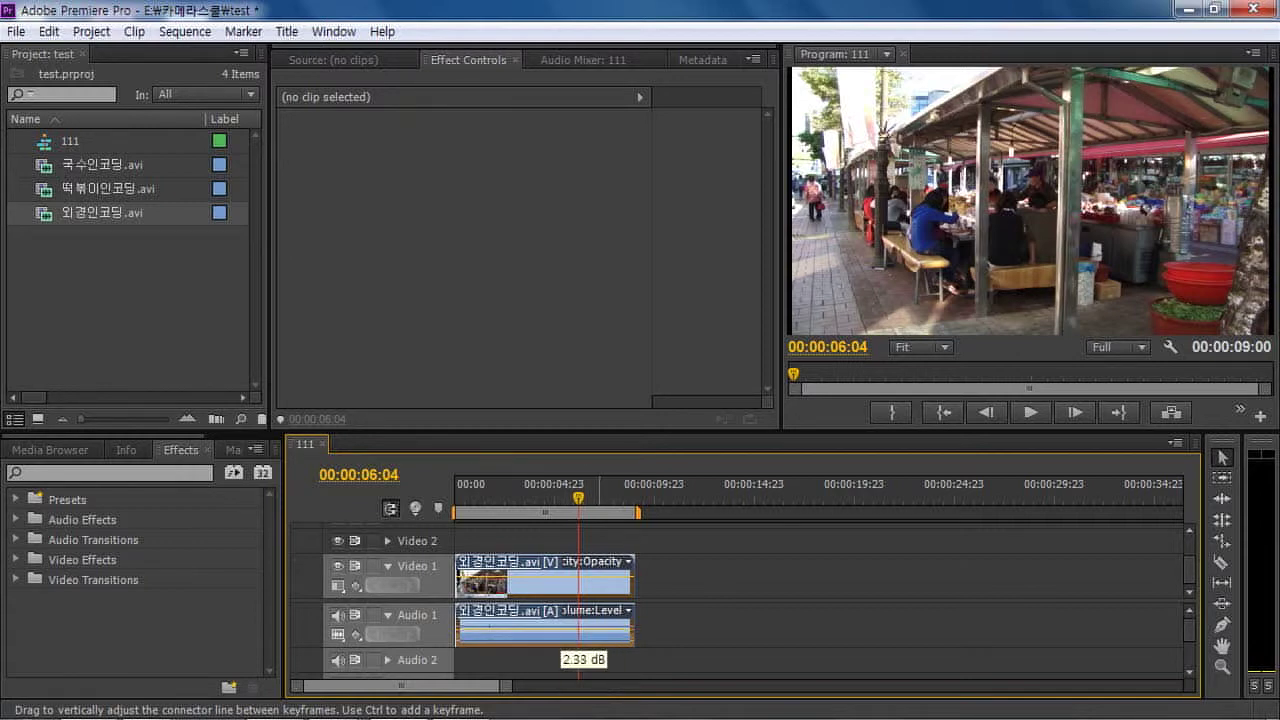
pyautogui.moveTo(578, 628); pyautogui.dragTo(578, 630)
# Play the clip from 00:00:00:22 to listen to its adjusted volume
pyautogui.click(473, 508)
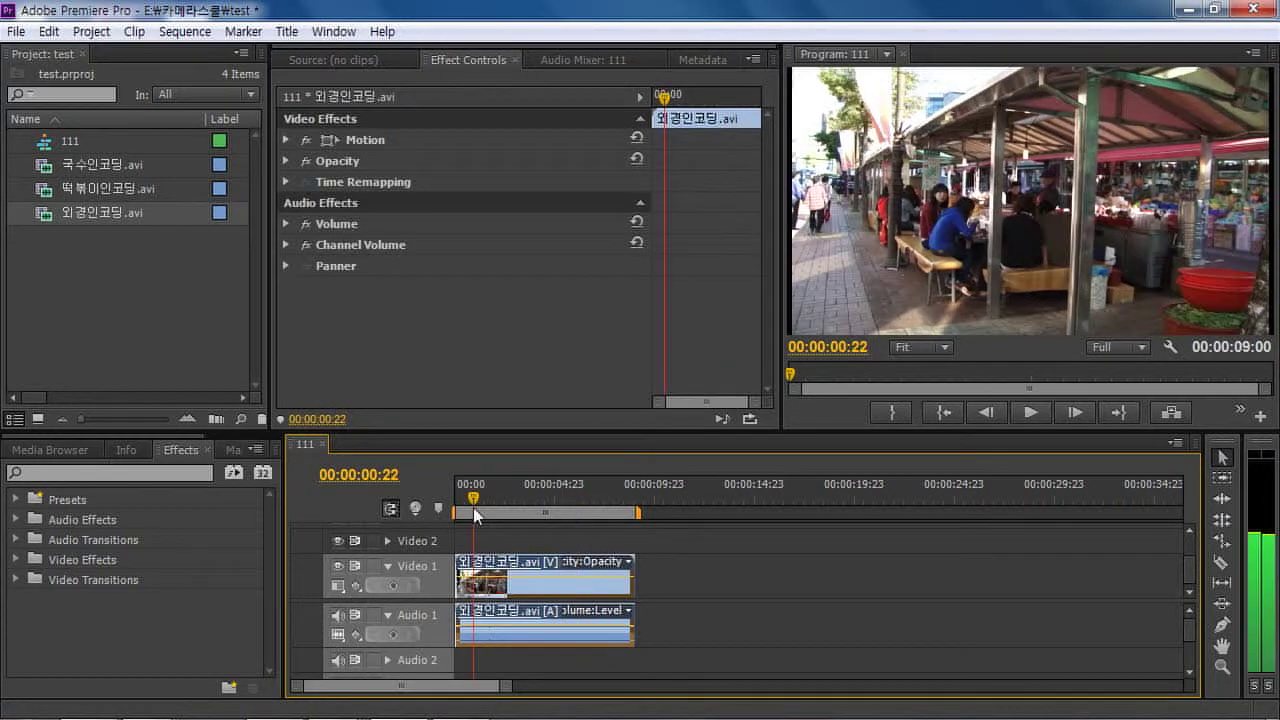
pyautogui.press('space')
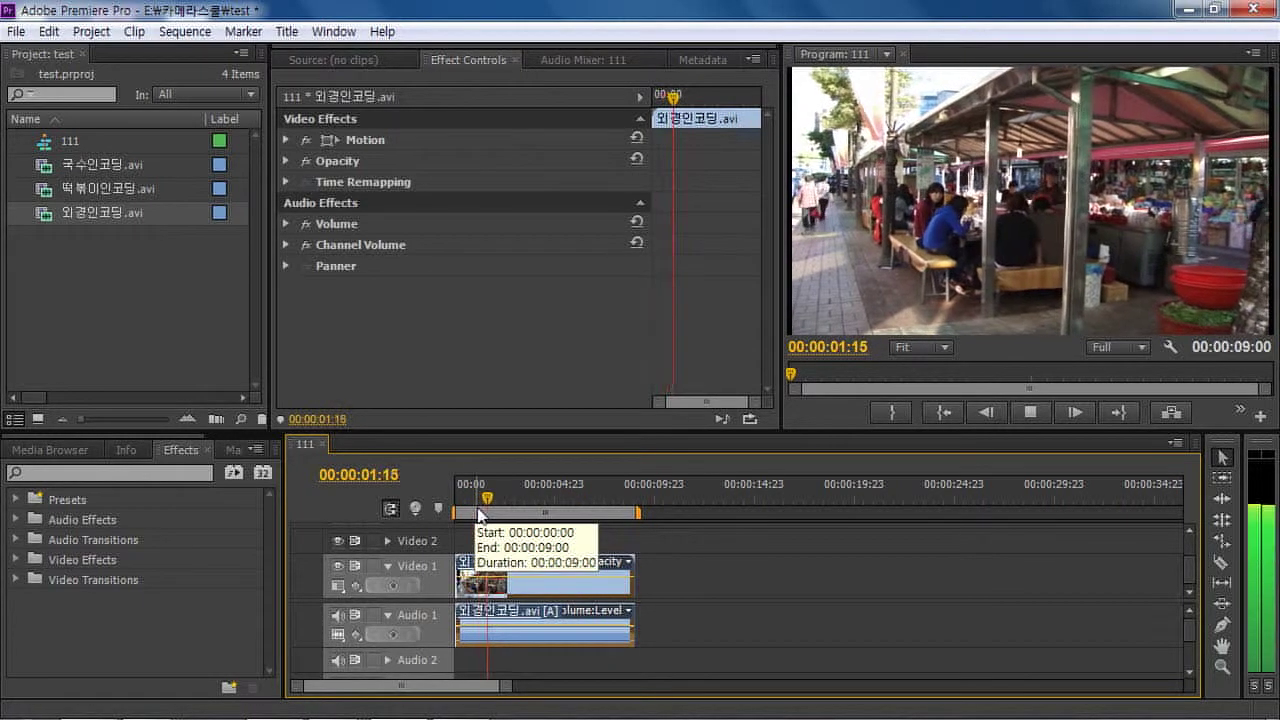
pyautogui.press('space')
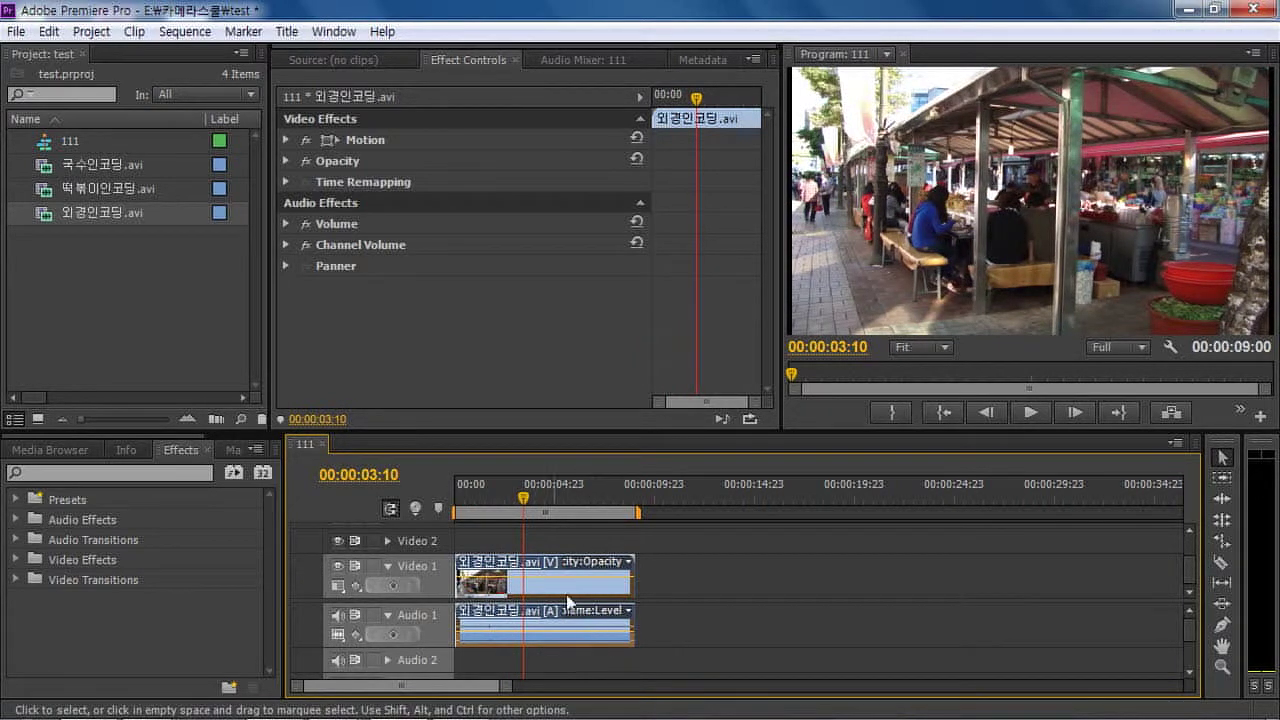
# Show the Audio Mixer and play the clip to watch the level meters of Audio 1 and the master track
pyautogui.click(570, 60)
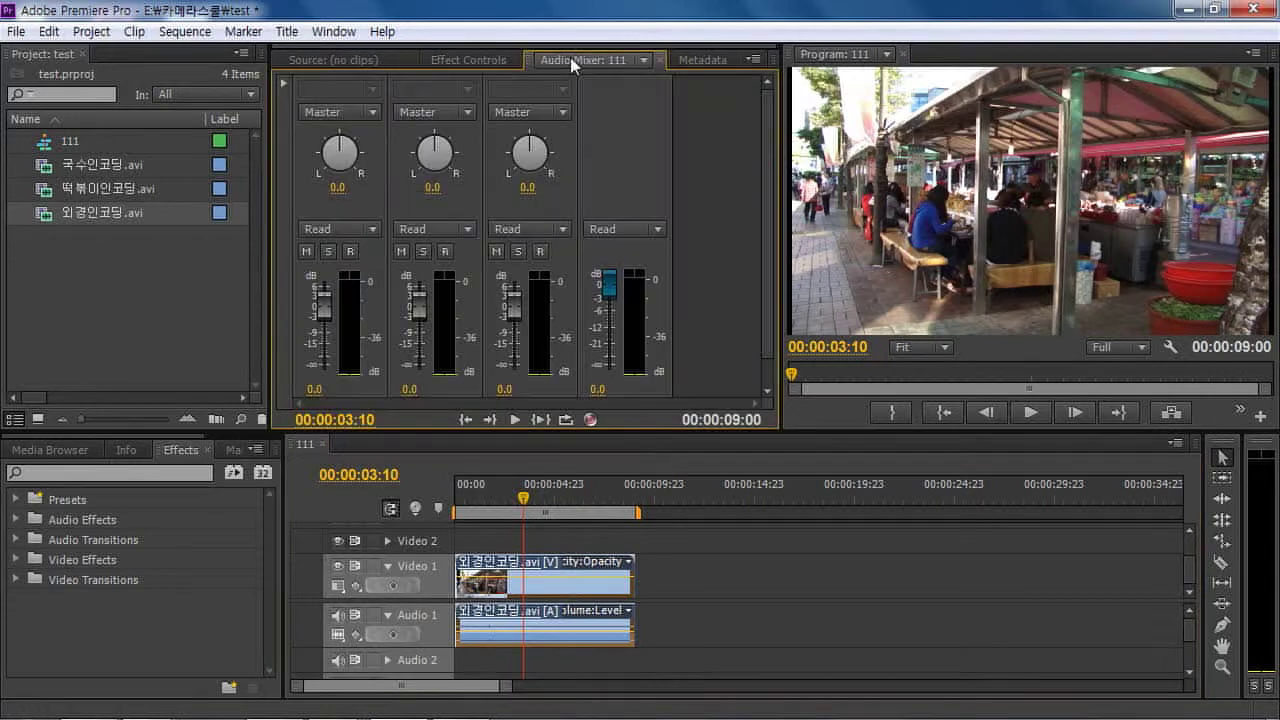
pyautogui.click(518, 506)
pyautogui.press('space')
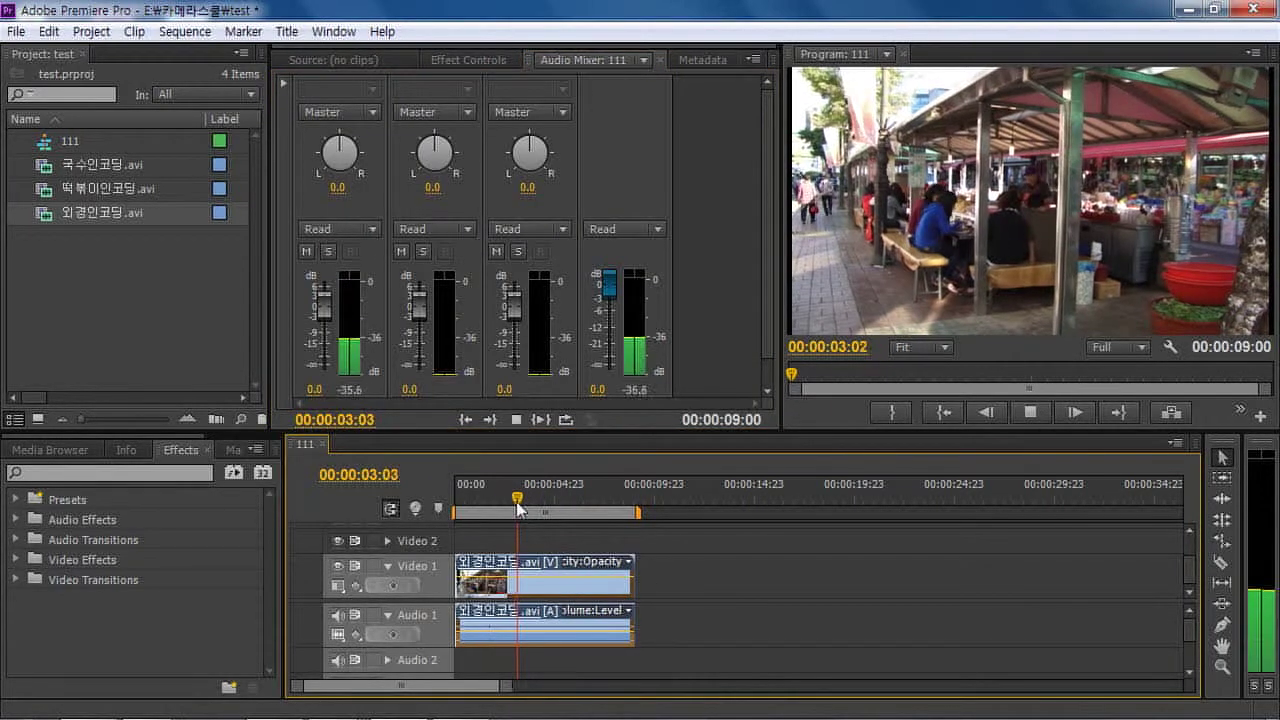
pyautogui.press('space')
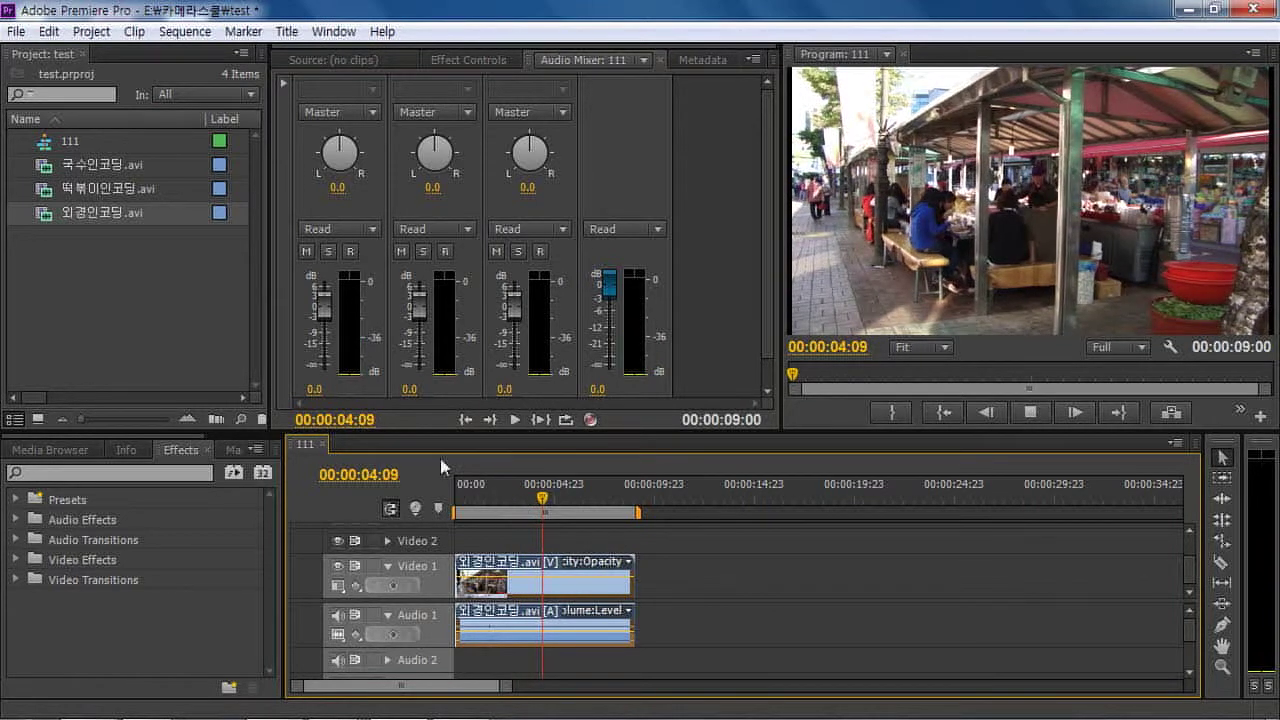
pyautogui.press('space')
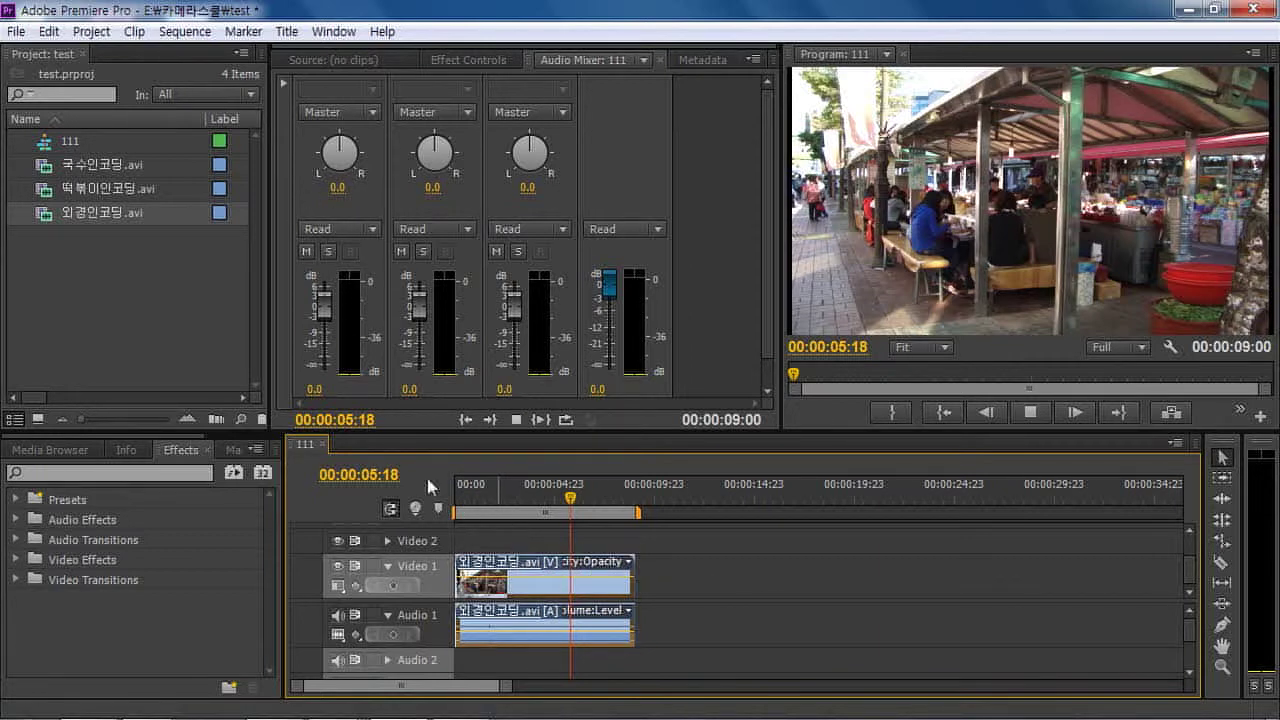
pyautogui.press('space')
# Pull the Audio 1 mixer fader down to silence, raise it to 6.0 dB, and play the sequence to hear the level
pyautogui.moveTo(328, 304); pyautogui.dragTo(326, 372)
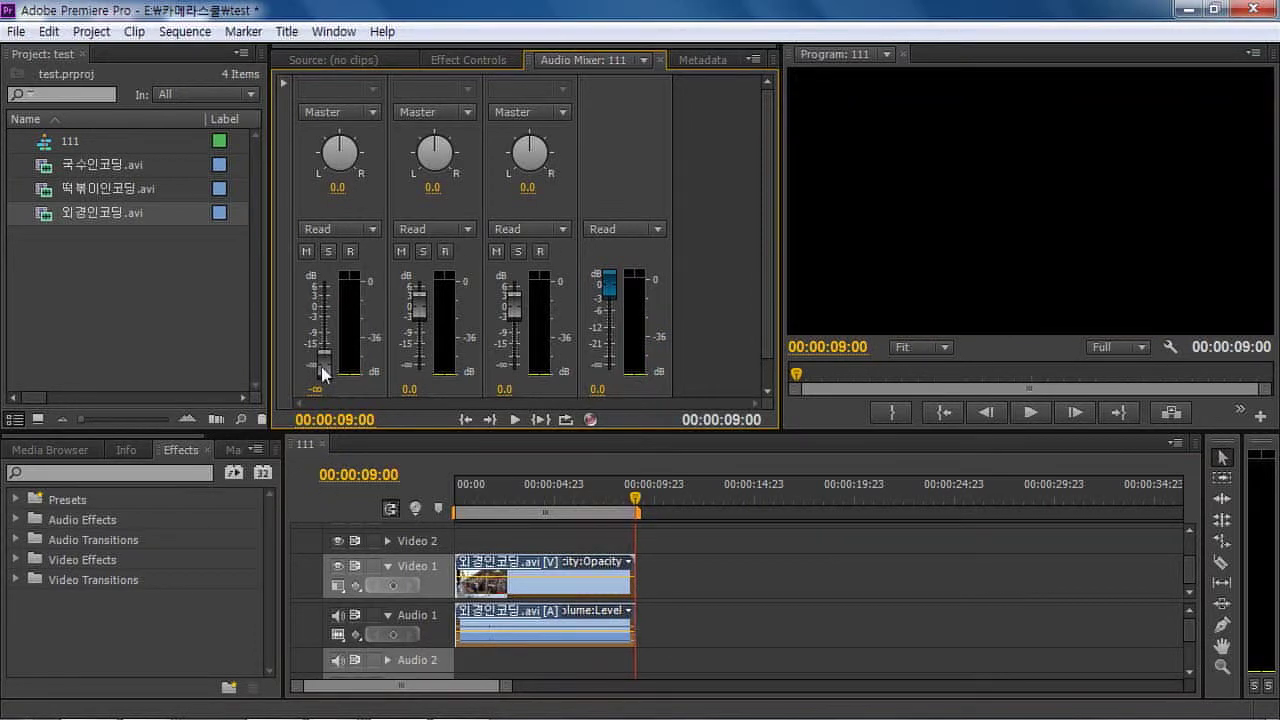
pyautogui.moveTo(320, 357); pyautogui.dragTo(322, 284)
pyautogui.click(491, 488)
pyautogui.press('space')
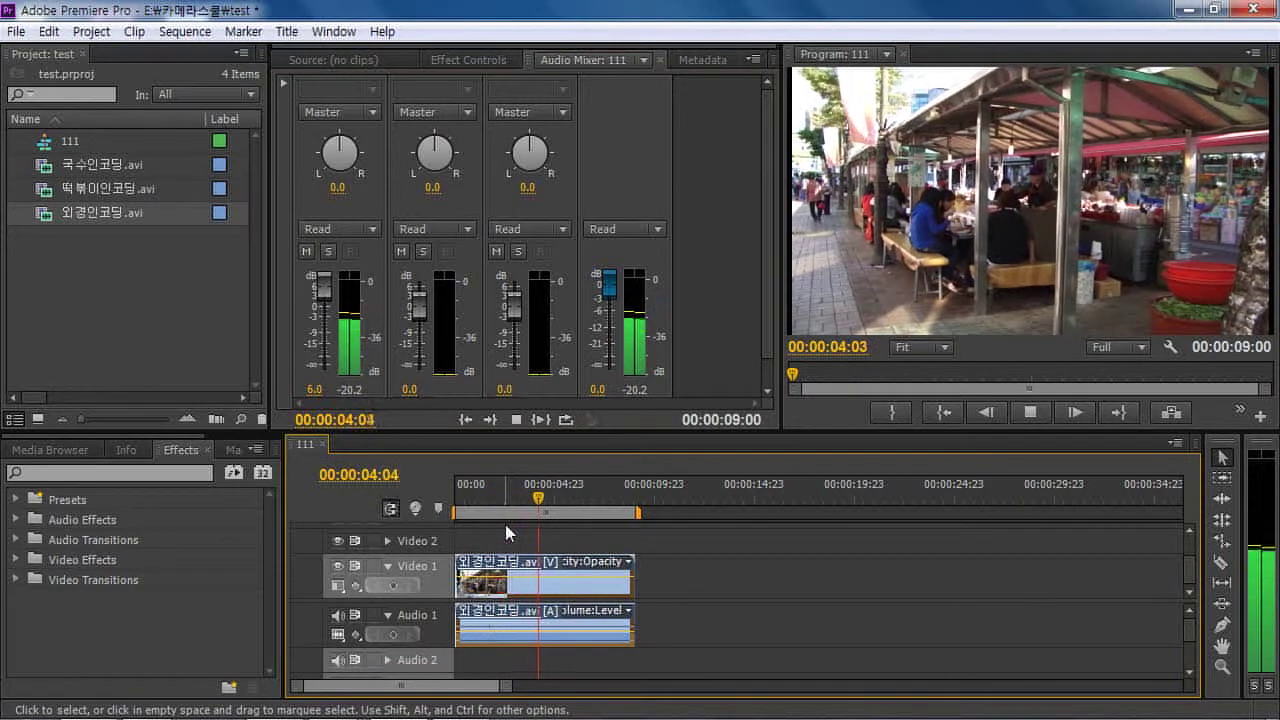
pyautogui.press('space')
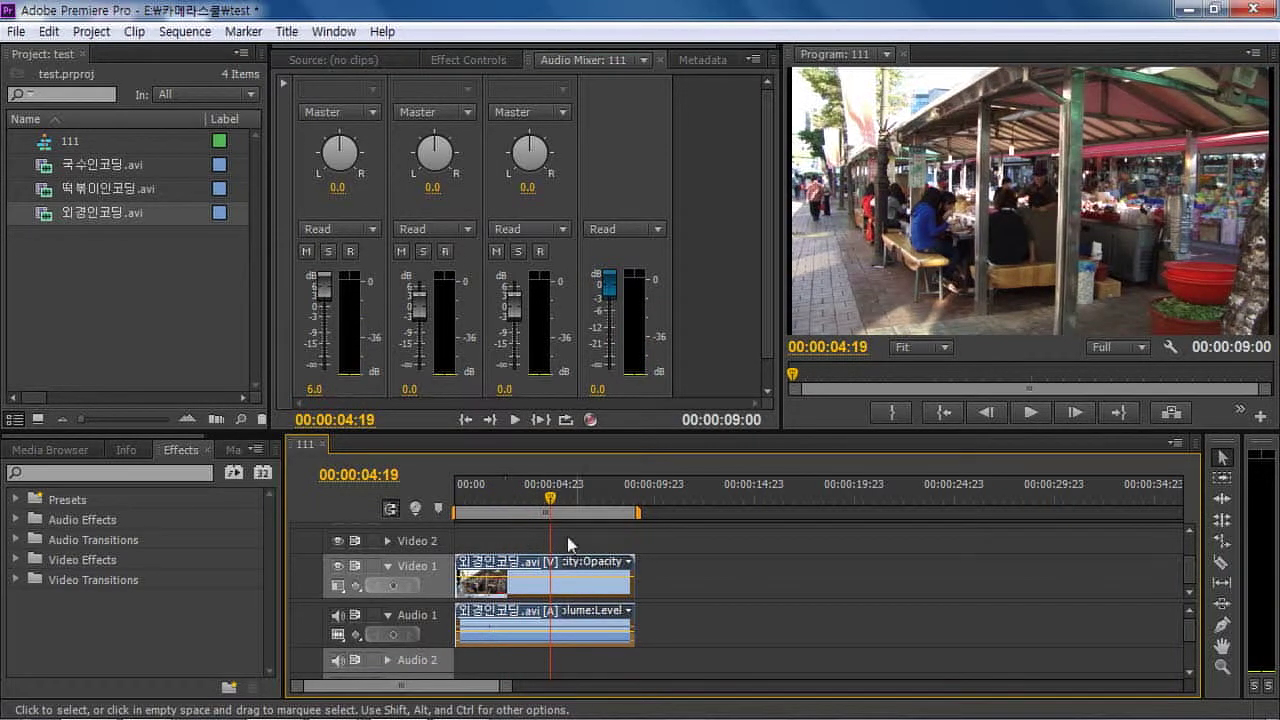
pyautogui.moveTo(470, 489); pyautogui.dragTo(436, 507)
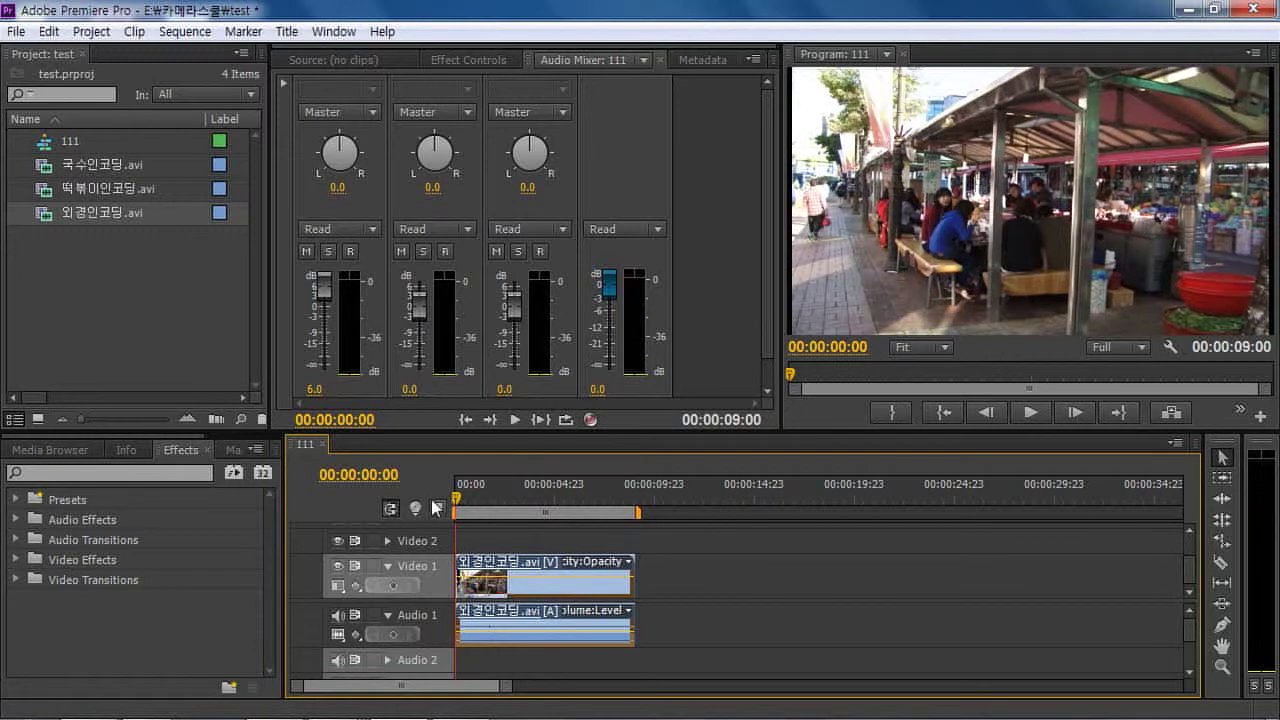
pyautogui.press('space')
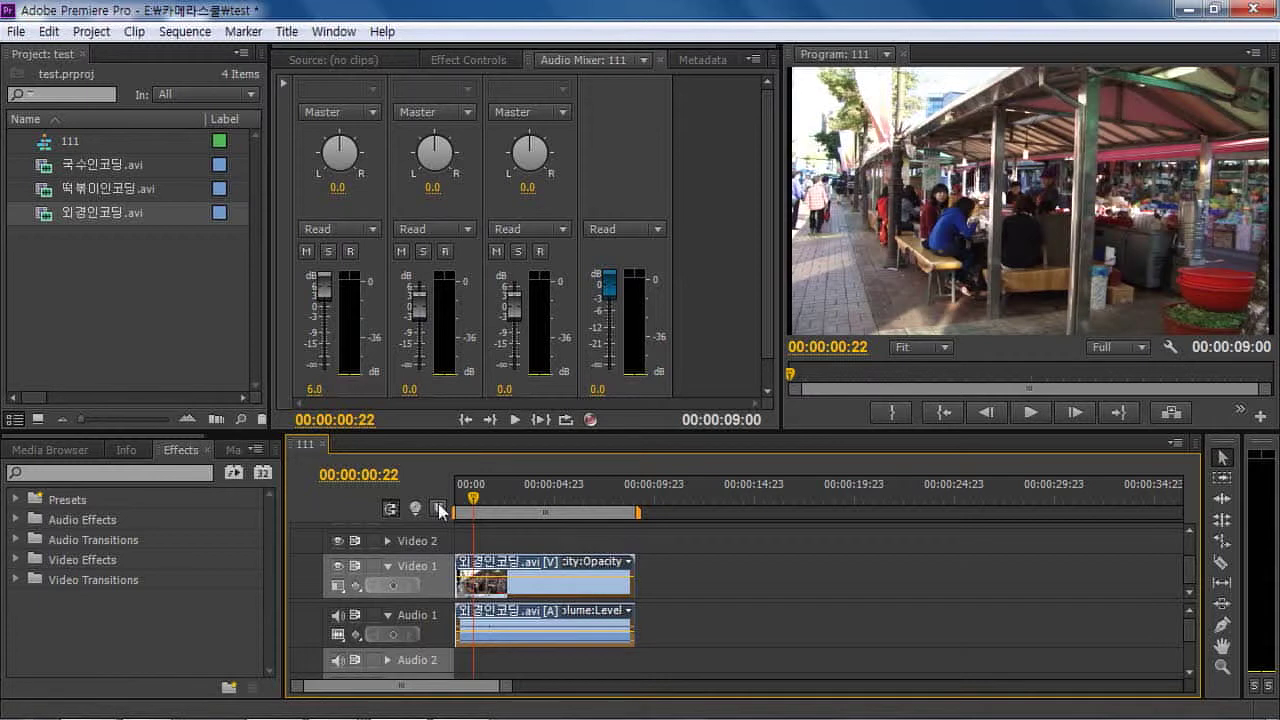
# Apply the Dip to Black transition from the Dissolve video transitions to the start of the clip on Video 1
pyautogui.press('-')
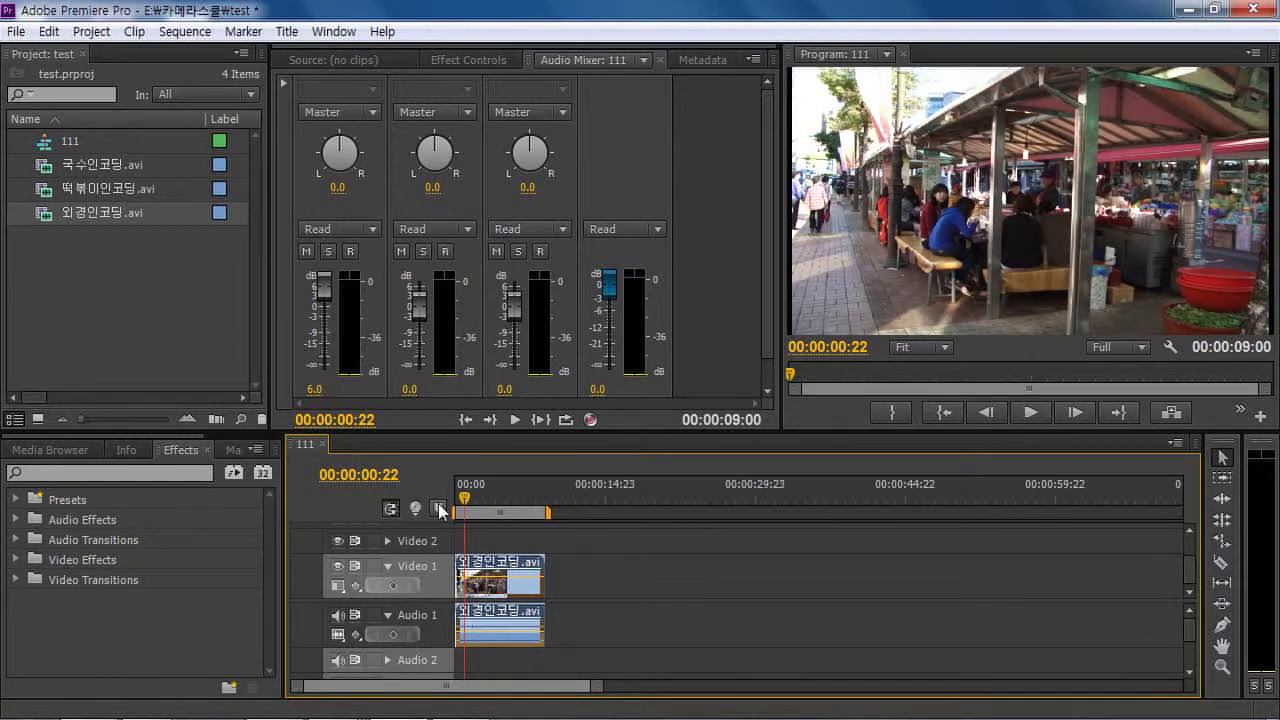
pyautogui.press('=')
pyautogui.press('=')
pyautogui.press('=')
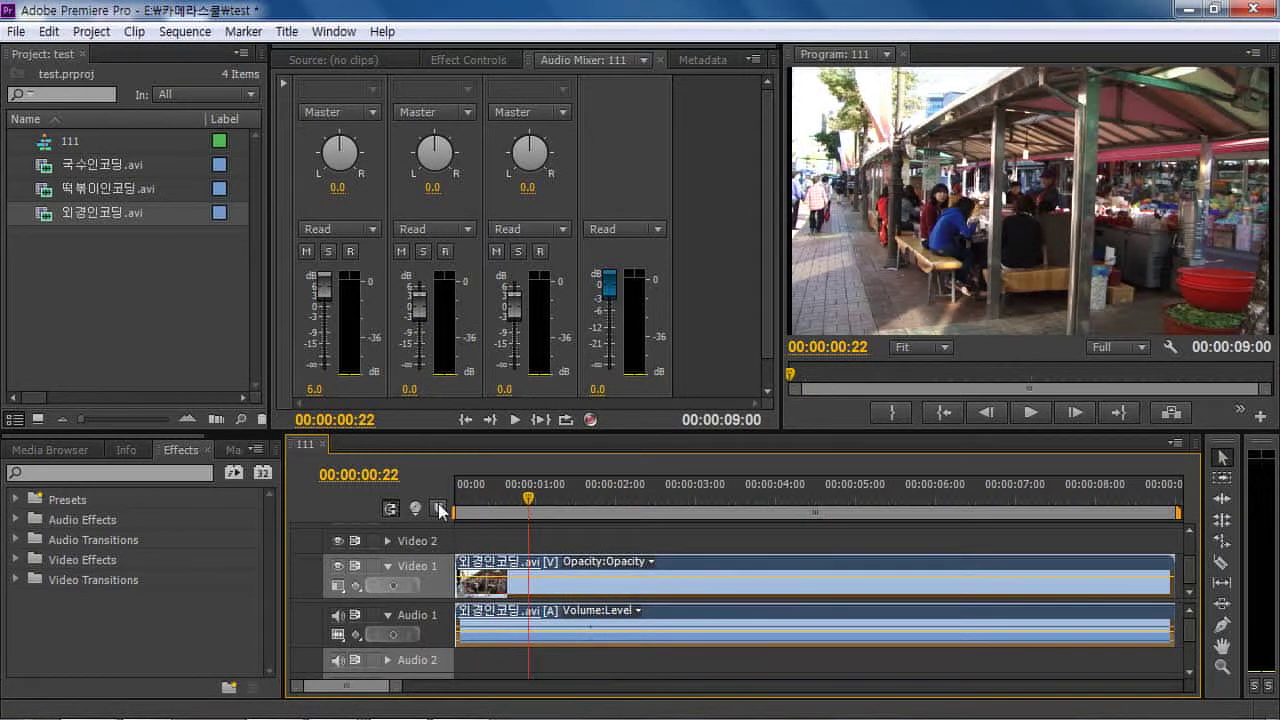
pyautogui.press('-')
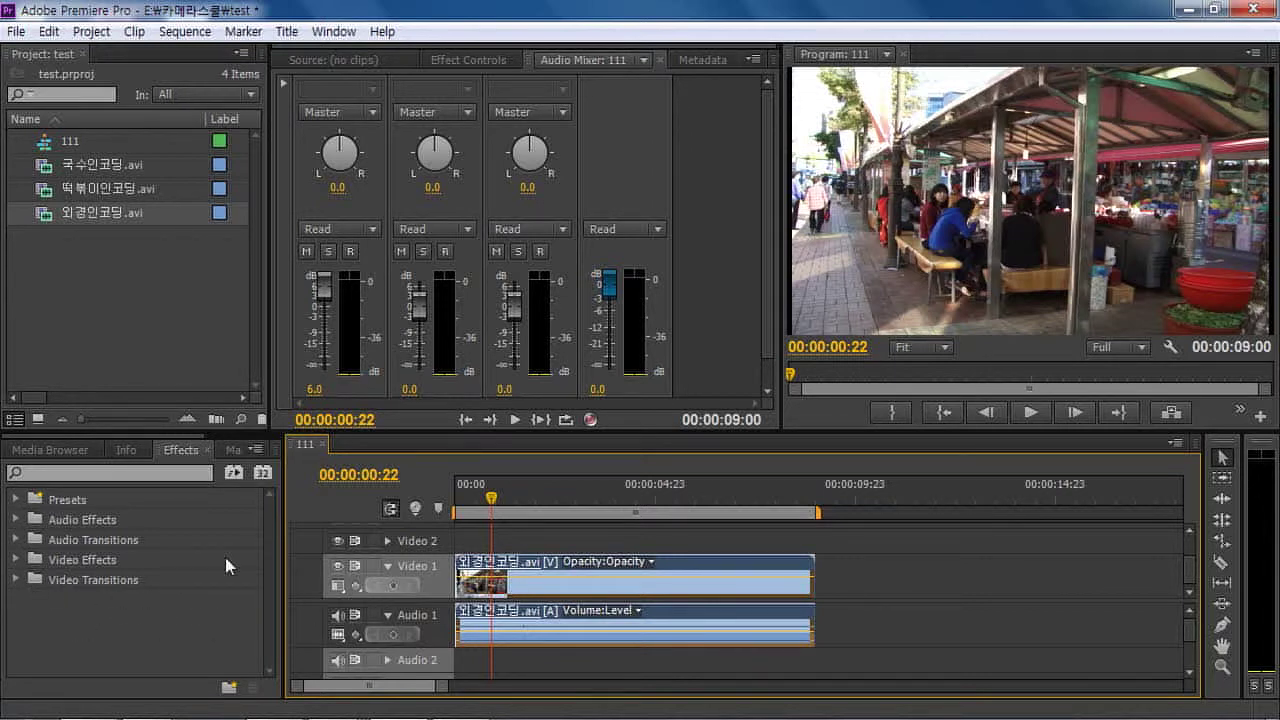
pyautogui.click(15, 580)
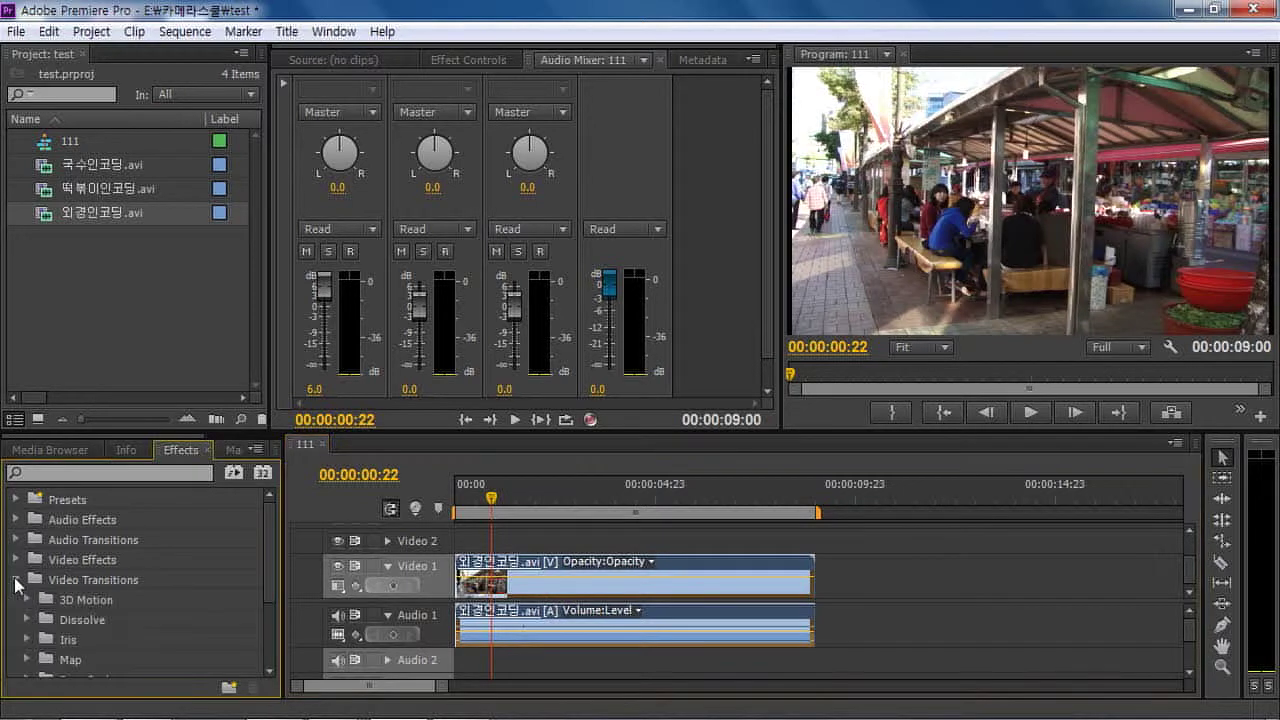
pyautogui.scroll(-3, 264, 582)
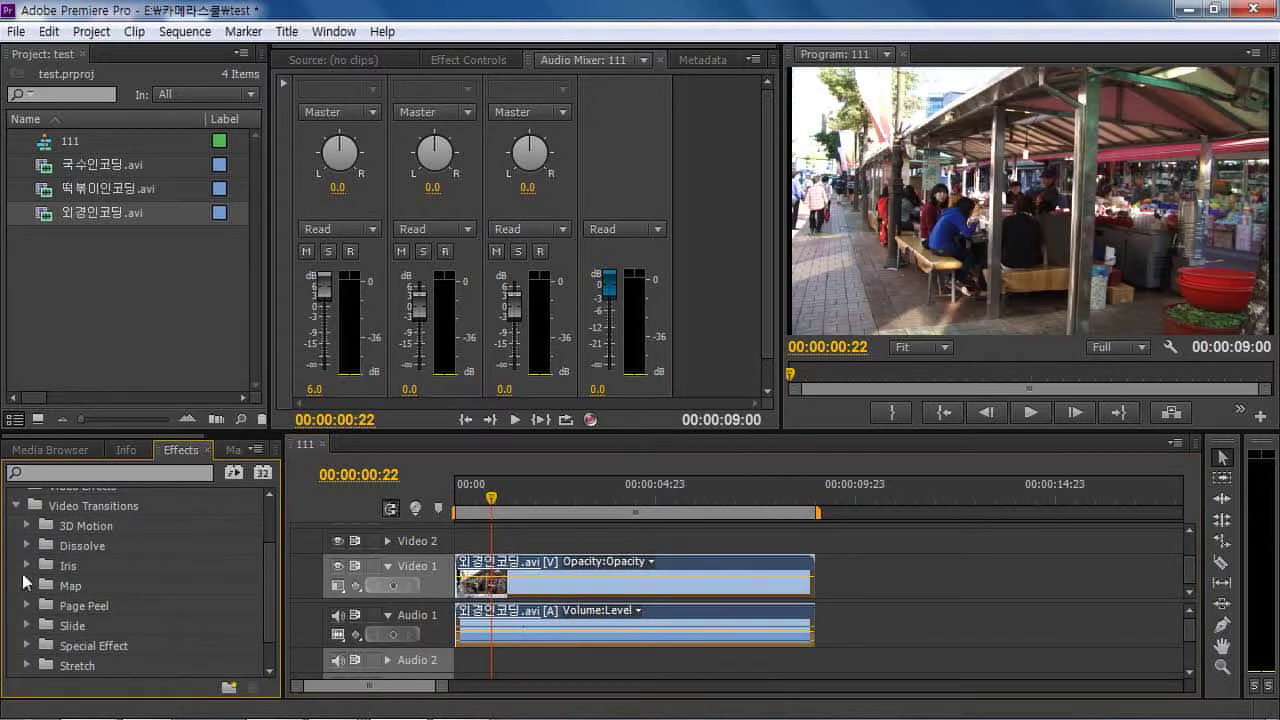
pyautogui.click(27, 546)
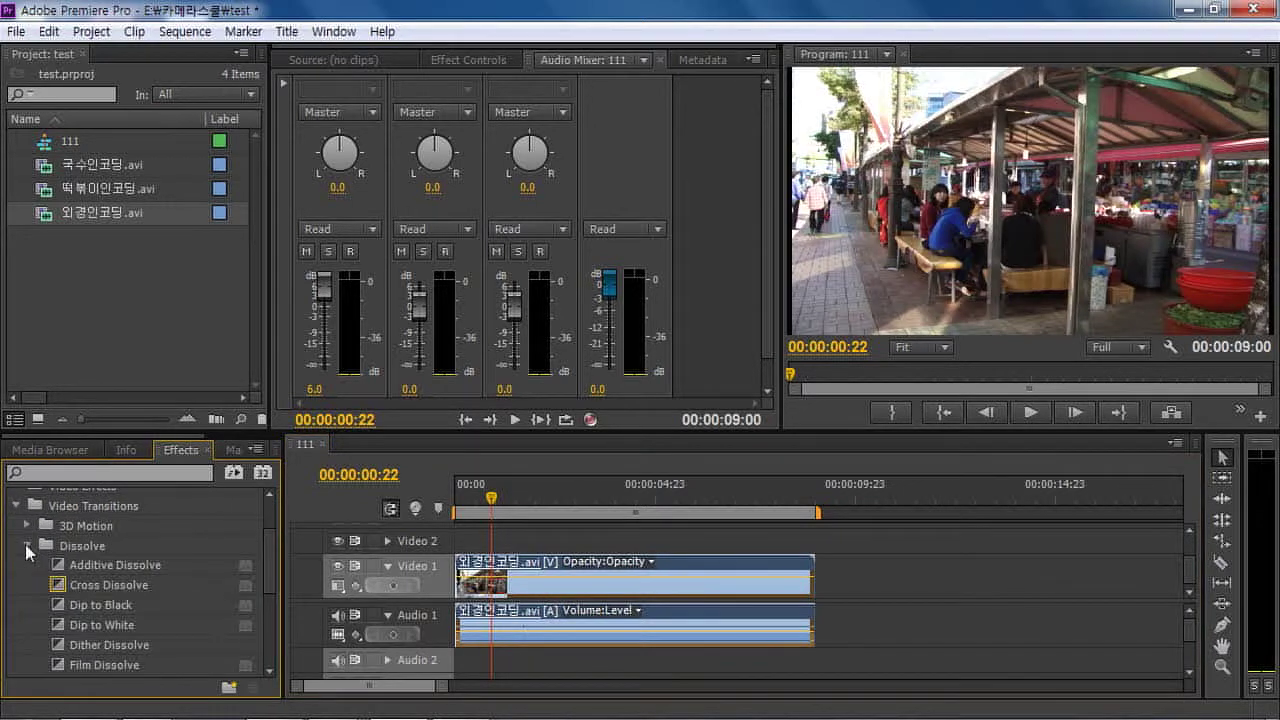
pyautogui.click(113, 603)
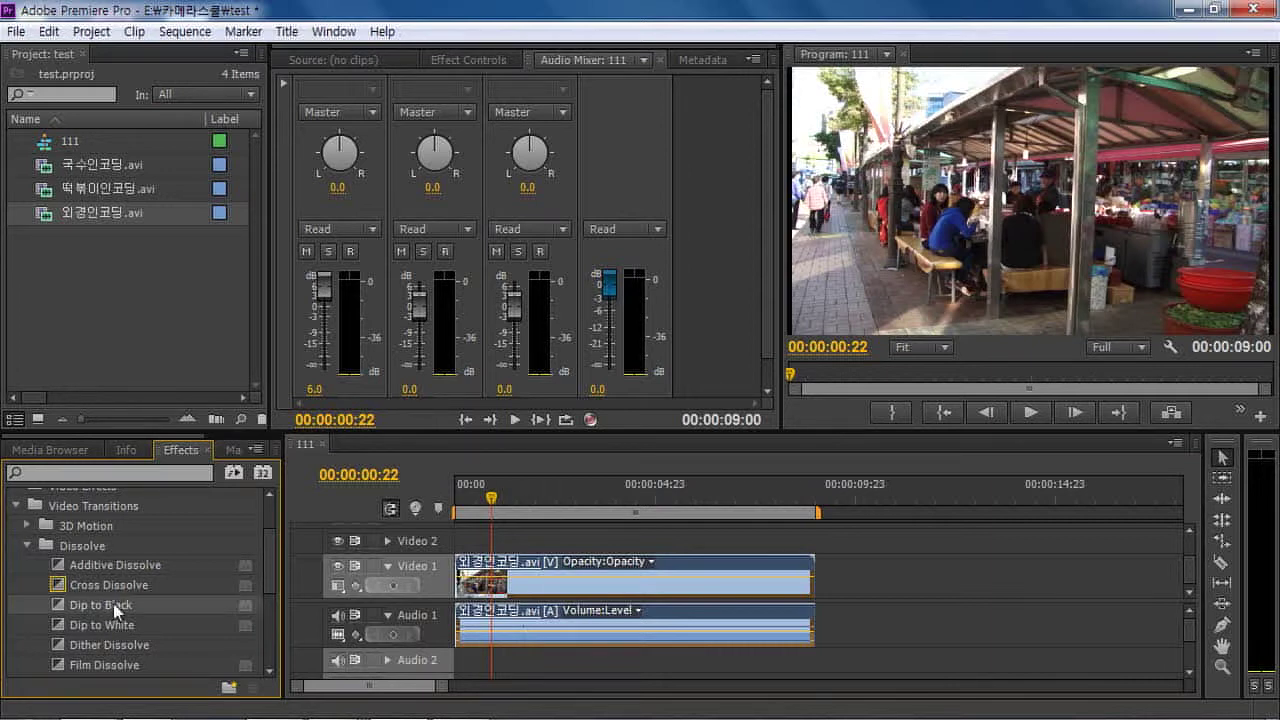
pyautogui.moveTo(113, 603); pyautogui.dragTo(470, 578)
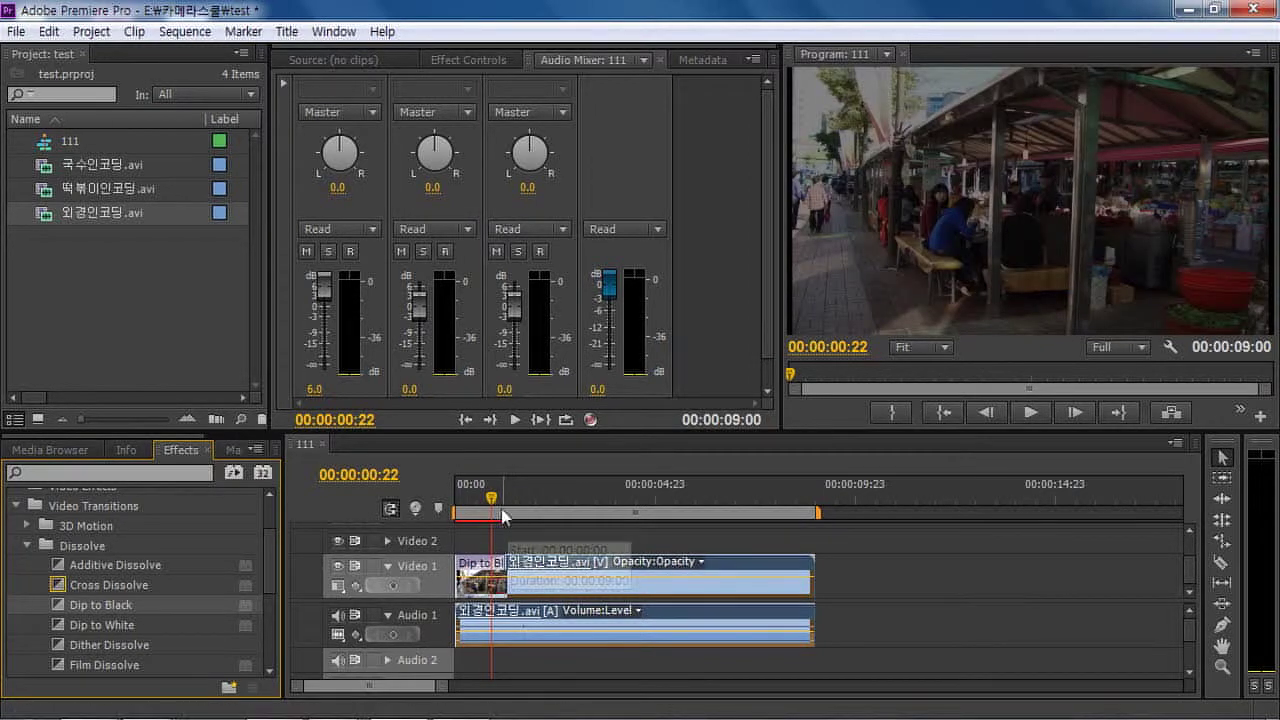
# Play the sequence from its beginning to review the Dip to Black transition
pyautogui.moveTo(491, 497); pyautogui.dragTo(383, 517)
pyautogui.press('space')
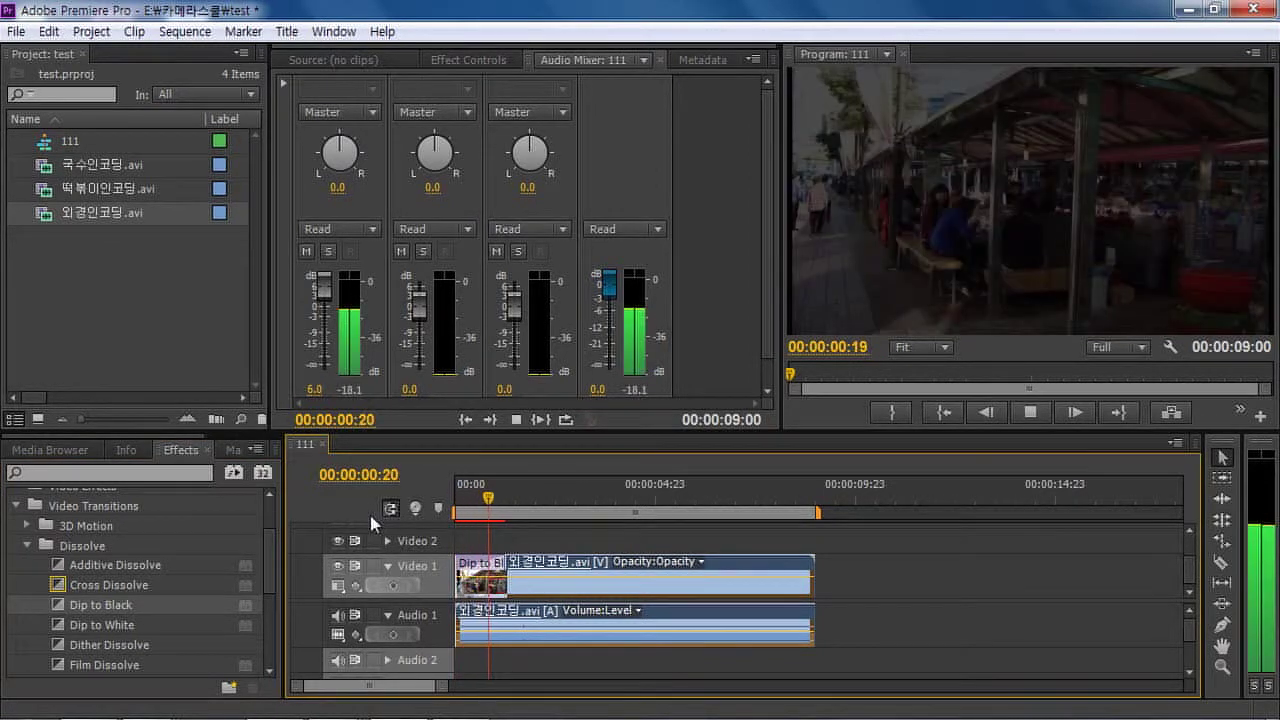
pyautogui.press('space')
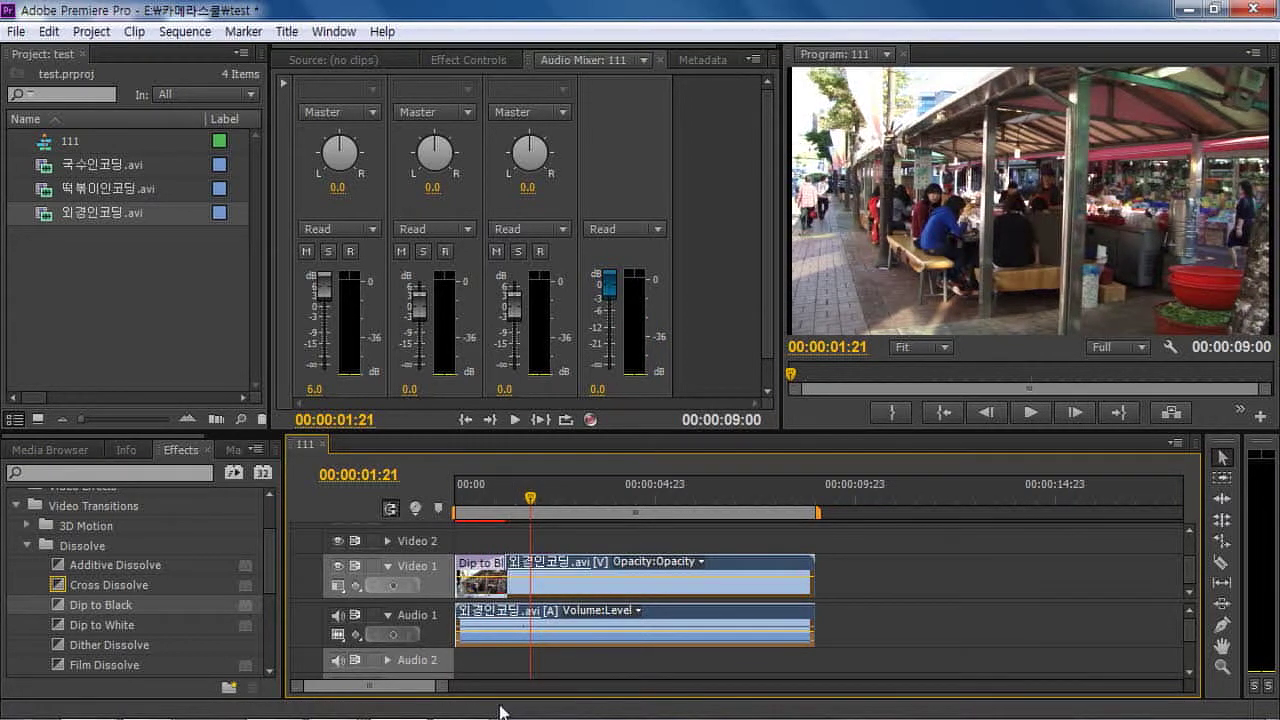
# Add a volume keyframe to the Audio 1 clip at 00:00:01:07, where the opening Dip to Black ends
pyautogui.click(526, 495)
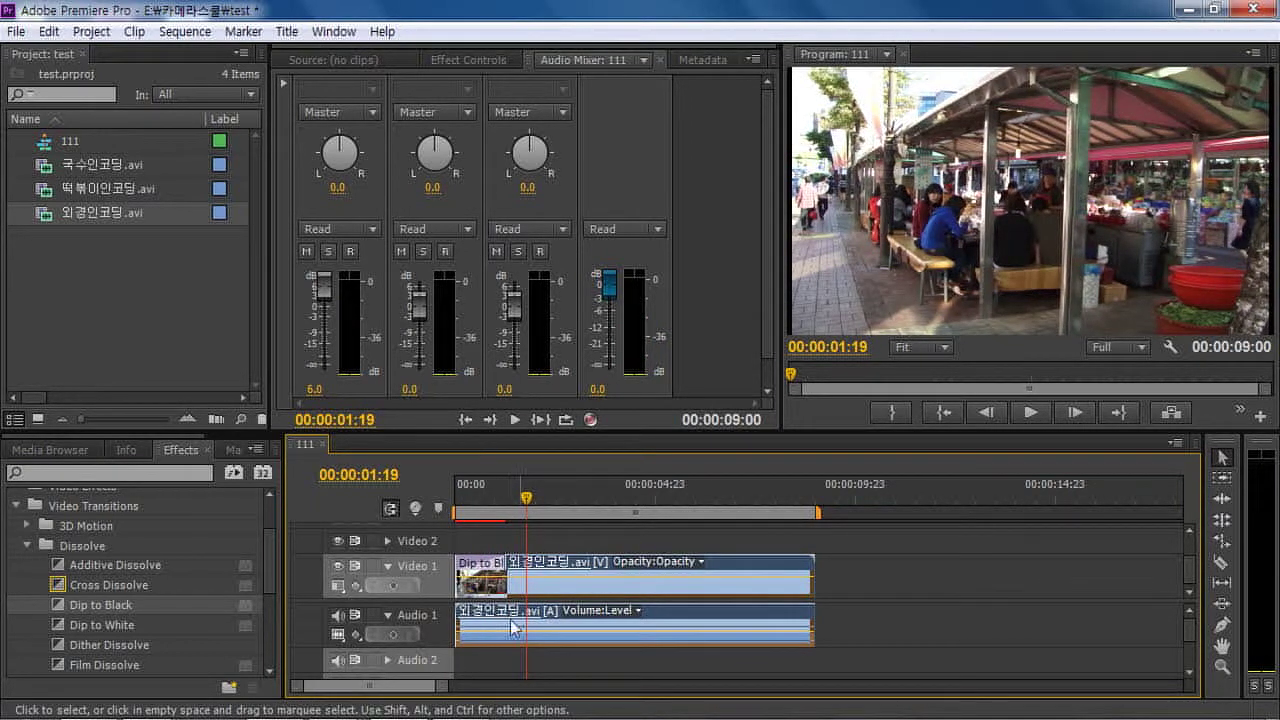
pyautogui.moveTo(537, 495); pyautogui.dragTo(506, 495)
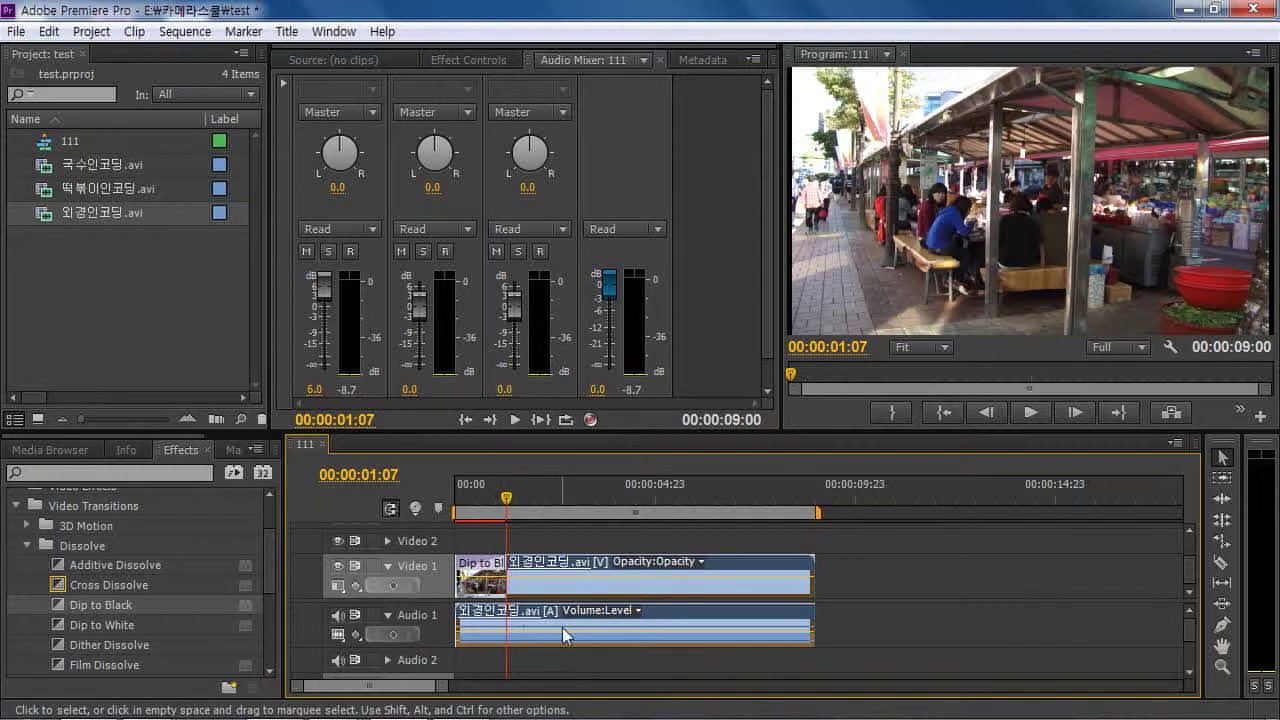
pyautogui.click(391, 637)
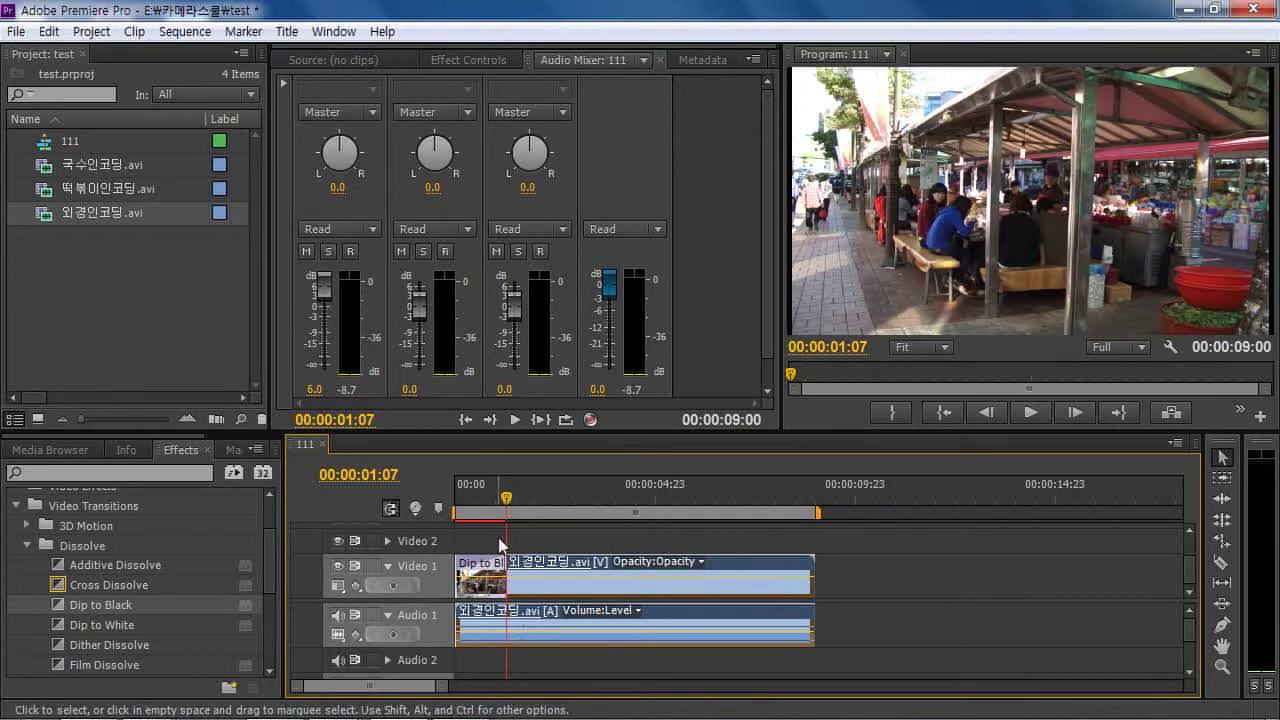
pyautogui.moveTo(510, 503); pyautogui.dragTo(476, 503)
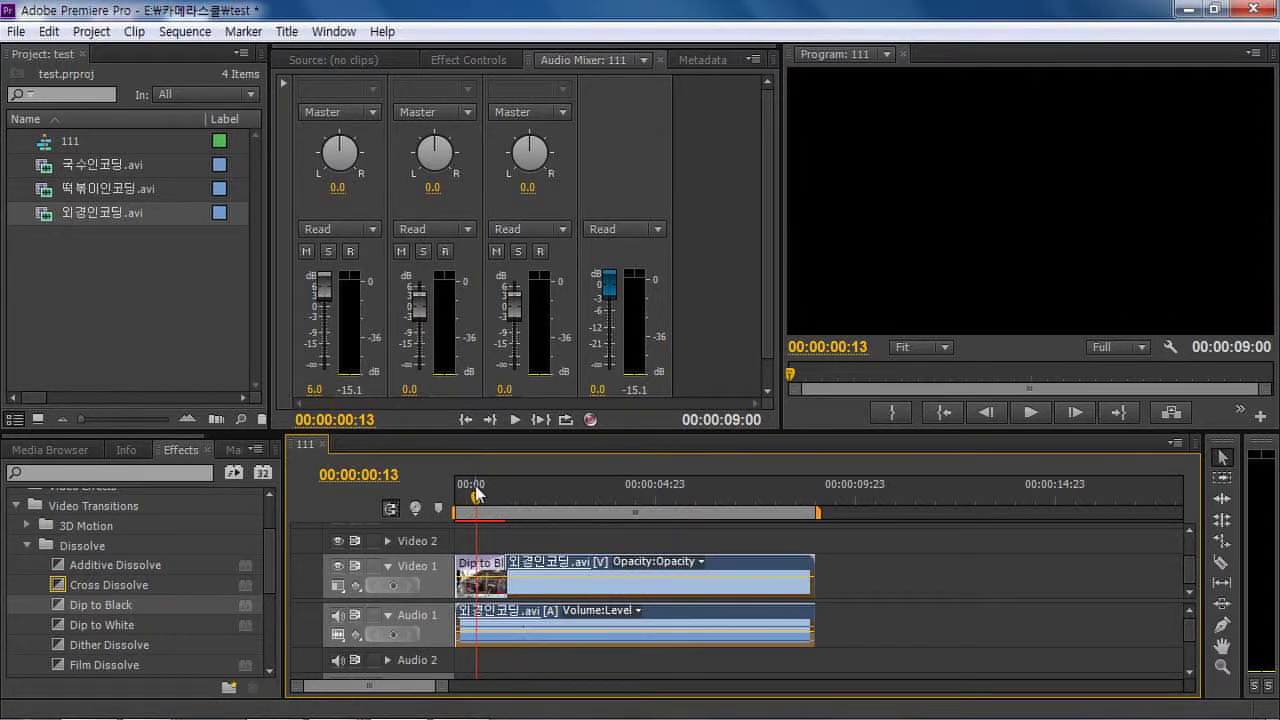
pyautogui.moveTo(476, 495); pyautogui.dragTo(507, 498)
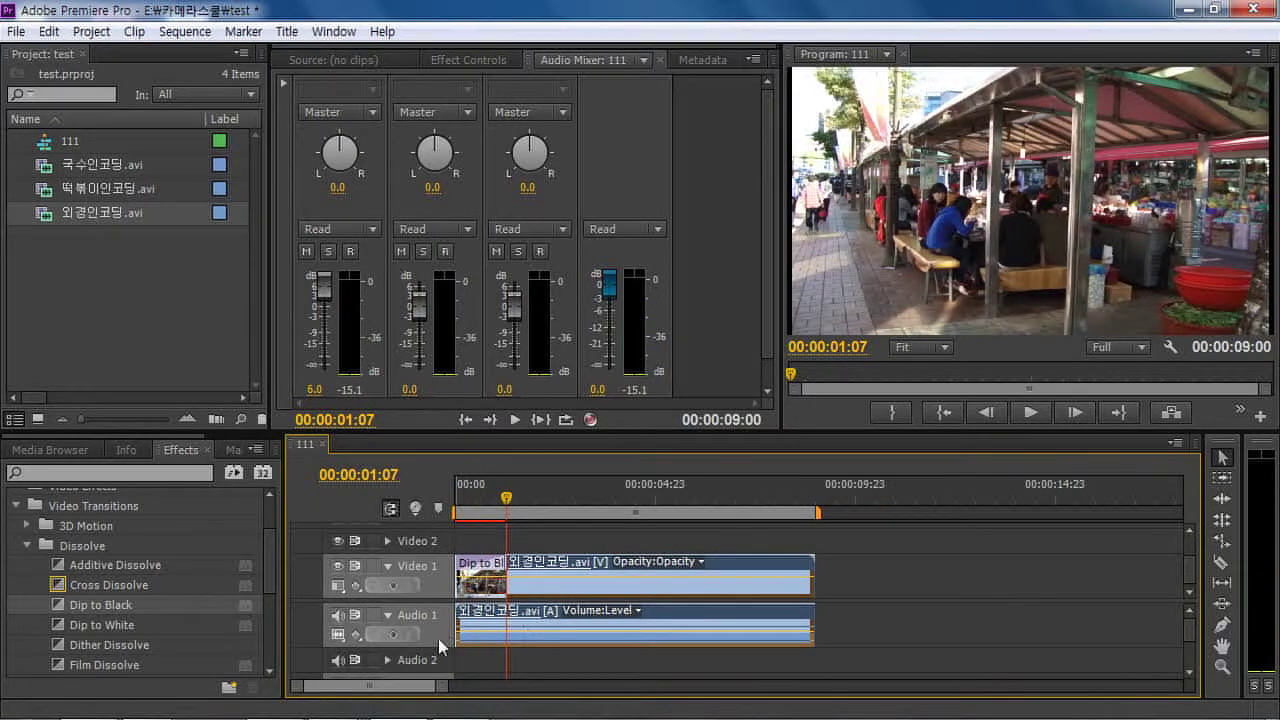
pyautogui.click(394, 635)
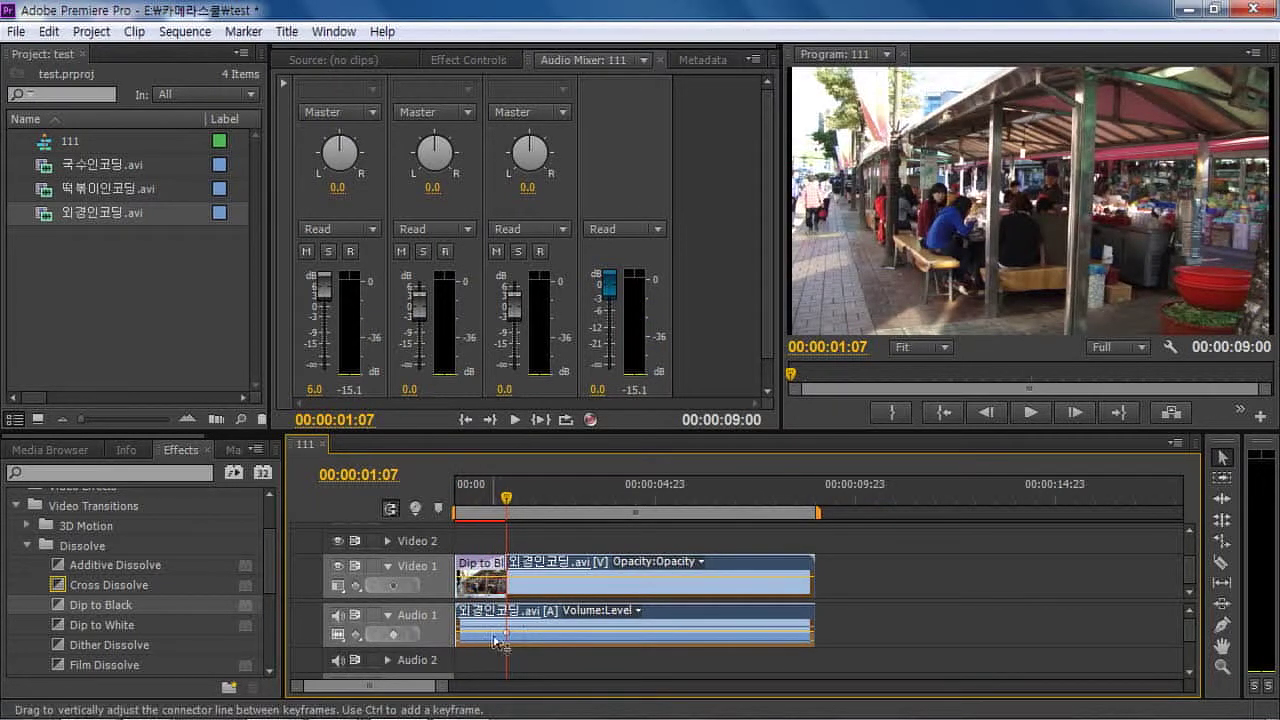
# Add a volume keyframe at 00:00:00:10 on Audio 1 and move it to the clip's start at the lowest level for a fade-in
pyautogui.click(504, 498)
pyautogui.moveTo(505, 498); pyautogui.dragTo(471, 498)
pyautogui.click(394, 635)
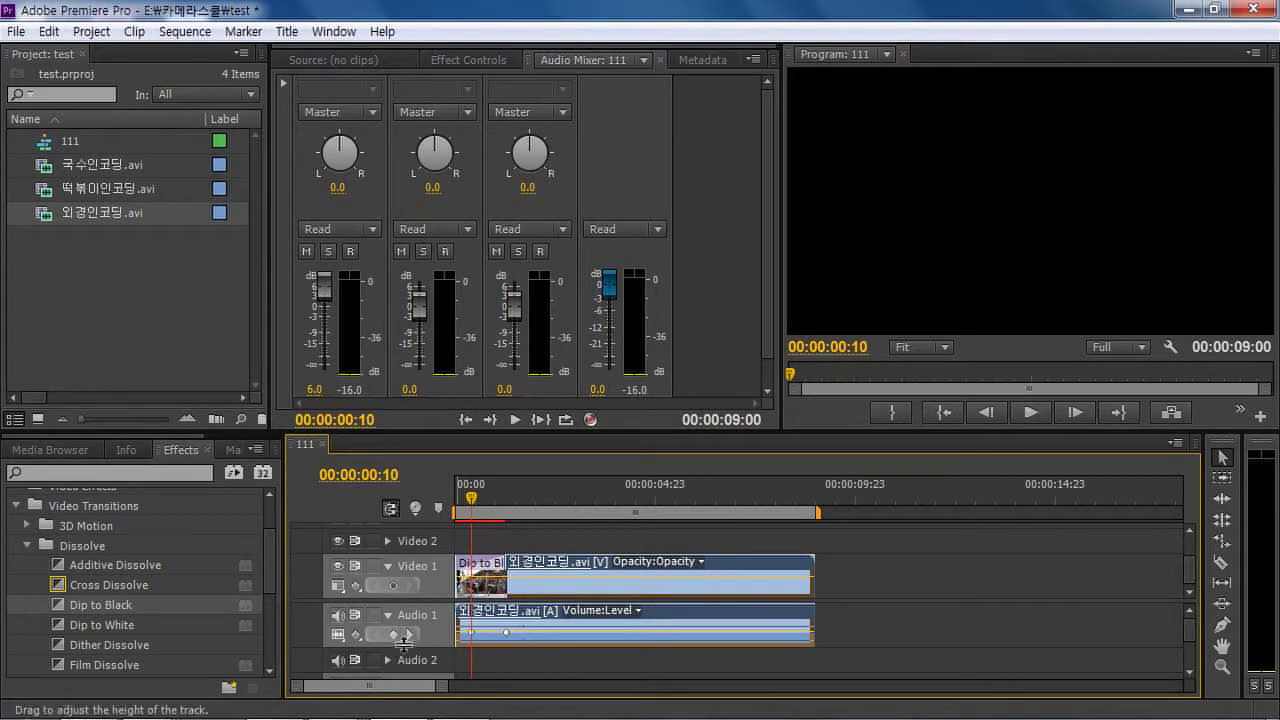
pyautogui.click(471, 634)
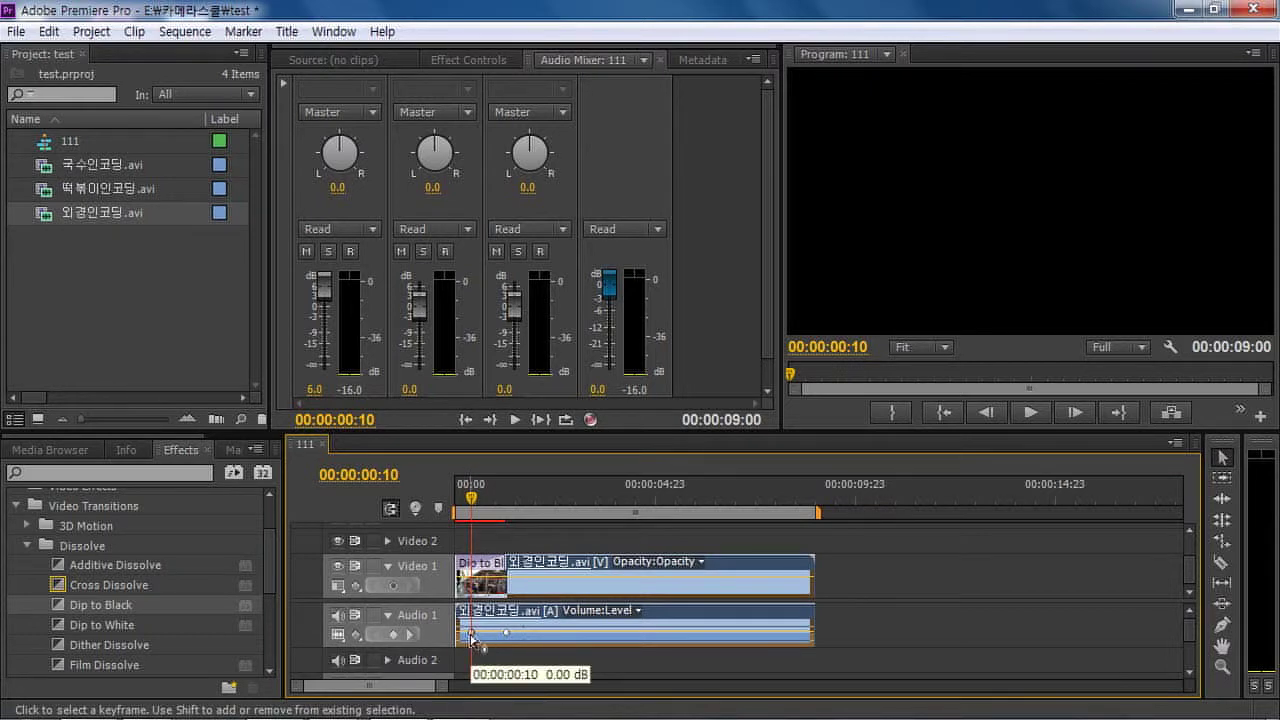
pyautogui.moveTo(472, 636); pyautogui.dragTo(471, 644)
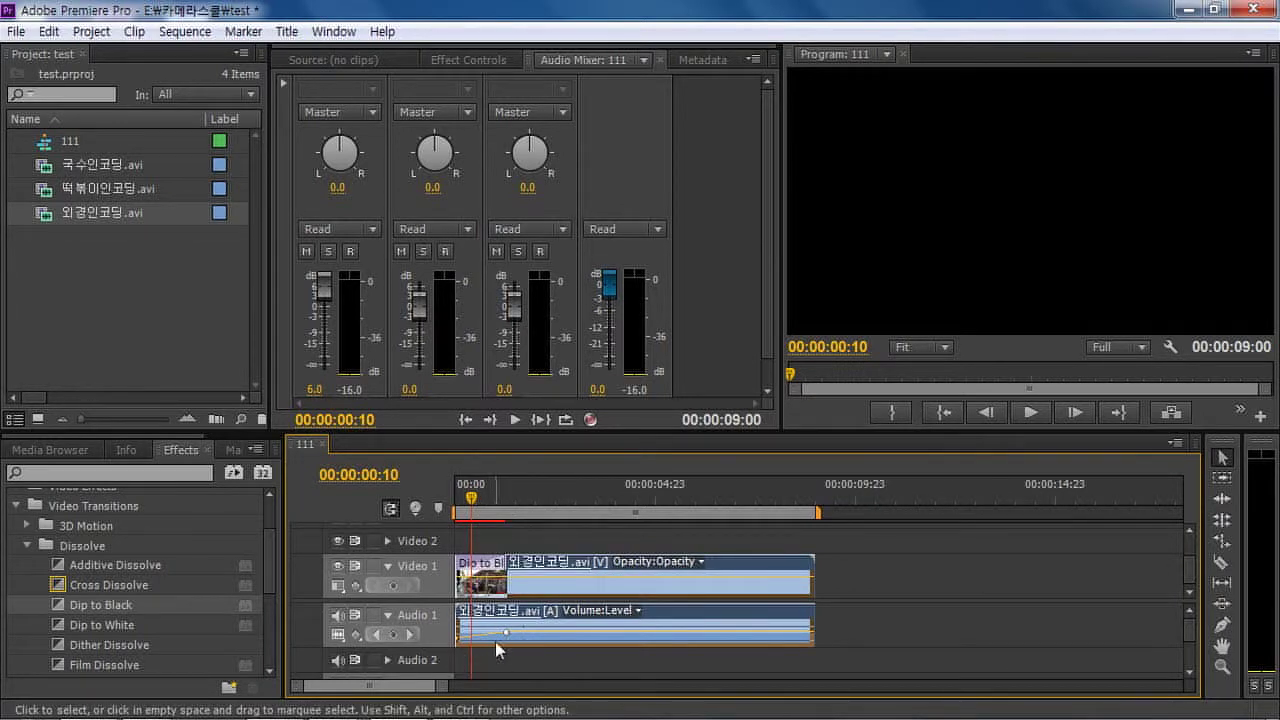
# Play the sequence twice from its beginning to review the picture and audio fade-in together
pyautogui.moveTo(482, 500); pyautogui.dragTo(391, 515)
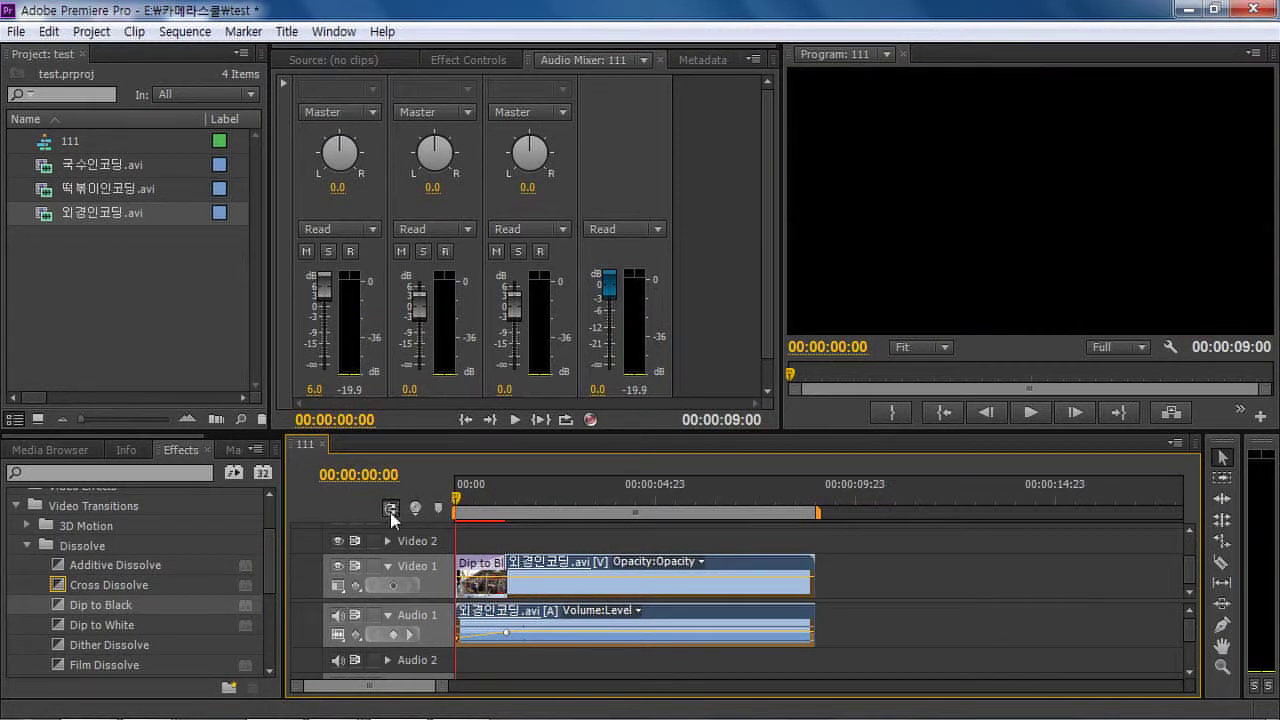
pyautogui.press('space')
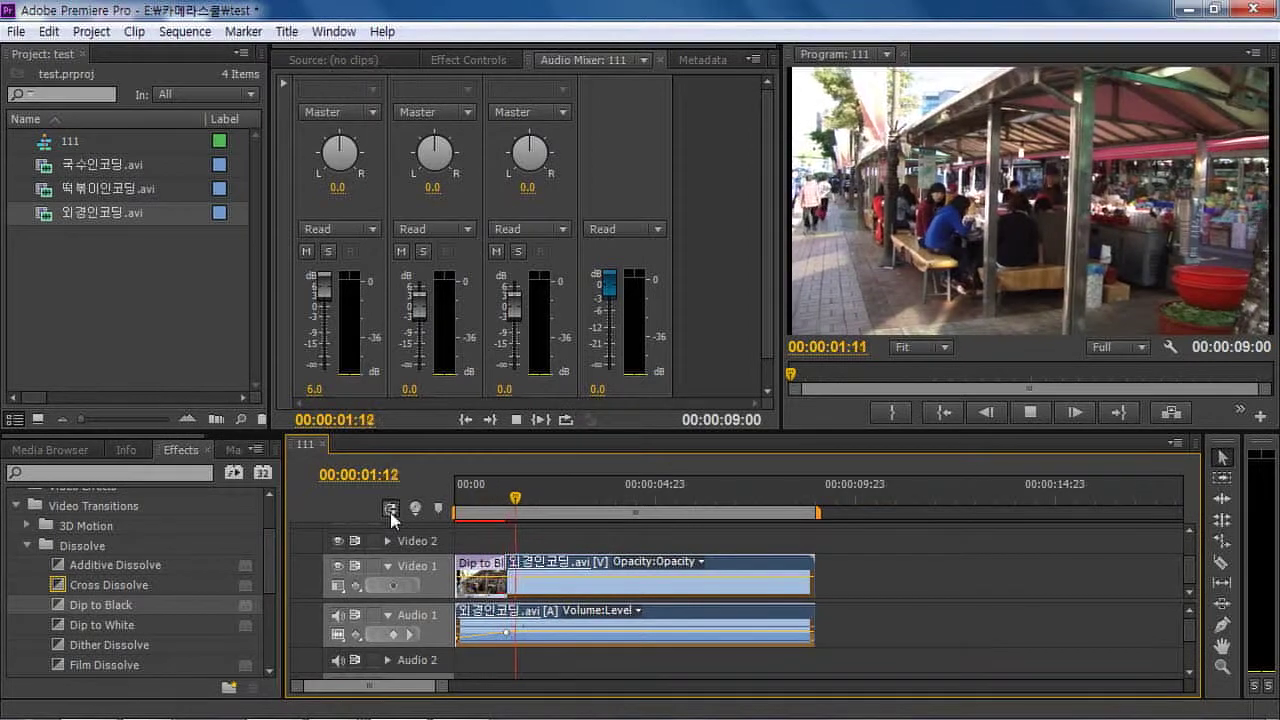
pyautogui.press('space')
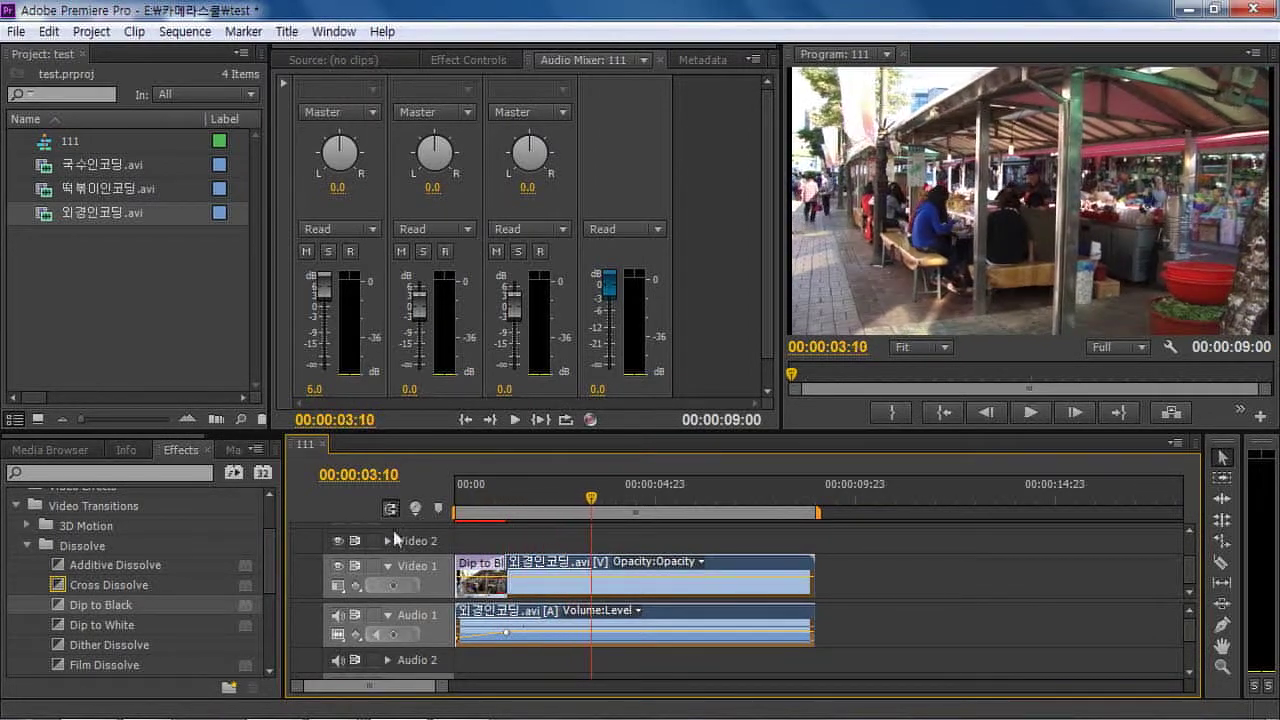
pyautogui.press('Home')
pyautogui.press('space')
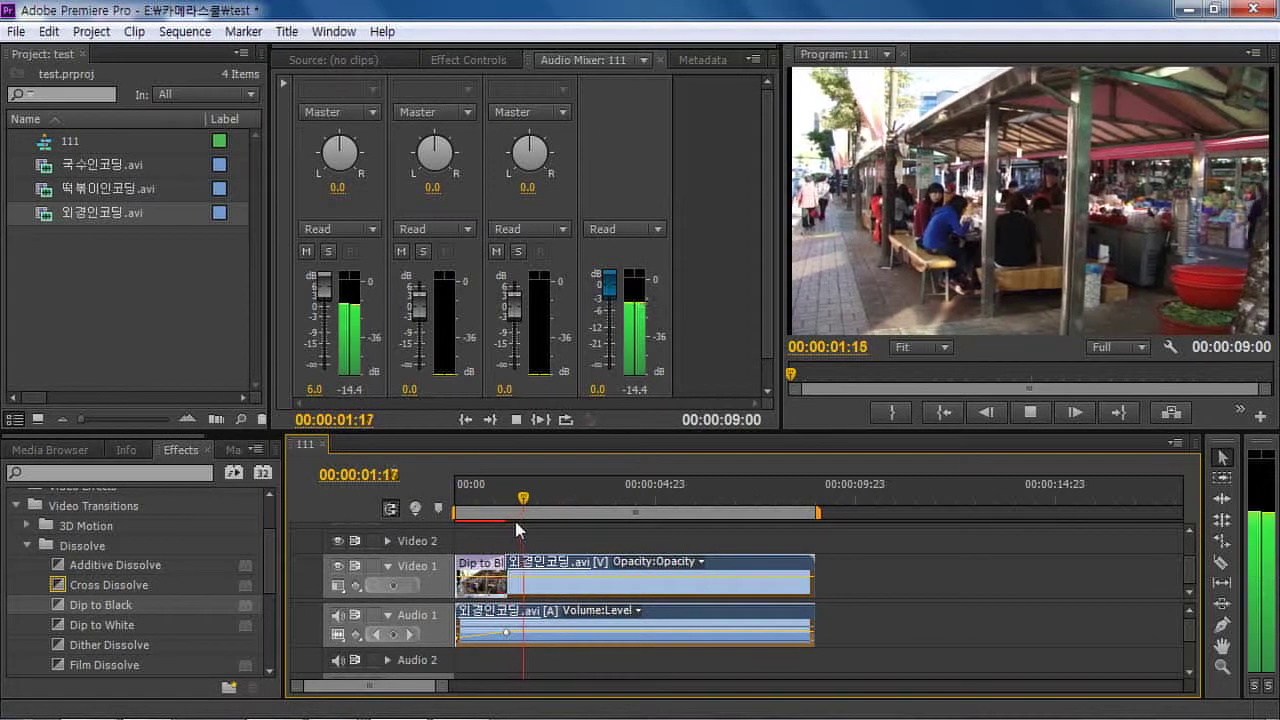
pyautogui.press('space')
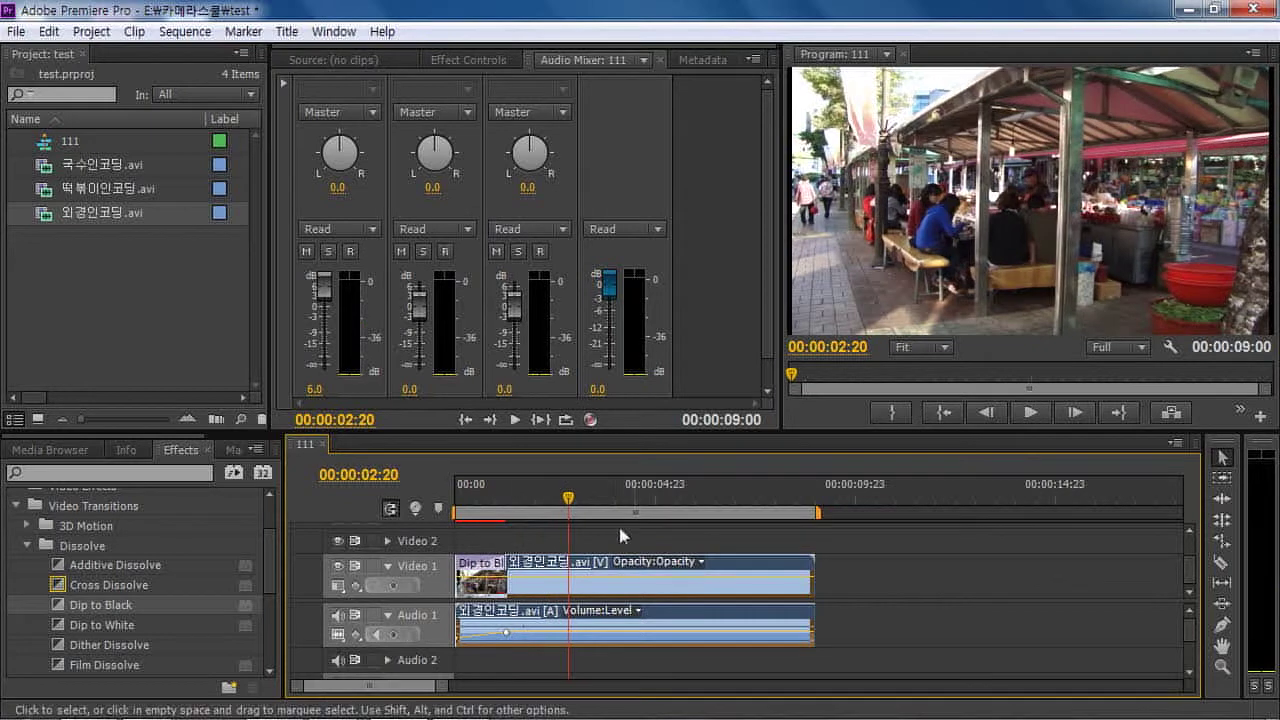
# Apply the Dip to Black transition to the end of the clip on Video 1
pyautogui.click(785, 524)
pyautogui.hotkey('shift', 'Left')
pyautogui.moveTo(139, 612); pyautogui.dragTo(795, 580)
# Add an Audio 1 volume keyframe where the closing transition begins and another at 00:00:09:00 lowered to -oo dB for a fade-out
pyautogui.moveTo(785, 516); pyautogui.dragTo(768, 511)
pyautogui.click(393, 634)
pyautogui.press('Right')
pyautogui.press('Right')
pyautogui.press('Right')
pyautogui.press('Right')
pyautogui.press('Right')
pyautogui.press('Right')
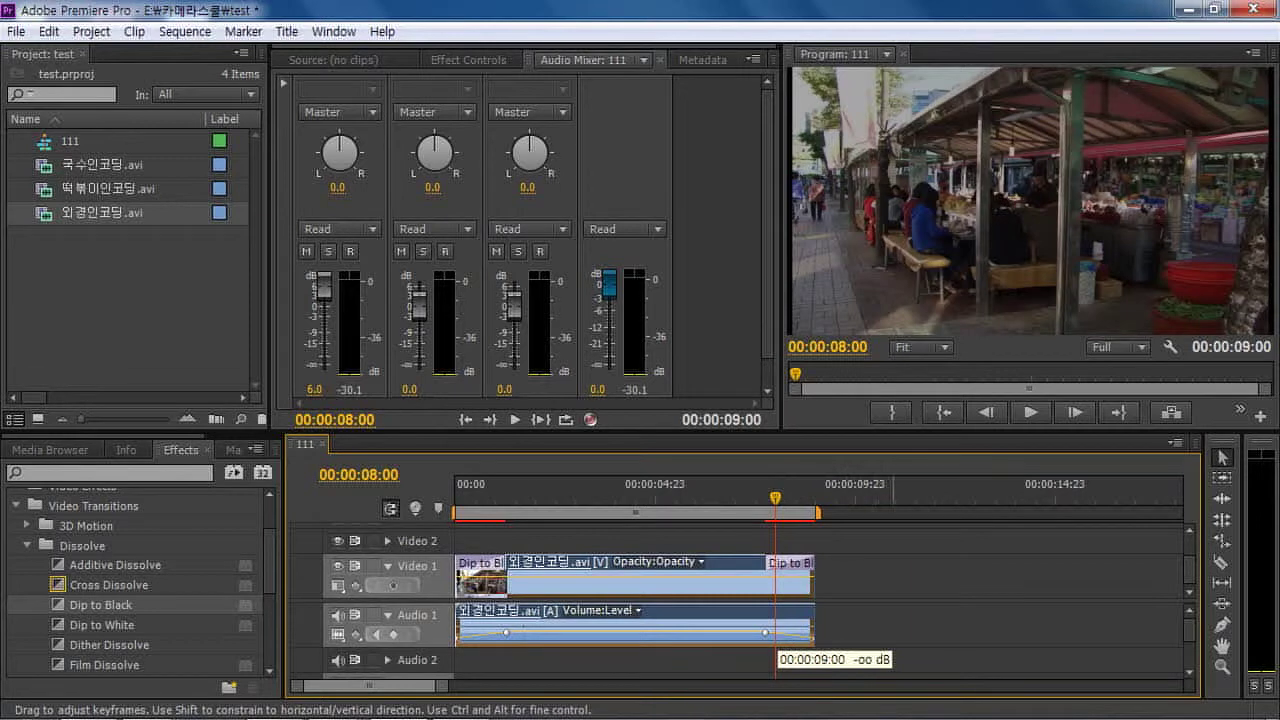
# Play the closing fade-out, and replay the whole sequence from its beginning to review both fades
pyautogui.click(712, 495)
pyautogui.press('space')
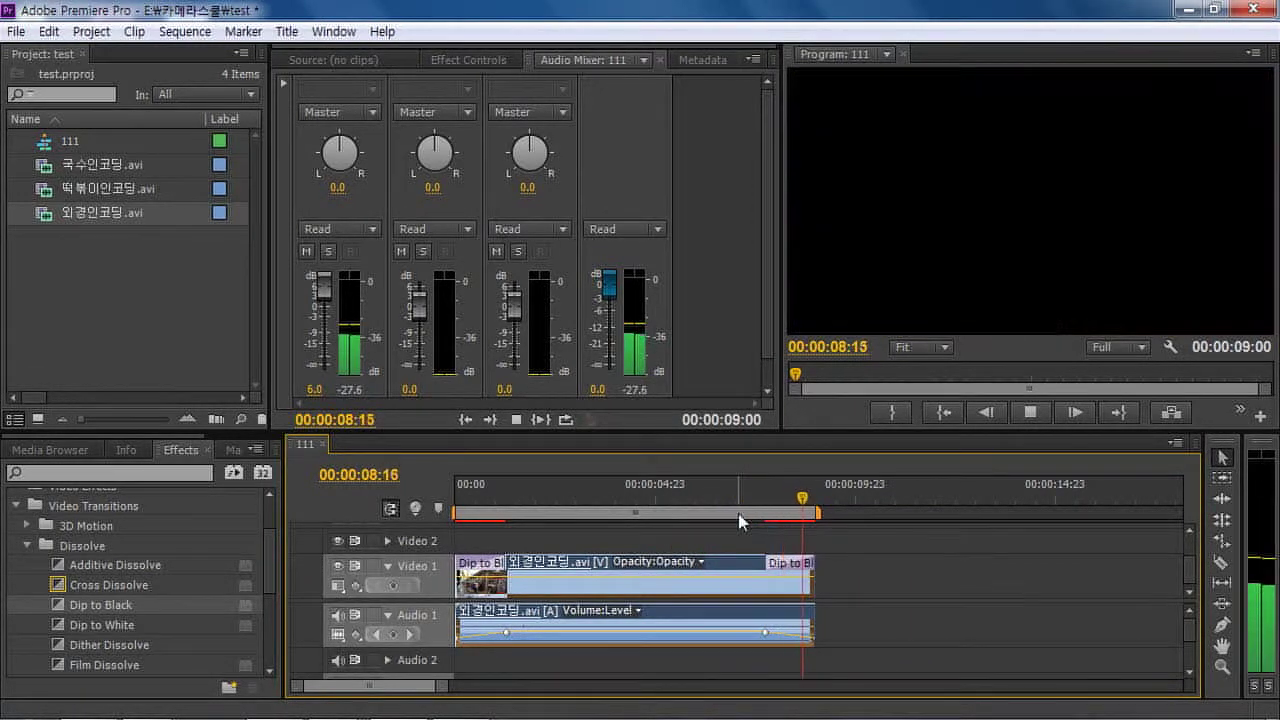
pyautogui.press('Home')
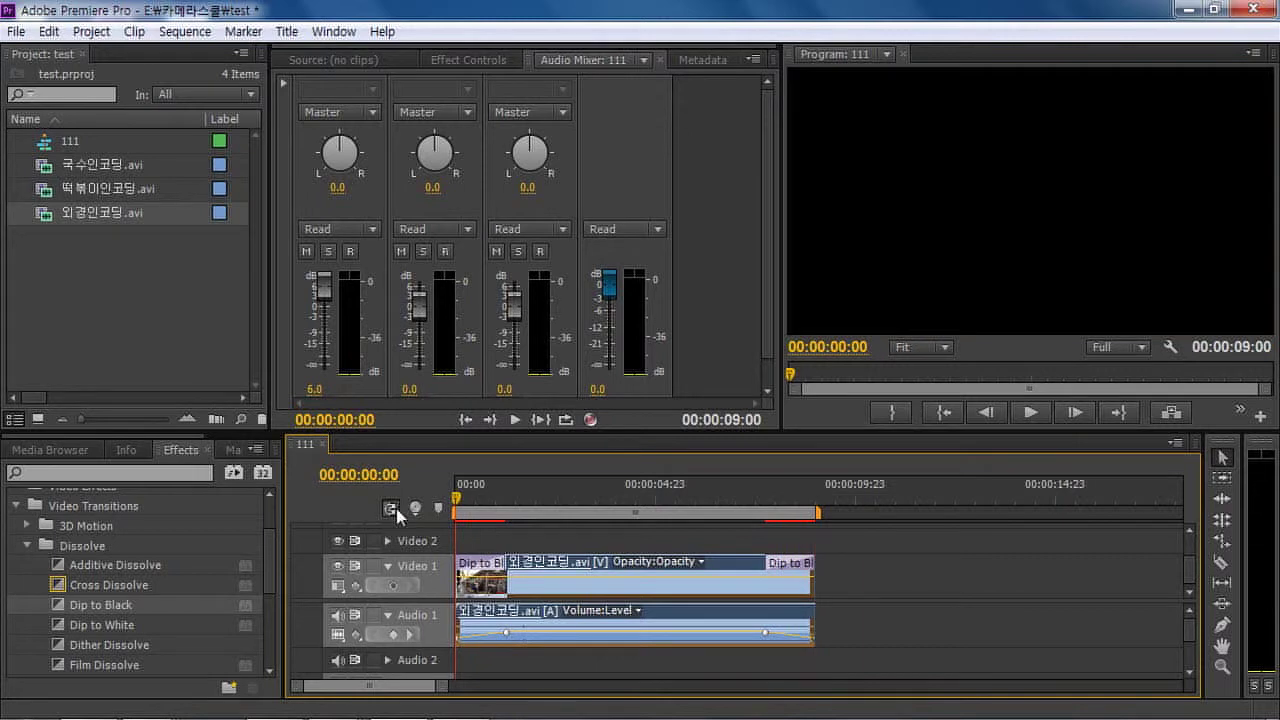
pyautogui.press('space')
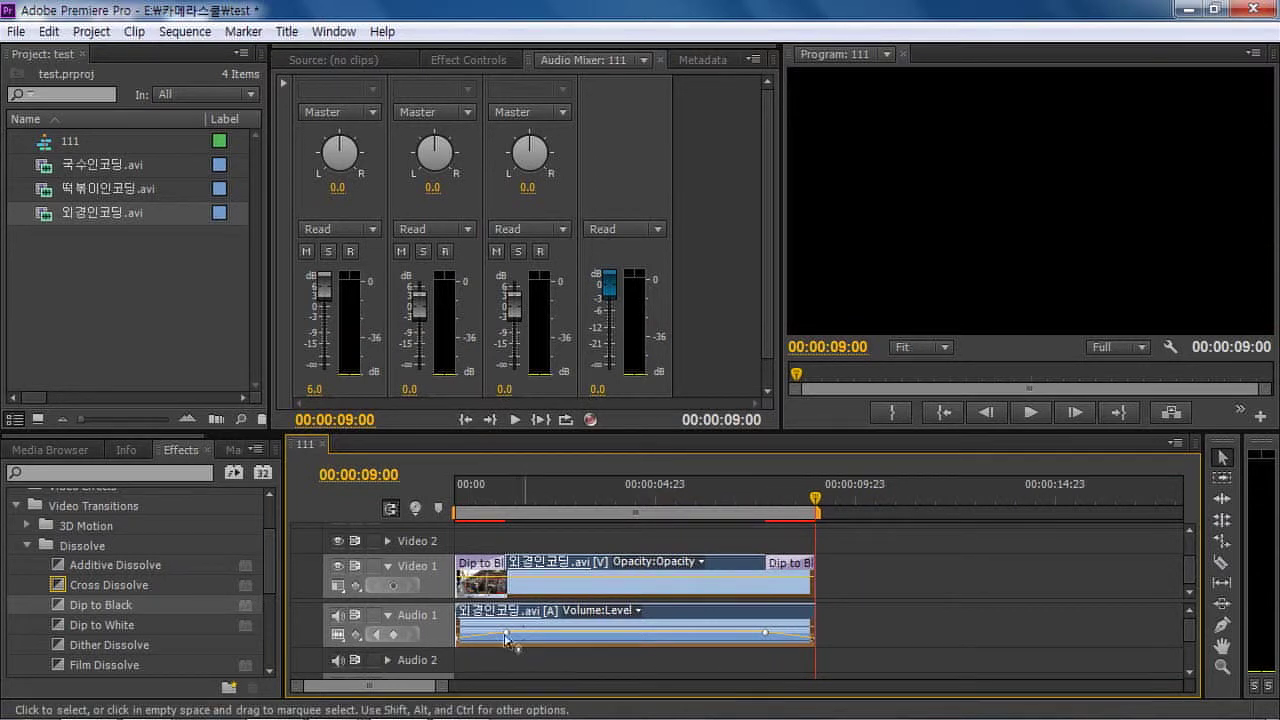
# Add Audio 1 volume keyframes at 00:00:03:20 and 00:00:04:03, moving the second one later and lower to start a volume dip
pyautogui.click(760, 500)
pyautogui.moveTo(772, 510); pyautogui.dragTo(675, 500)
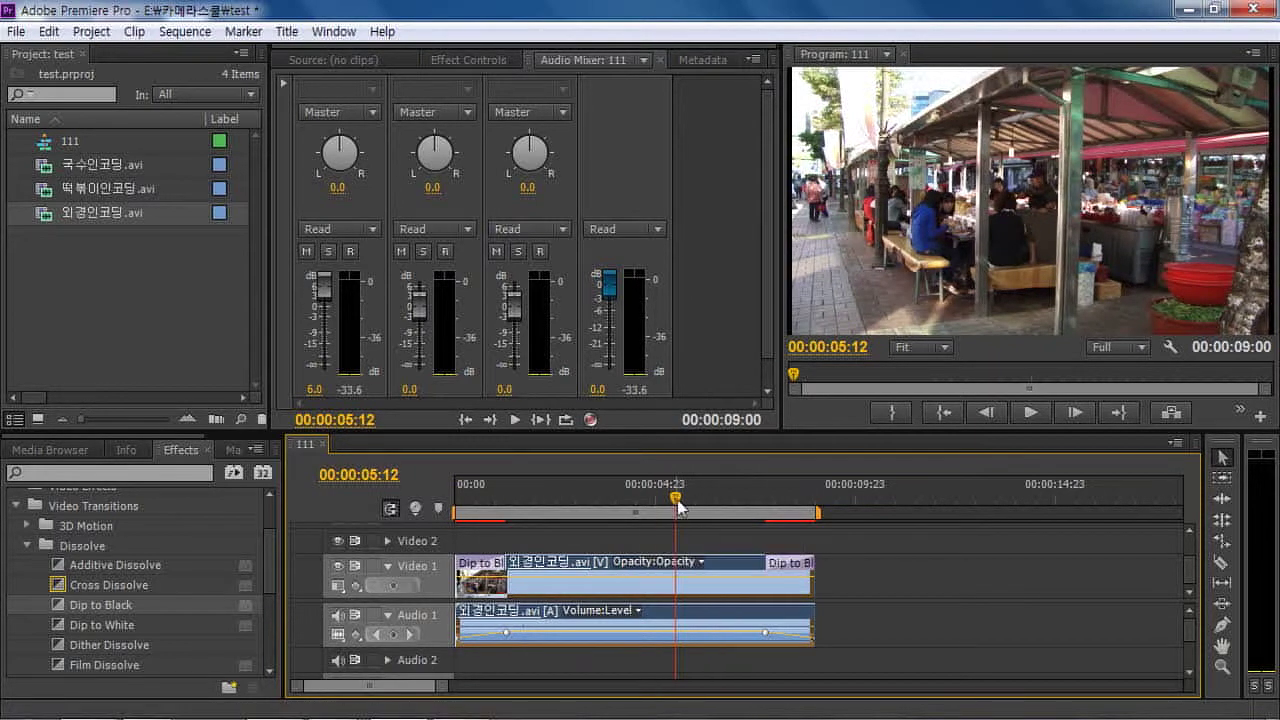
pyautogui.moveTo(676, 500); pyautogui.dragTo(608, 500)
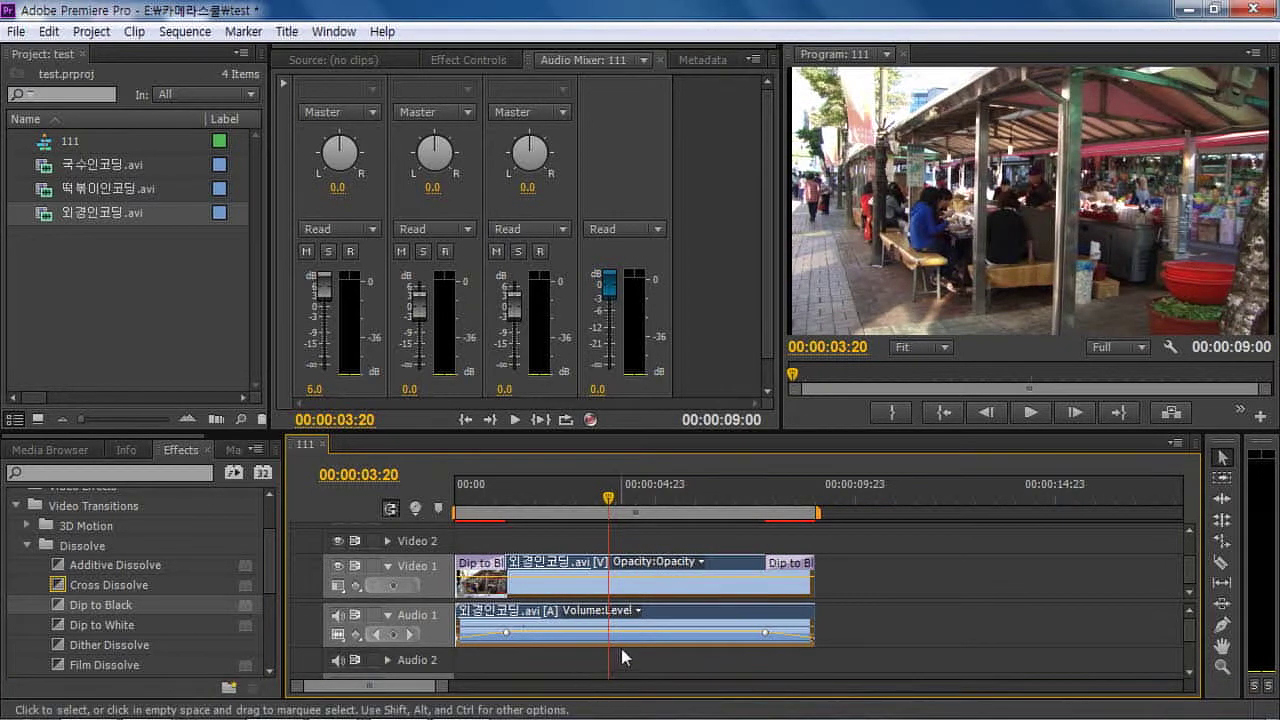
pyautogui.click(393, 634)
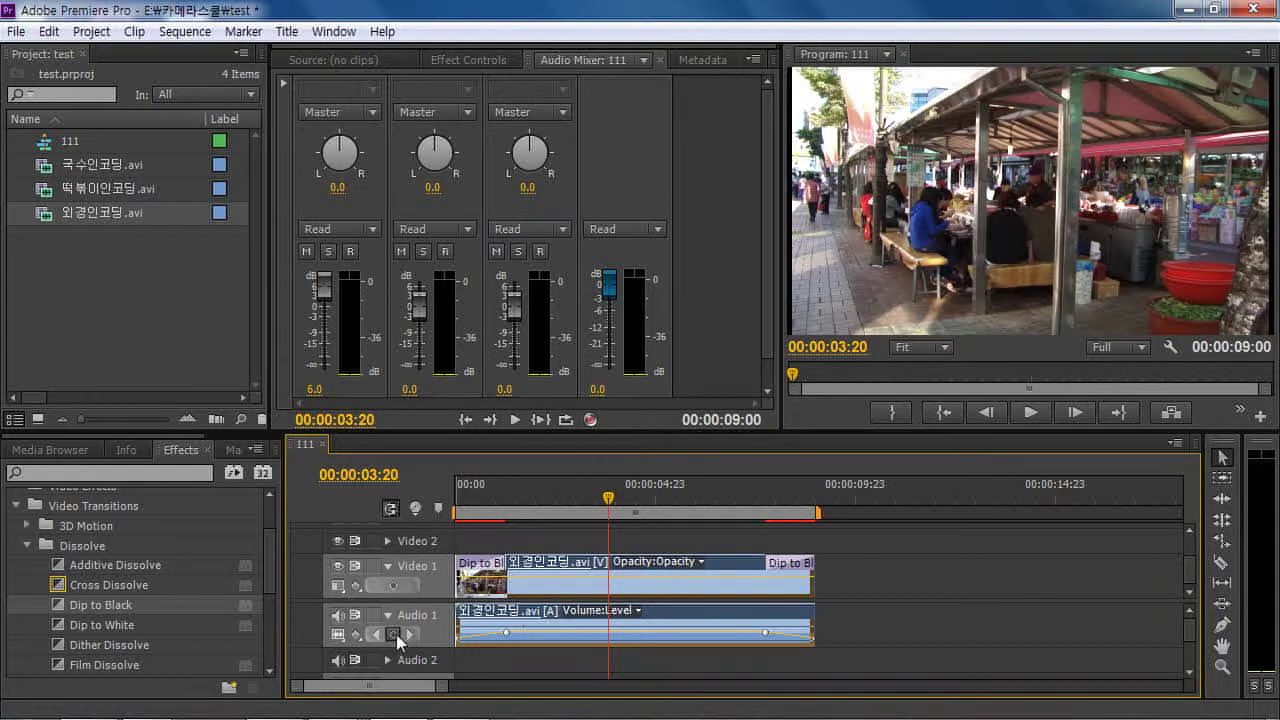
pyautogui.click(618, 500)
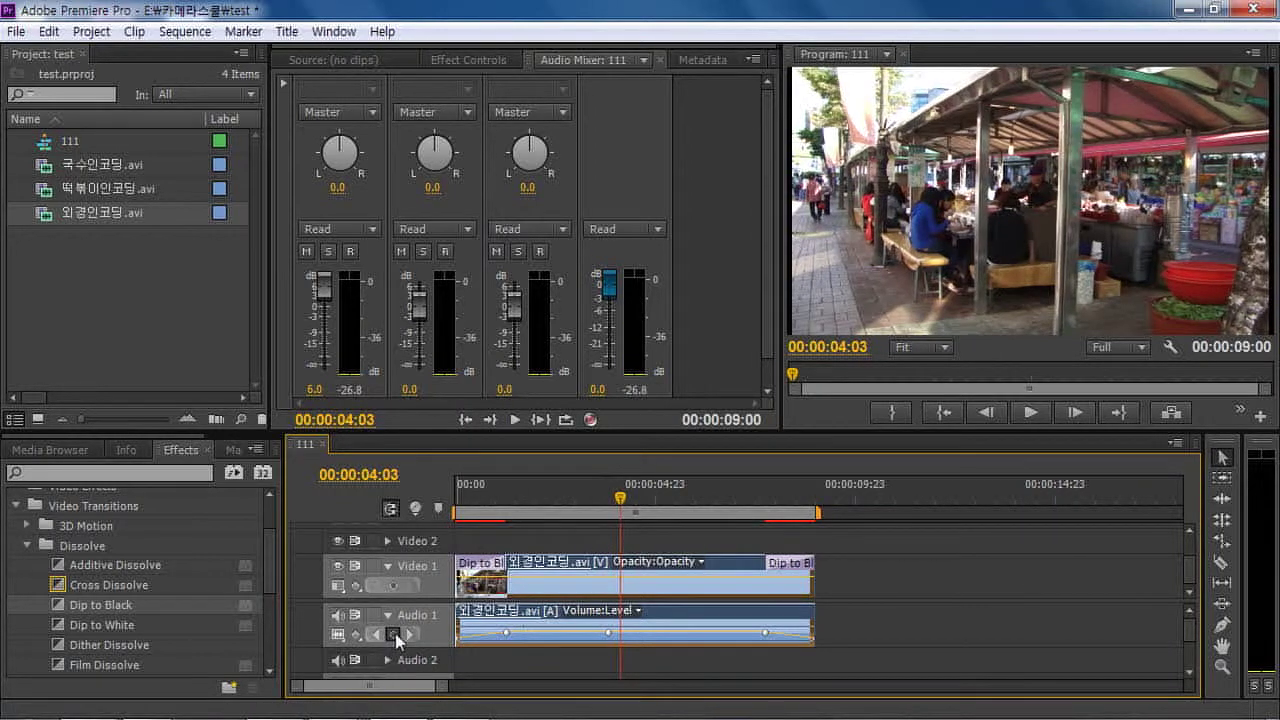
pyautogui.moveTo(628, 631); pyautogui.dragTo(644, 638)
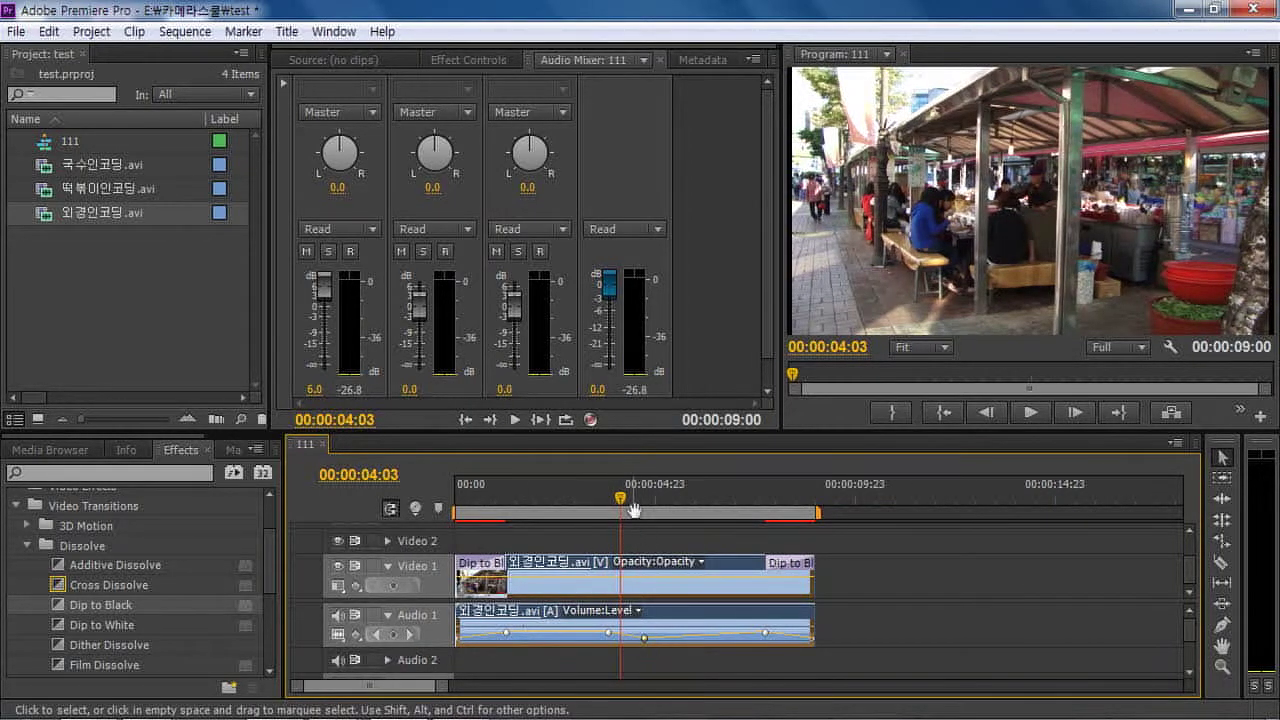
# Complete the mid-clip volume dip with a low keyframe and a final one raised to 0.98 dB at 00:00:06:08
pyautogui.press('space')
pyautogui.click(393, 634)
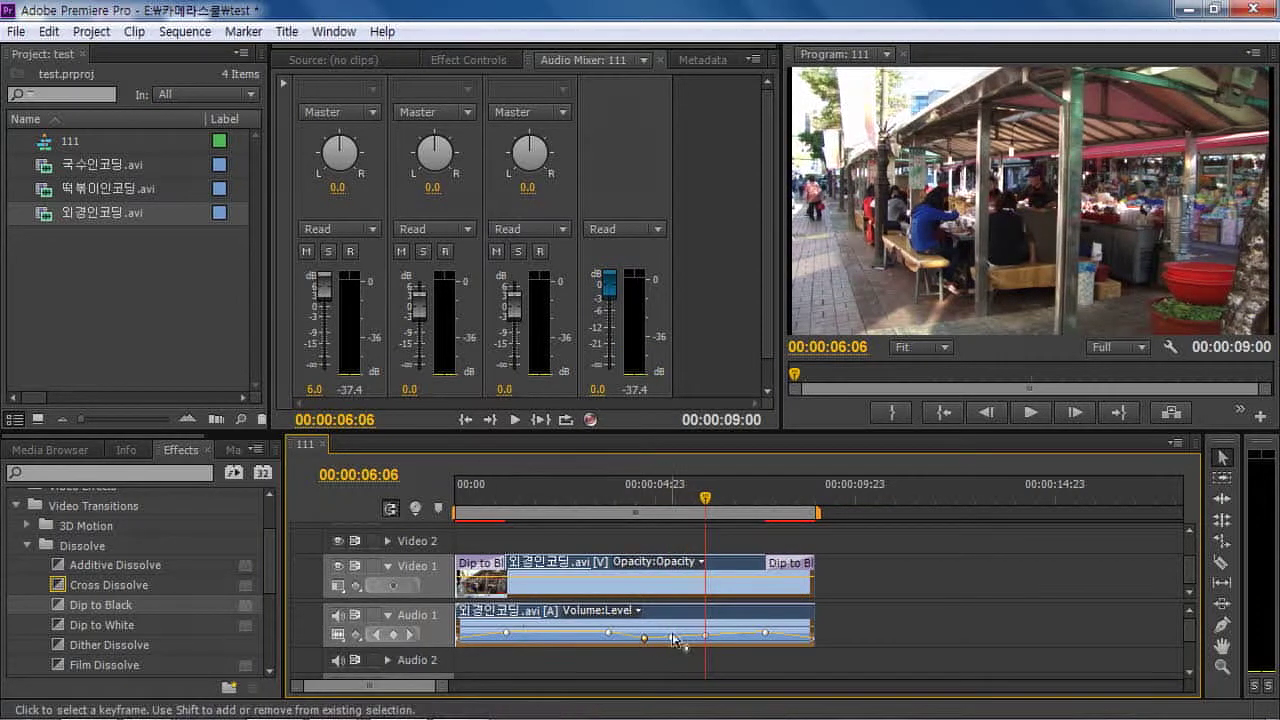
pyautogui.keyDown('ctrl'); pyautogui.click(709, 632); pyautogui.keyUp('ctrl')
pyautogui.moveTo(709, 632); pyautogui.dragTo(709, 632)
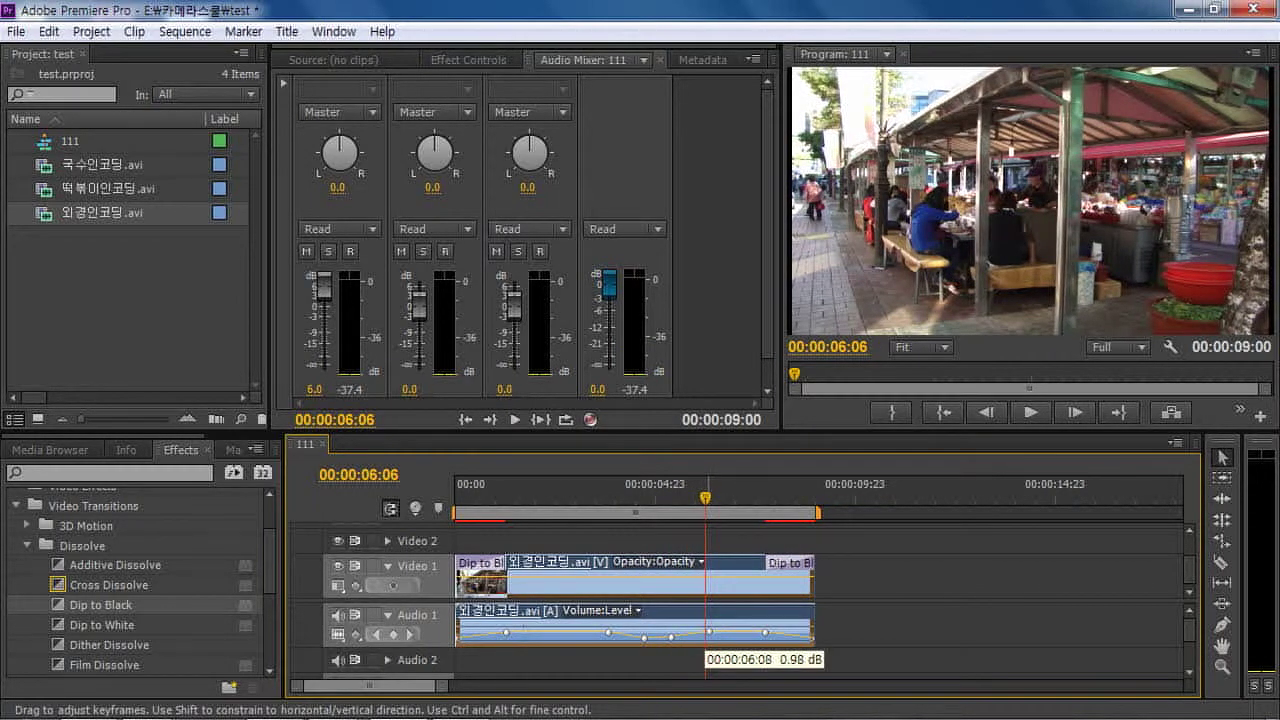
# Play the sequence from 00:00:03:11 through the mid-clip volume dip to hear the level change
pyautogui.click(593, 487)
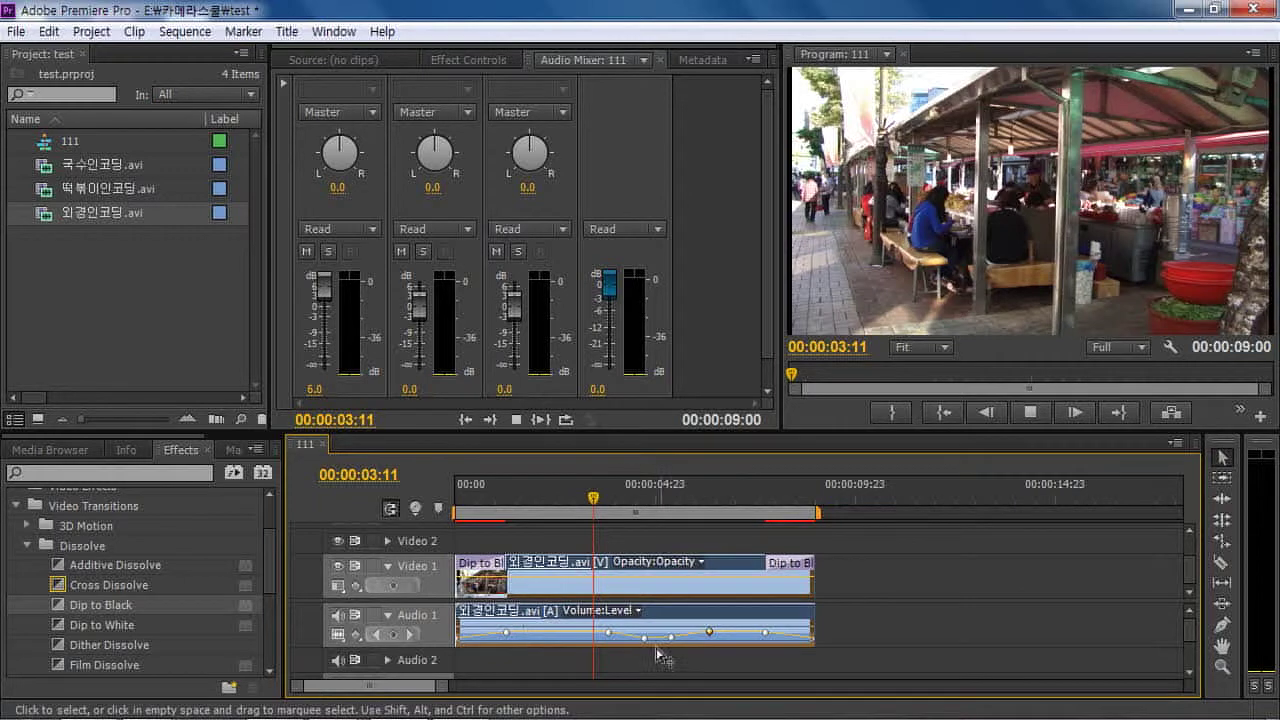
pyautogui.press('space')
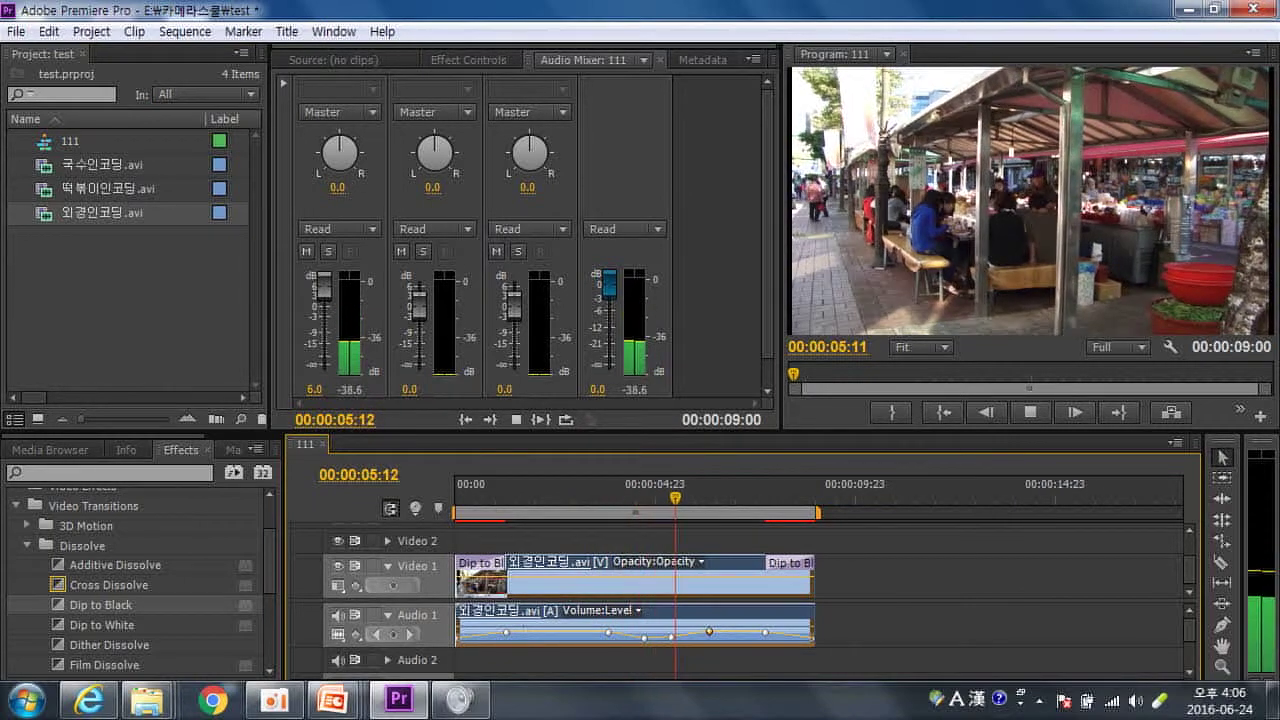
pyautogui.press('space')
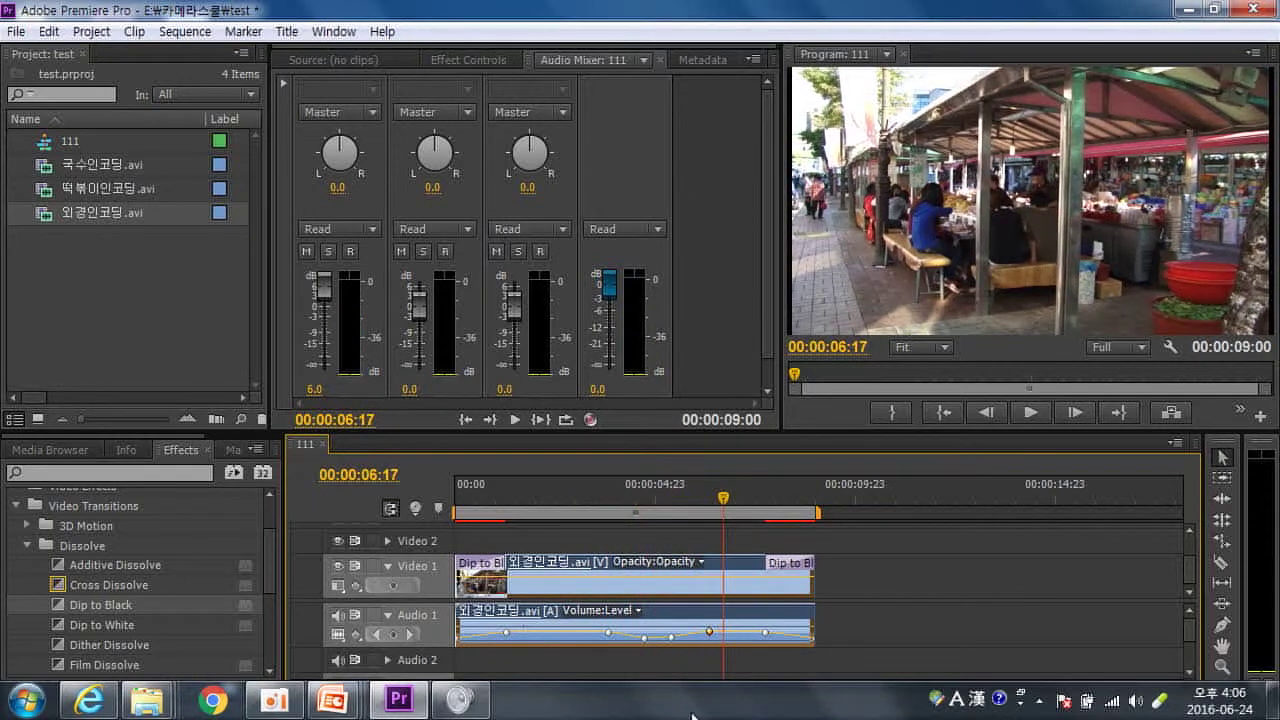
# Undo the mid-clip volume dip keyframes on Audio 1, keeping only the fade-in and fade-out
pyautogui.hotkey('ctrl', 'z')
pyautogui.hotkey('ctrl', 'z')
pyautogui.hotkey('ctrl', 'z')
pyautogui.hotkey('ctrl', 'z')
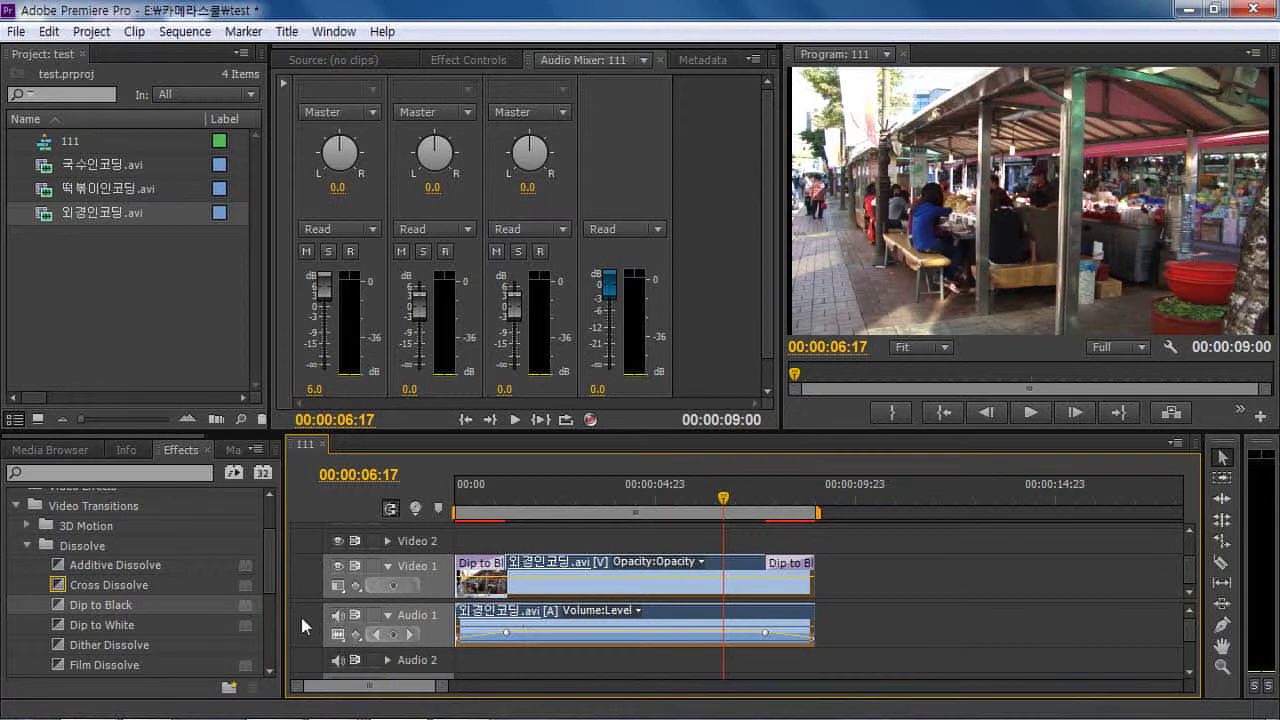
# Apply the Dynamics effect from the Audio Effects to the clip on Audio 1
pyautogui.click(27, 546)
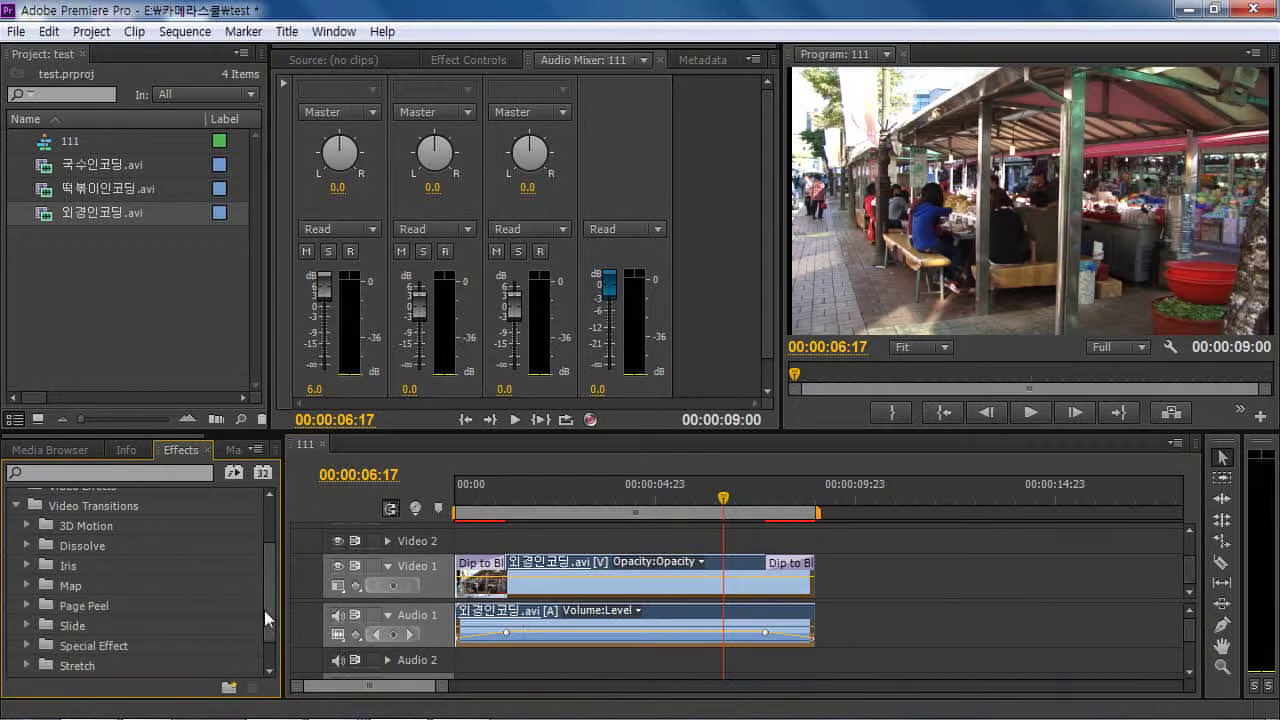
pyautogui.moveTo(267, 620); pyautogui.dragTo(271, 583)
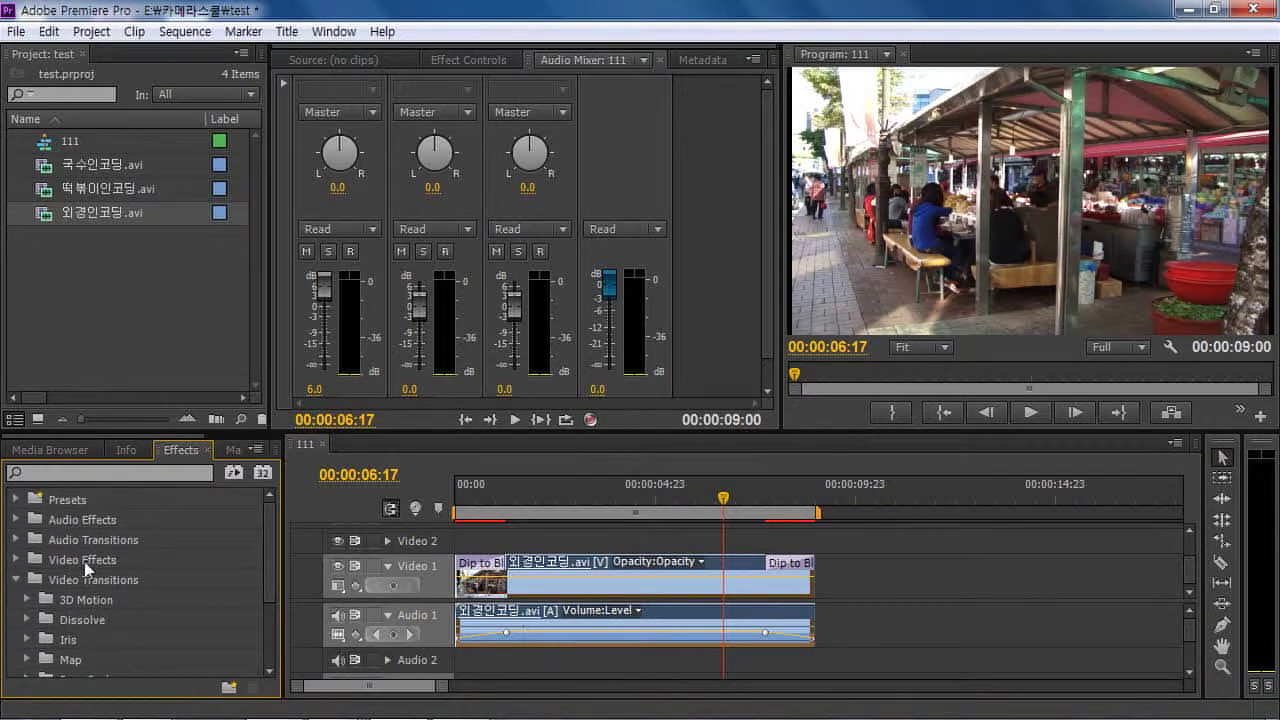
pyautogui.click(16, 520)
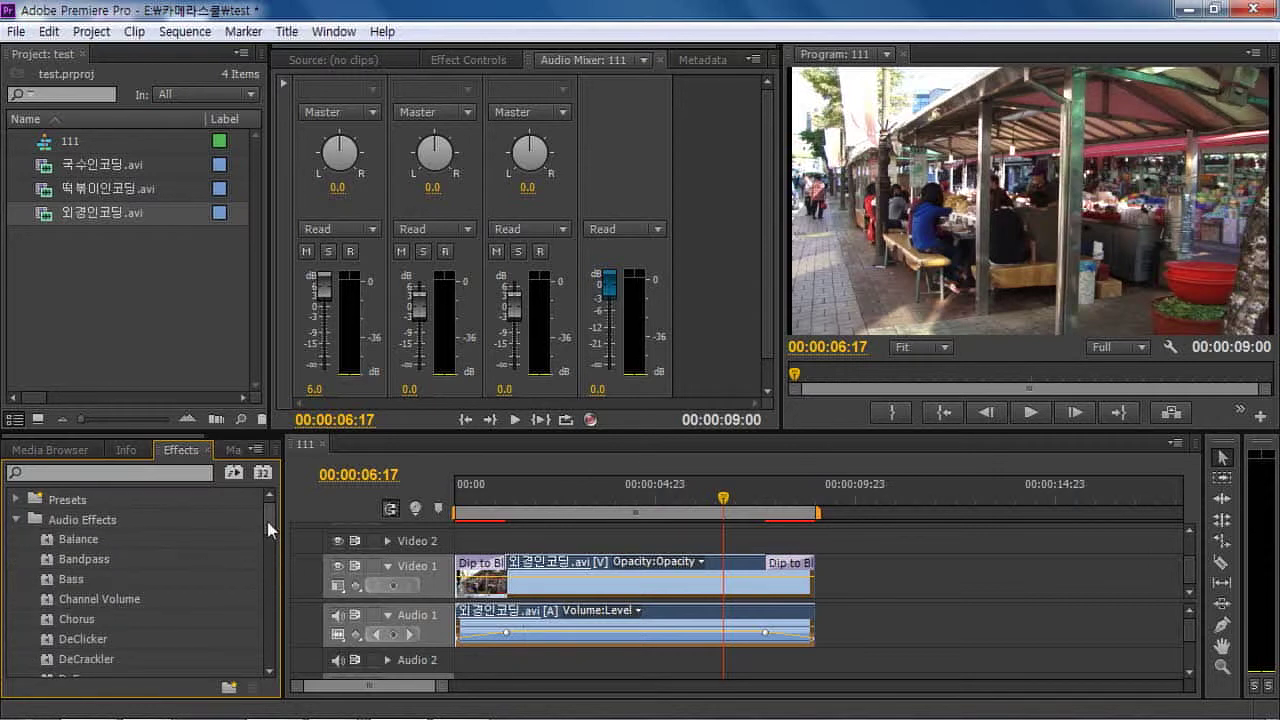
pyautogui.scroll(-1, 270, 540)
pyautogui.scroll(-2, 268, 540)
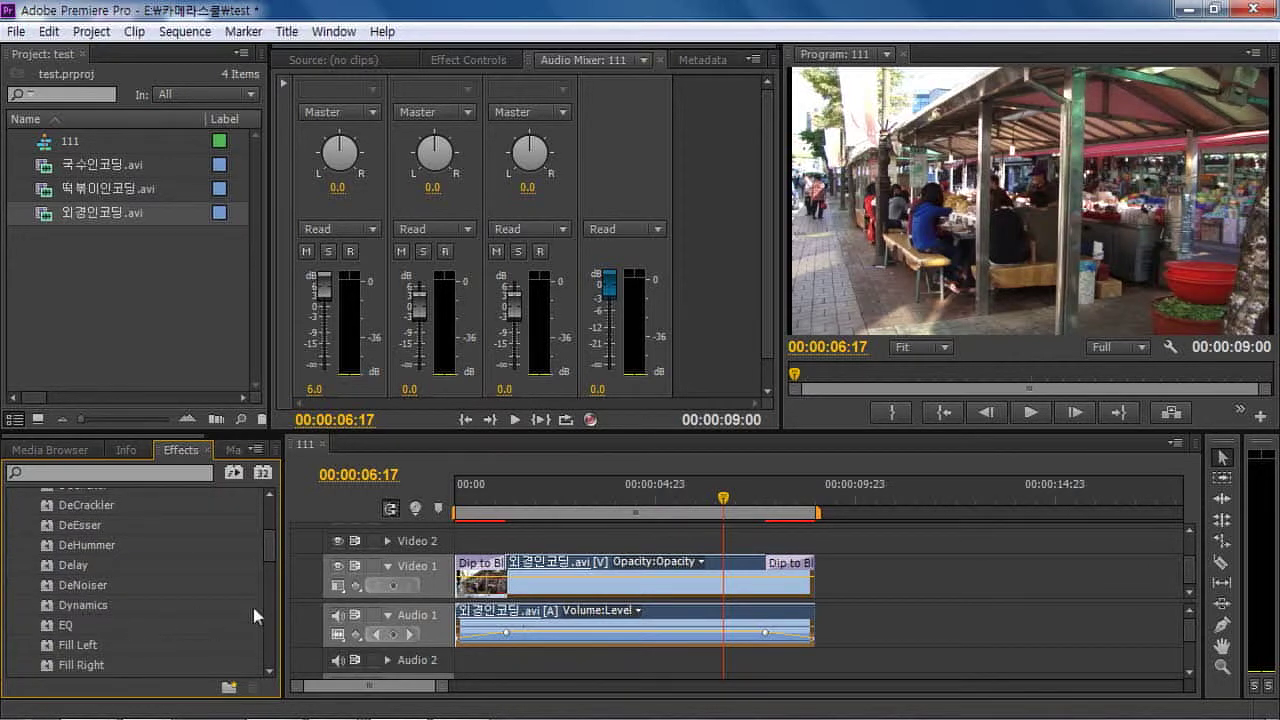
pyautogui.scroll(-1, 271, 554)
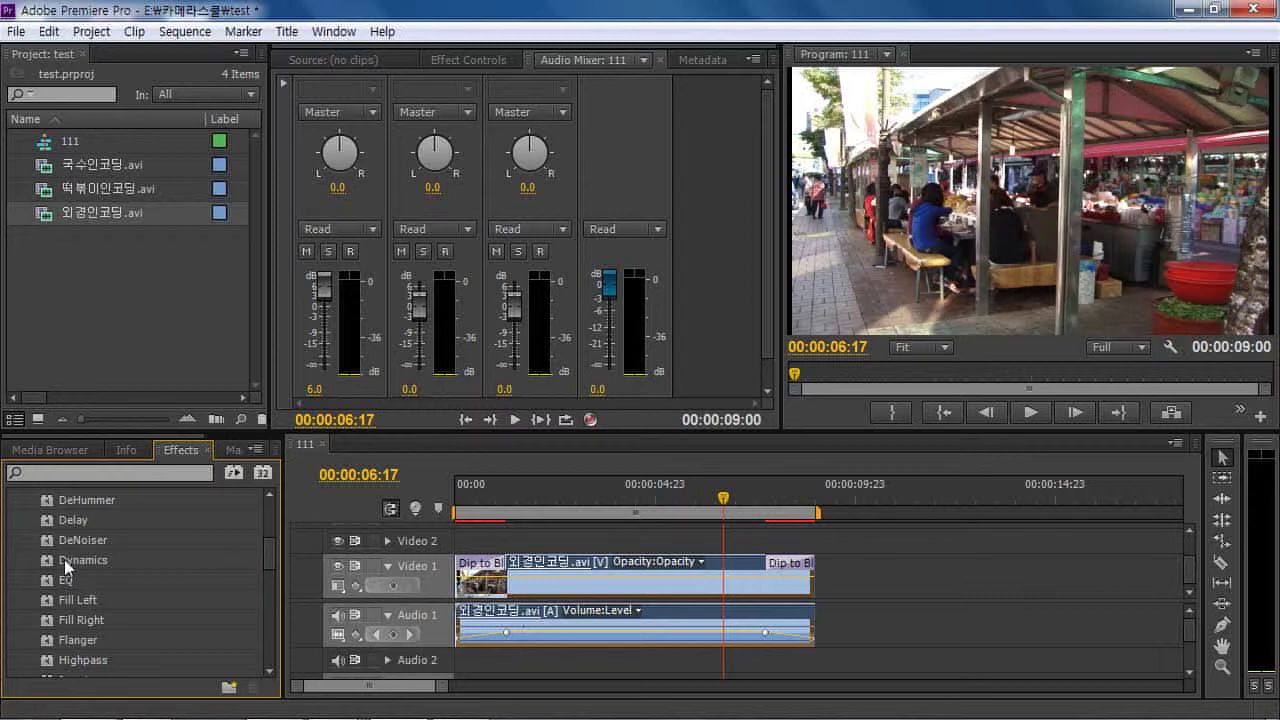
pyautogui.moveTo(68, 560); pyautogui.dragTo(556, 633)
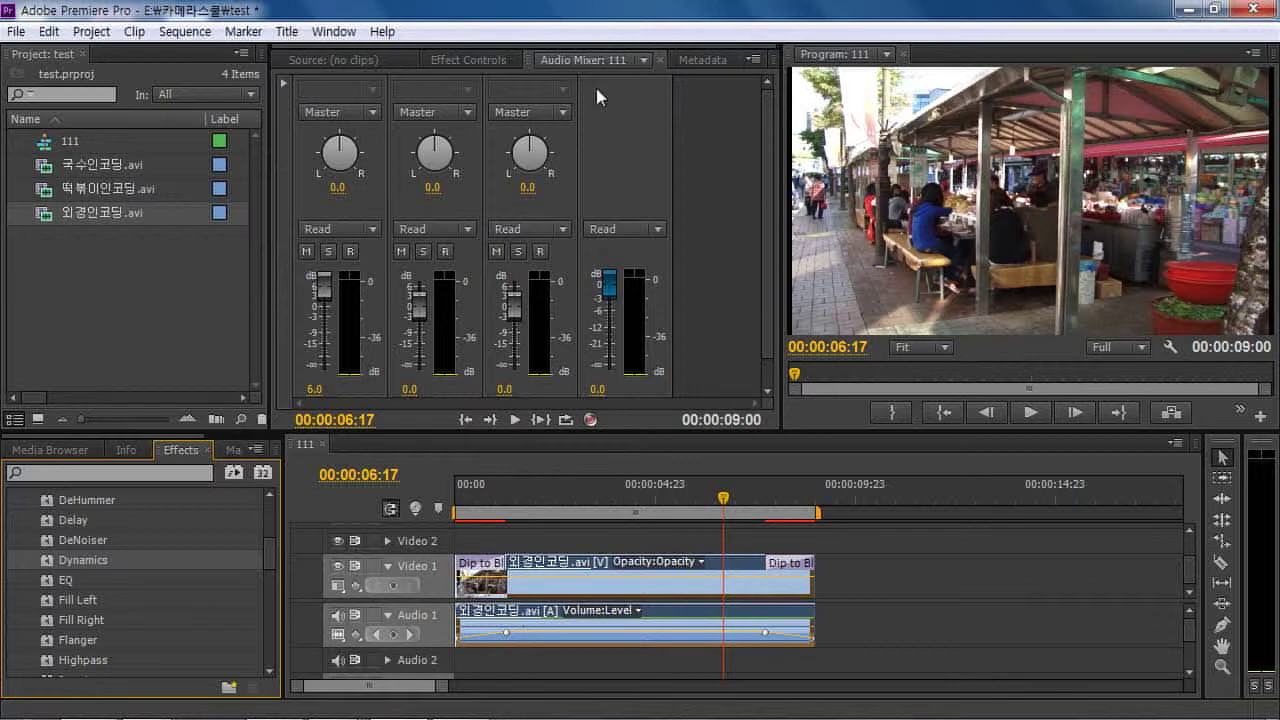
# Expand the Custom Setup of the clip's Dynamics effect to show its compressor, gate and limiter controls
pyautogui.click(455, 61)
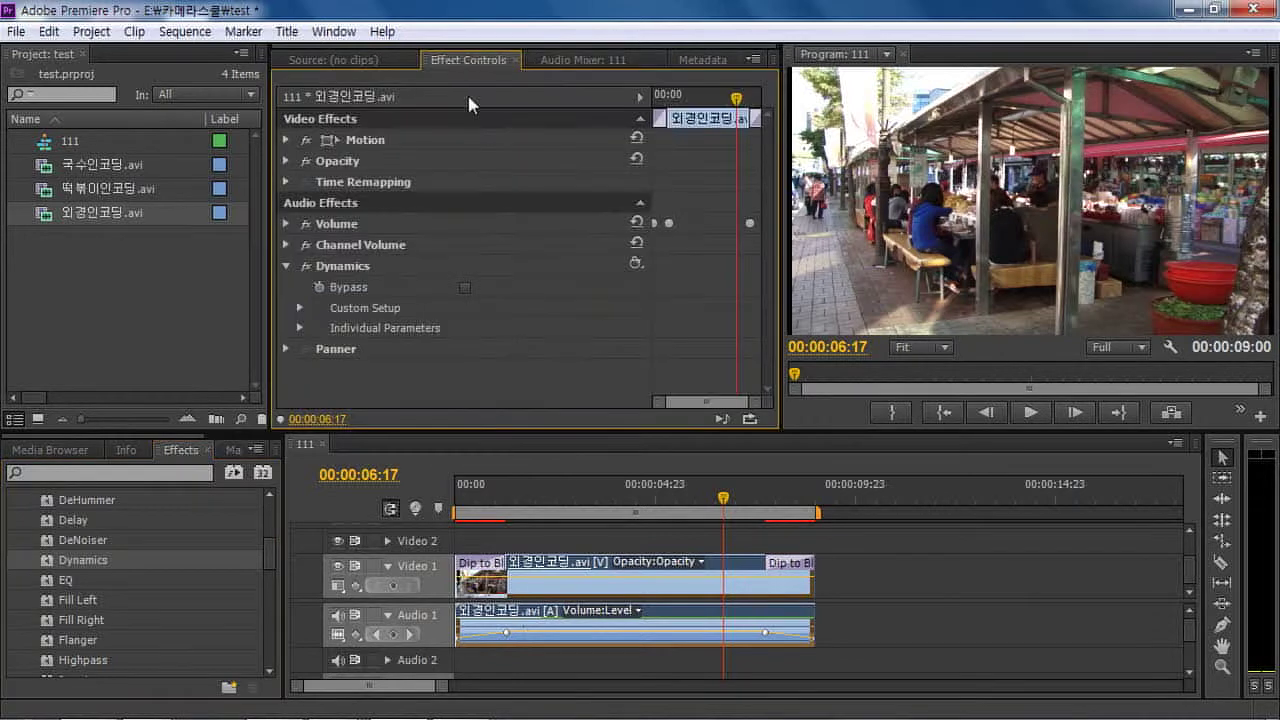
pyautogui.click(299, 308)
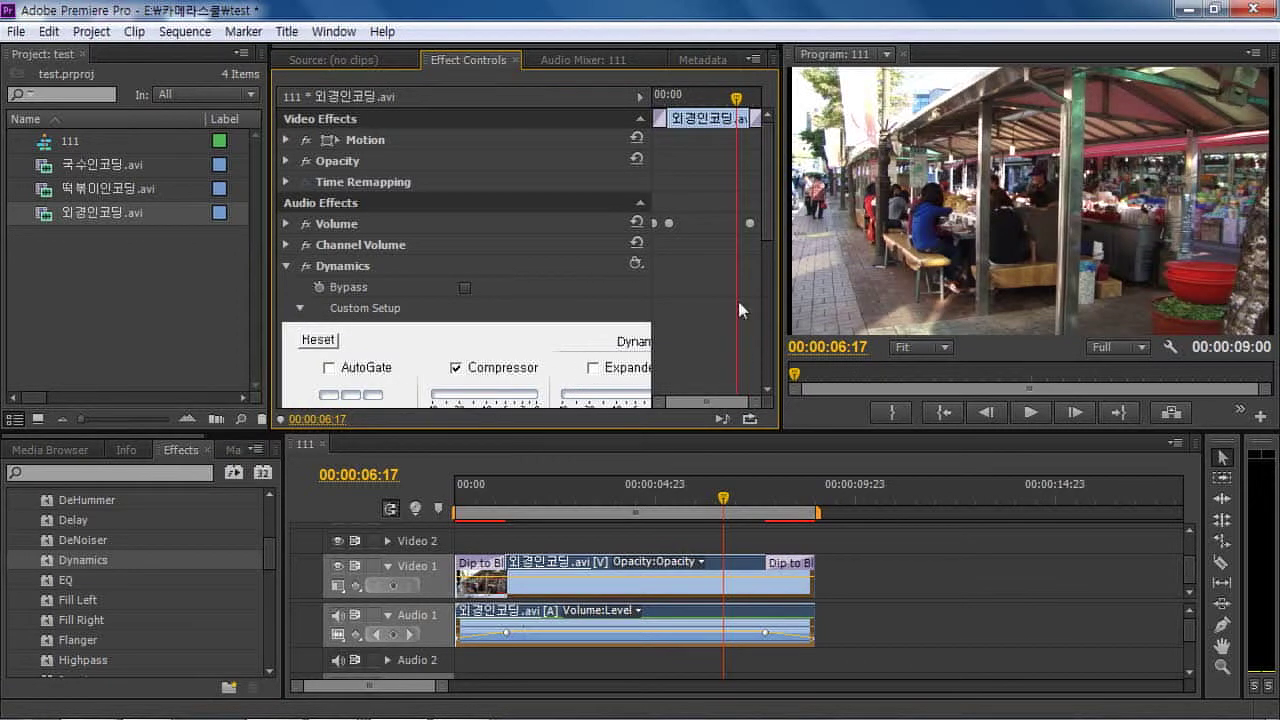
pyautogui.moveTo(765, 200); pyautogui.dragTo(768, 291)
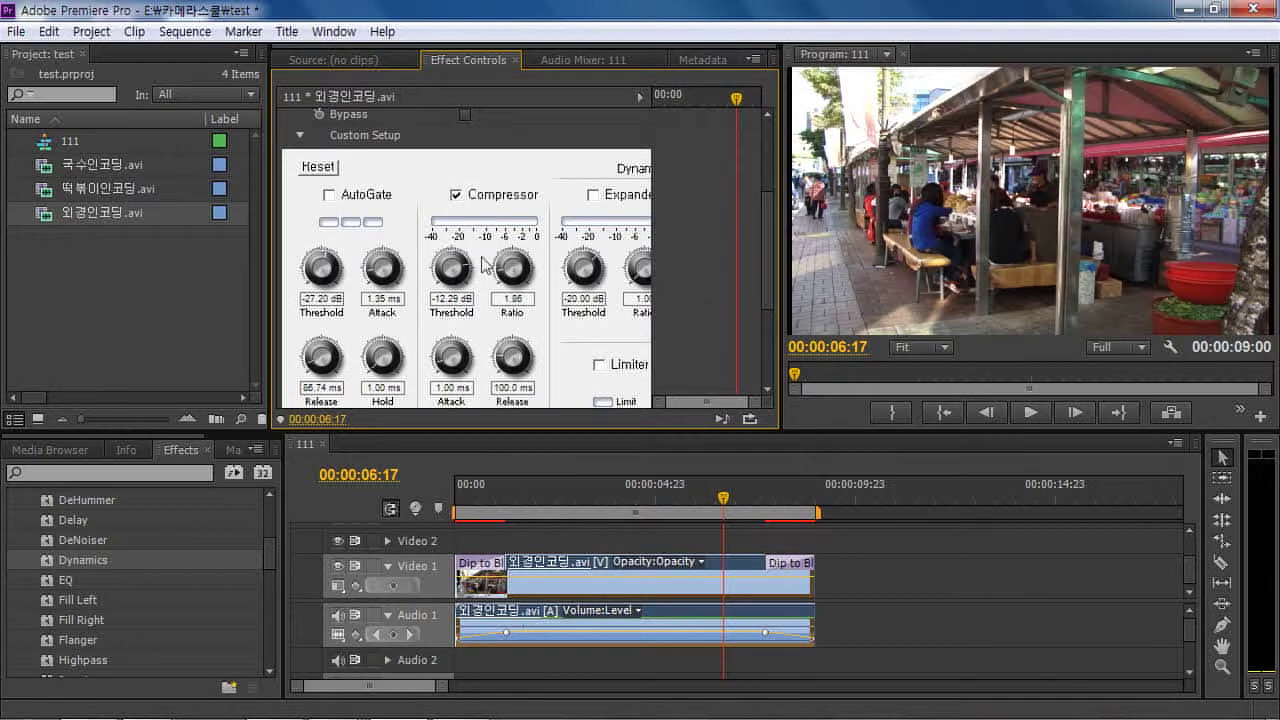
# Play the sequence from about 00:00:02:16 to hear the clip with the Dynamics effect
pyautogui.click(558, 510)
pyautogui.press('space')
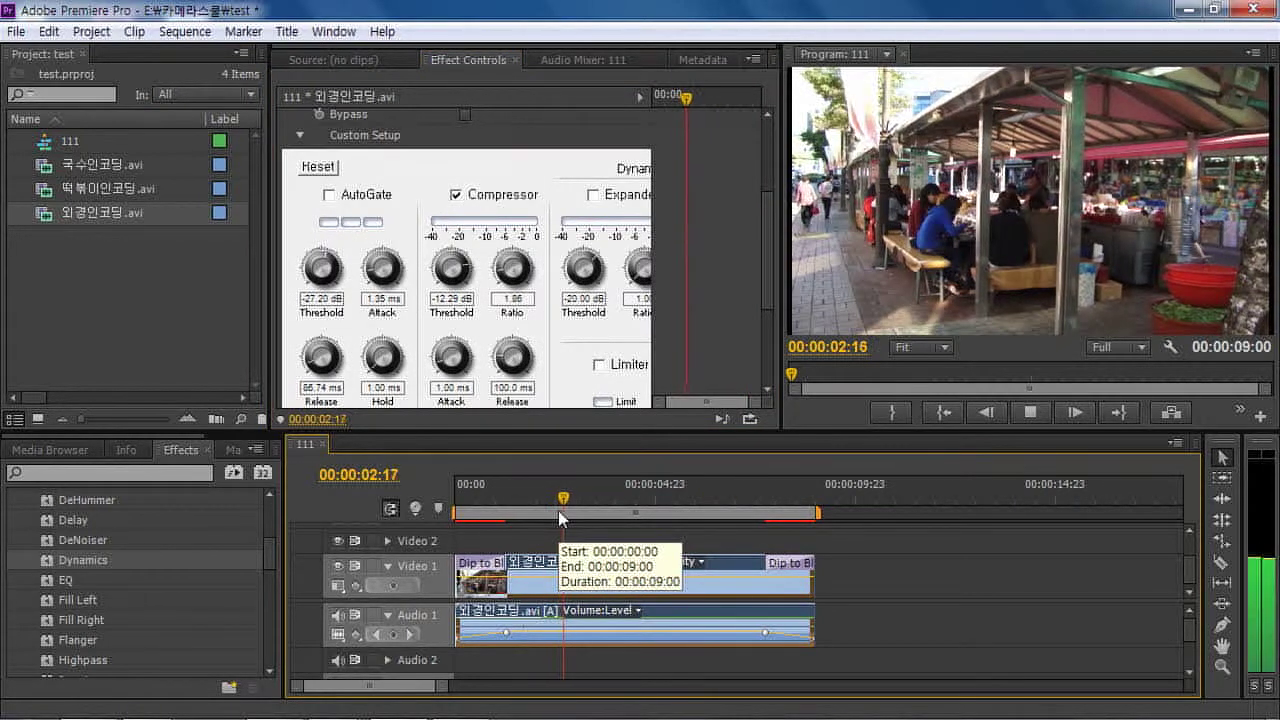
pyautogui.press('space')
pyautogui.moveTo(768, 304)
pyautogui.mouseDown()
pyautogui.moveTo(770, 348)
pyautogui.moveTo(754, 289)
pyautogui.mouseUp()
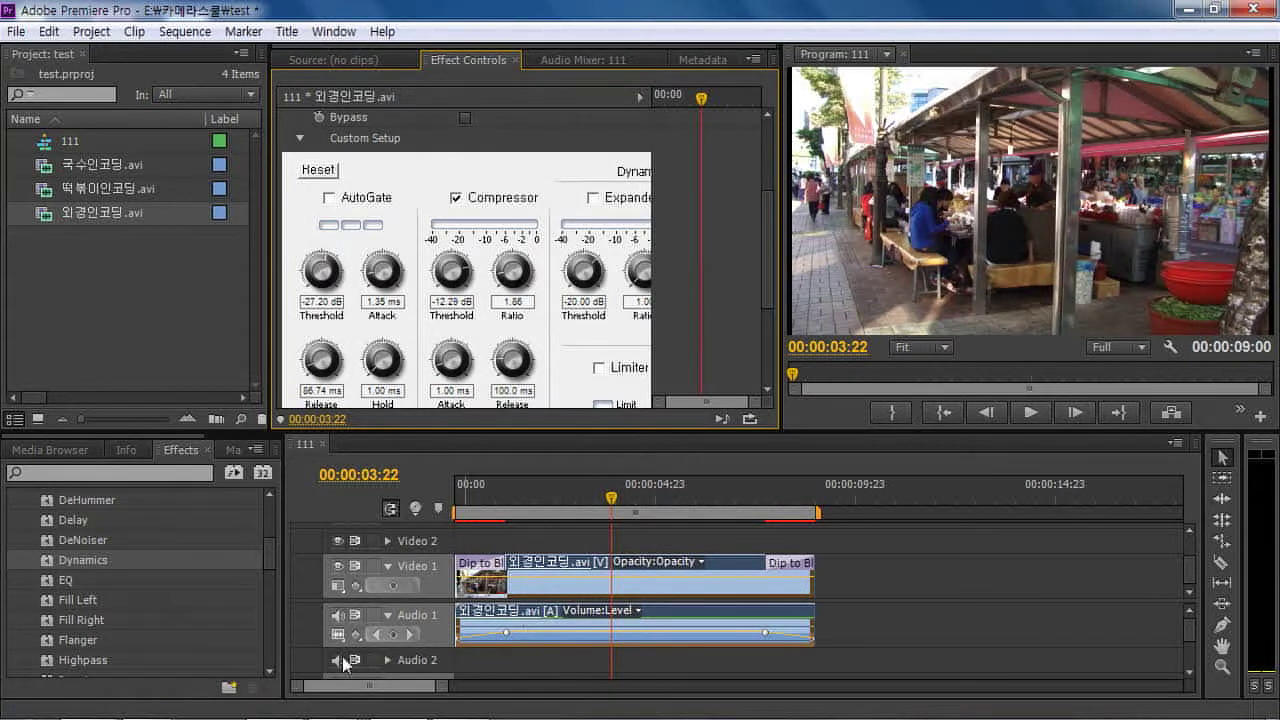
# Apply the Fill Right audio effect to the clip on Audio 1 and play the sequence
pyautogui.scroll(-2, 272, 565)
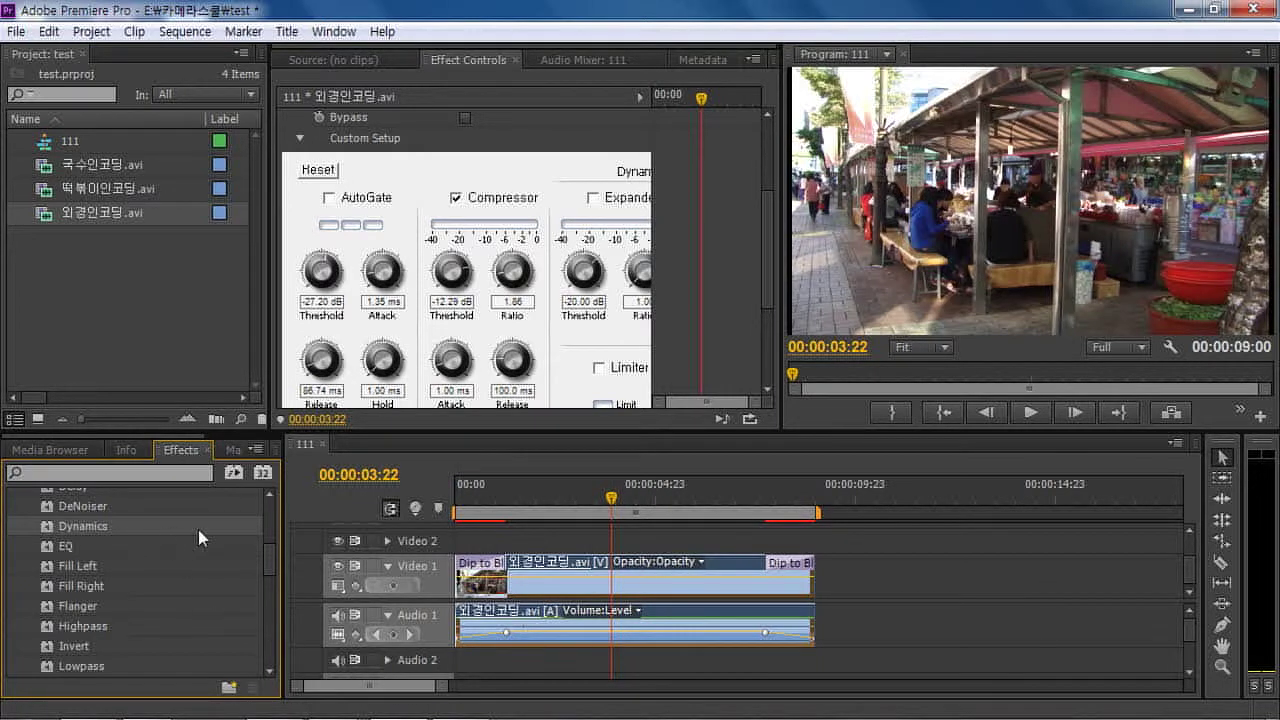
pyautogui.click(72, 568)
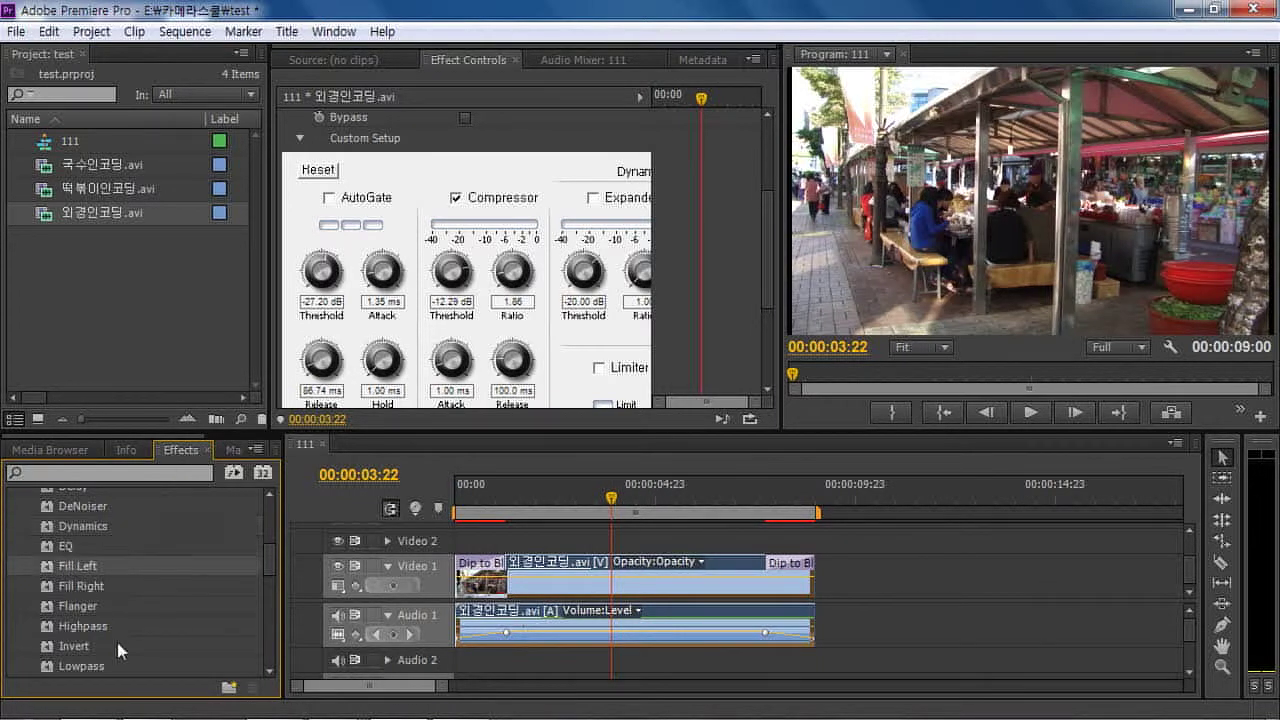
pyautogui.click(96, 590)
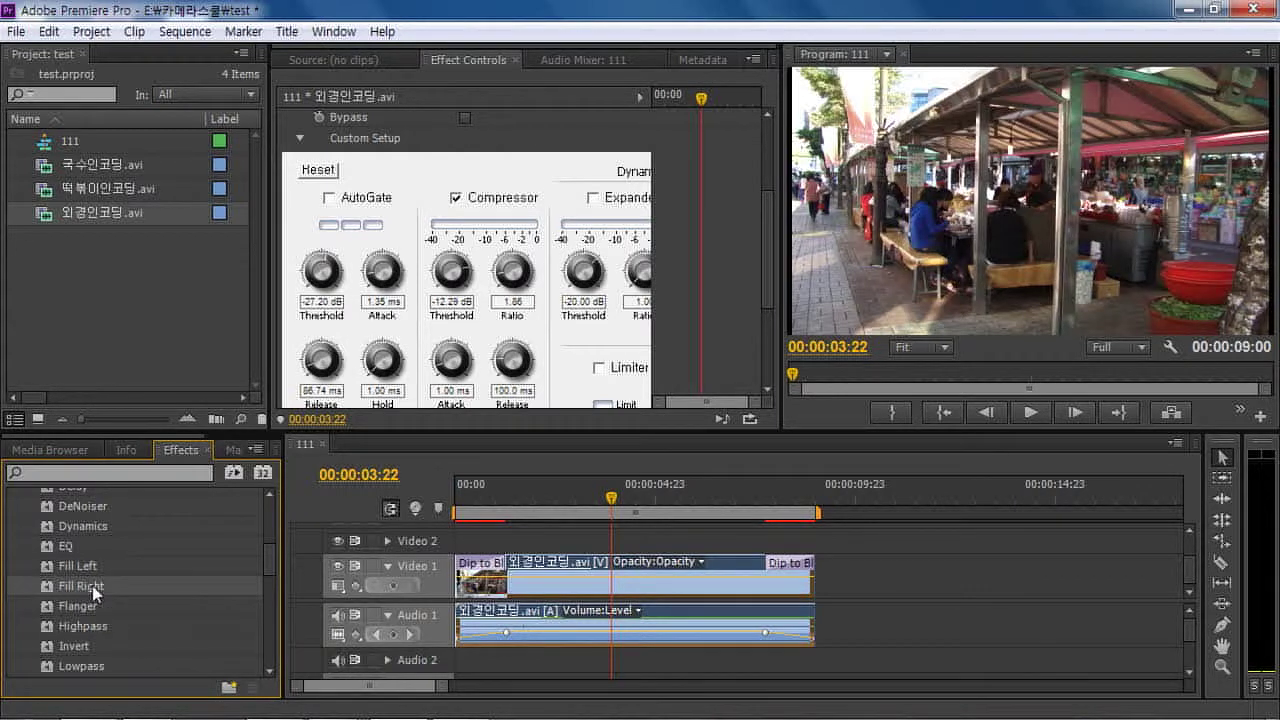
pyautogui.moveTo(96, 592); pyautogui.dragTo(610, 643)
pyautogui.press('space')
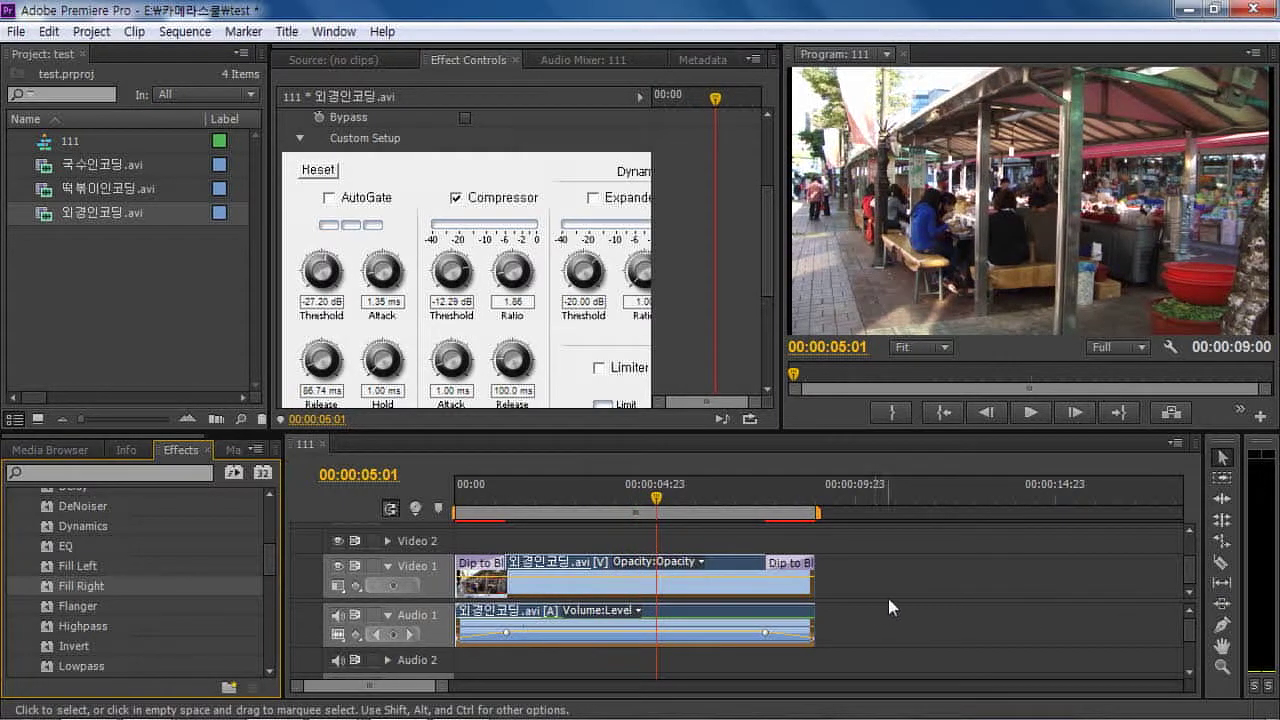
# Apply the Fill Left audio effect to the clip on Audio 1 and play from about 00:00:03:17
pyautogui.click(205, 572)
pyautogui.moveTo(205, 578); pyautogui.dragTo(595, 641)
pyautogui.click(603, 505)
pyautogui.press('space')
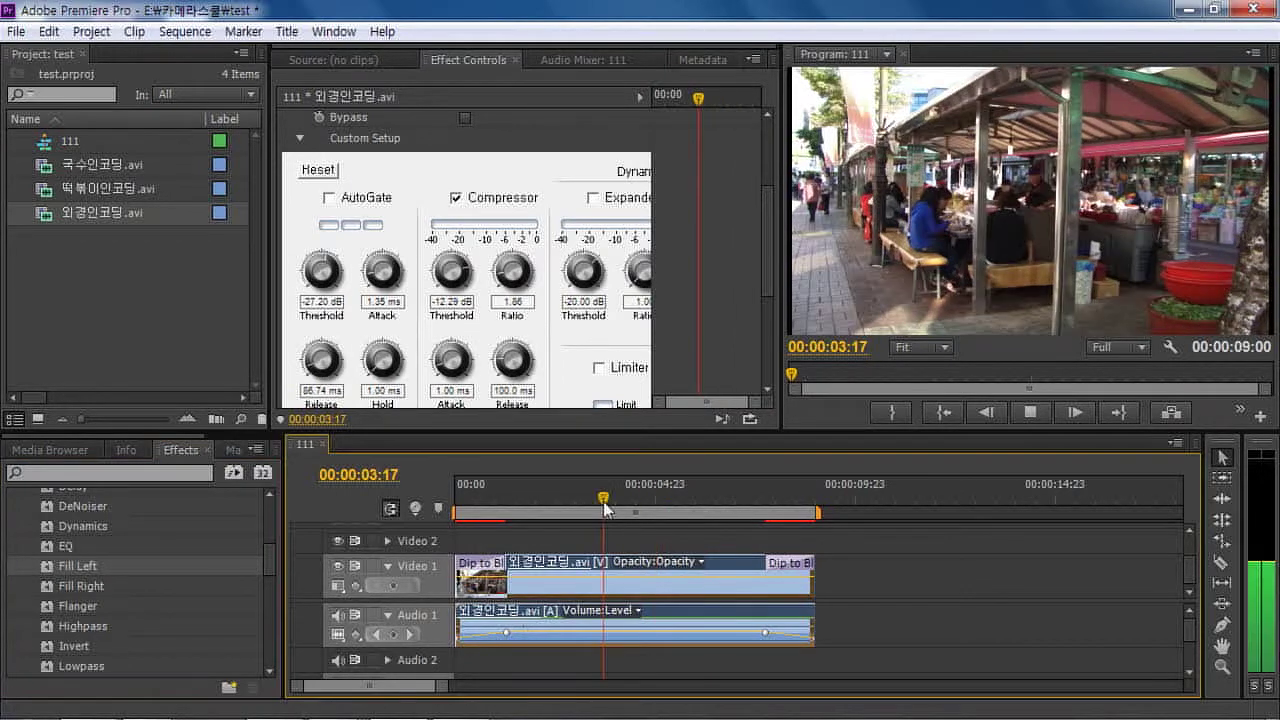
pyautogui.press('space')
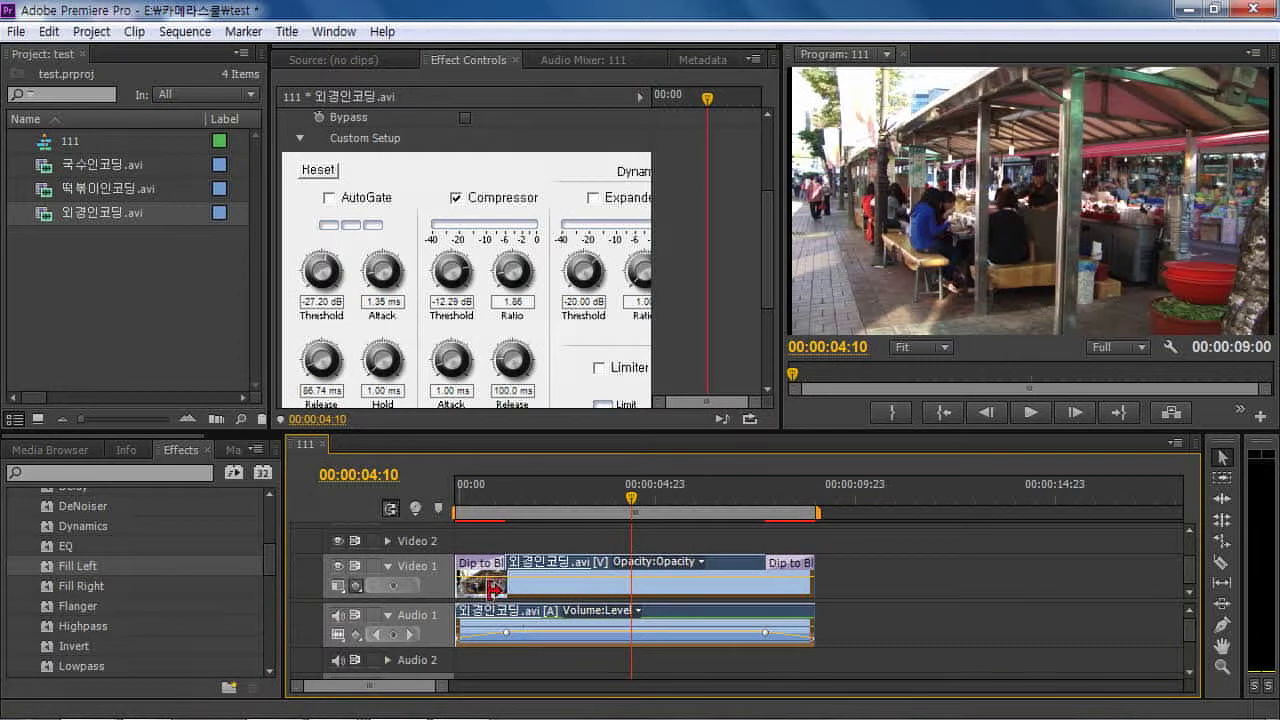
# Position the playhead at 00:00:03:16 and look through the available Audio Effects
pyautogui.click(588, 508)
pyautogui.moveTo(588, 508)
pyautogui.mouseDown()
pyautogui.moveTo(483, 508)
pyautogui.moveTo(601, 508)
pyautogui.mouseUp()
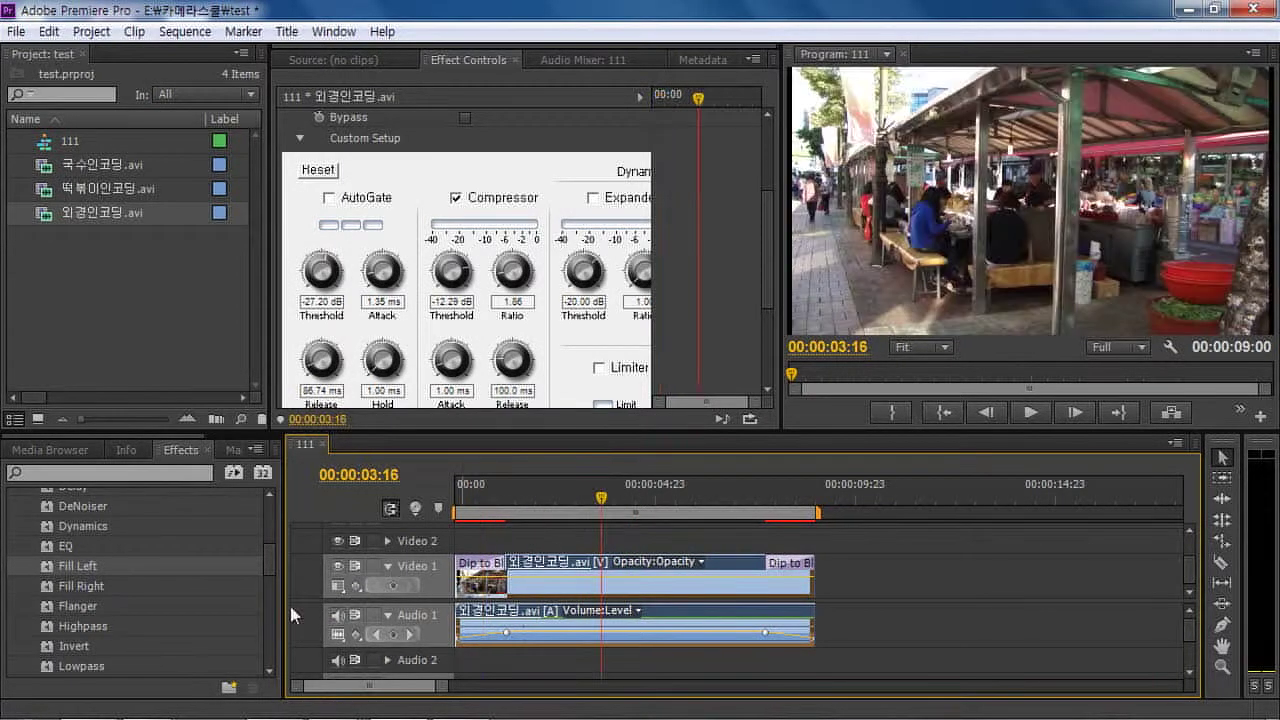
pyautogui.moveTo(268, 560); pyautogui.dragTo(268, 530)
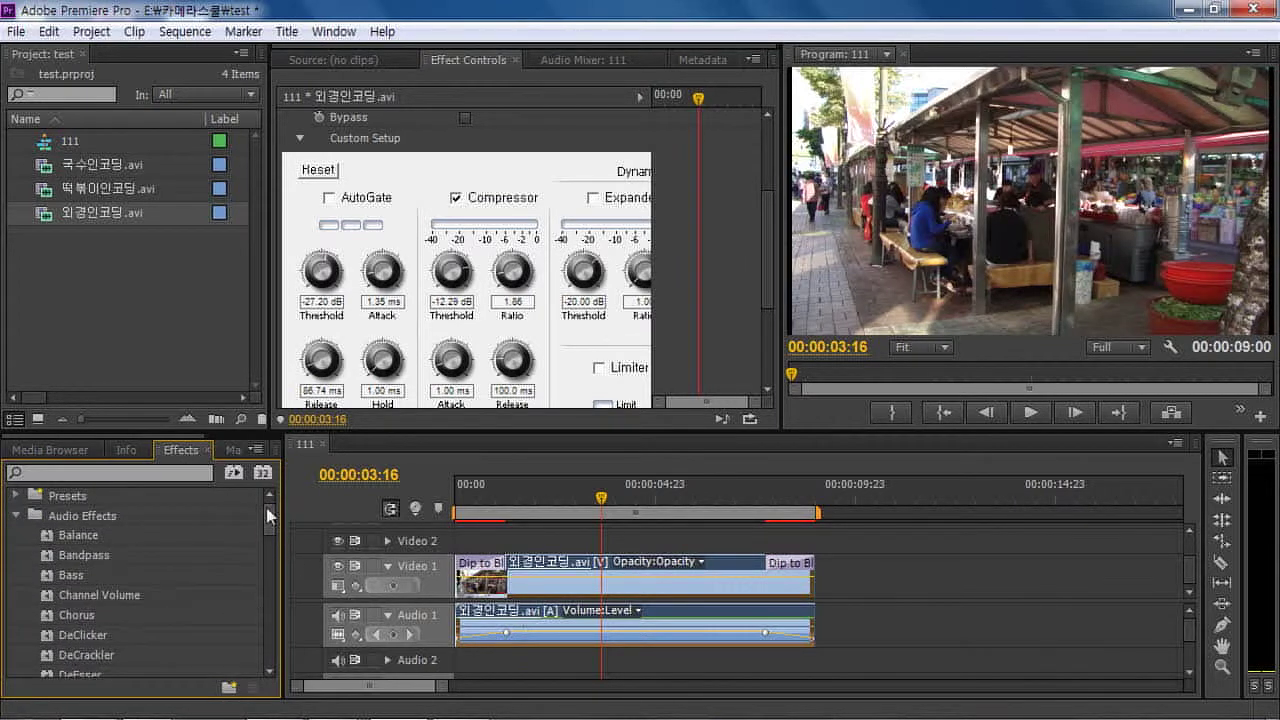
pyautogui.scroll(-1, 270, 520)
pyautogui.scroll(1, 270, 520)
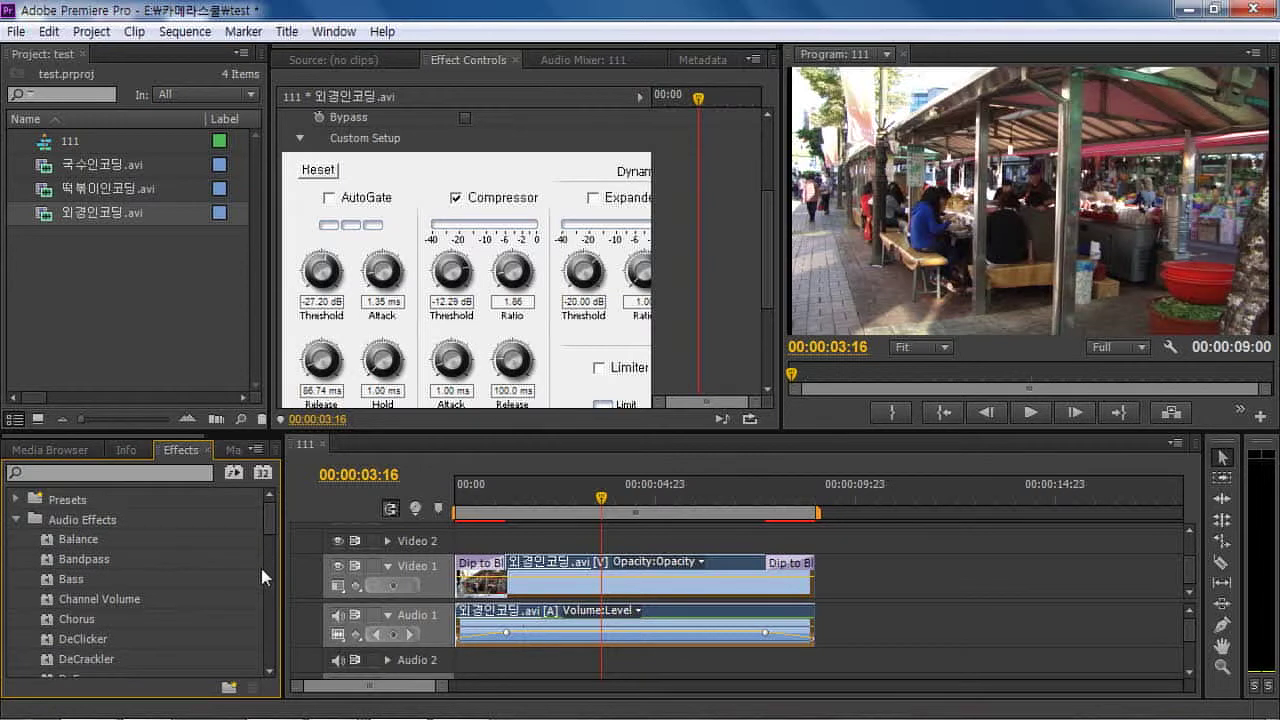
pyautogui.scroll(-7, 269, 535)
pyautogui.scroll(3, 269, 535)
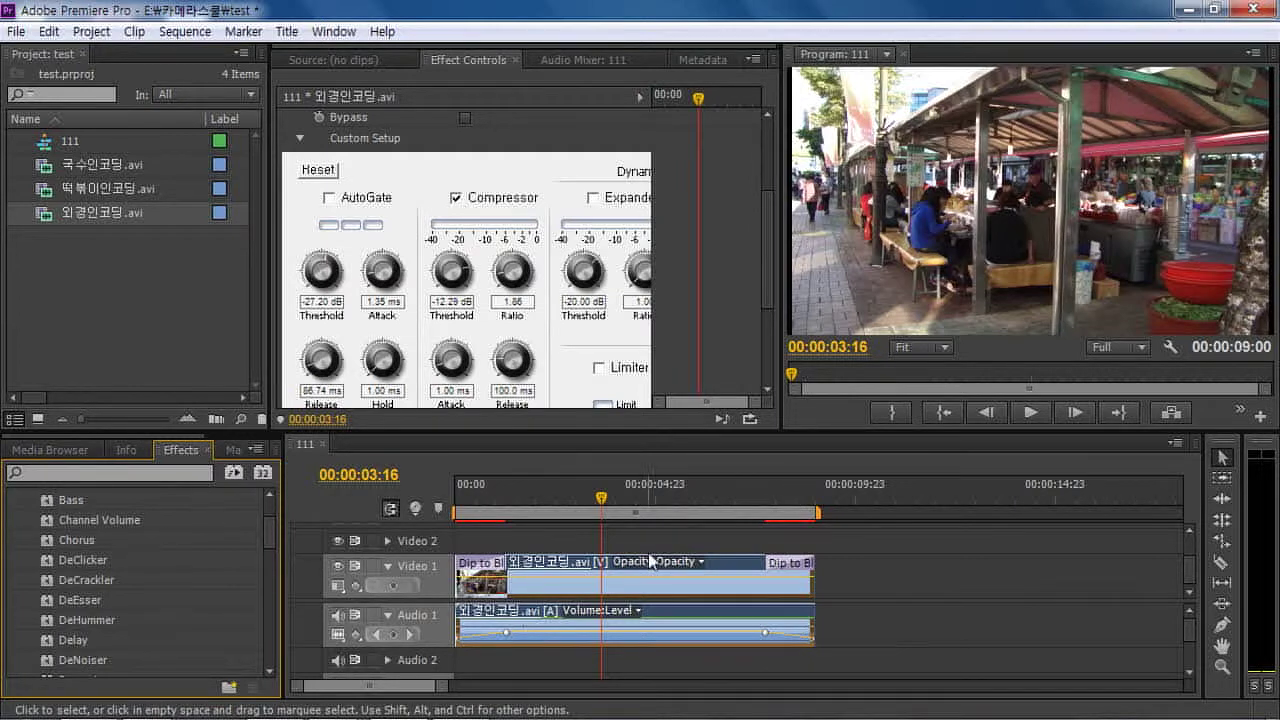
# Move the playhead to 00:00:01:15 and collapse the Audio Effects and Video Transitions folders
pyautogui.click(522, 503)
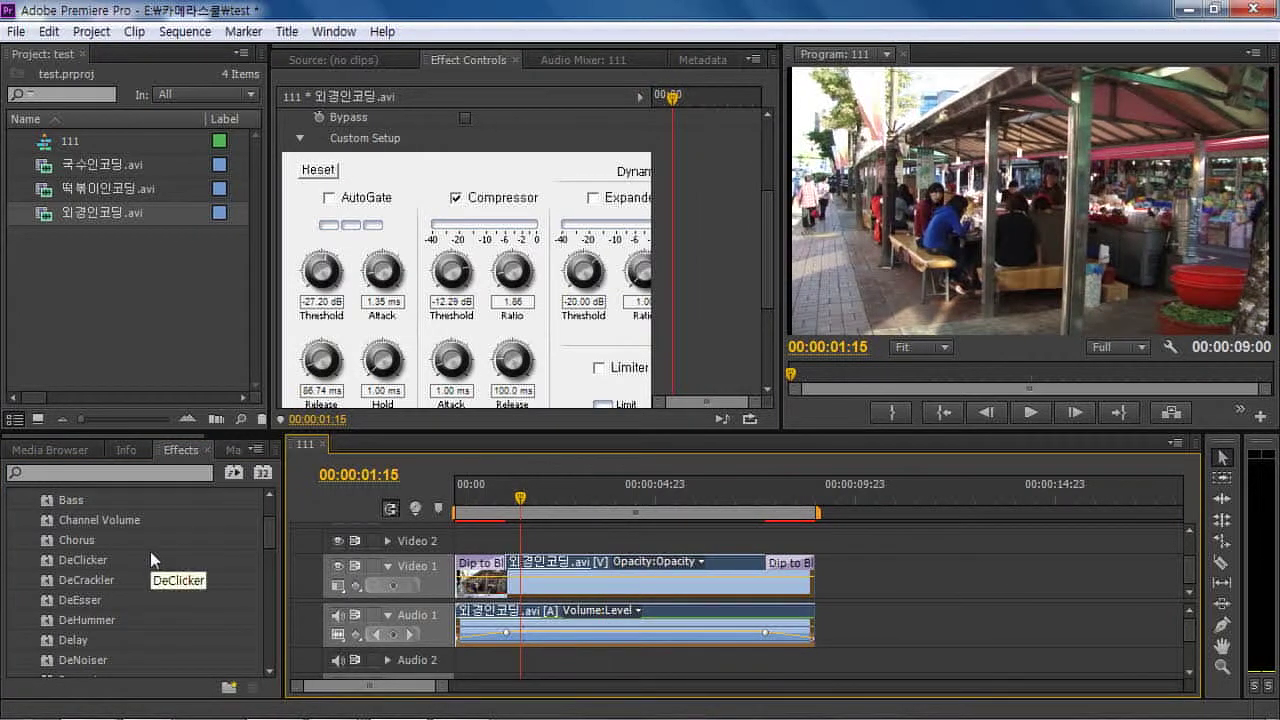
pyautogui.moveTo(271, 541); pyautogui.dragTo(271, 527)
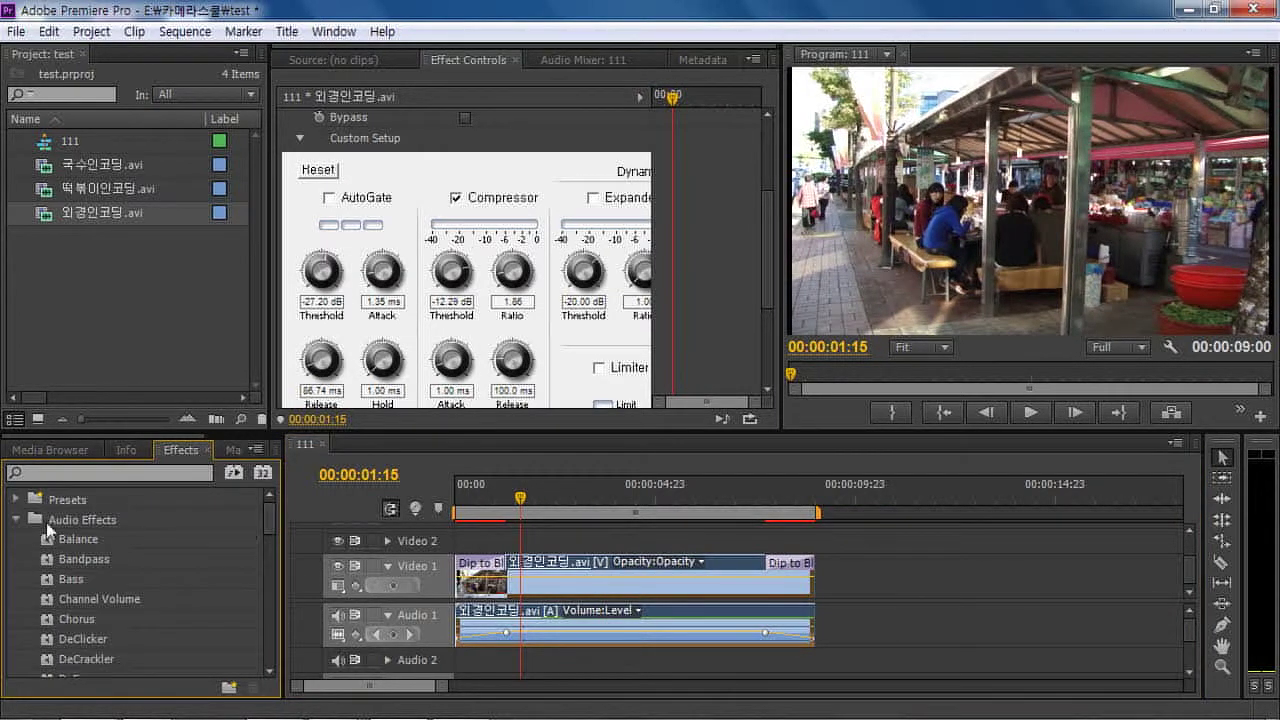
pyautogui.click(15, 519)
pyautogui.click(15, 579)
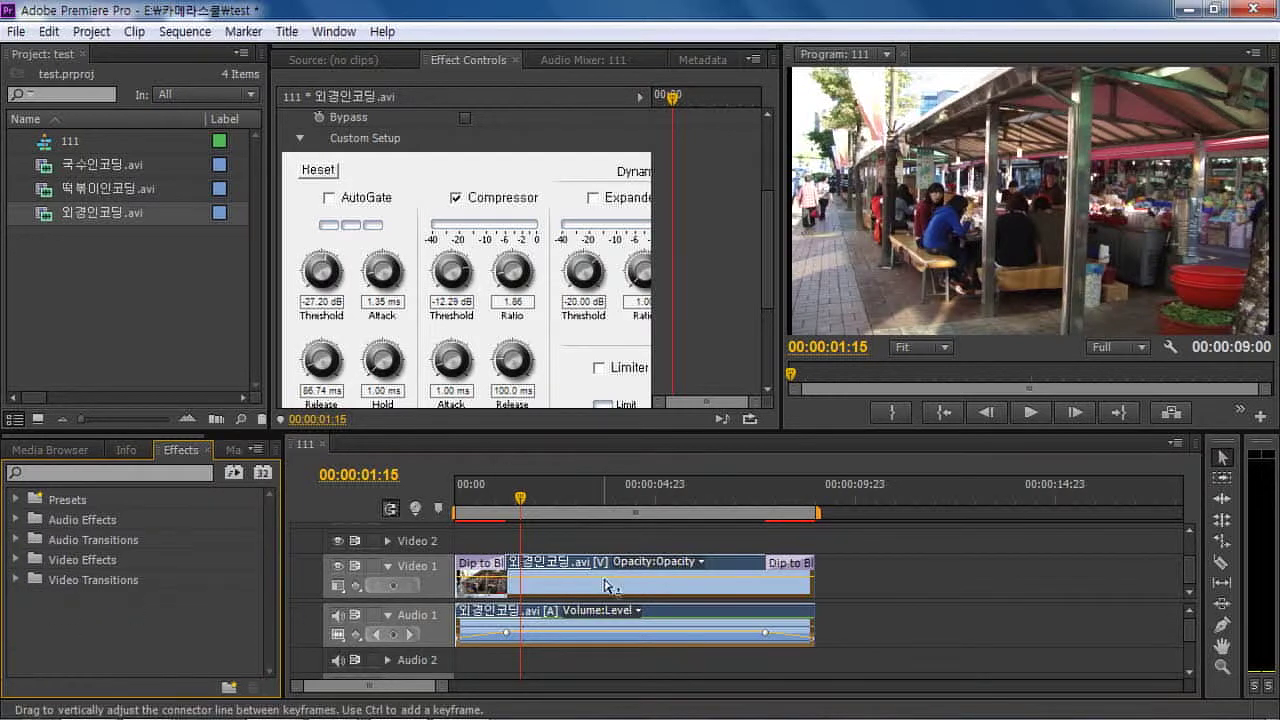